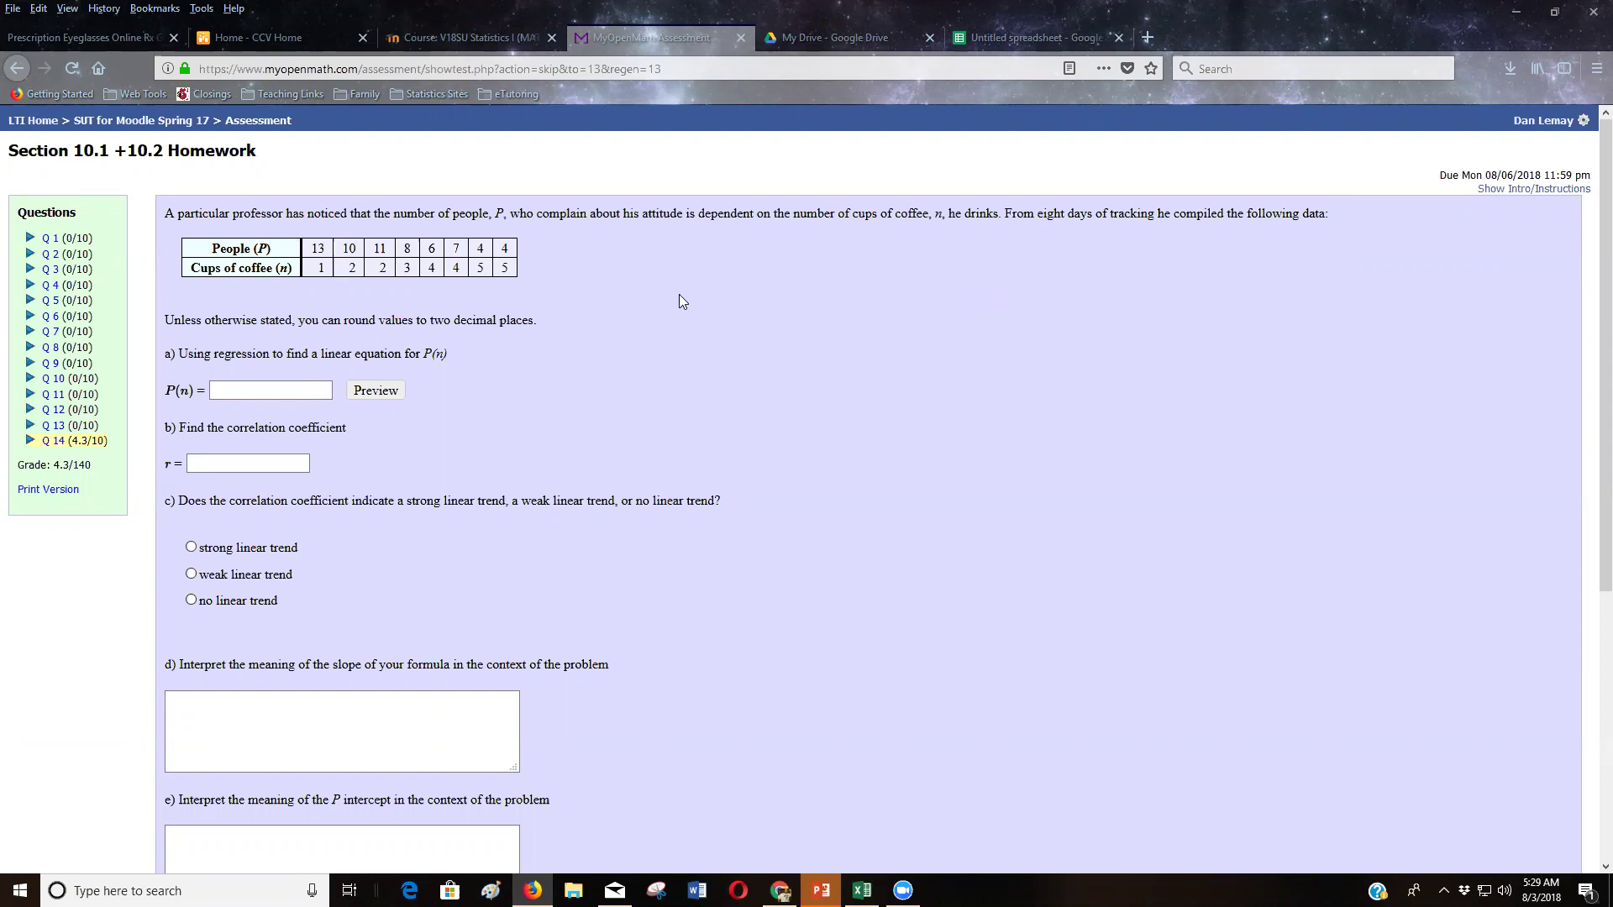
- Copy the People (P) and Cups of coffee (n) table from the homework question into cell A1 of the blank Google spreadsheet
drag(510, 271, 167, 257)
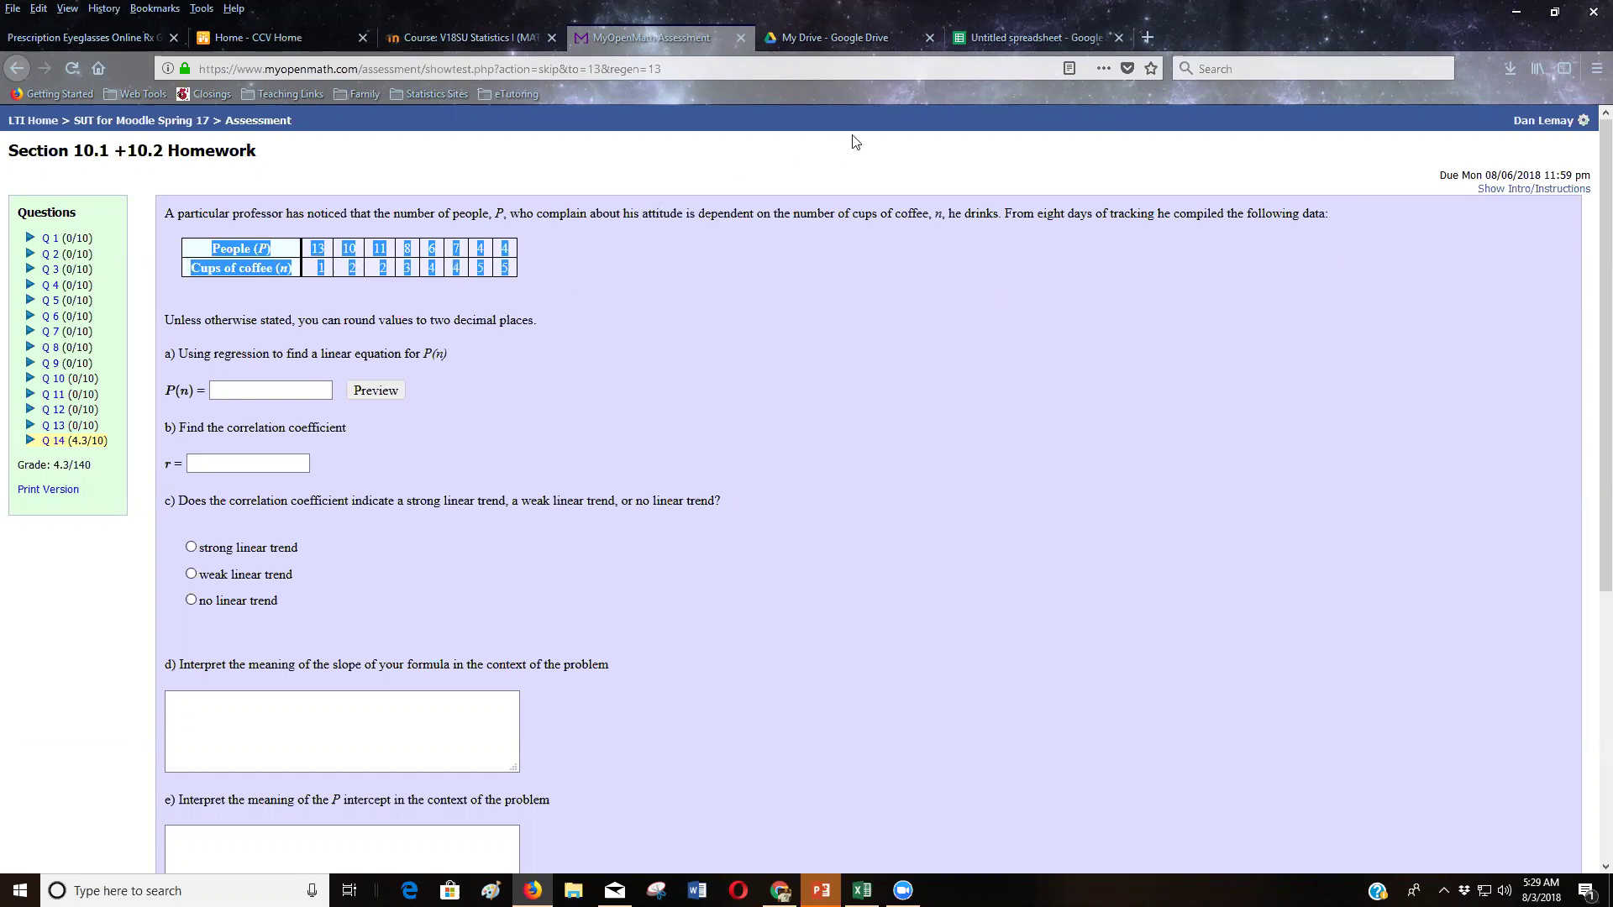
click(1031, 37)
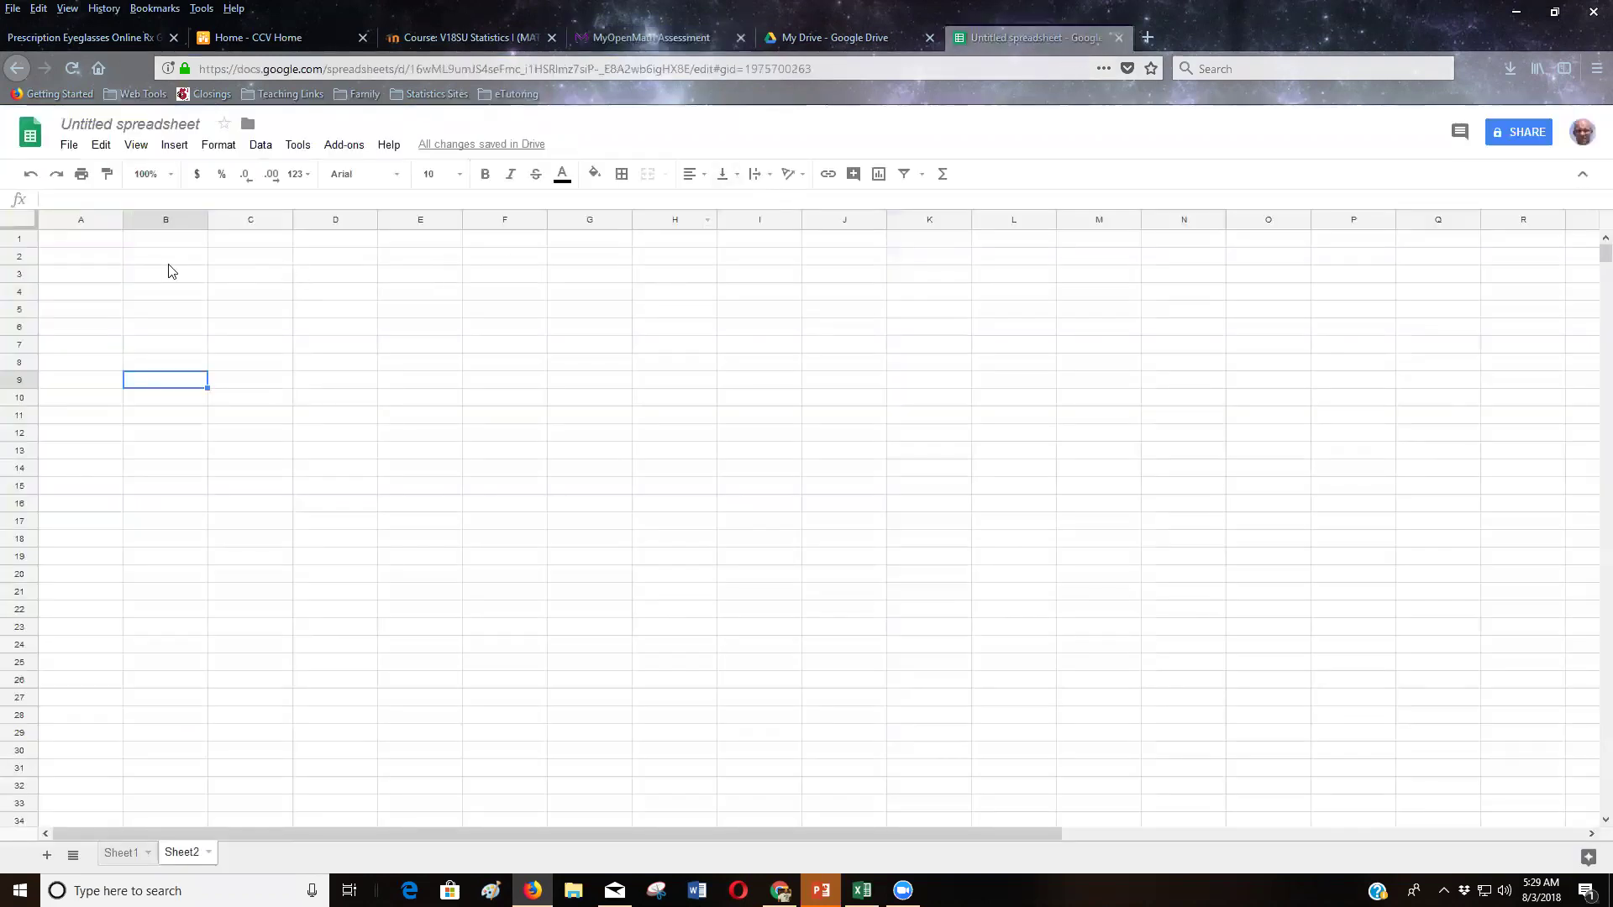
click(83, 242)
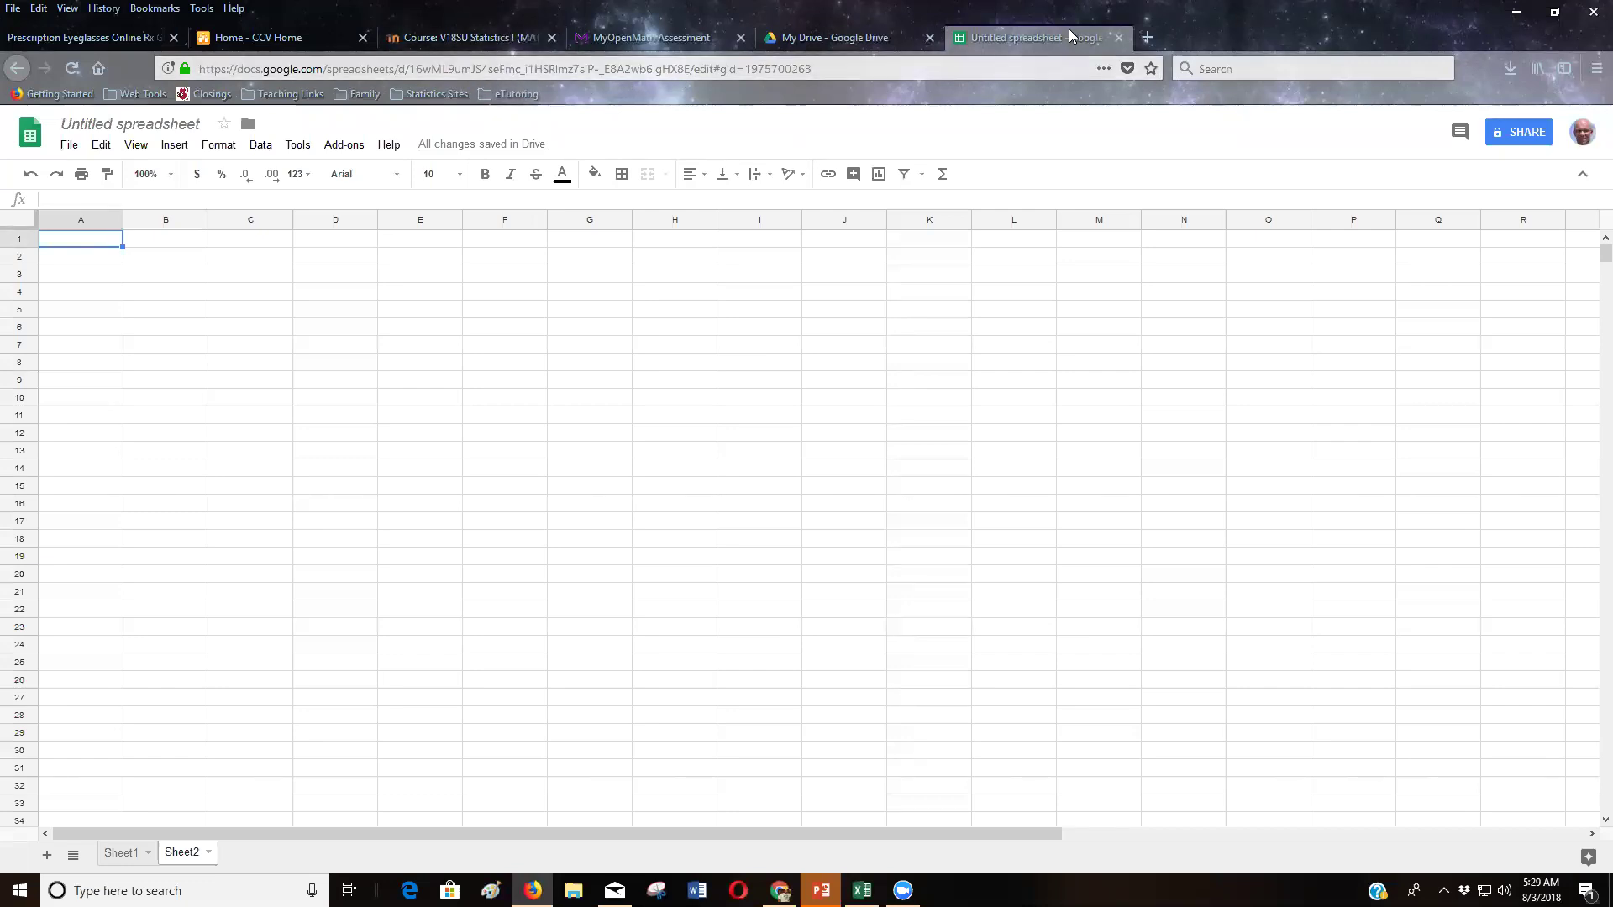
double_click(1175, 16)
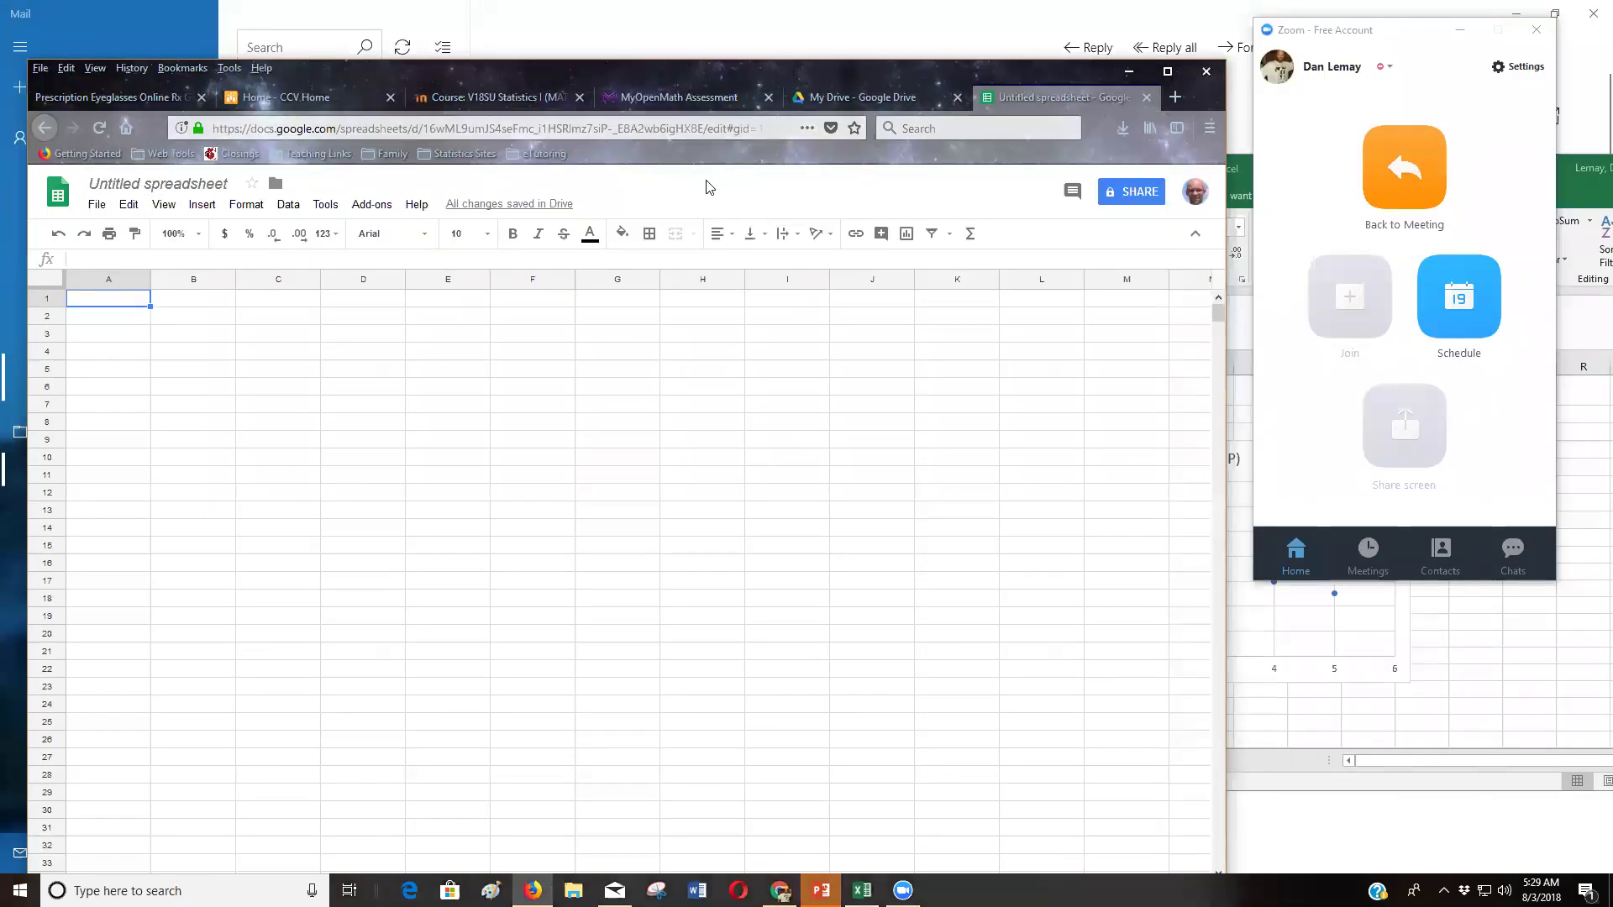
click(675, 99)
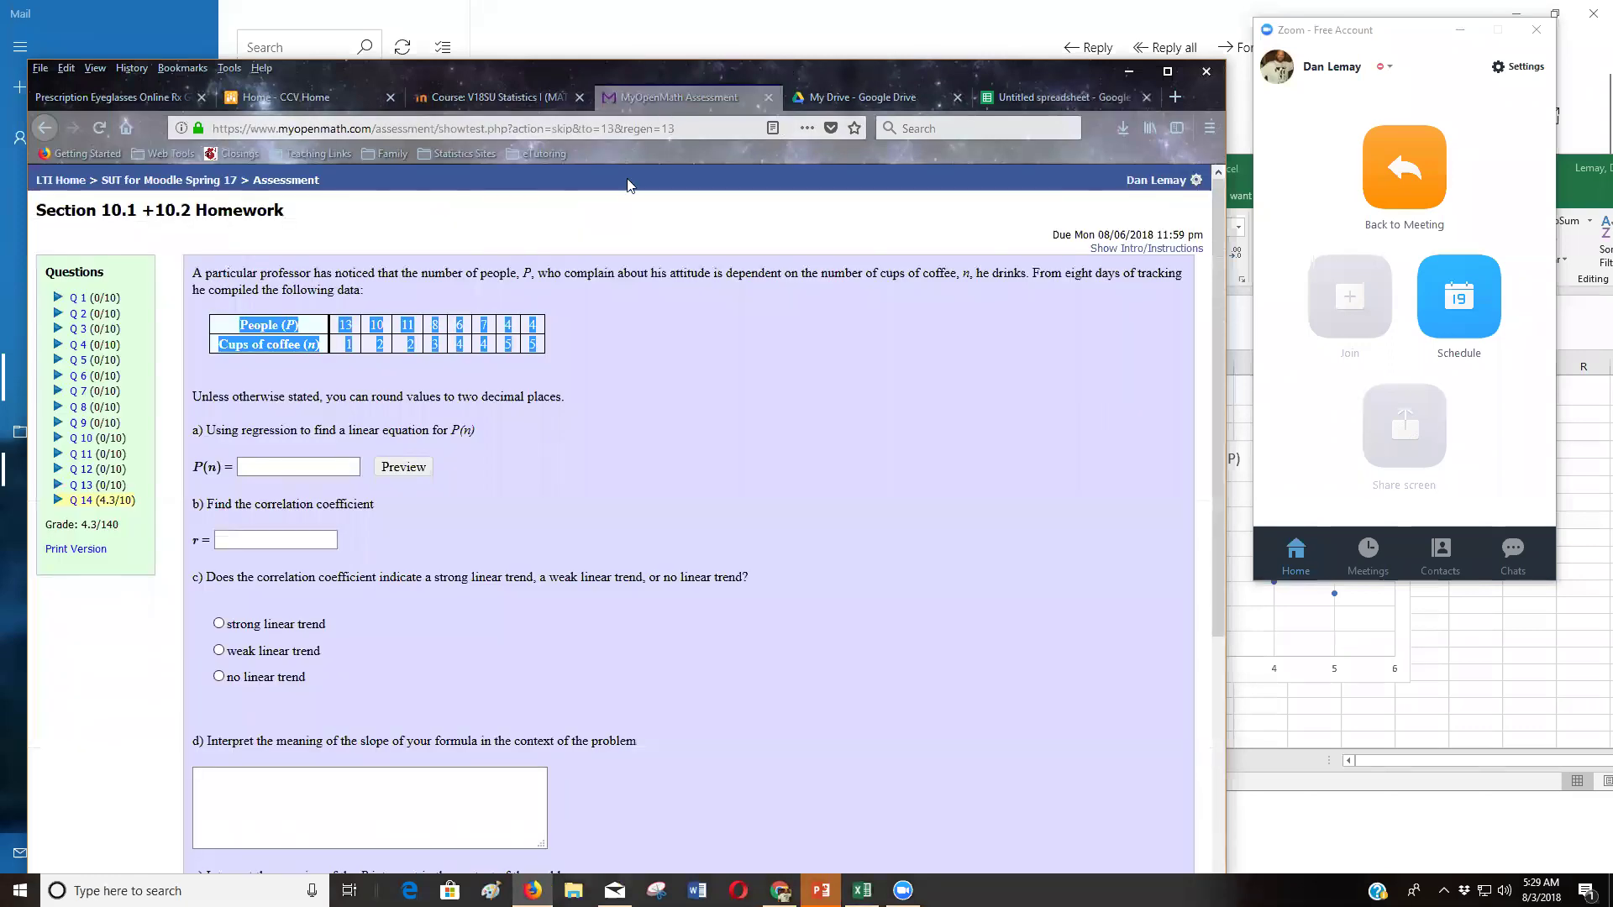
click(379, 328)
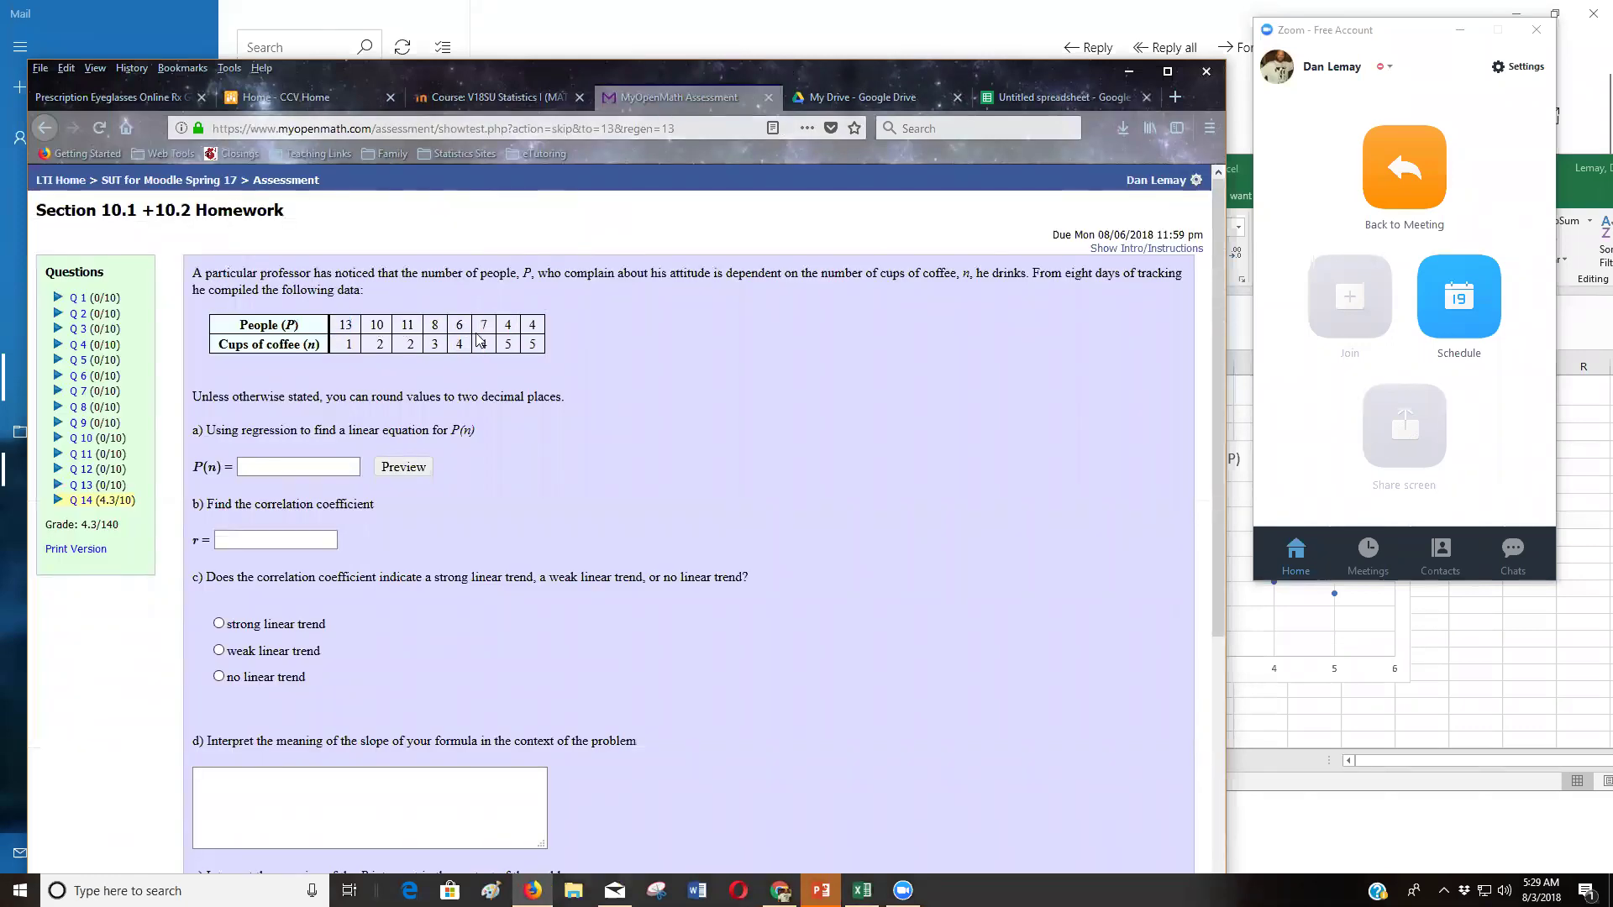
drag(540, 348, 215, 325)
key(ctrl+c)
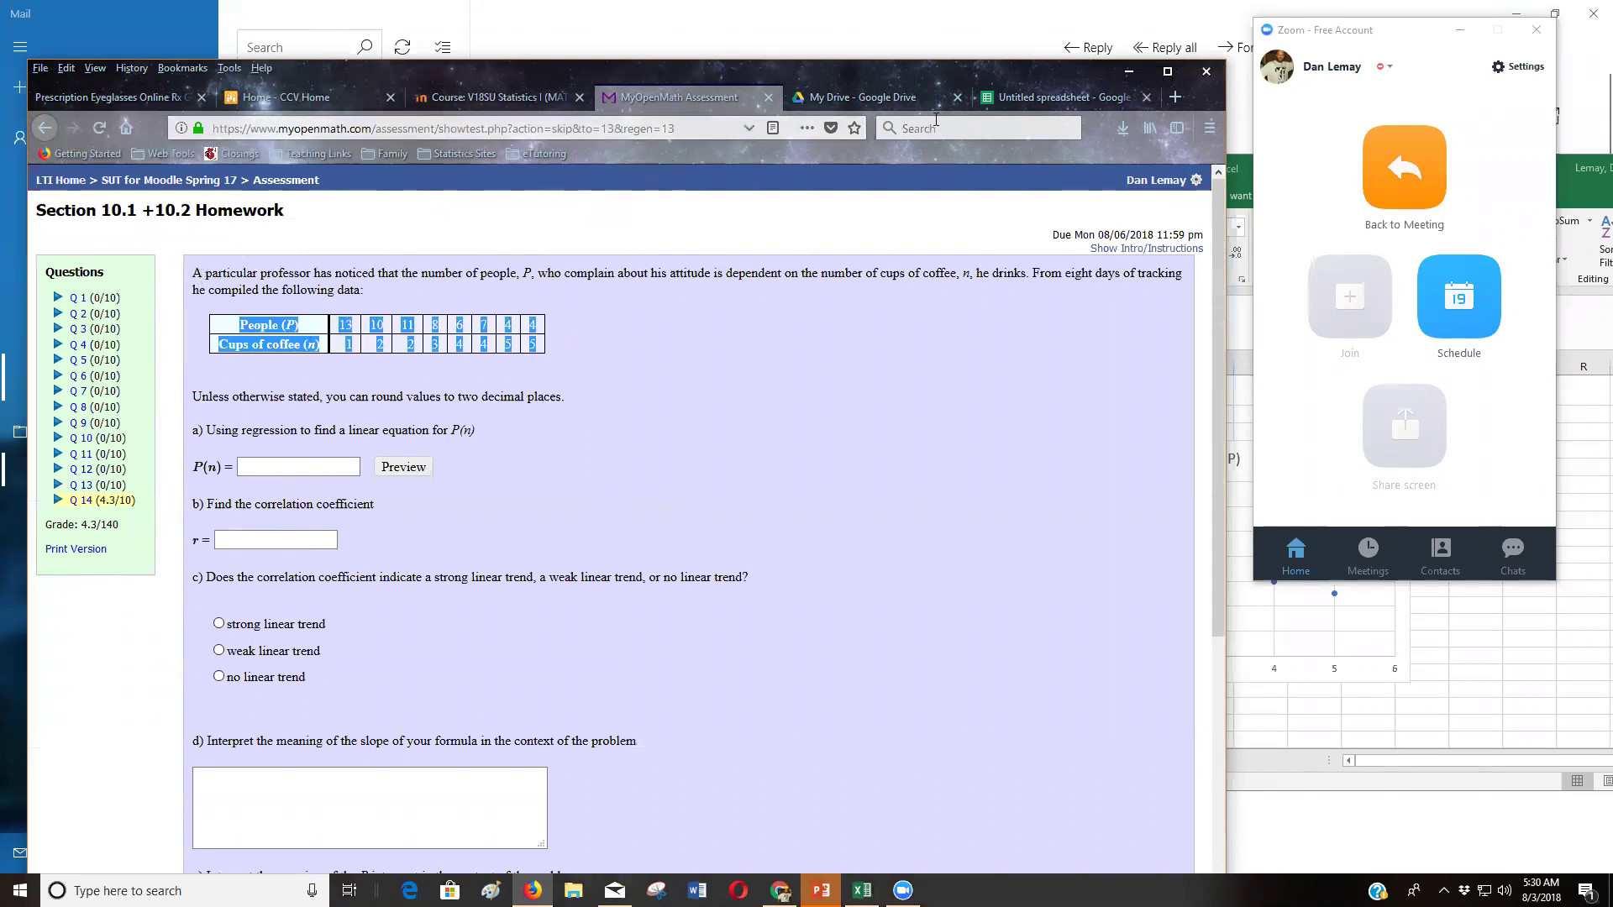
click(1060, 99)
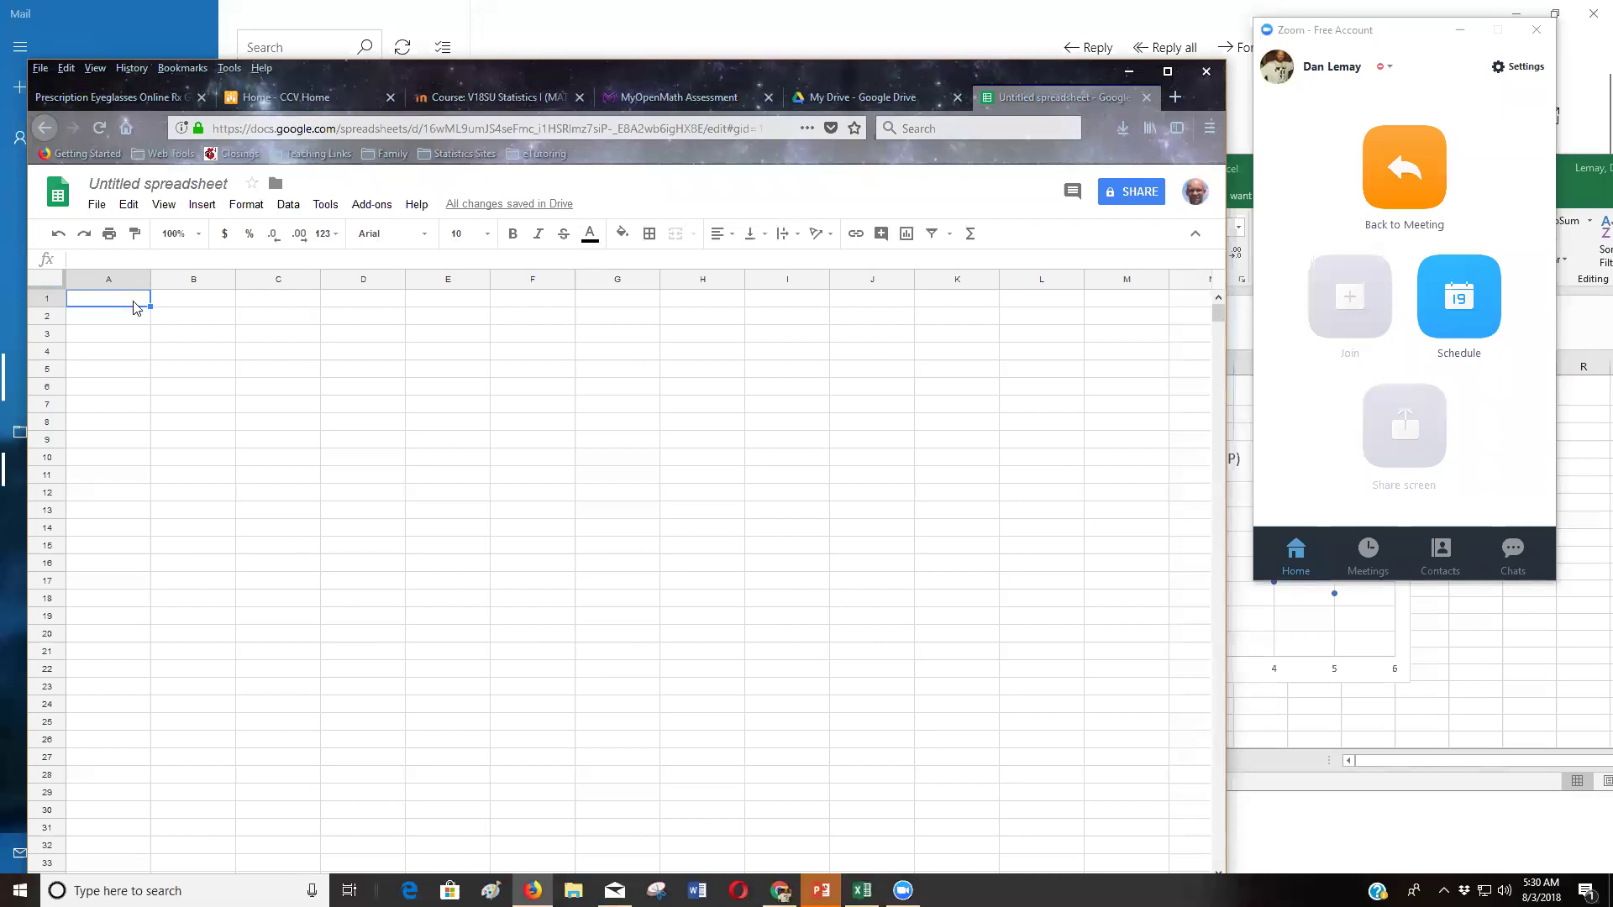
key(ctrl+v)
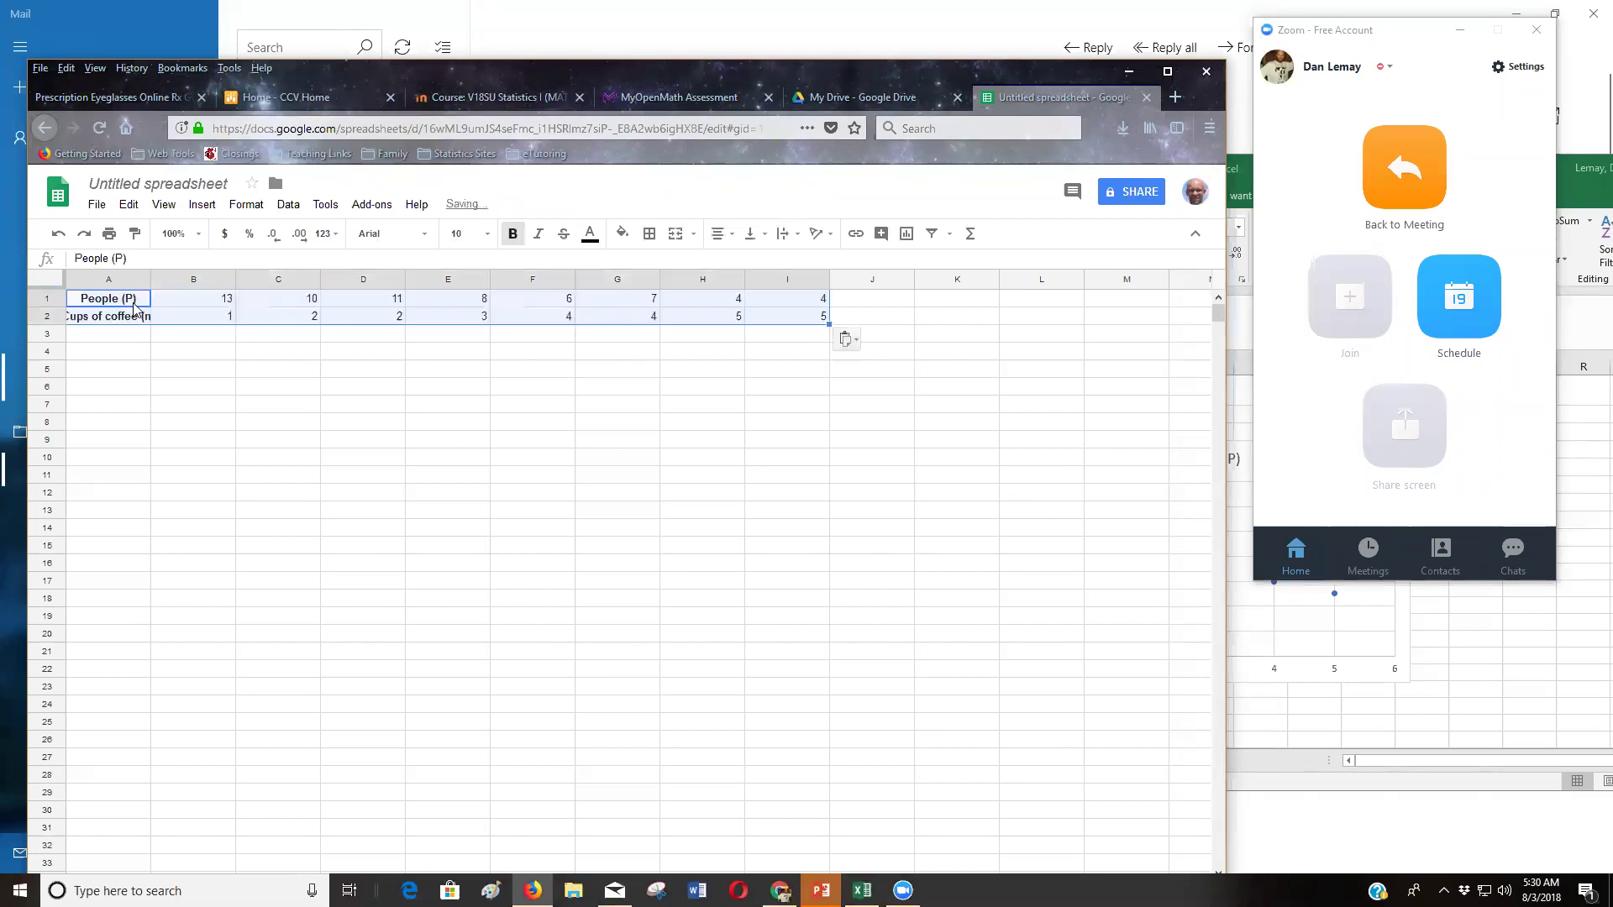
- Try to paste the copied table as text inside cell A4, and clear that cell
click(197, 374)
click(208, 317)
click(129, 357)
double_click(130, 357)
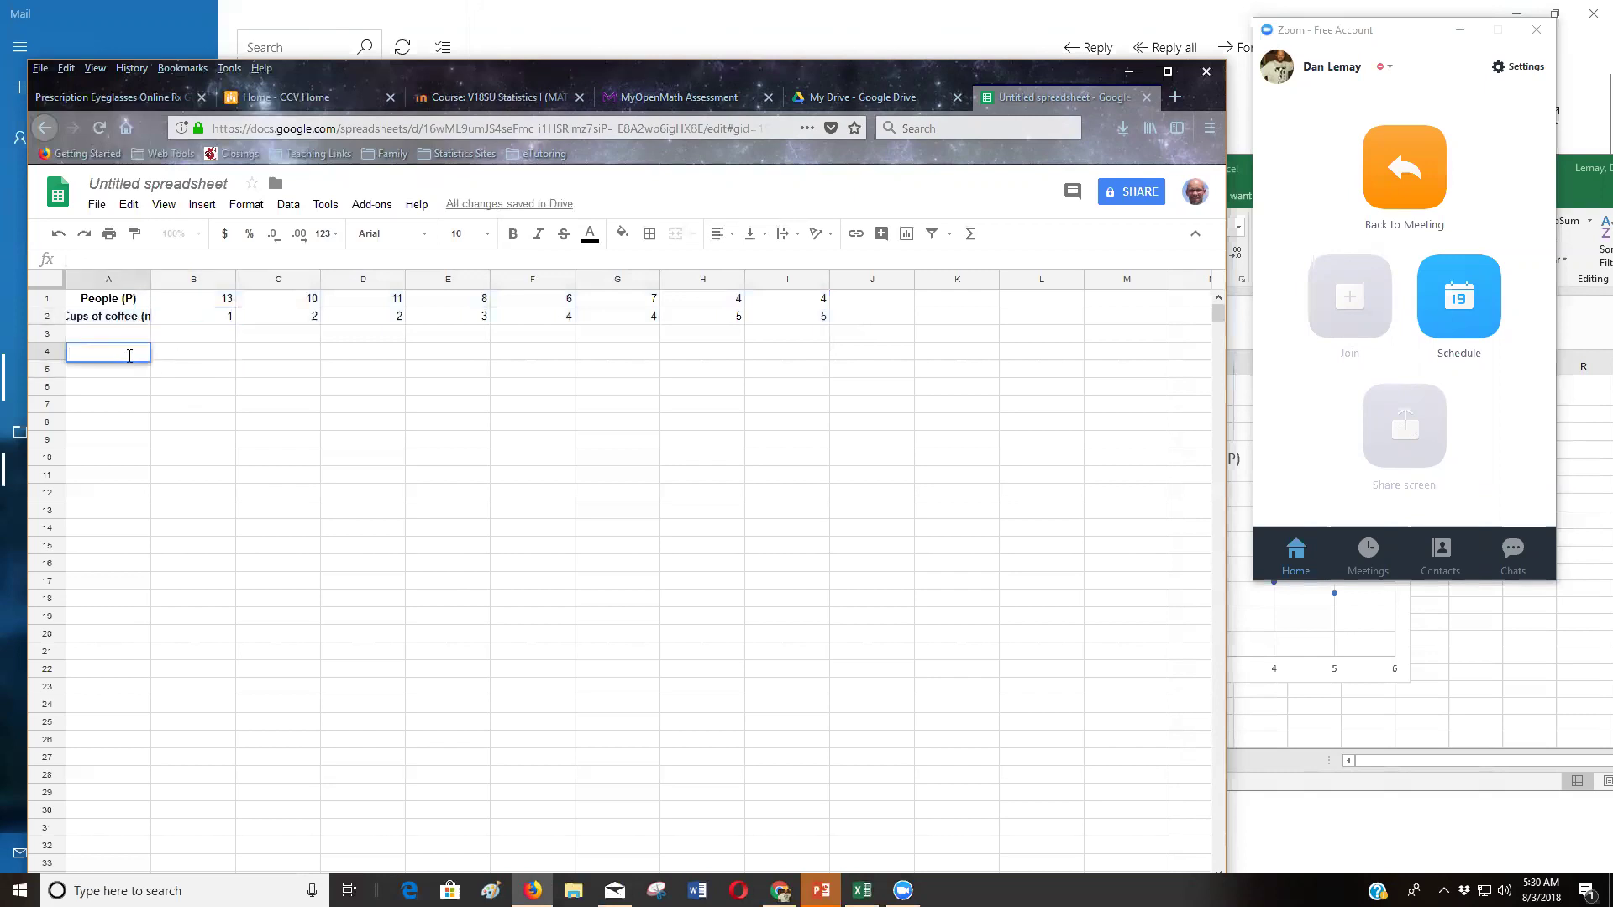
key(ctrl+v)
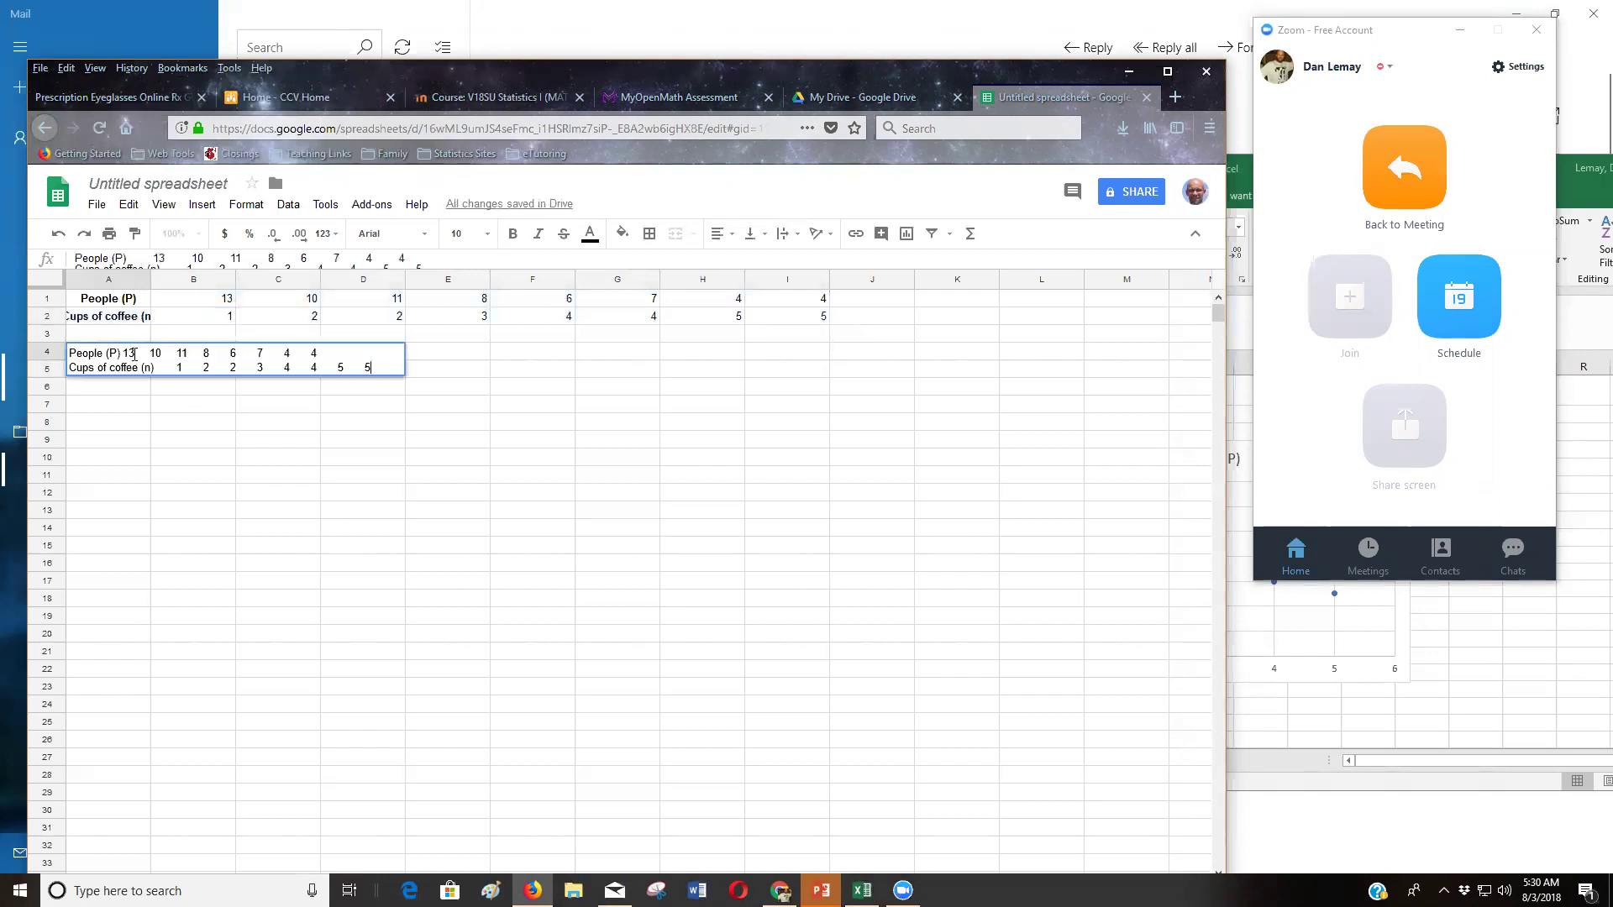
click(240, 453)
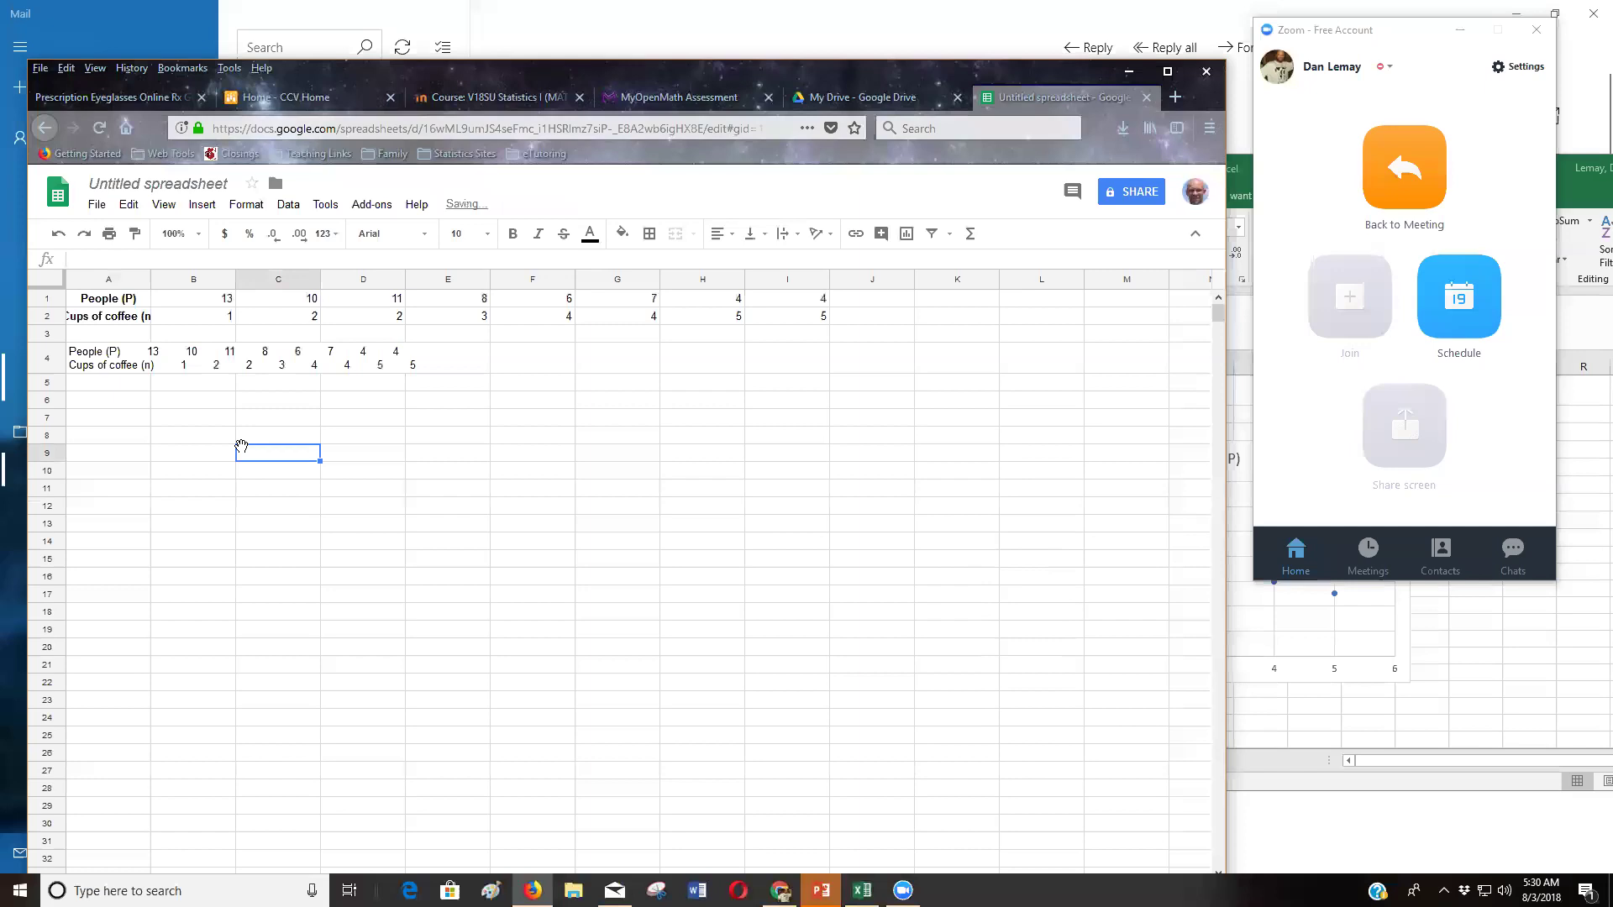
click(116, 357)
key(Delete)
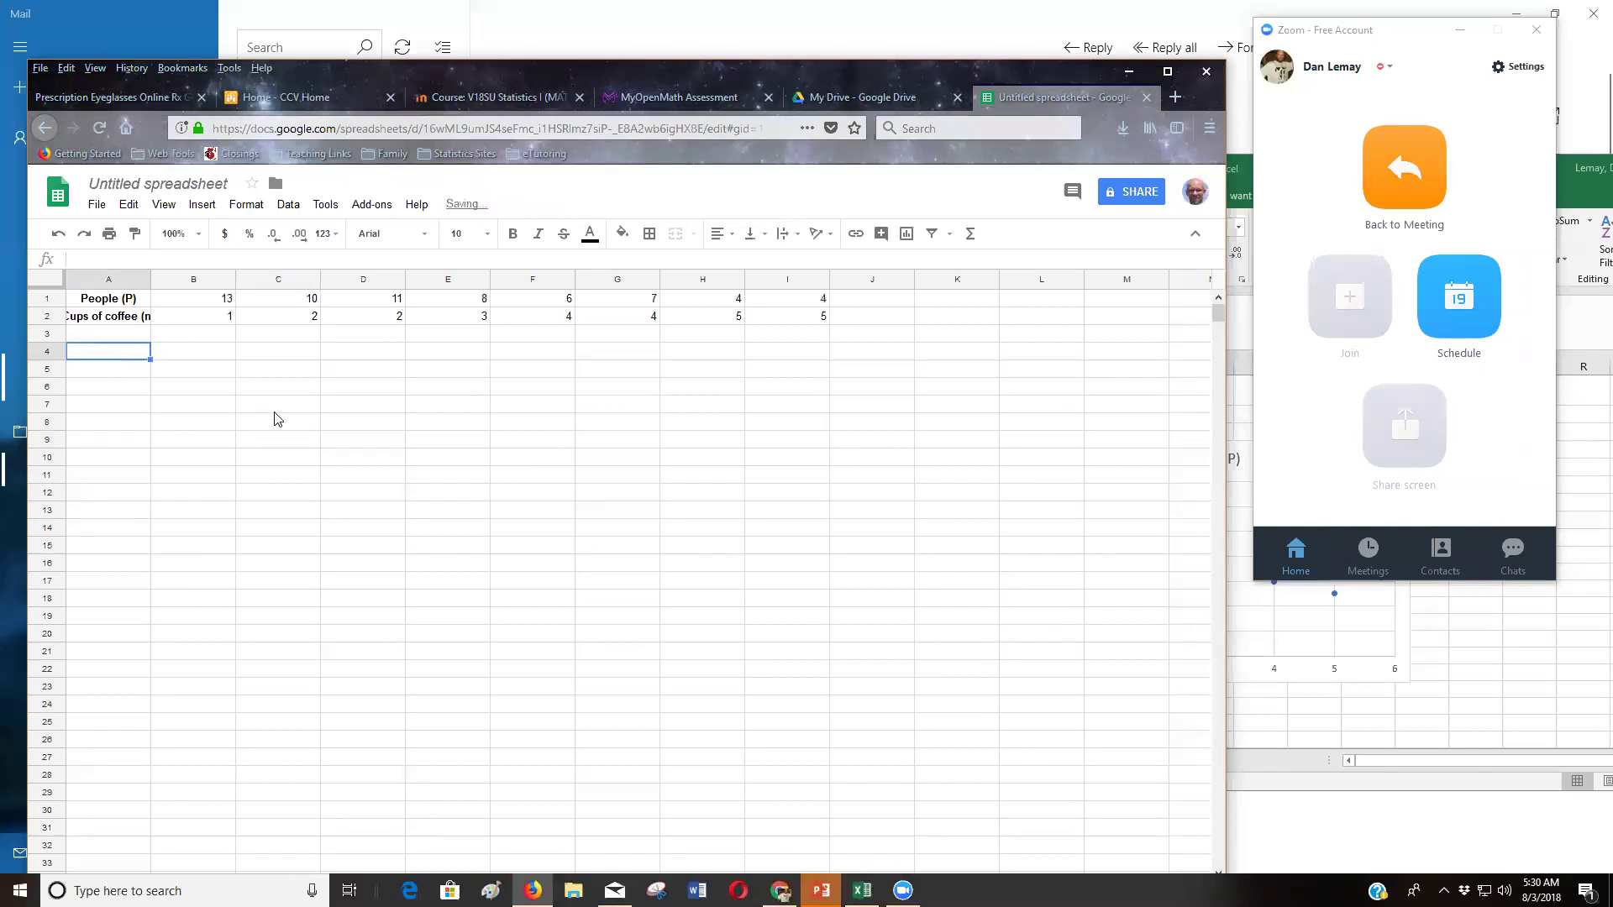
click(277, 407)
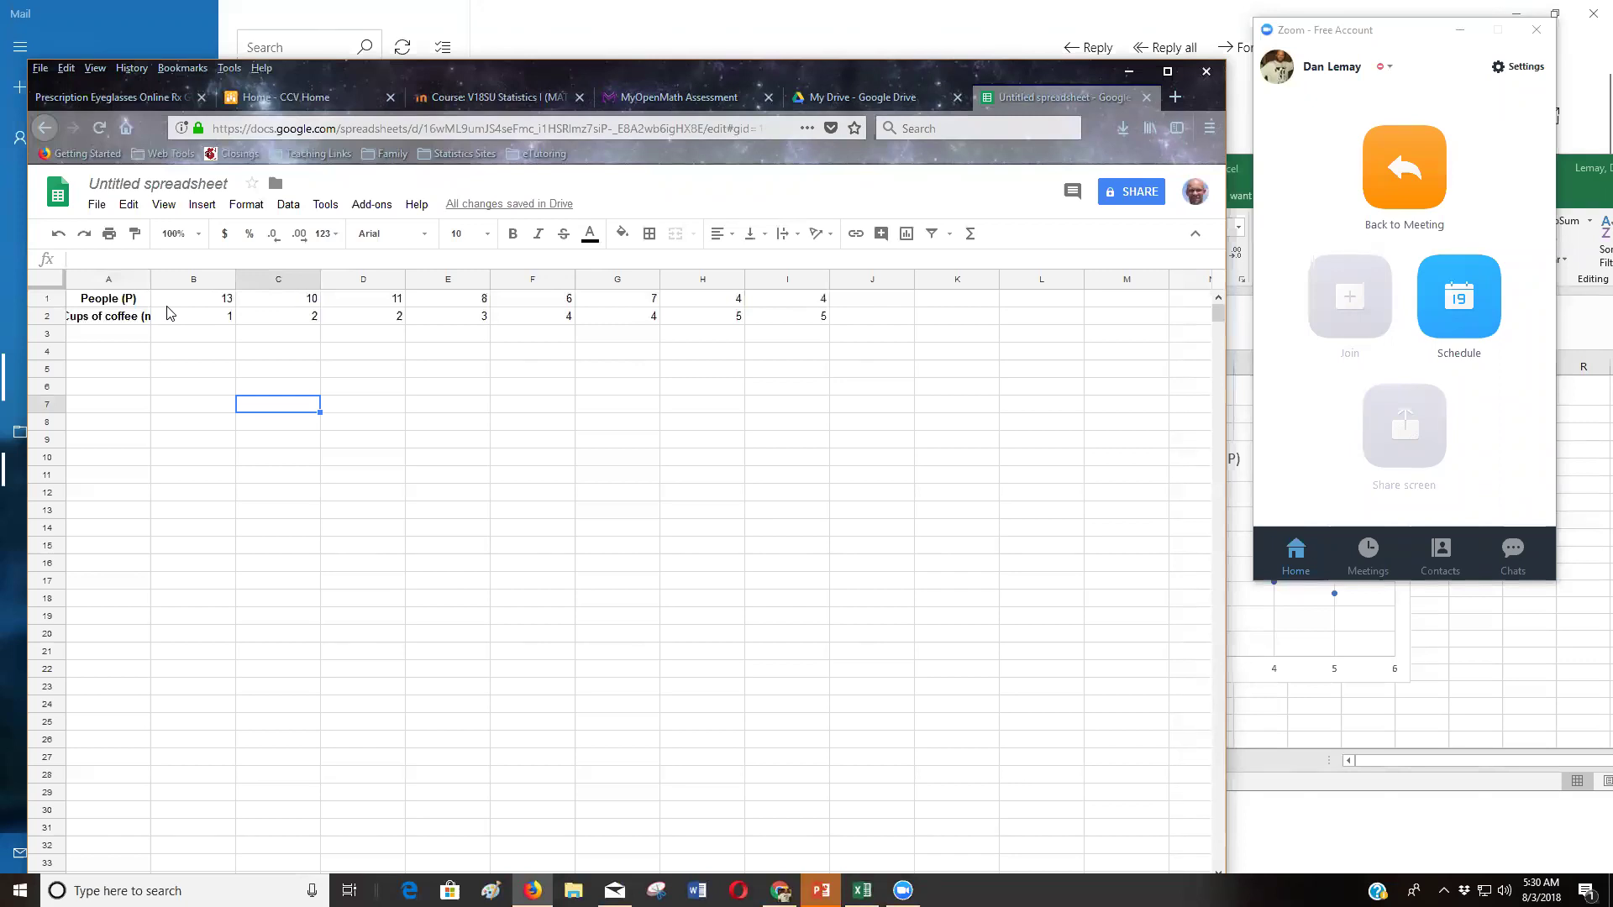
- Copy the data in A1:I2 and paste it transposed into columns starting at cell A5
drag(107, 300, 785, 326)
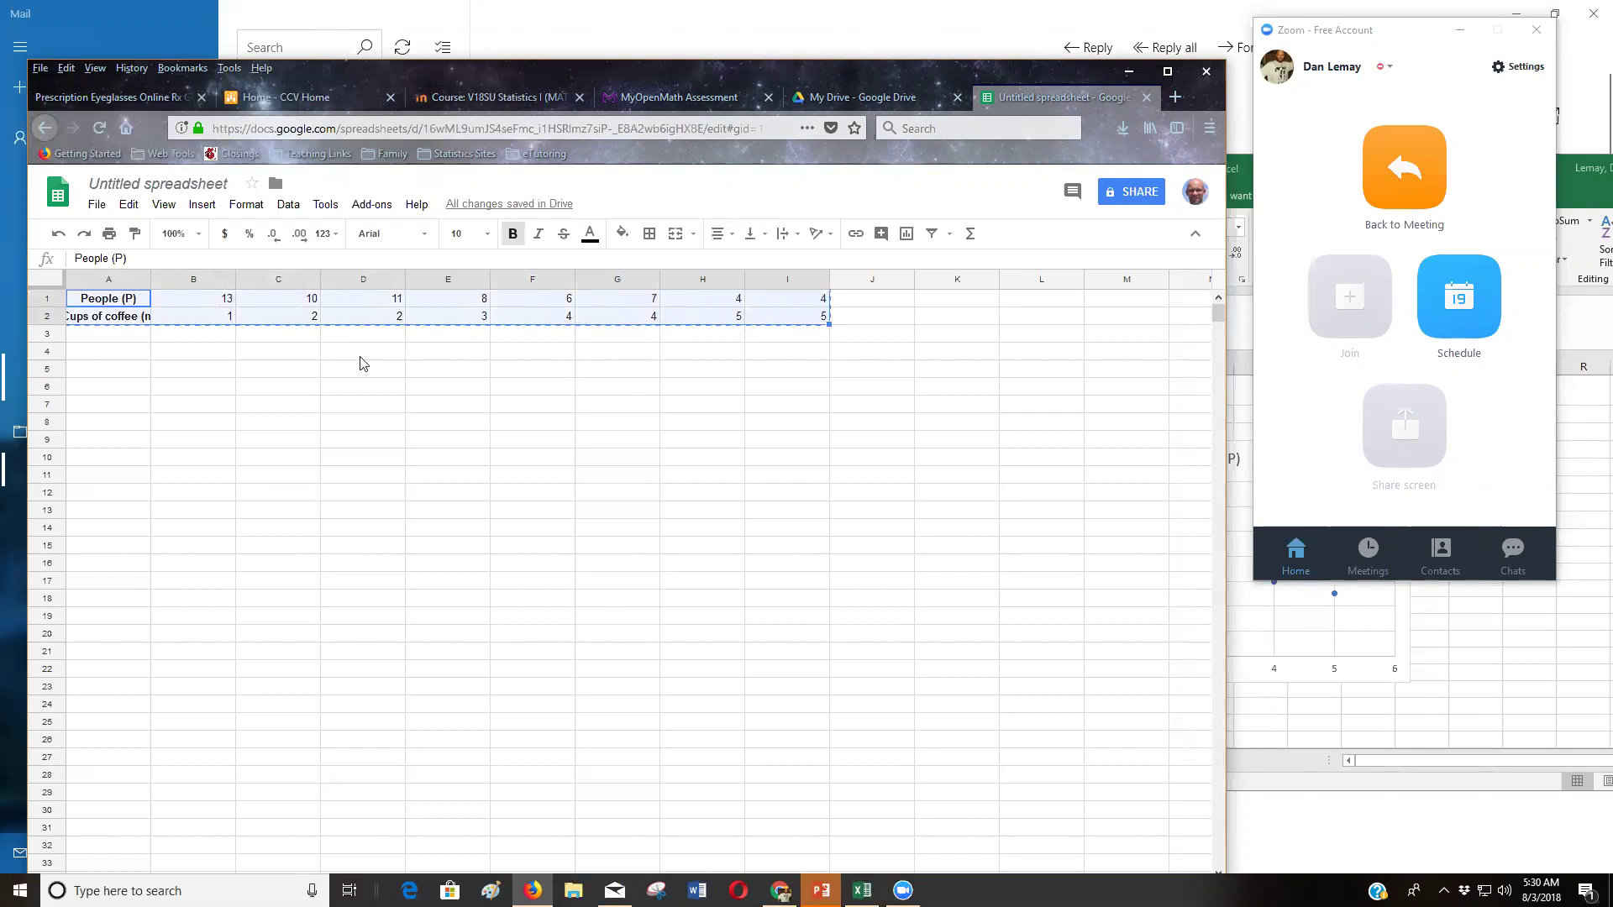
click(119, 373)
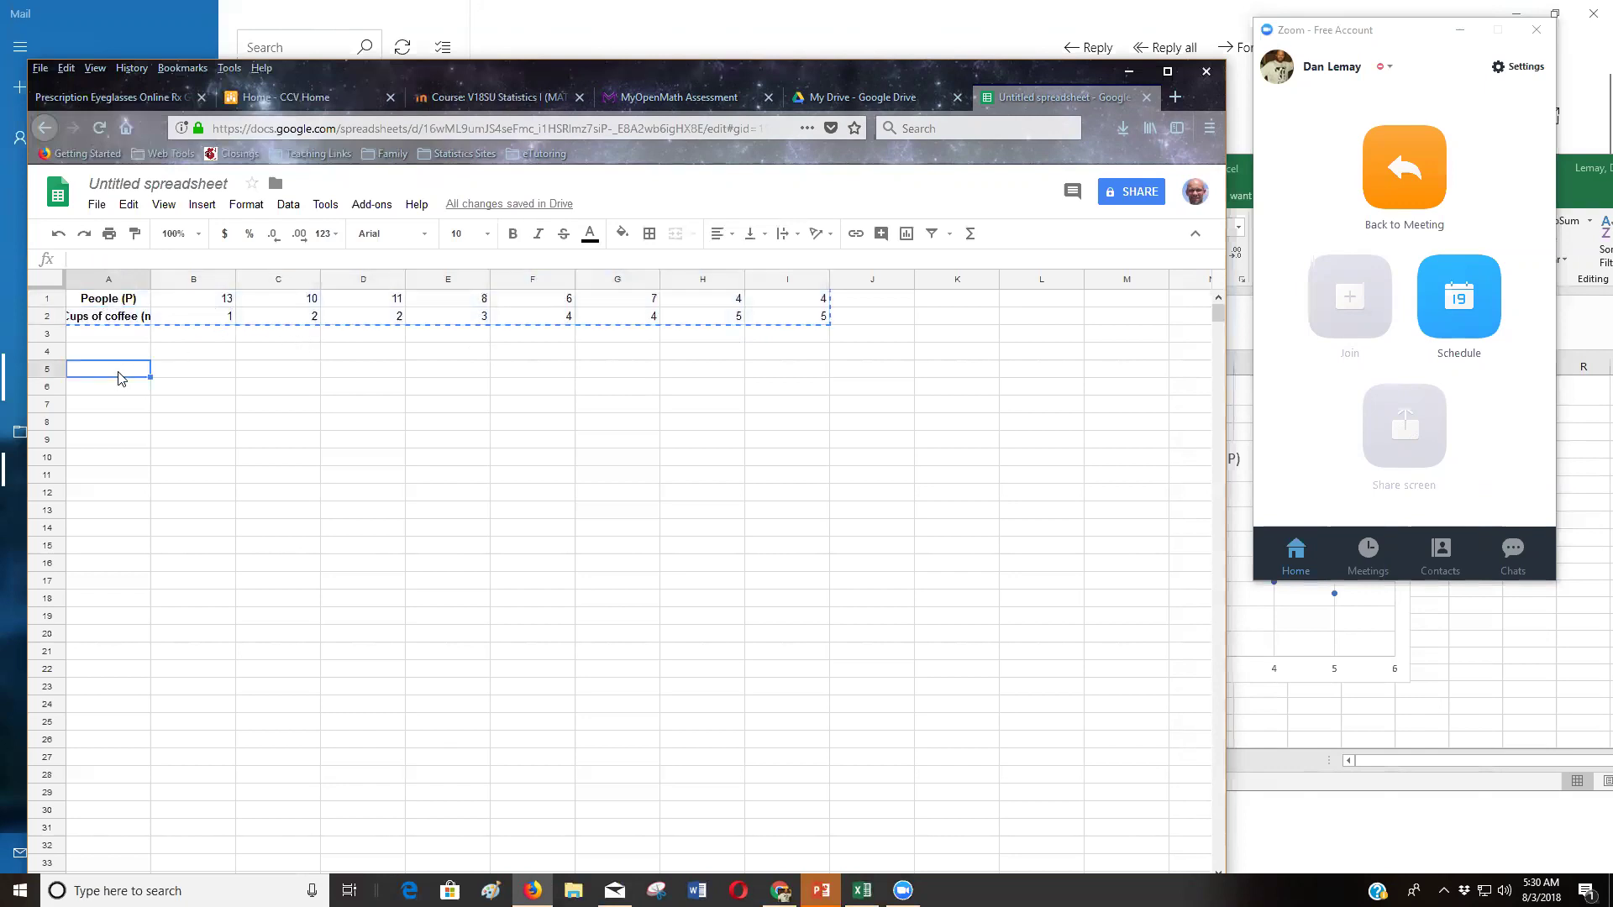
click(130, 207)
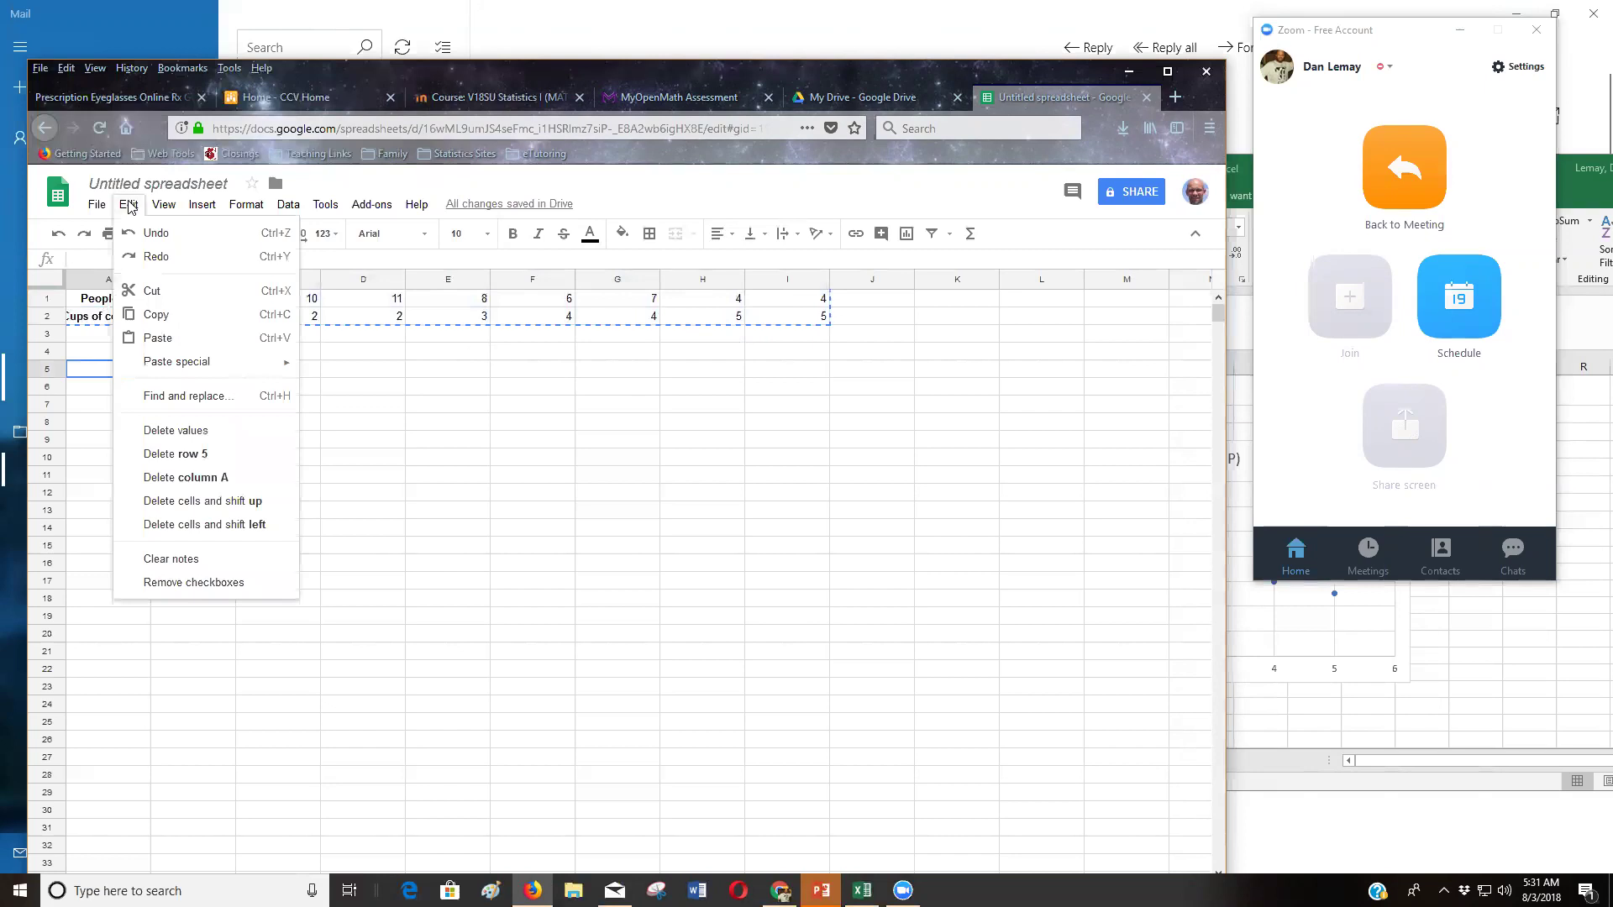
mouse_move(178, 370)
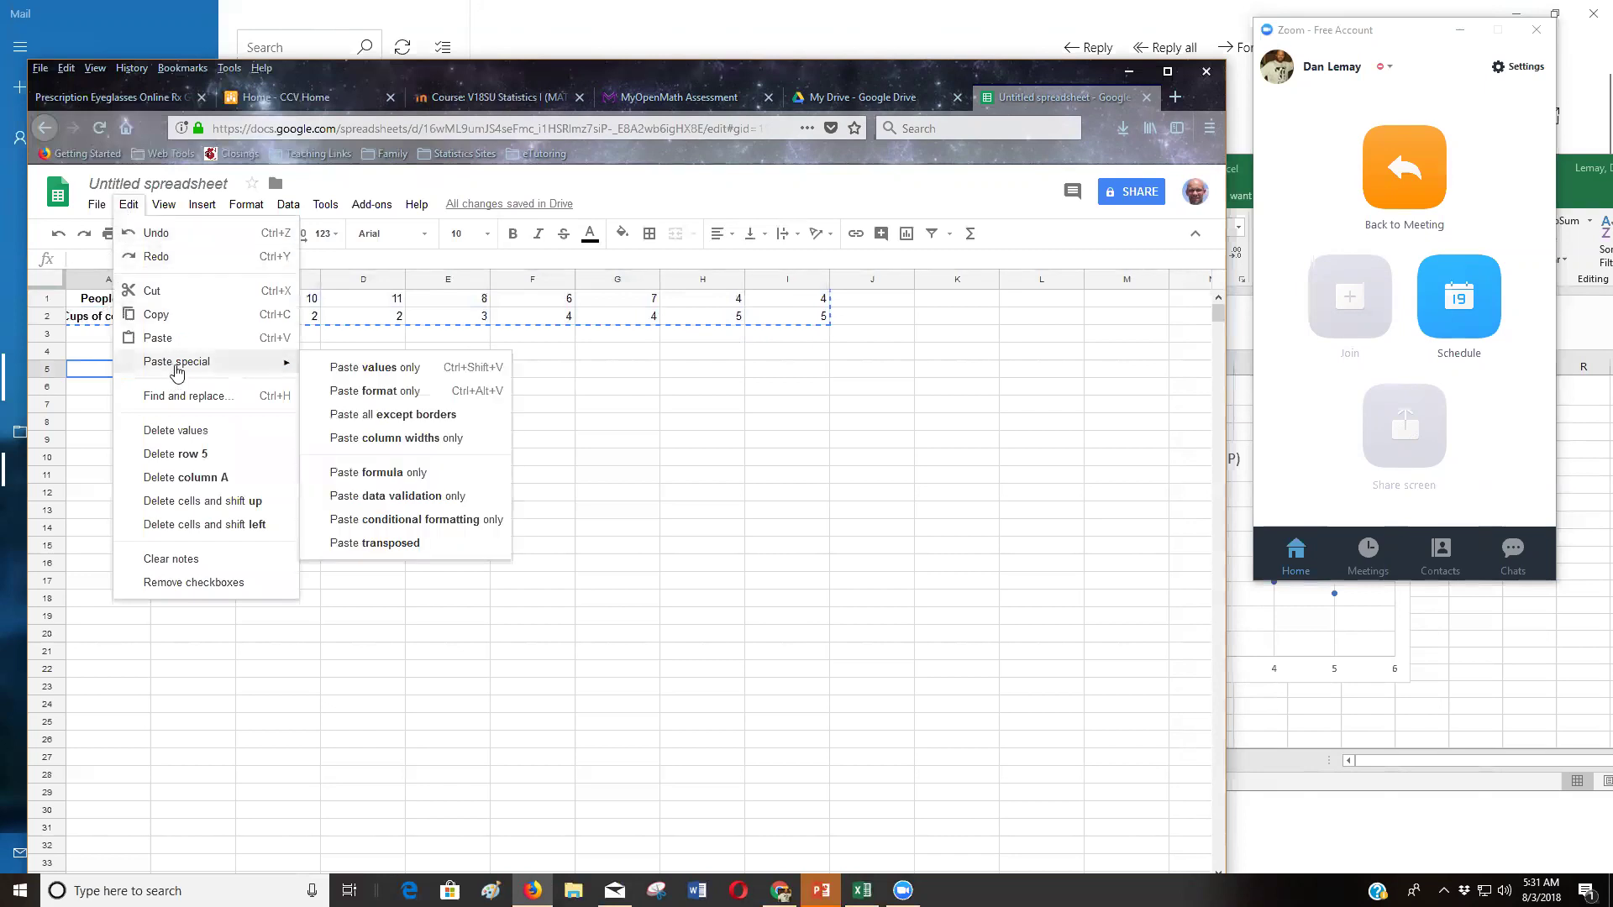
click(410, 543)
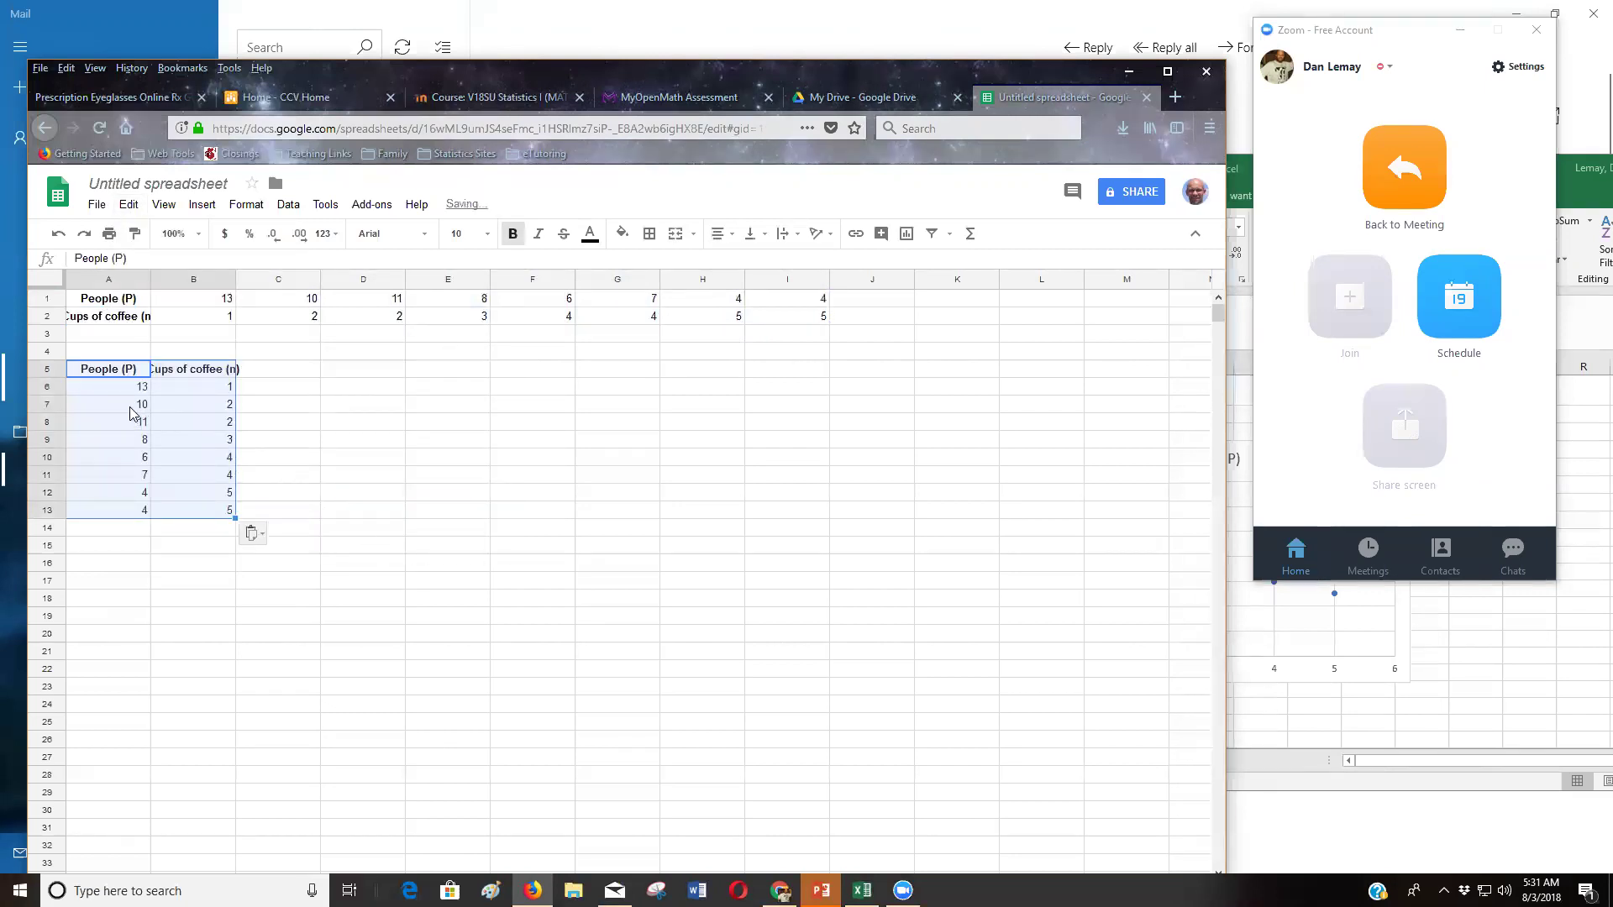
click(190, 402)
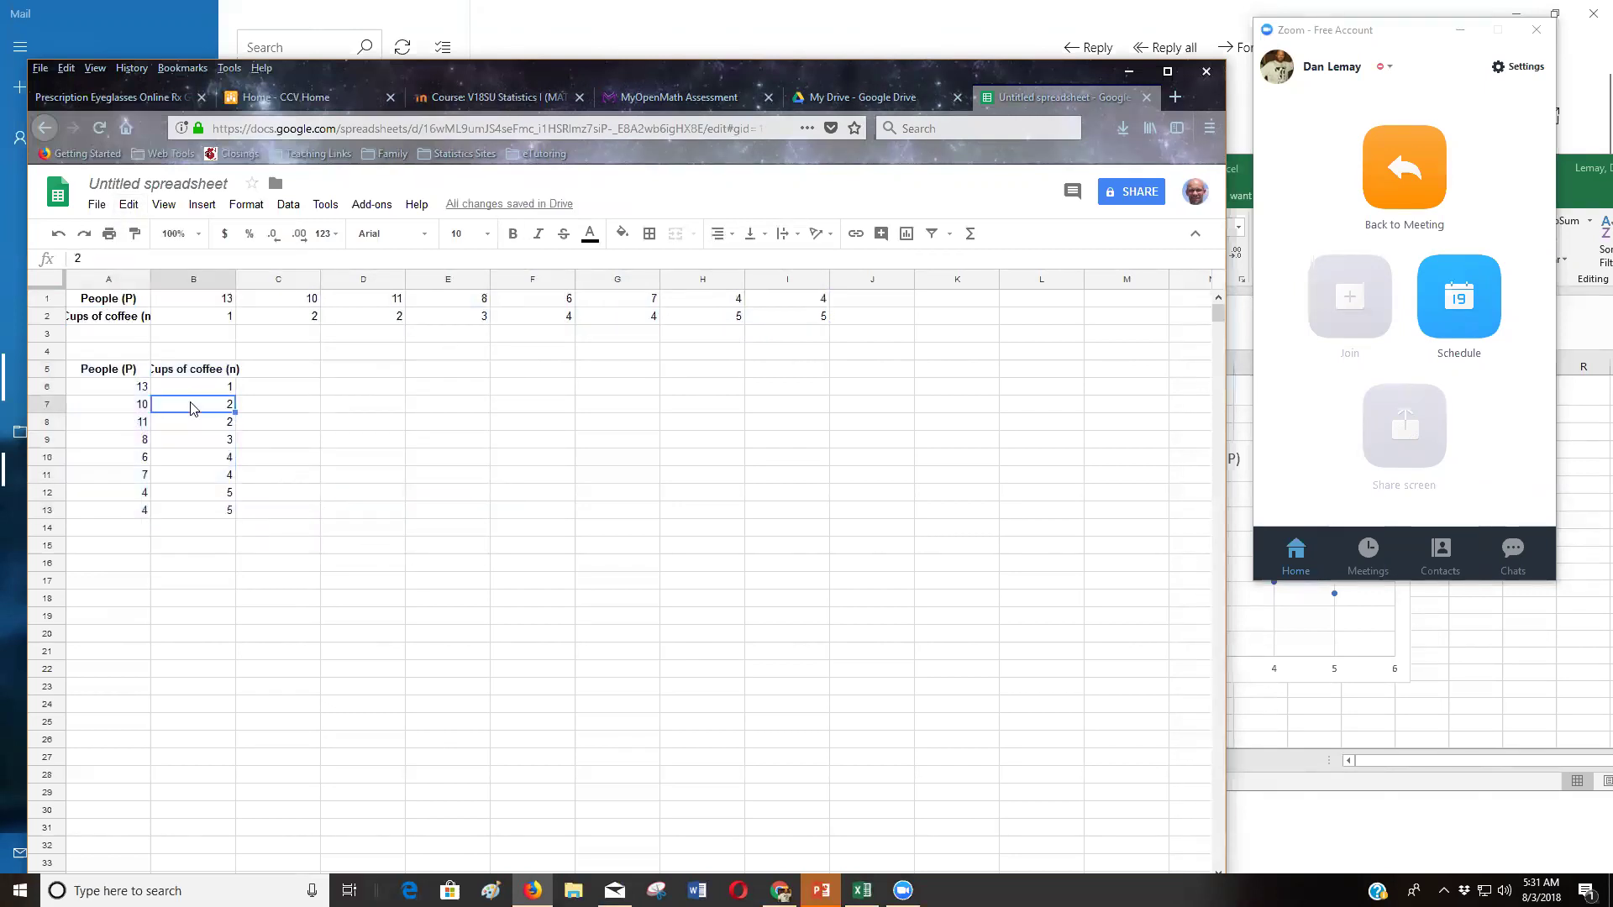
- Move the People (P) column from A5:A13 to C5, so it follows the Cups of coffee (n) column
click(198, 373)
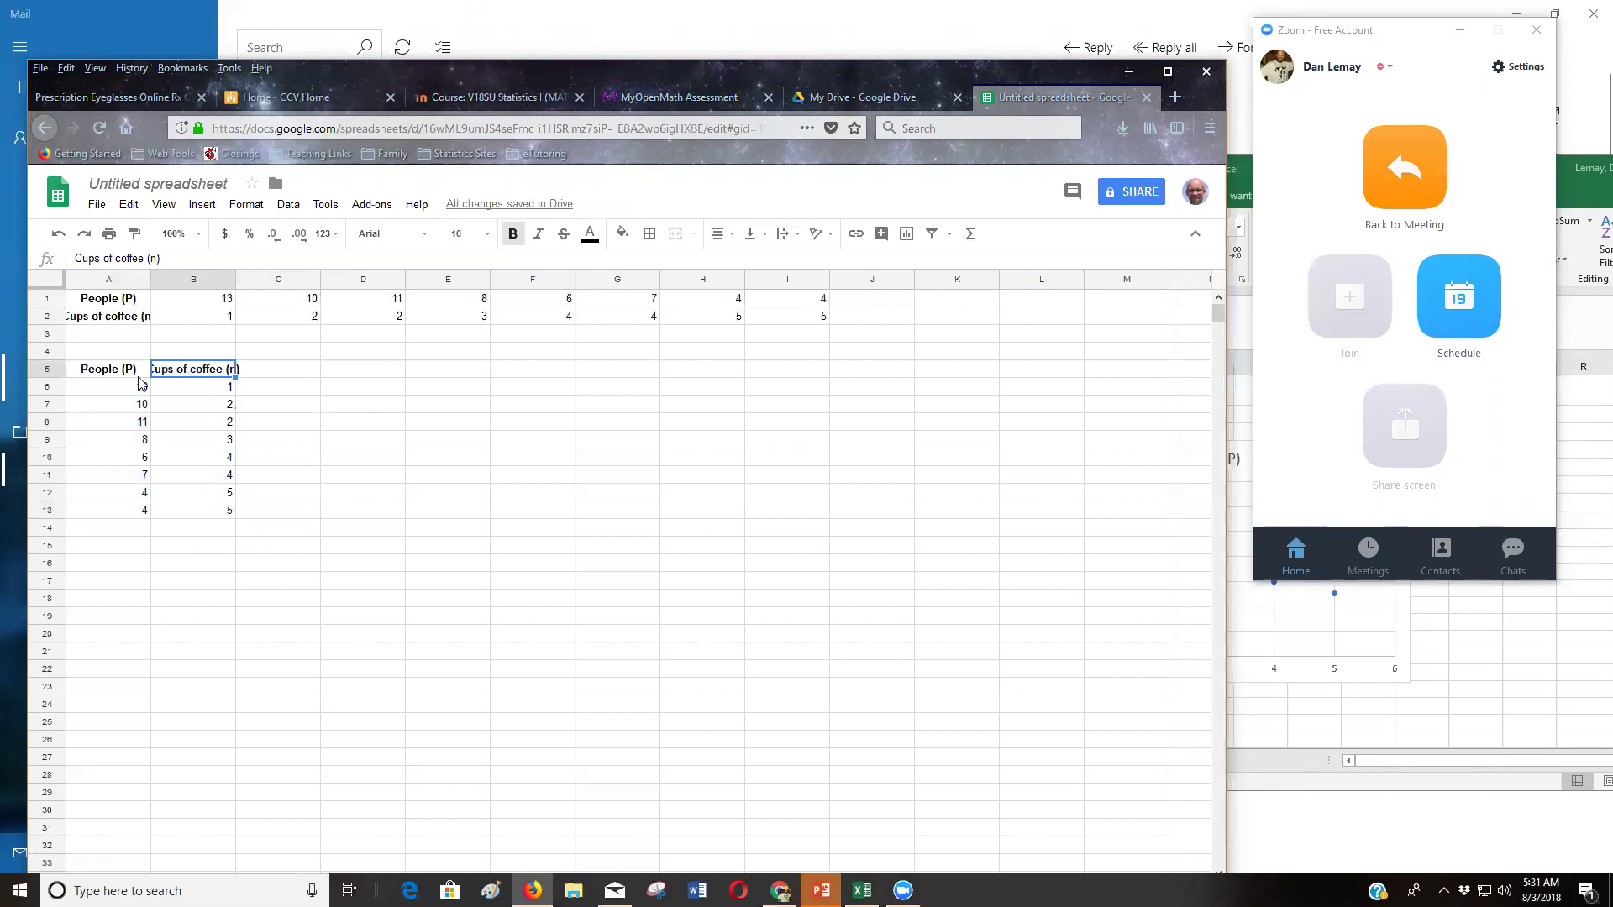
click(108, 364)
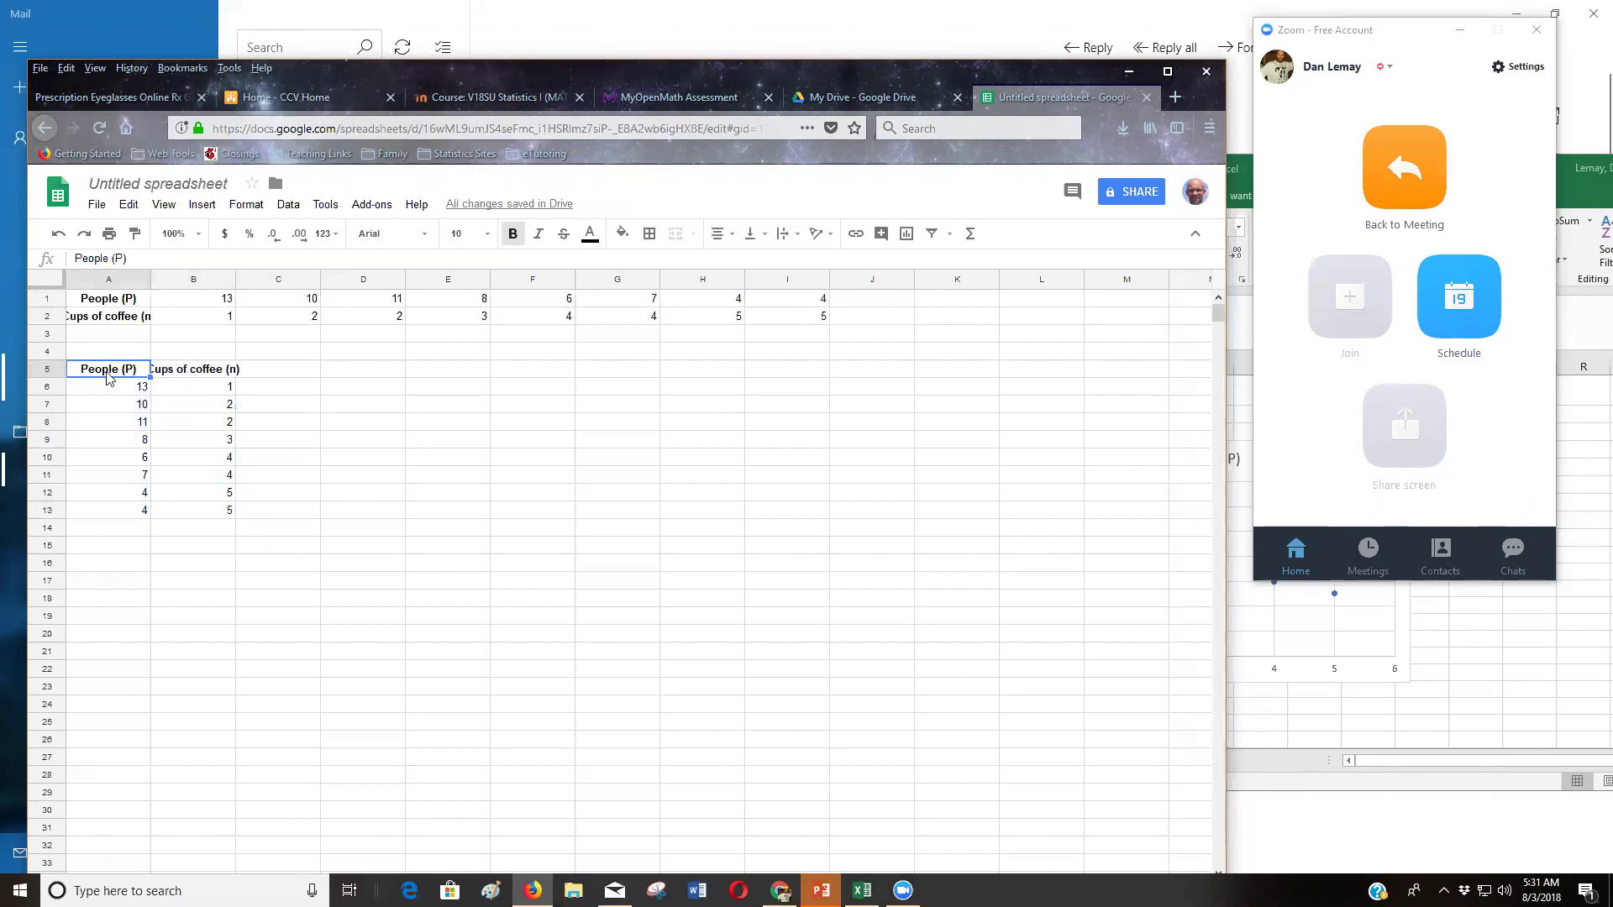
drag(107, 374, 117, 518)
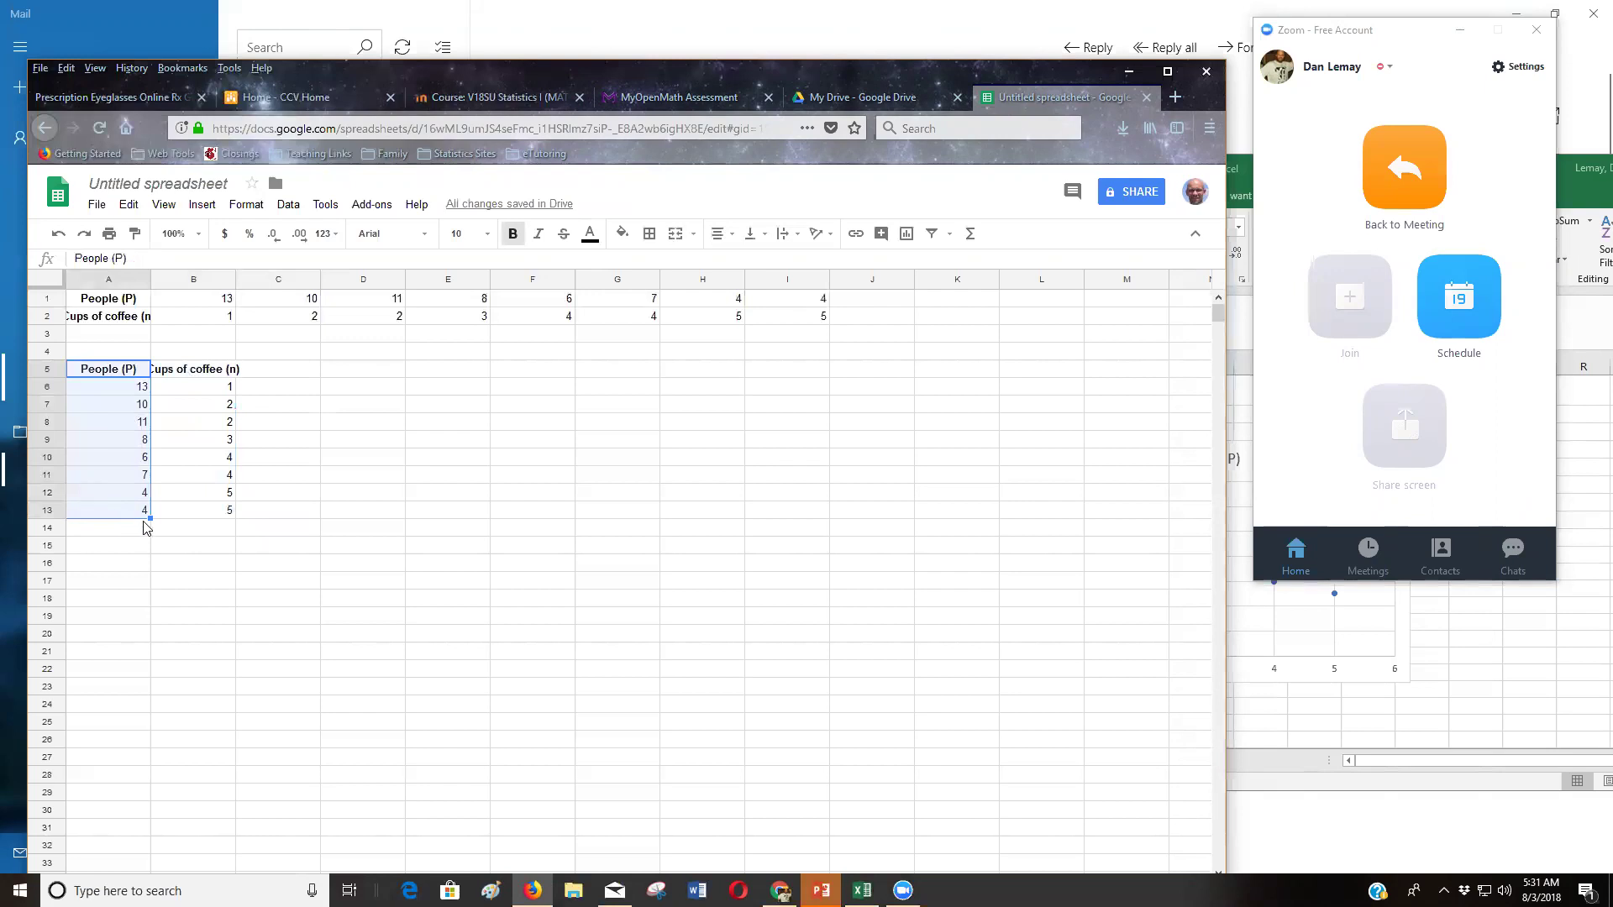
click(142, 513)
drag(107, 374, 107, 516)
key(ctrl+c)
click(287, 370)
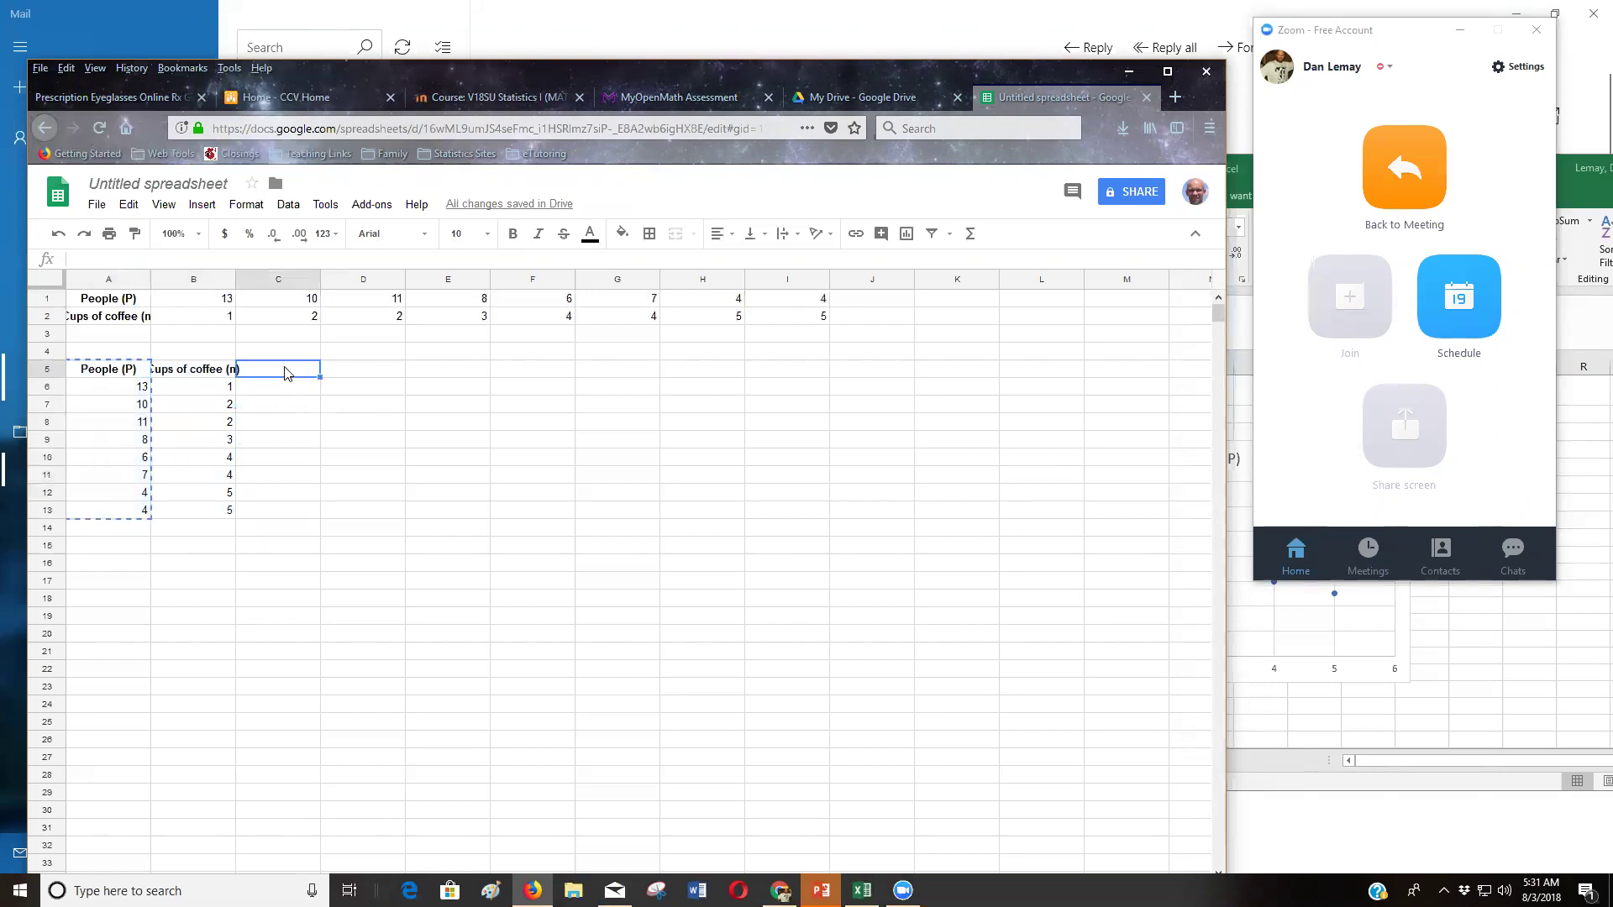
key(ctrl+v)
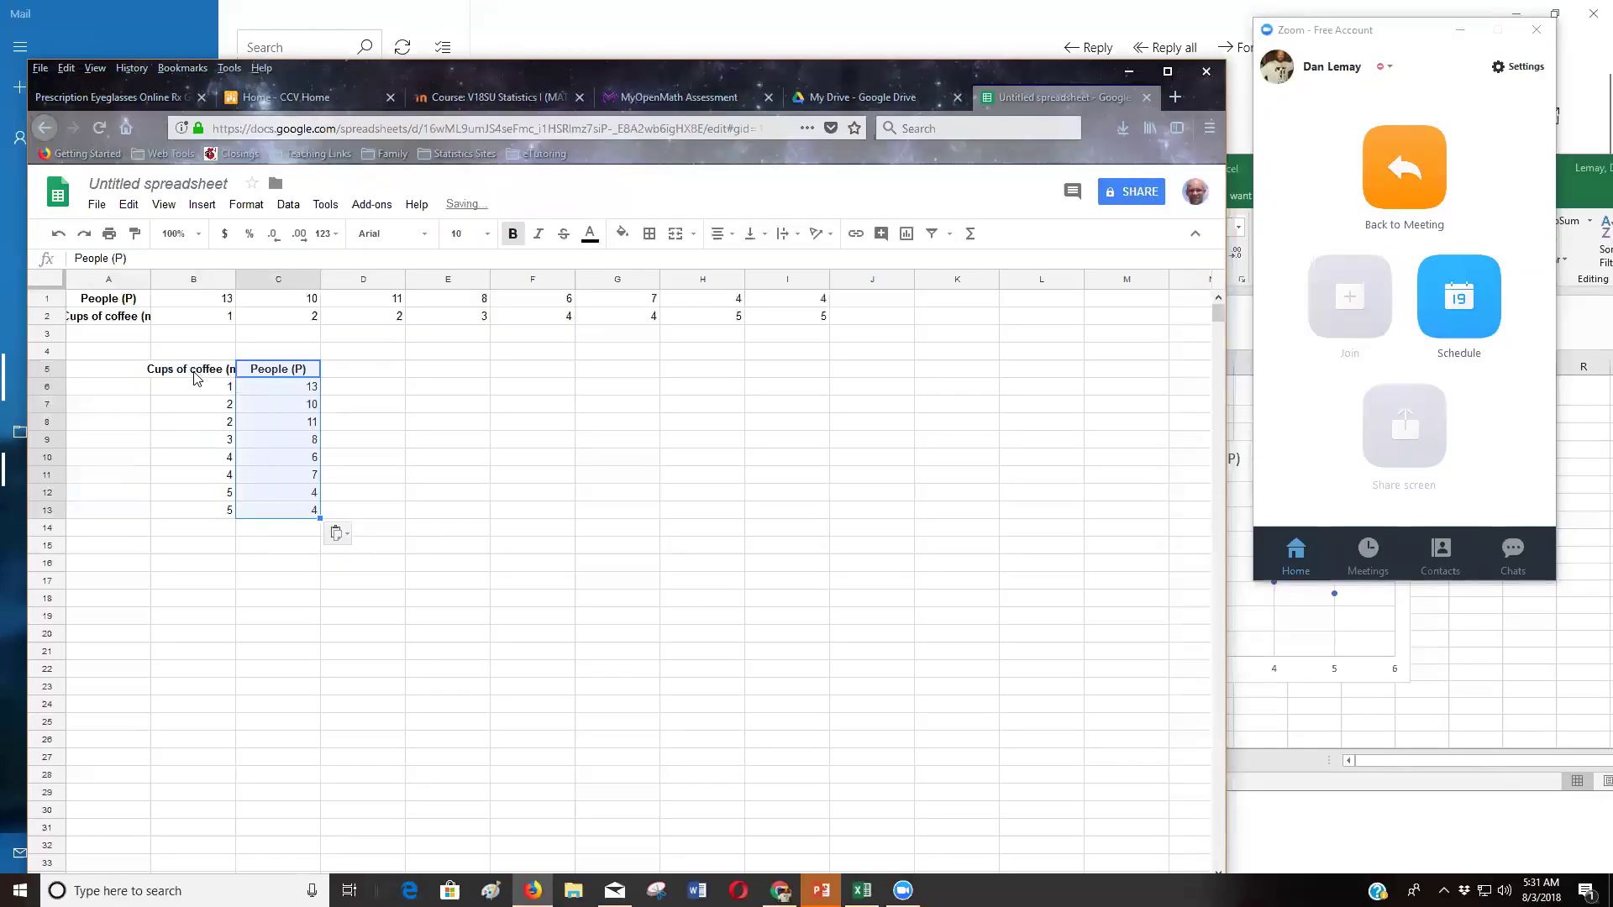
click(193, 510)
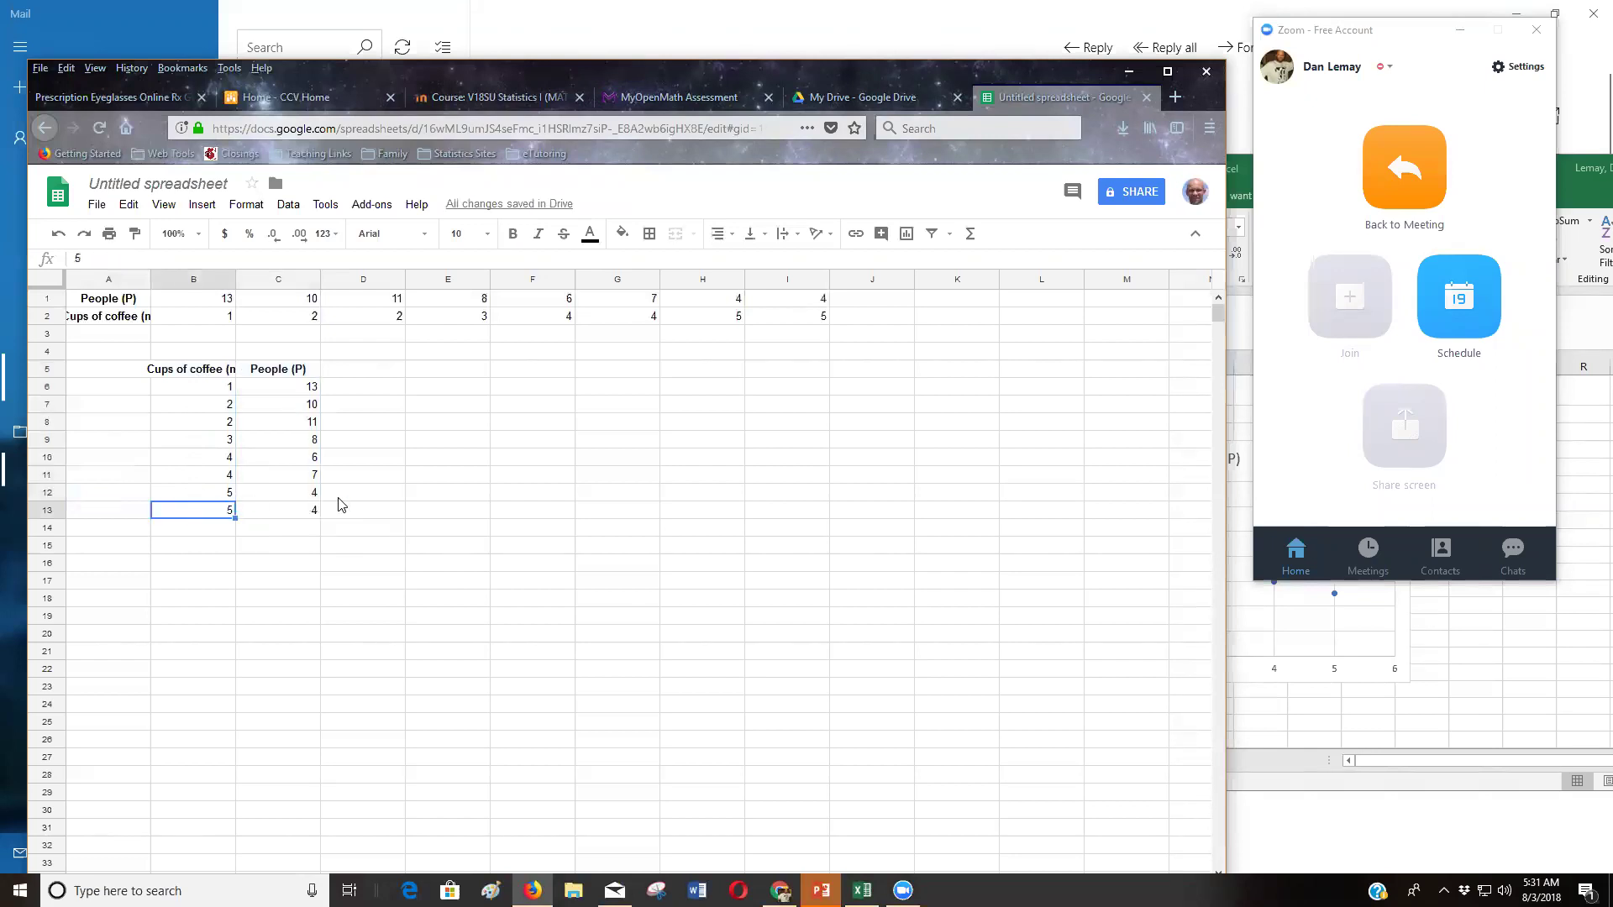
- Insert a scatter chart of People (P) against Cups of coffee (n) from B5:C13 and move it clear of the data
drag(217, 372, 282, 503)
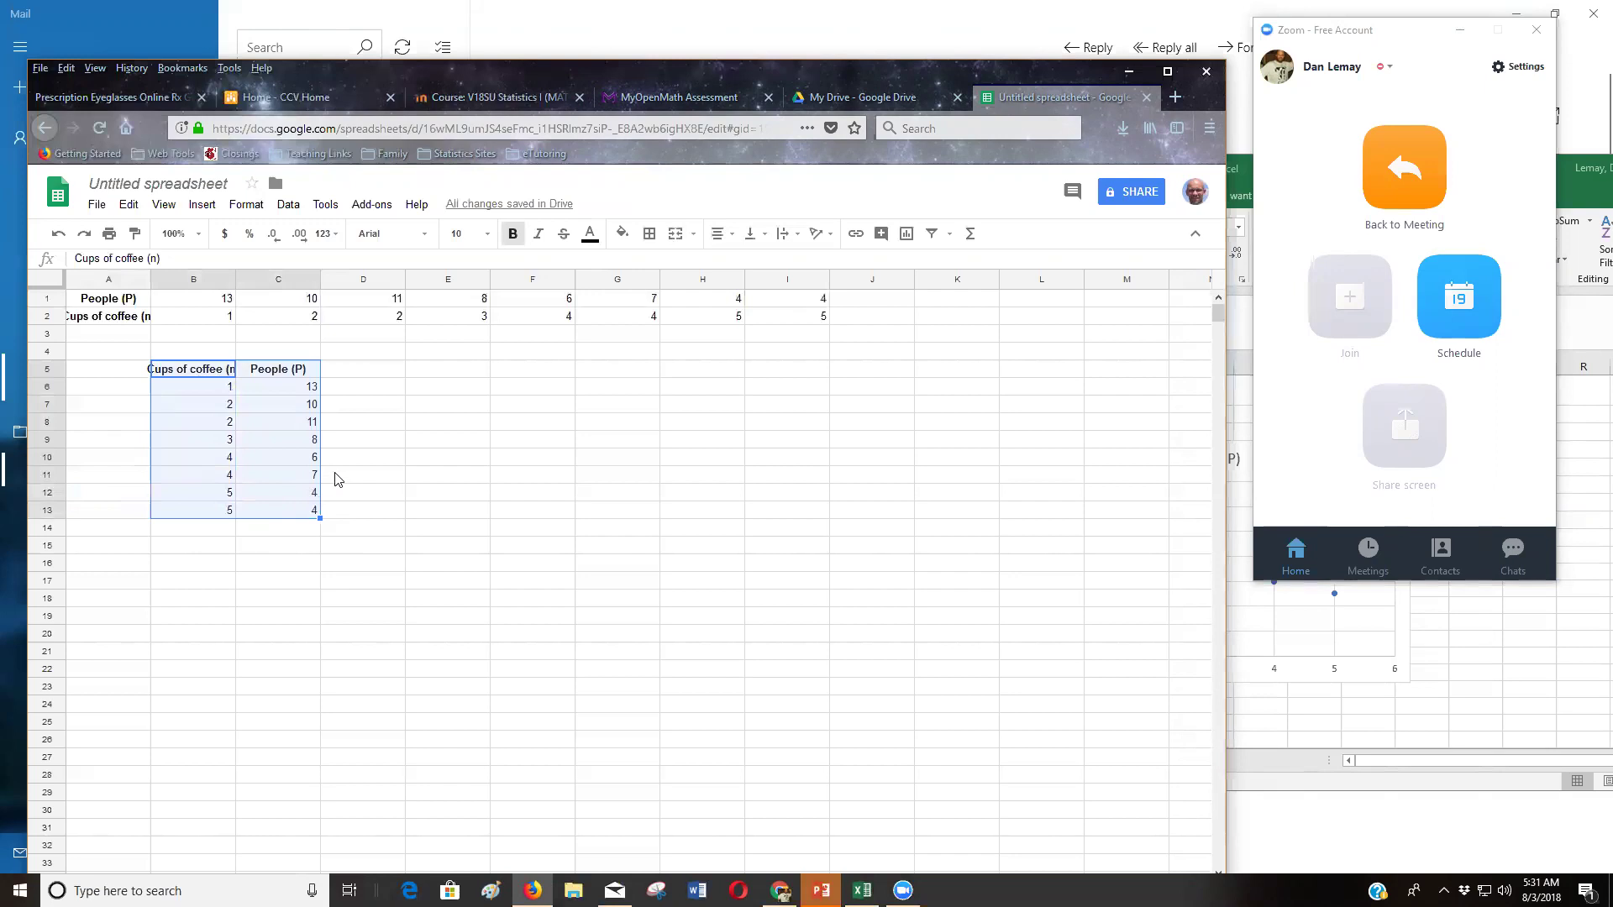
click(199, 207)
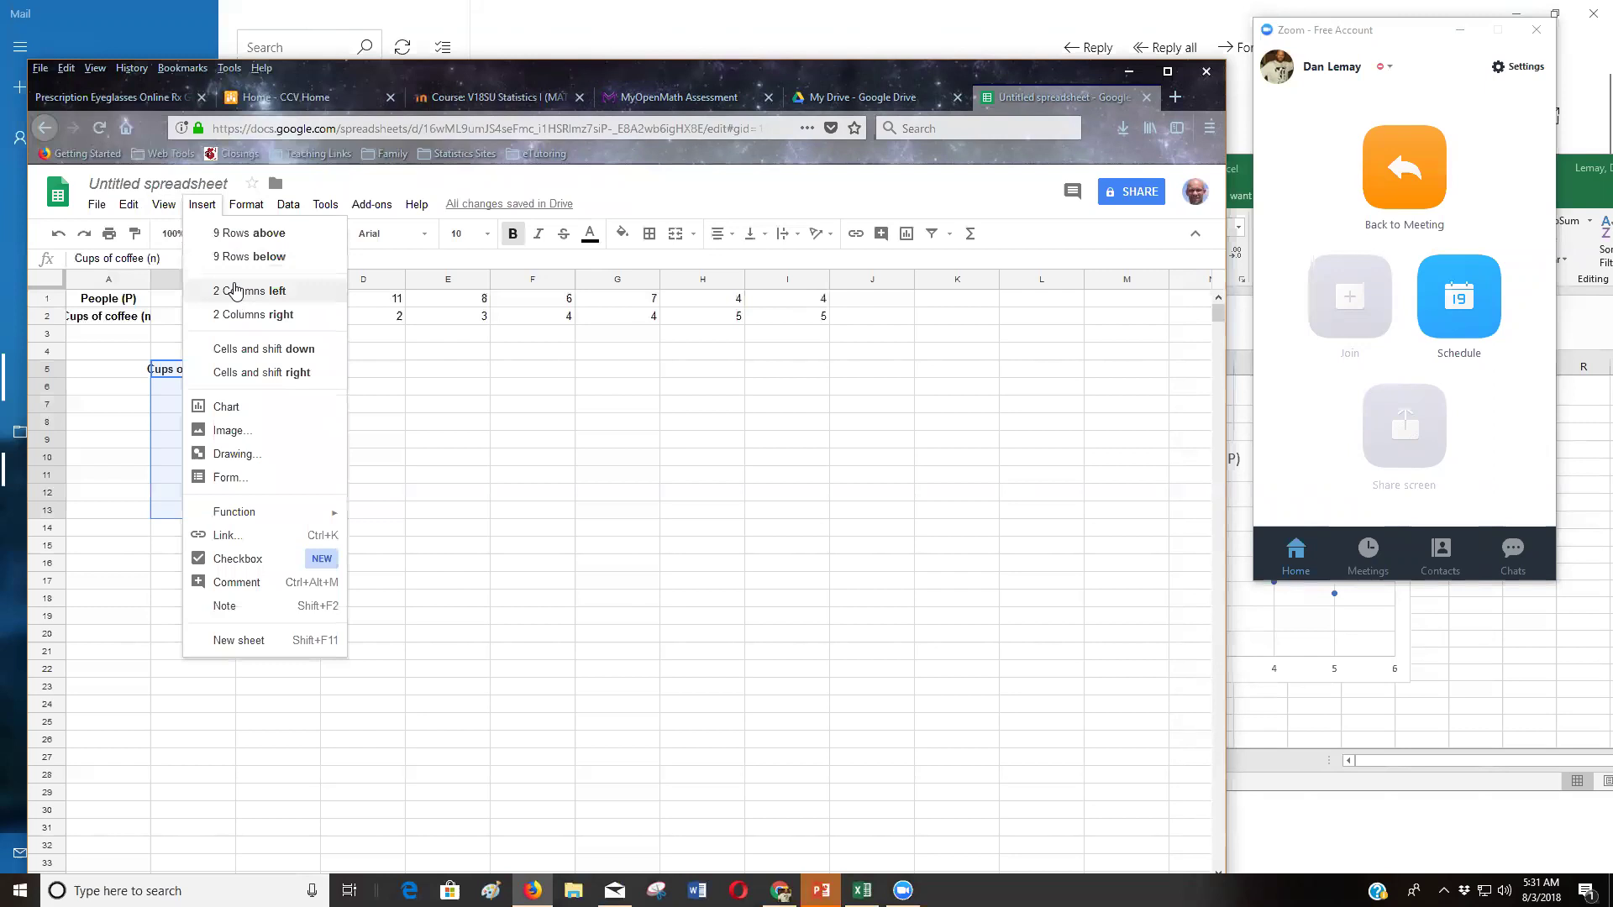
click(233, 405)
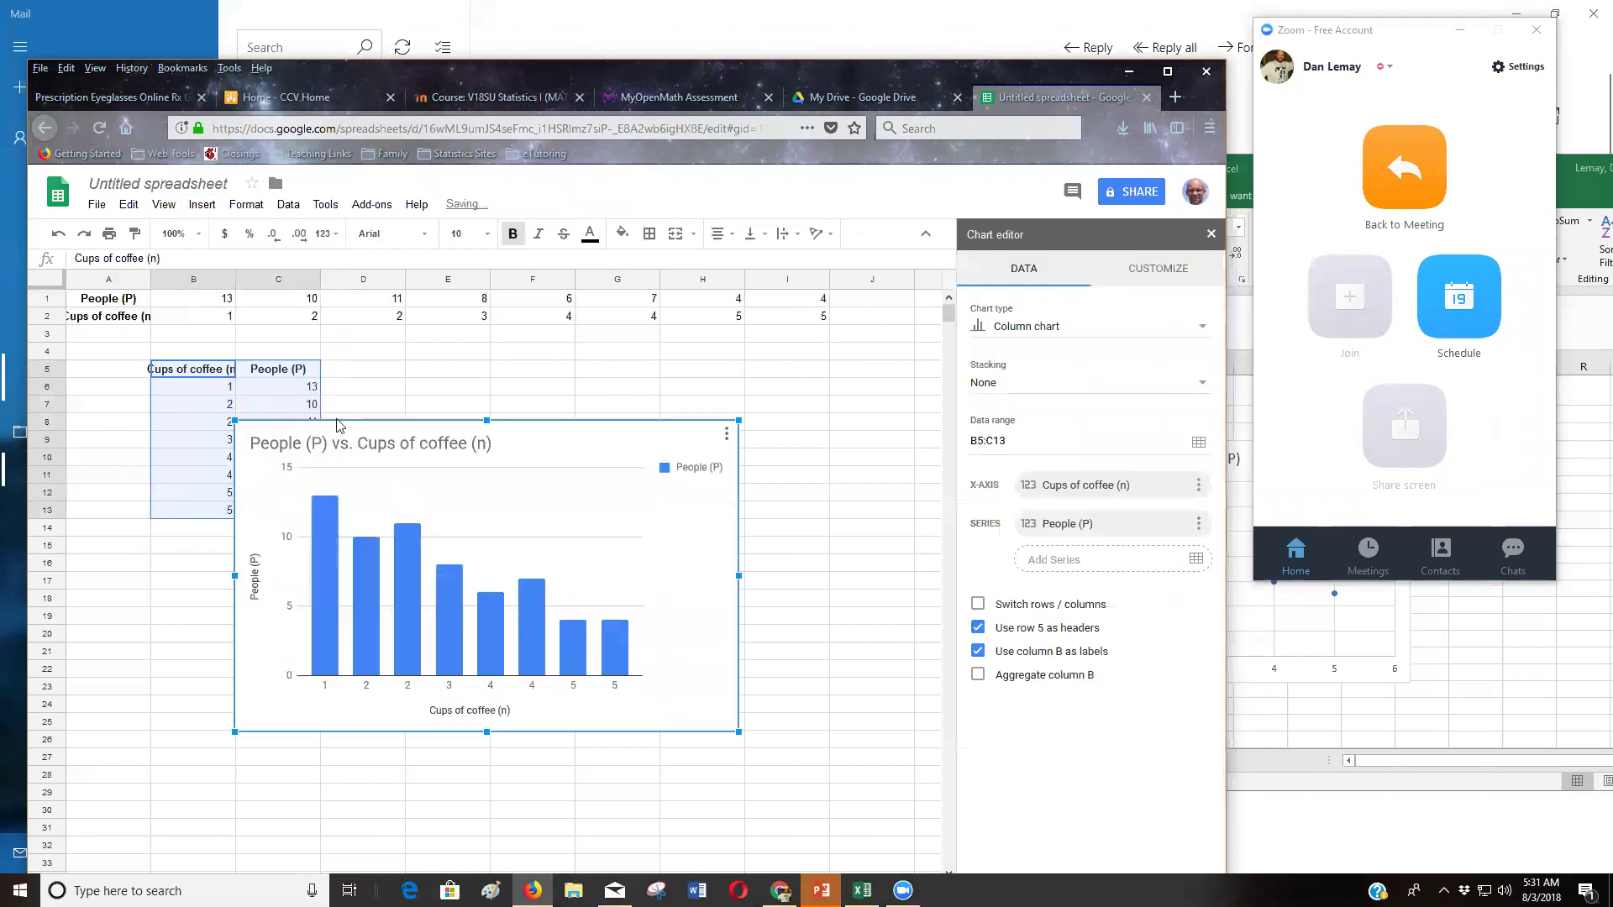
click(1127, 329)
scroll(1050, 619, down, 5)
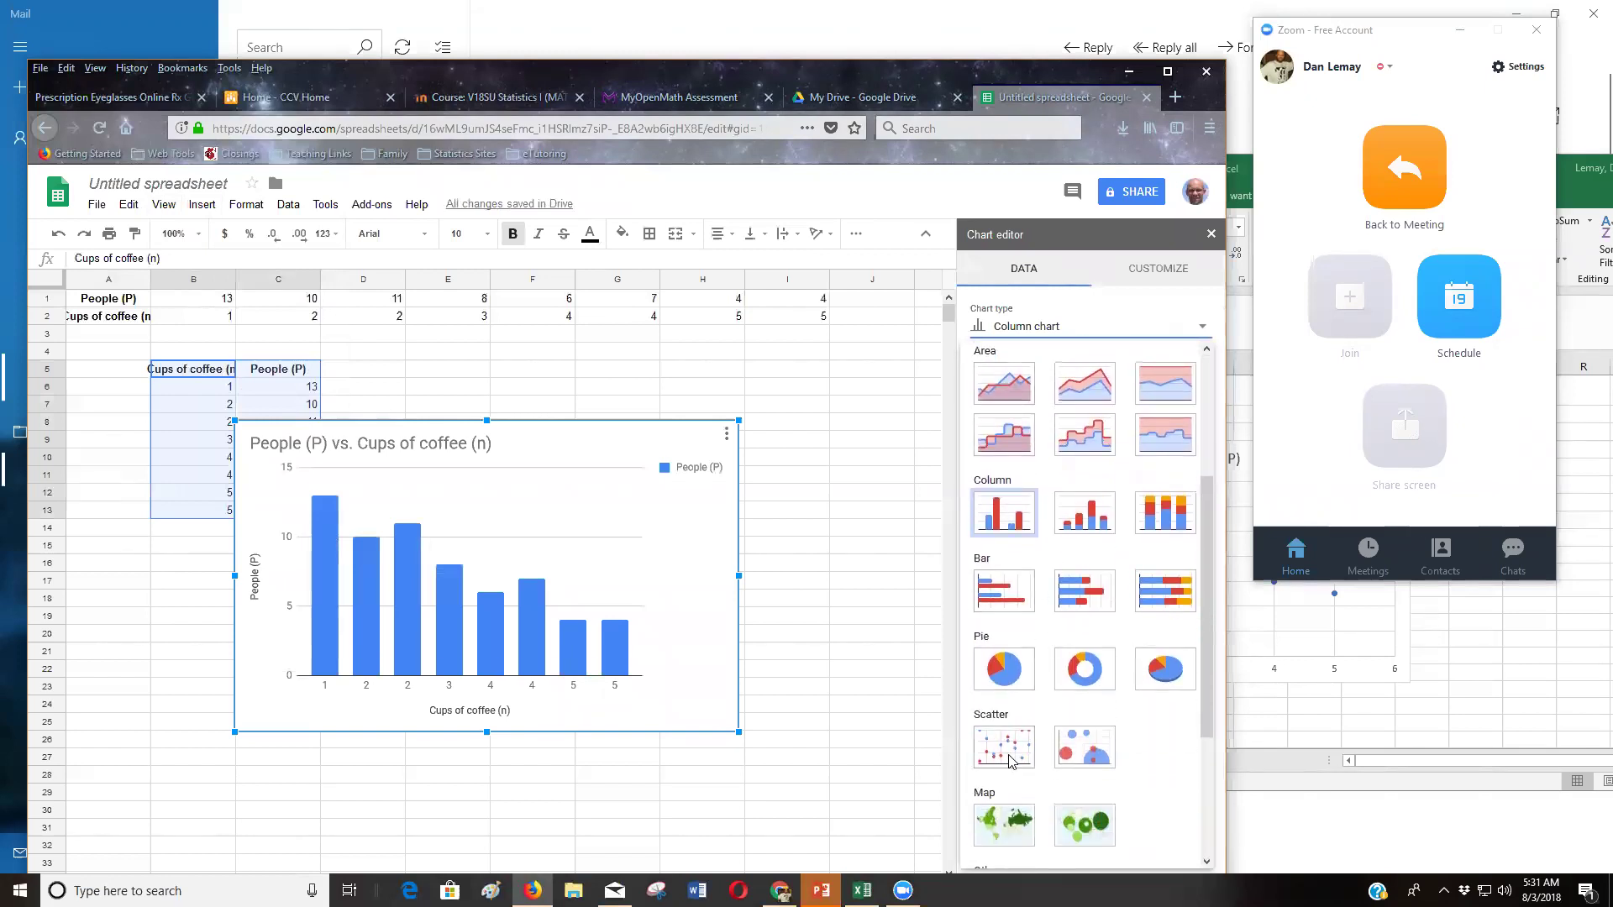
click(1004, 747)
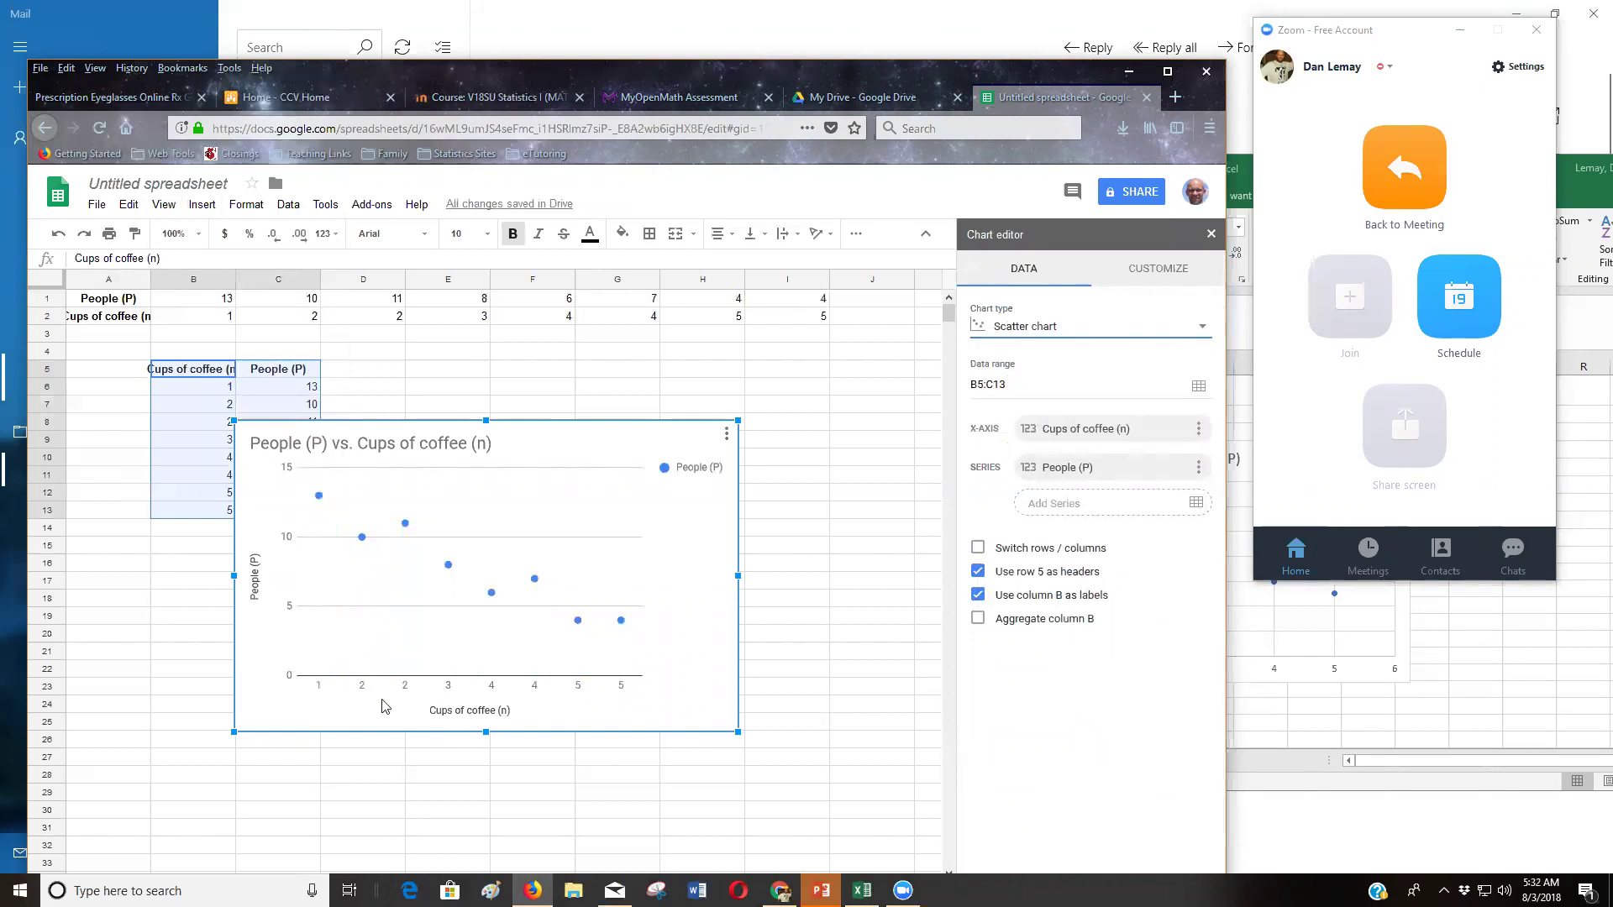
drag(319, 441, 482, 444)
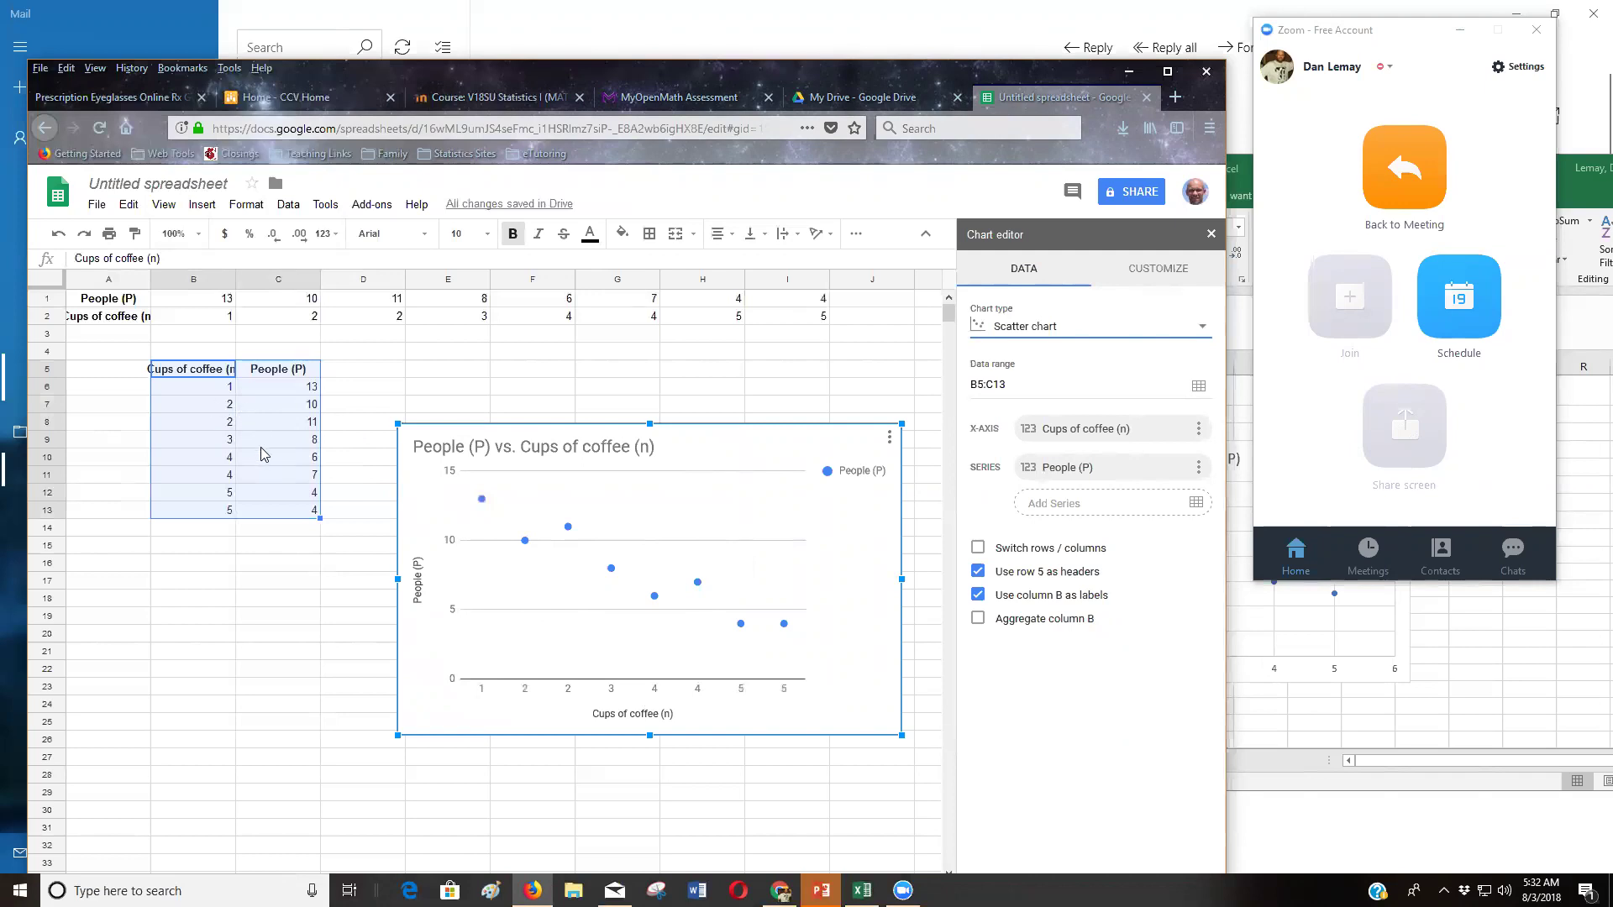
- Copy the data in B5:C13, switch to the Book1 workbook in Excel, and paste it at A1 of a new sheet
drag(192, 381, 277, 518)
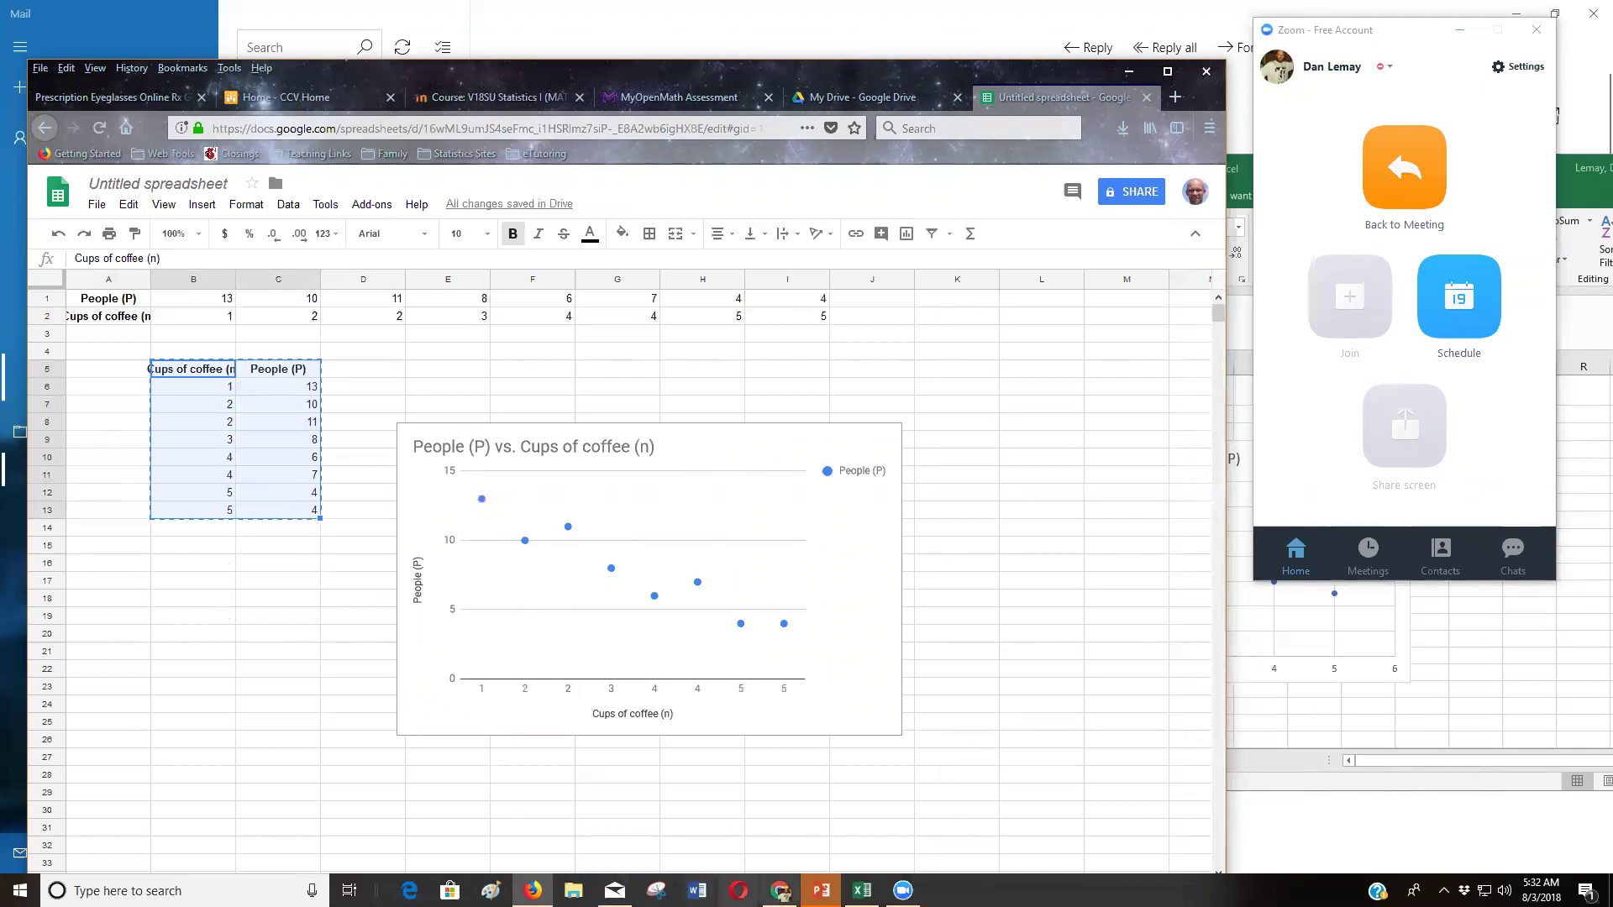
click(861, 890)
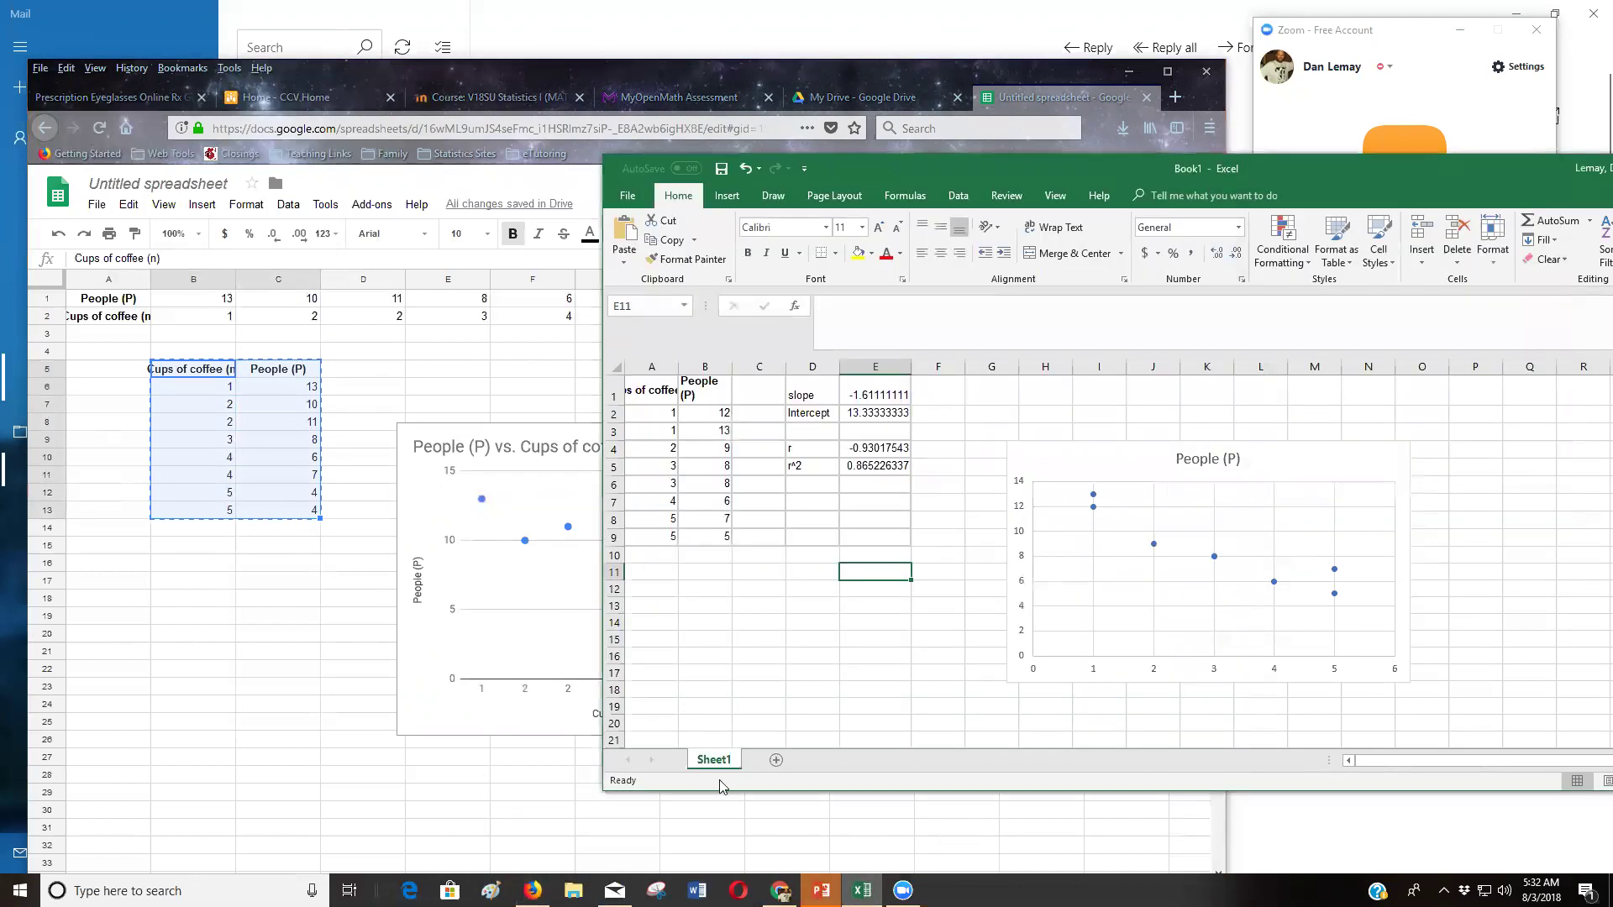
click(776, 761)
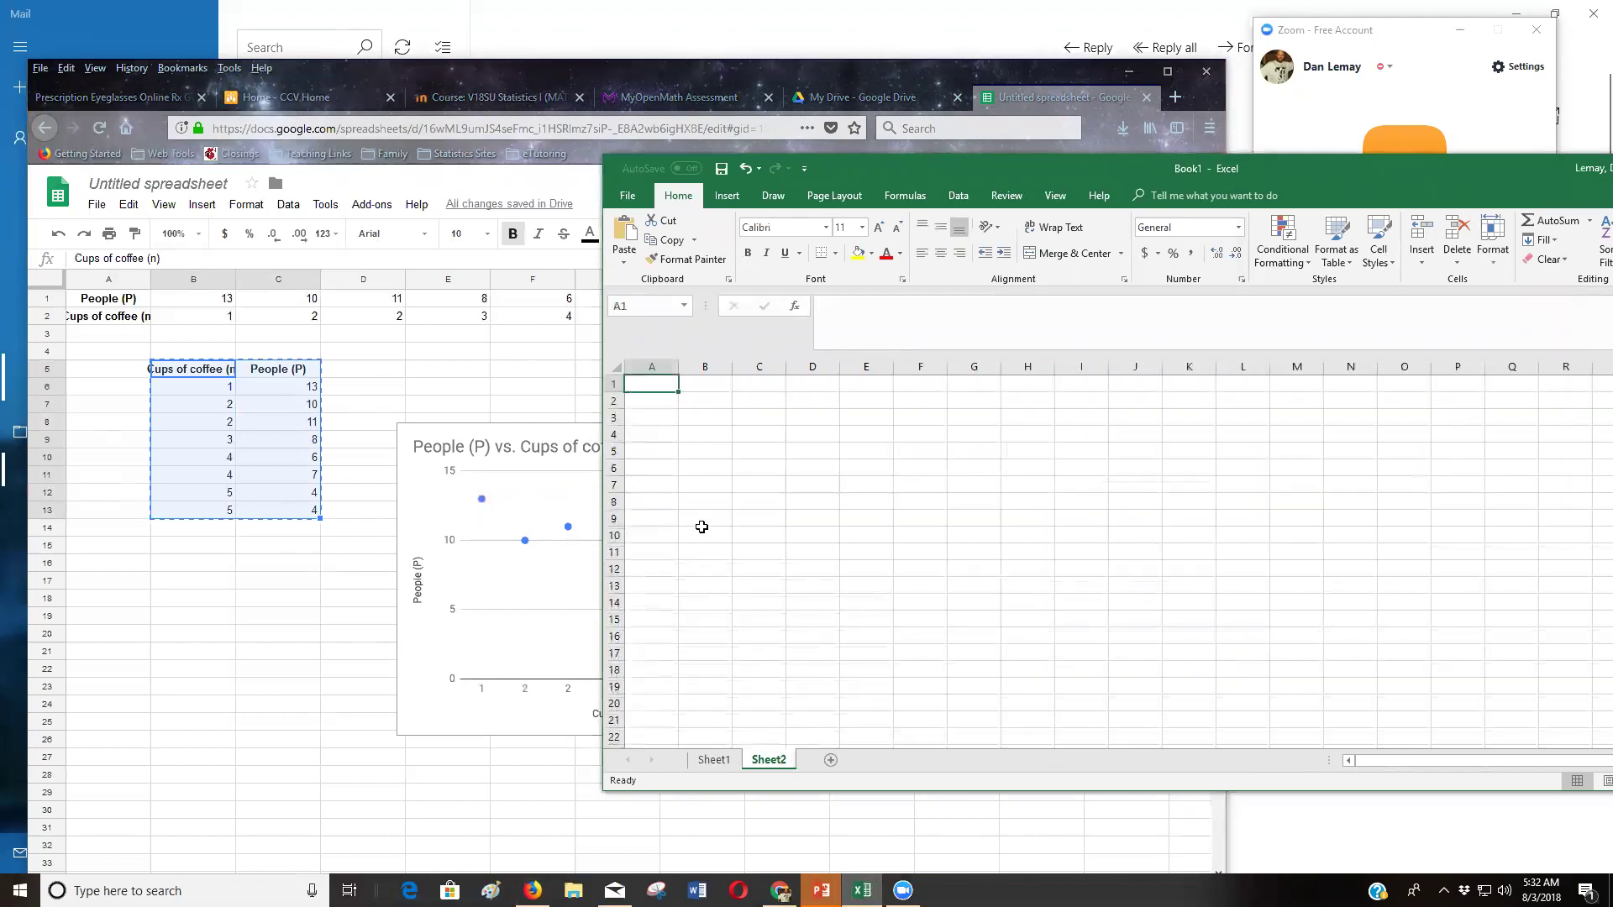
key(ctrl+v)
click(850, 522)
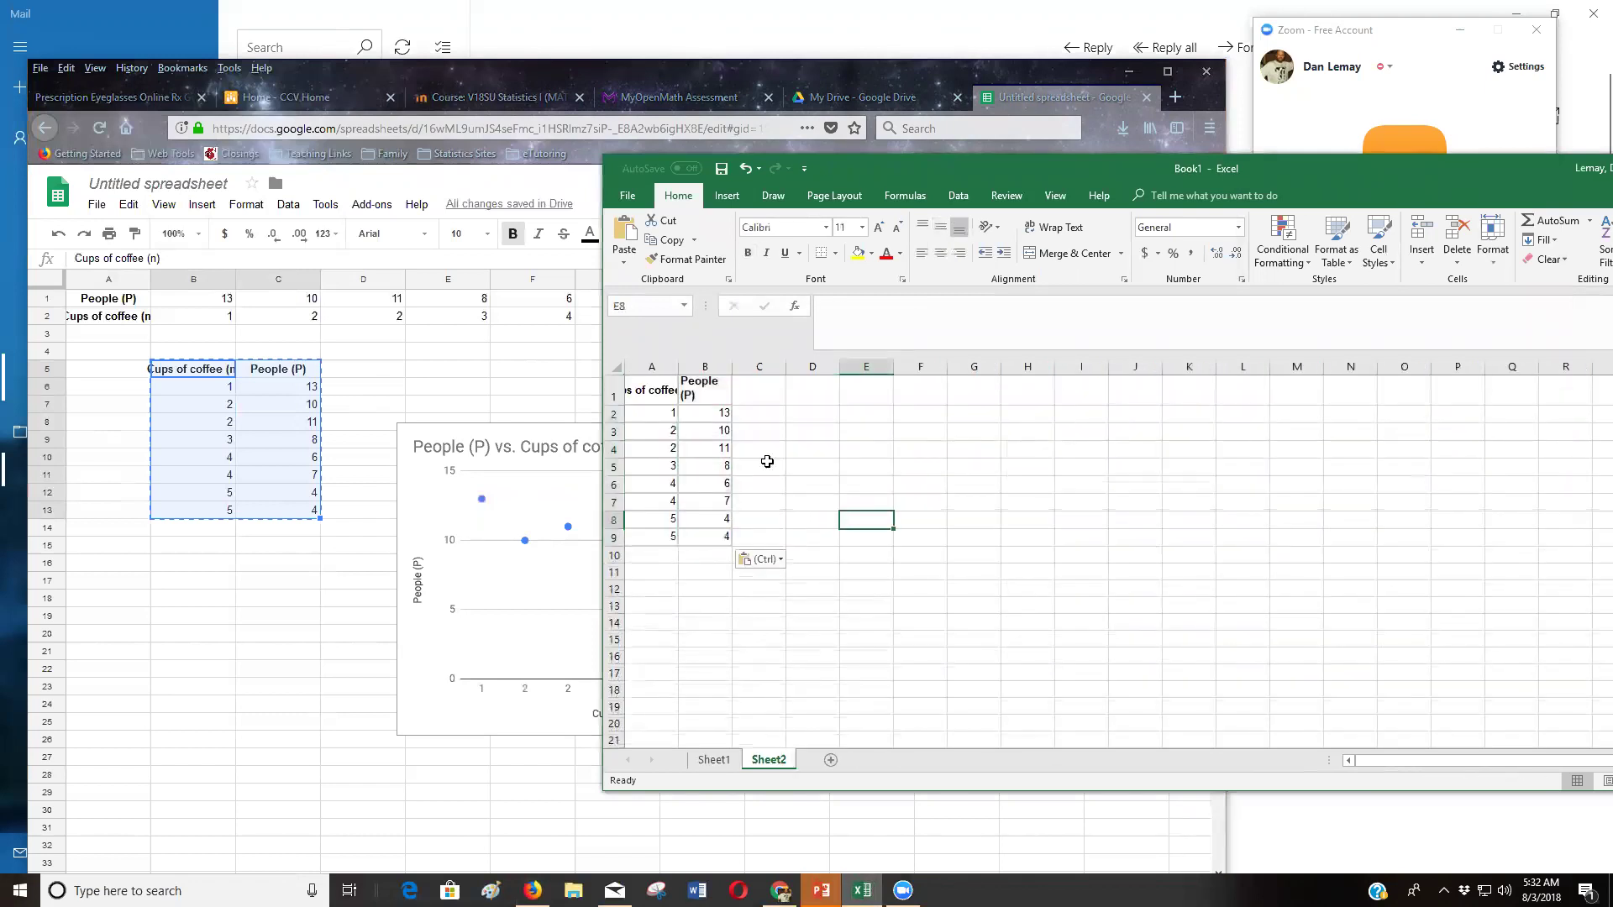
- Insert a markers-only scatter chart of People (P) against Cups of coffee from A1:B9 and place it clear of the data
drag(651, 399, 710, 538)
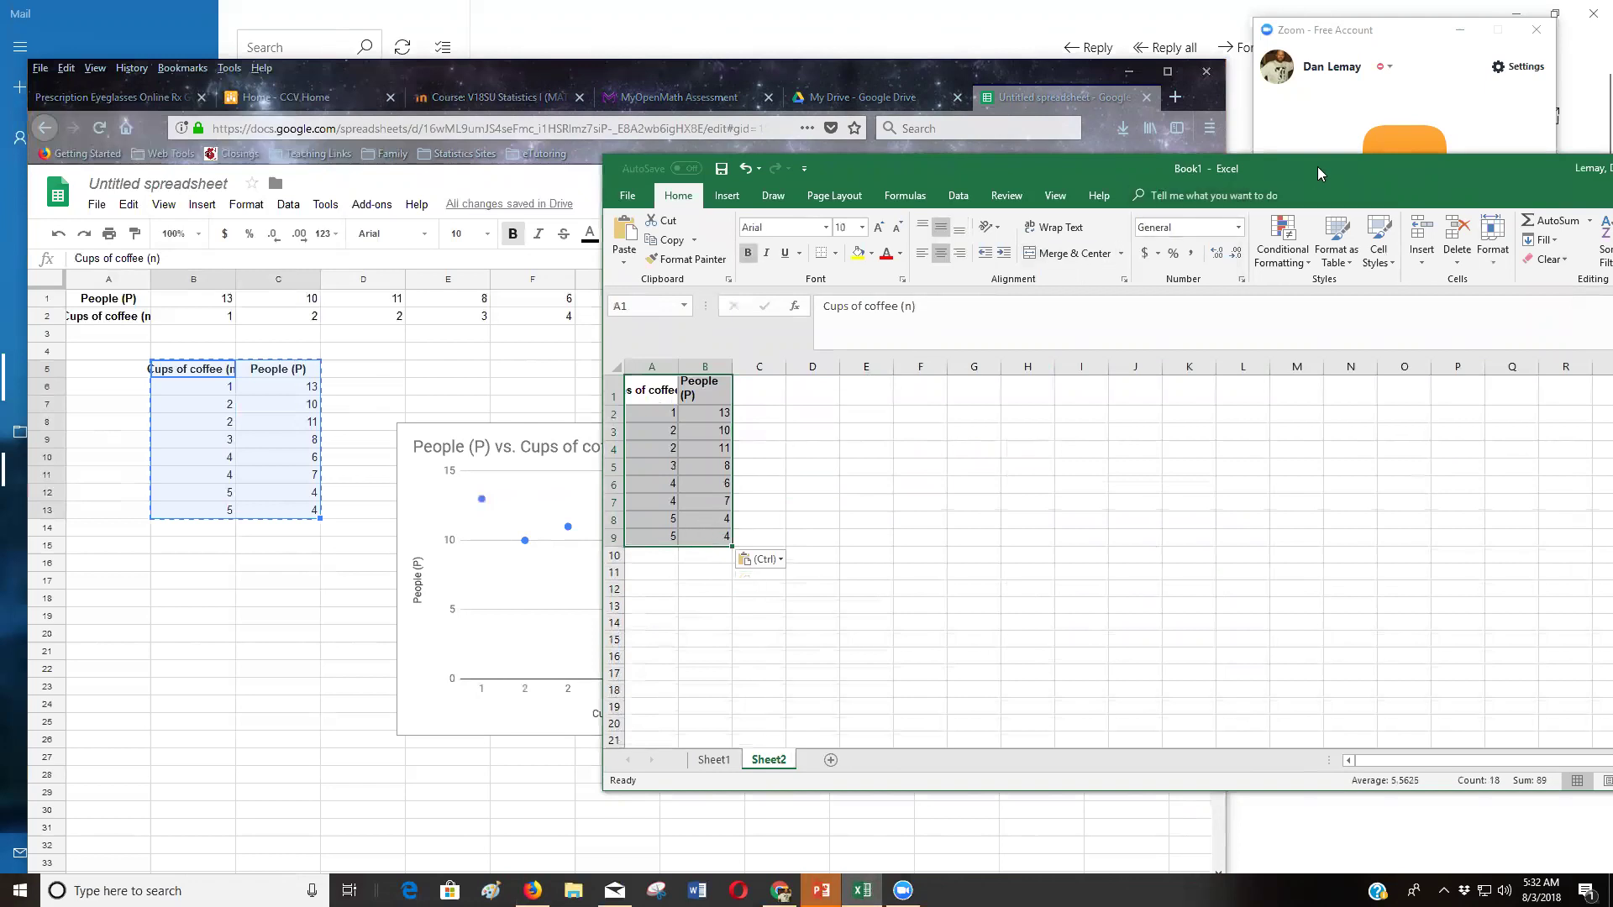
drag(1318, 173, 1071, 167)
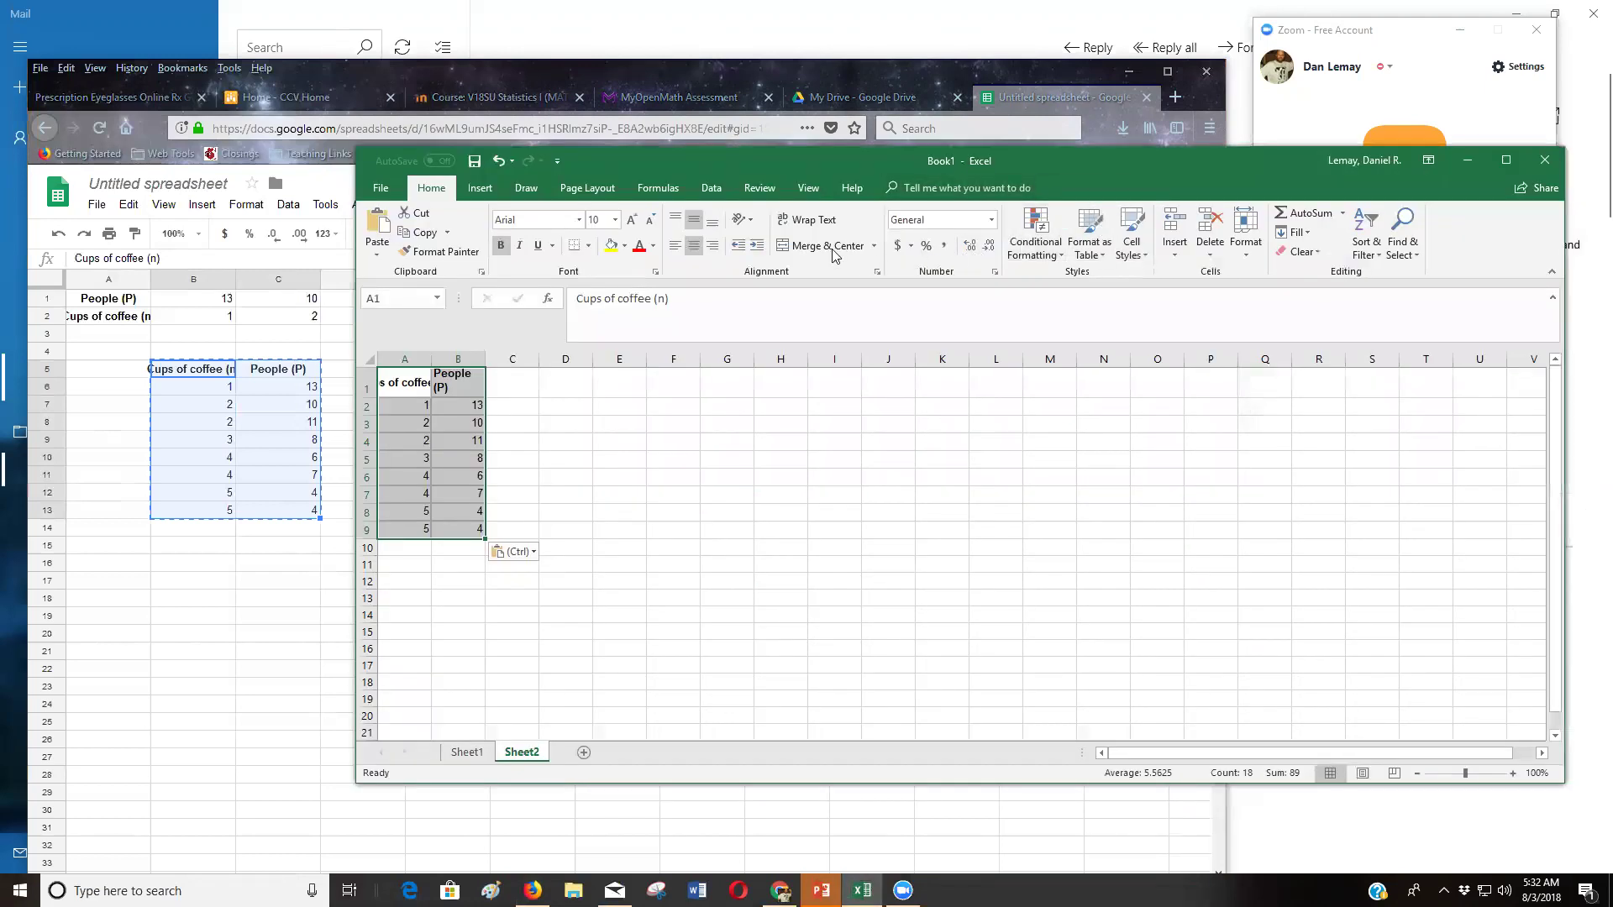
click(480, 188)
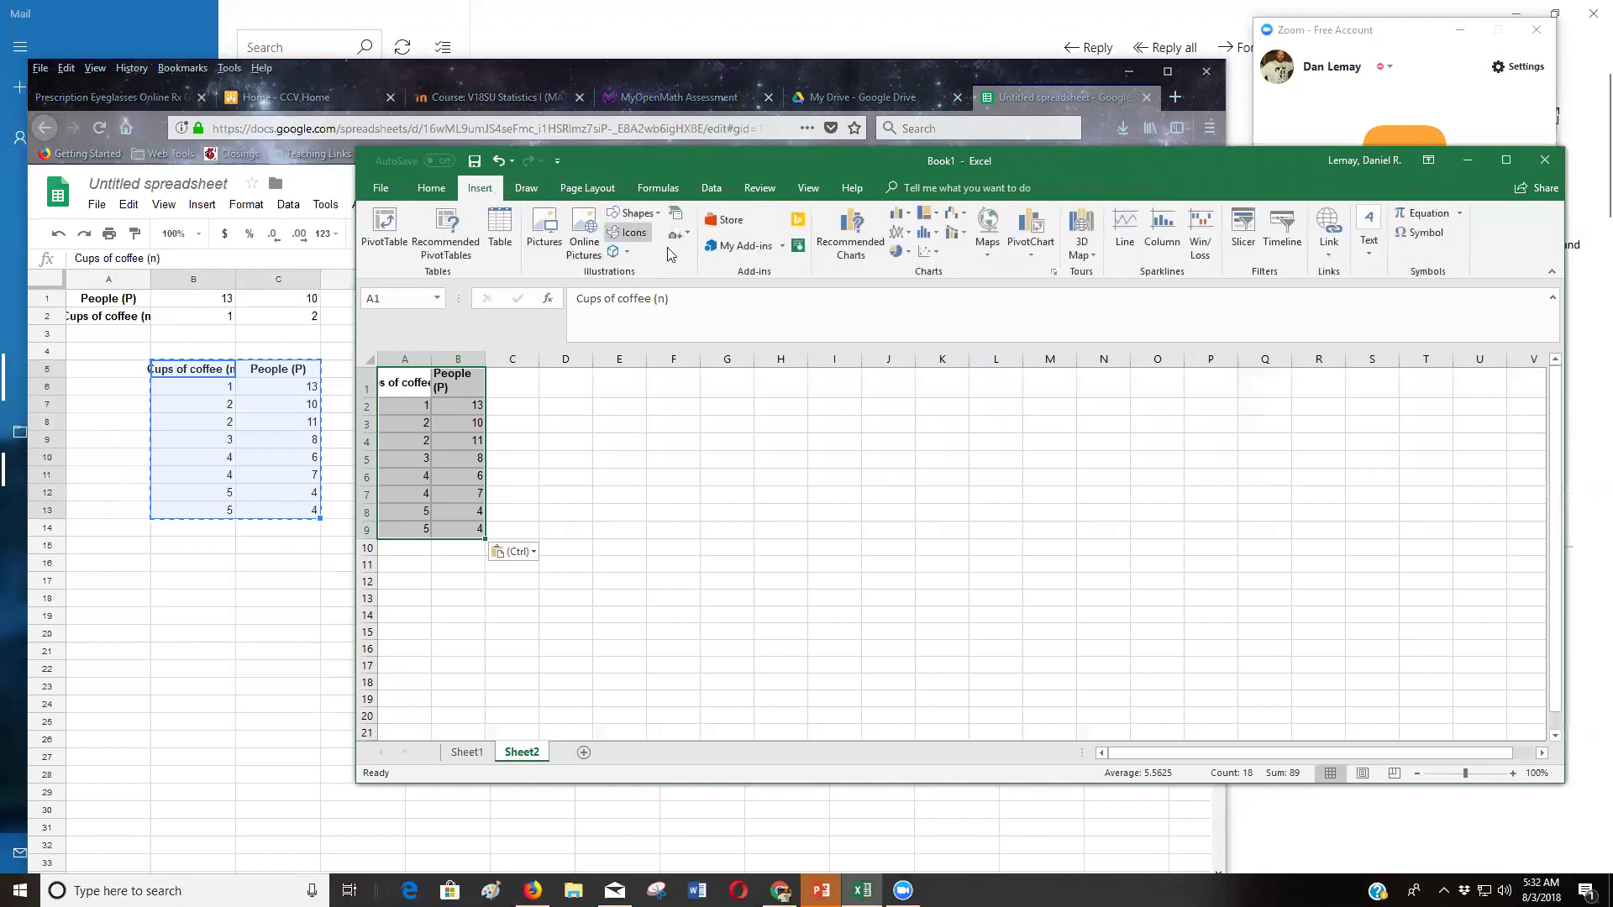
click(937, 255)
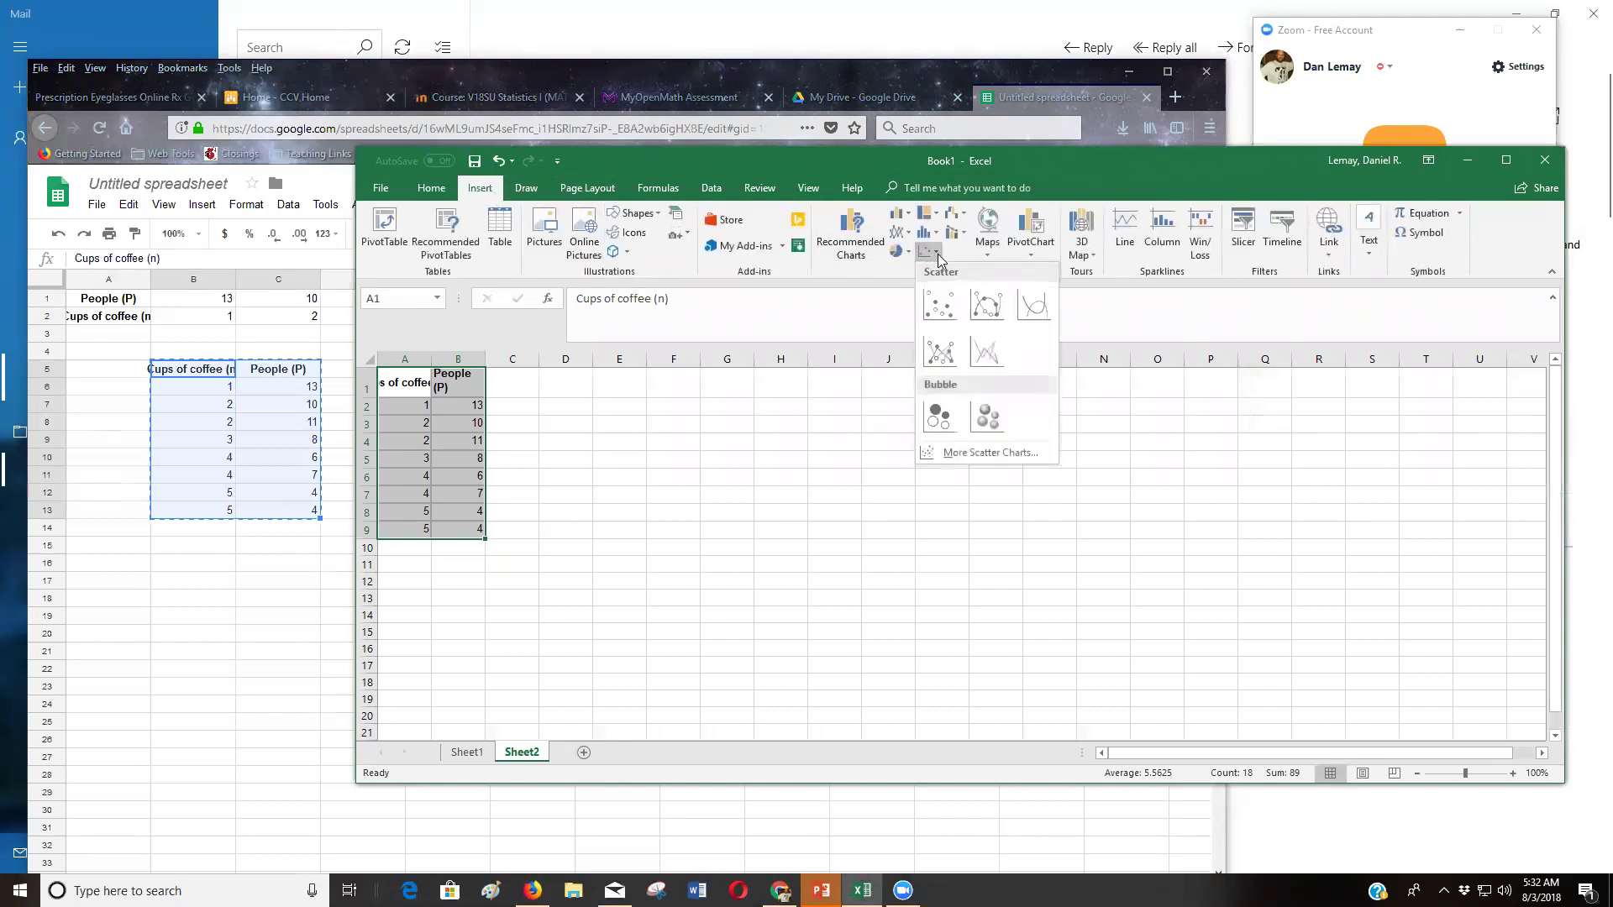
click(938, 308)
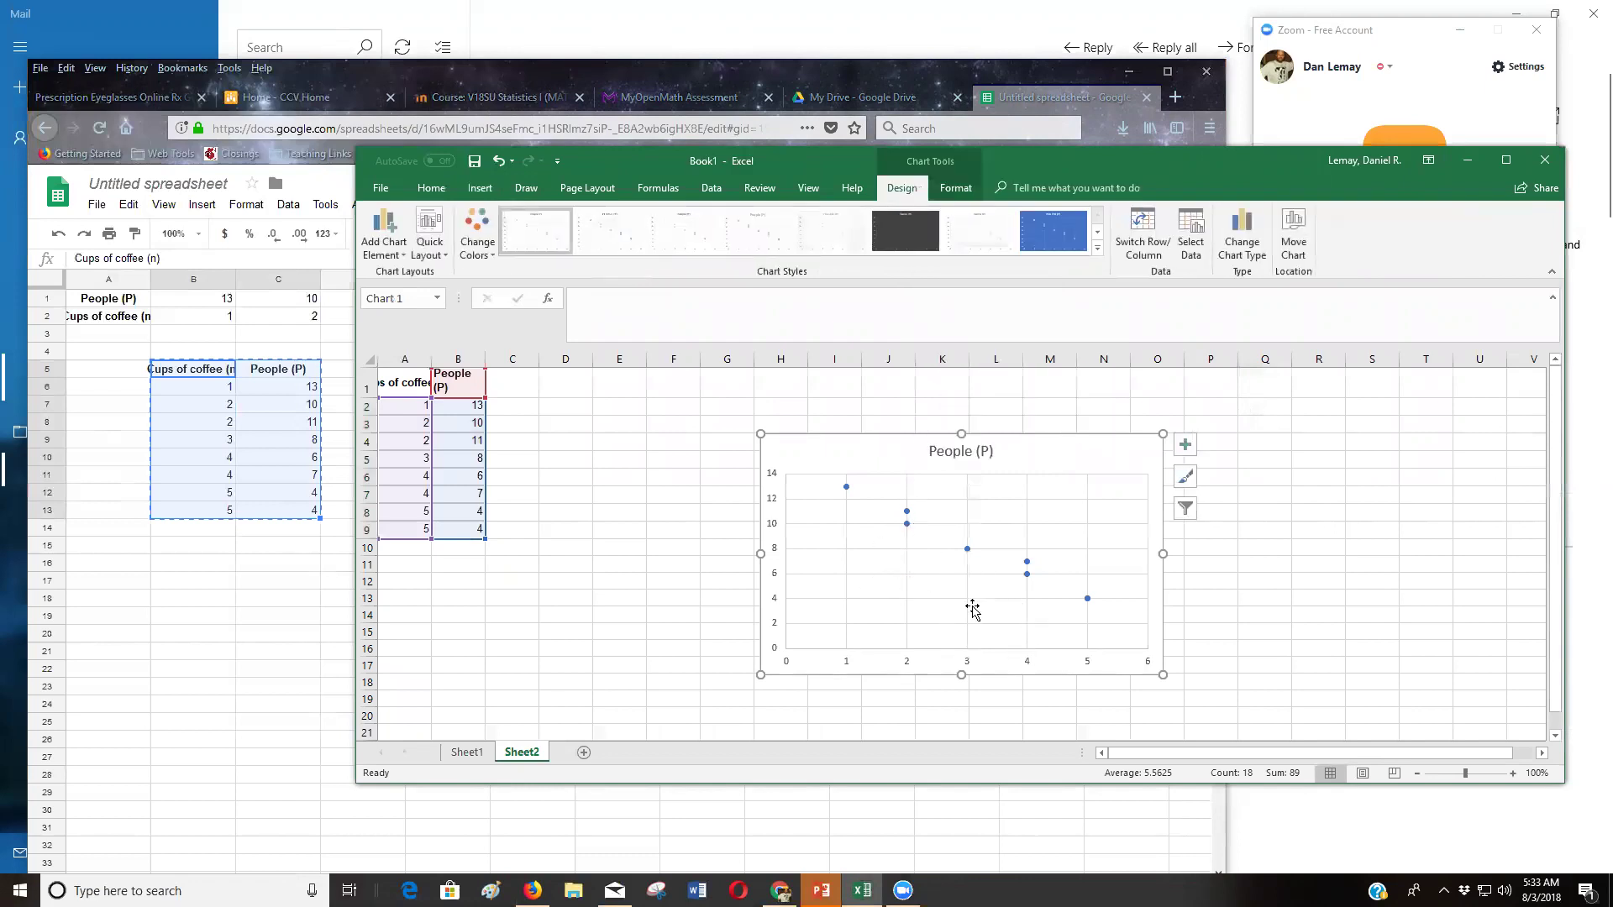
drag(907, 461, 795, 420)
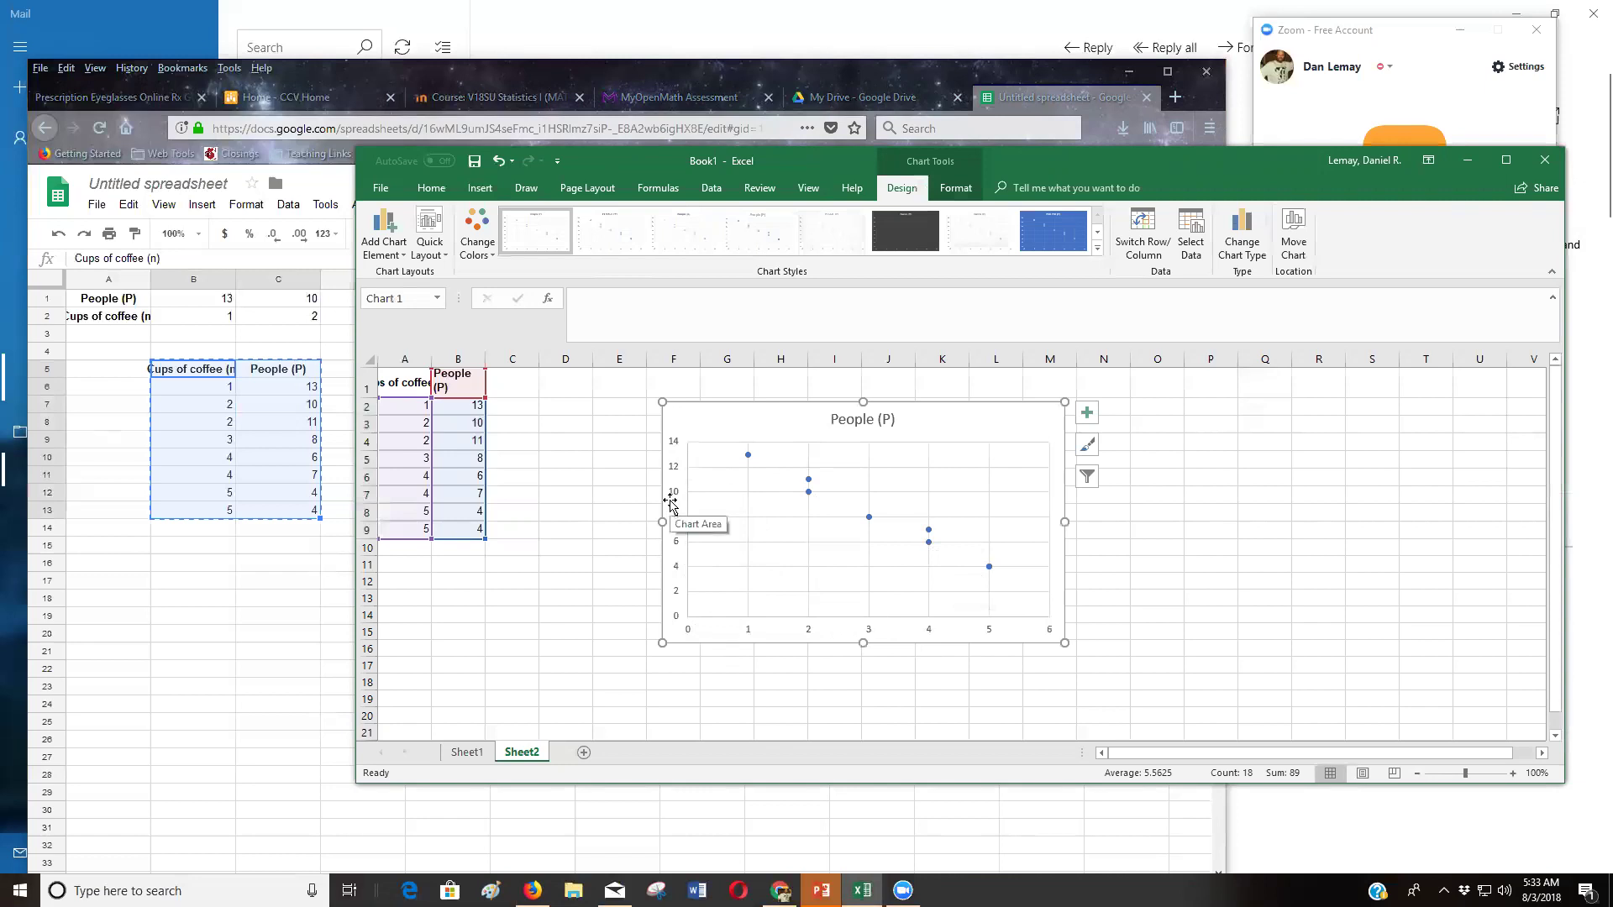
drag(794, 420, 1012, 430)
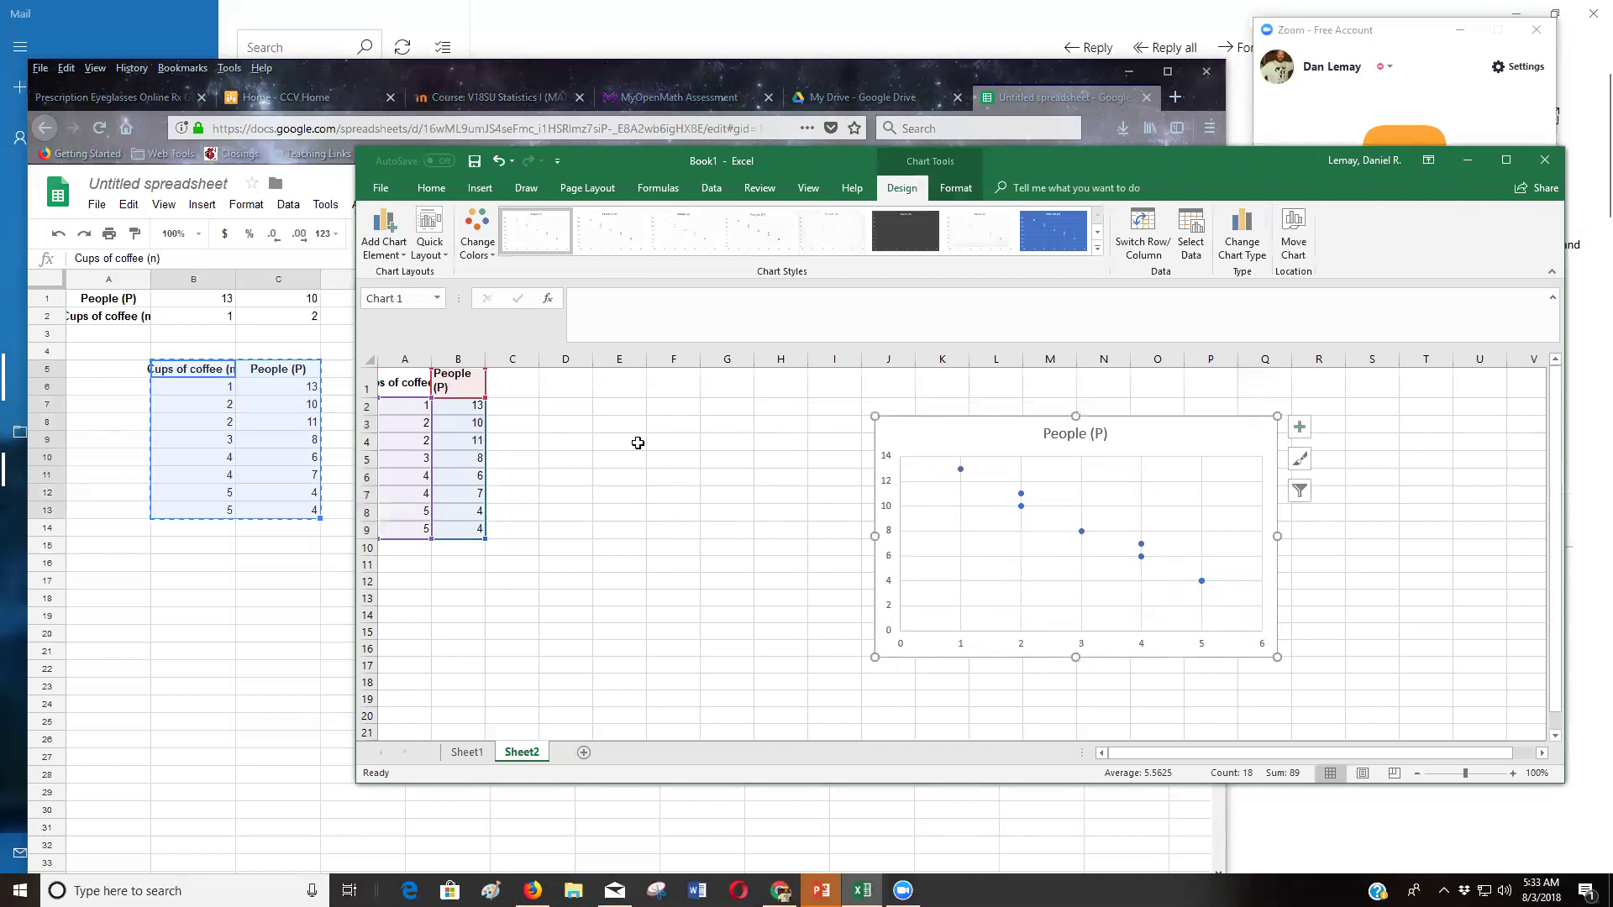
- Enter the label slope in cell D3 and the label Intercept in cell D4
click(562, 423)
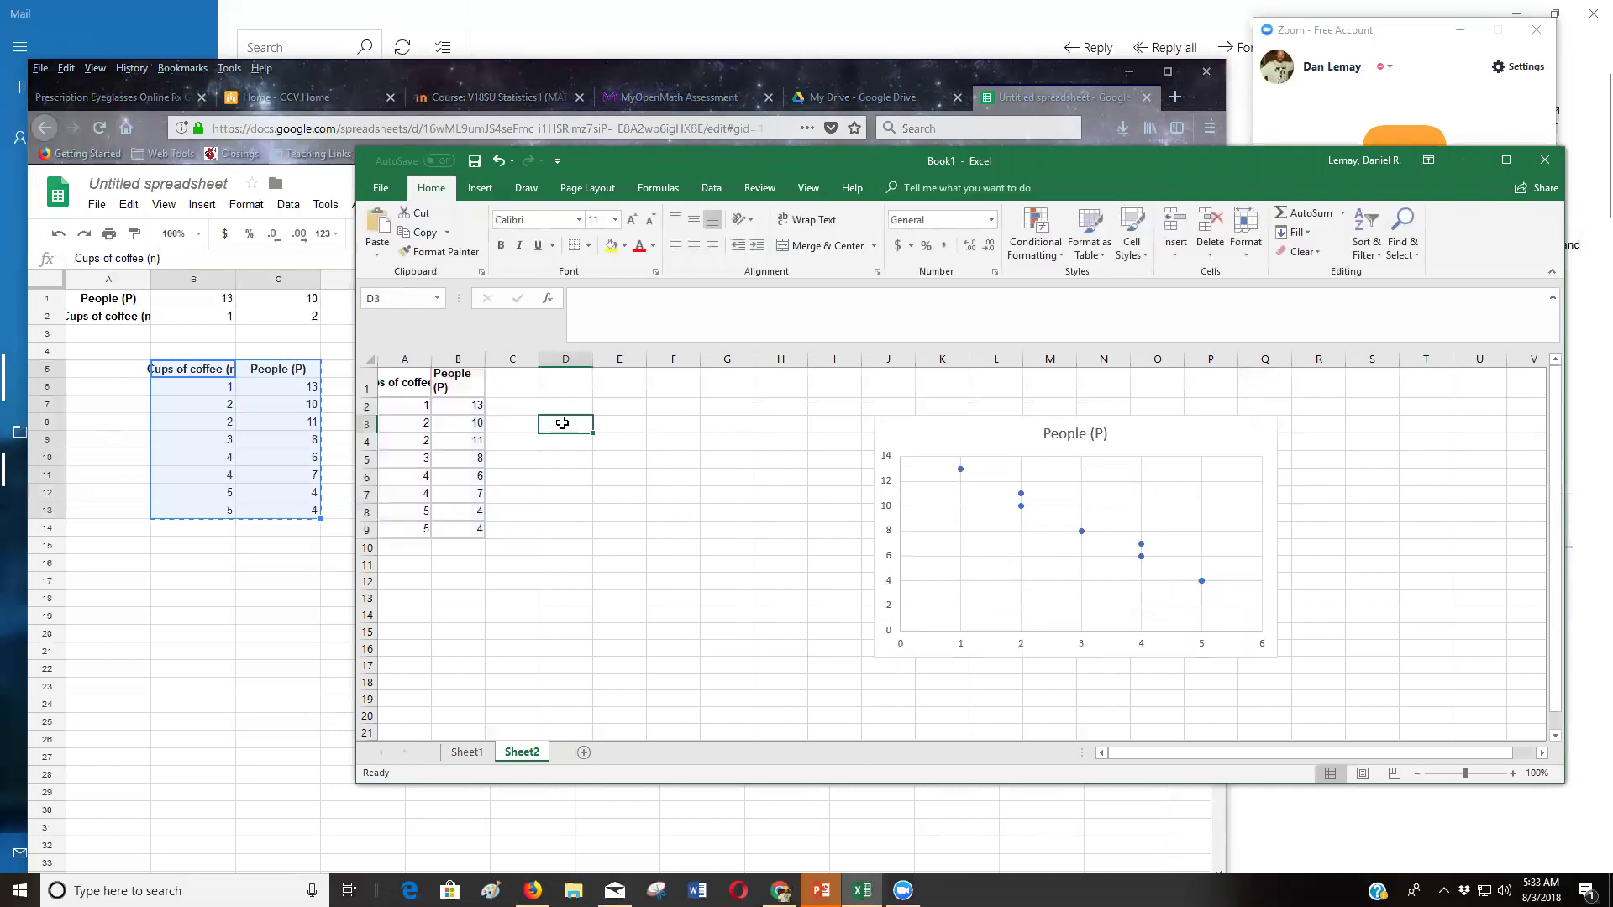
text(slope)
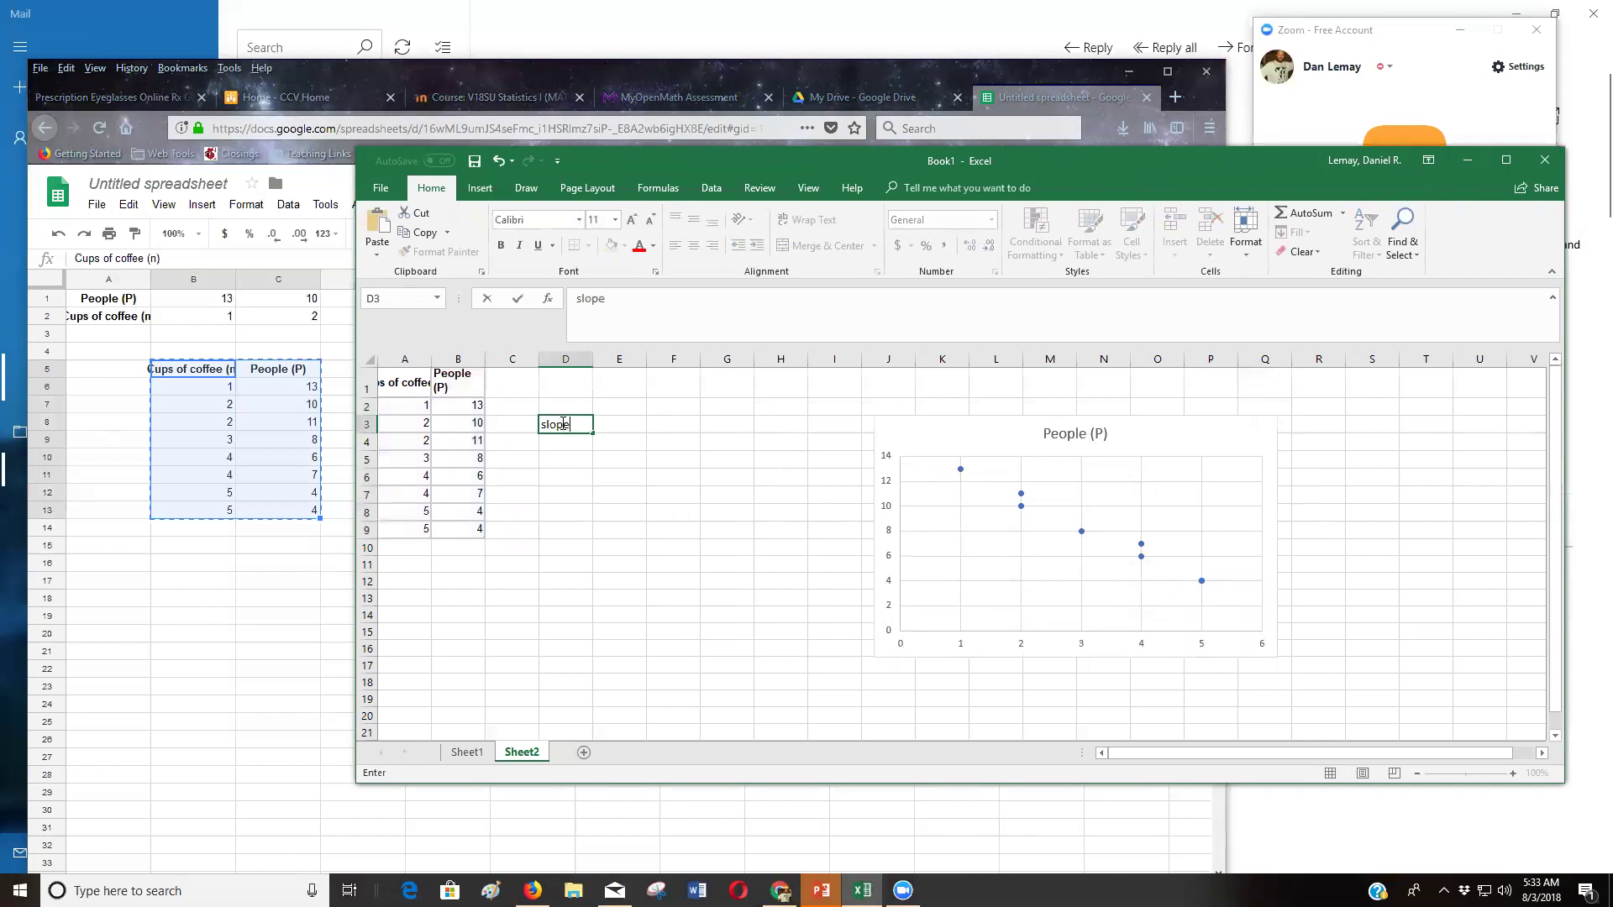
key(Return)
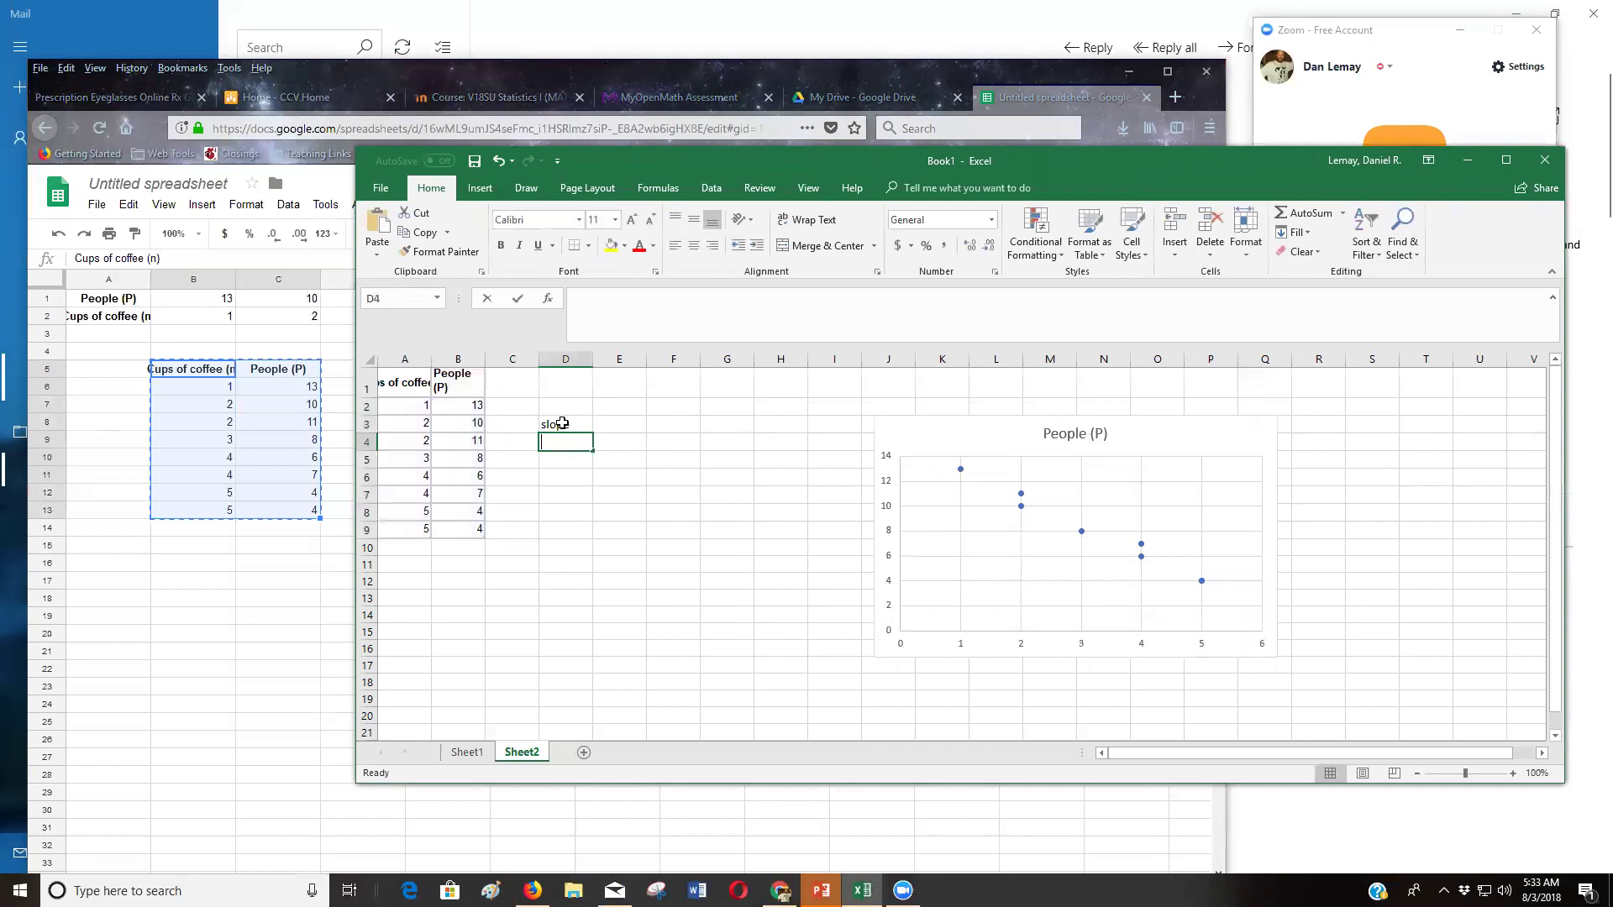
text(In)
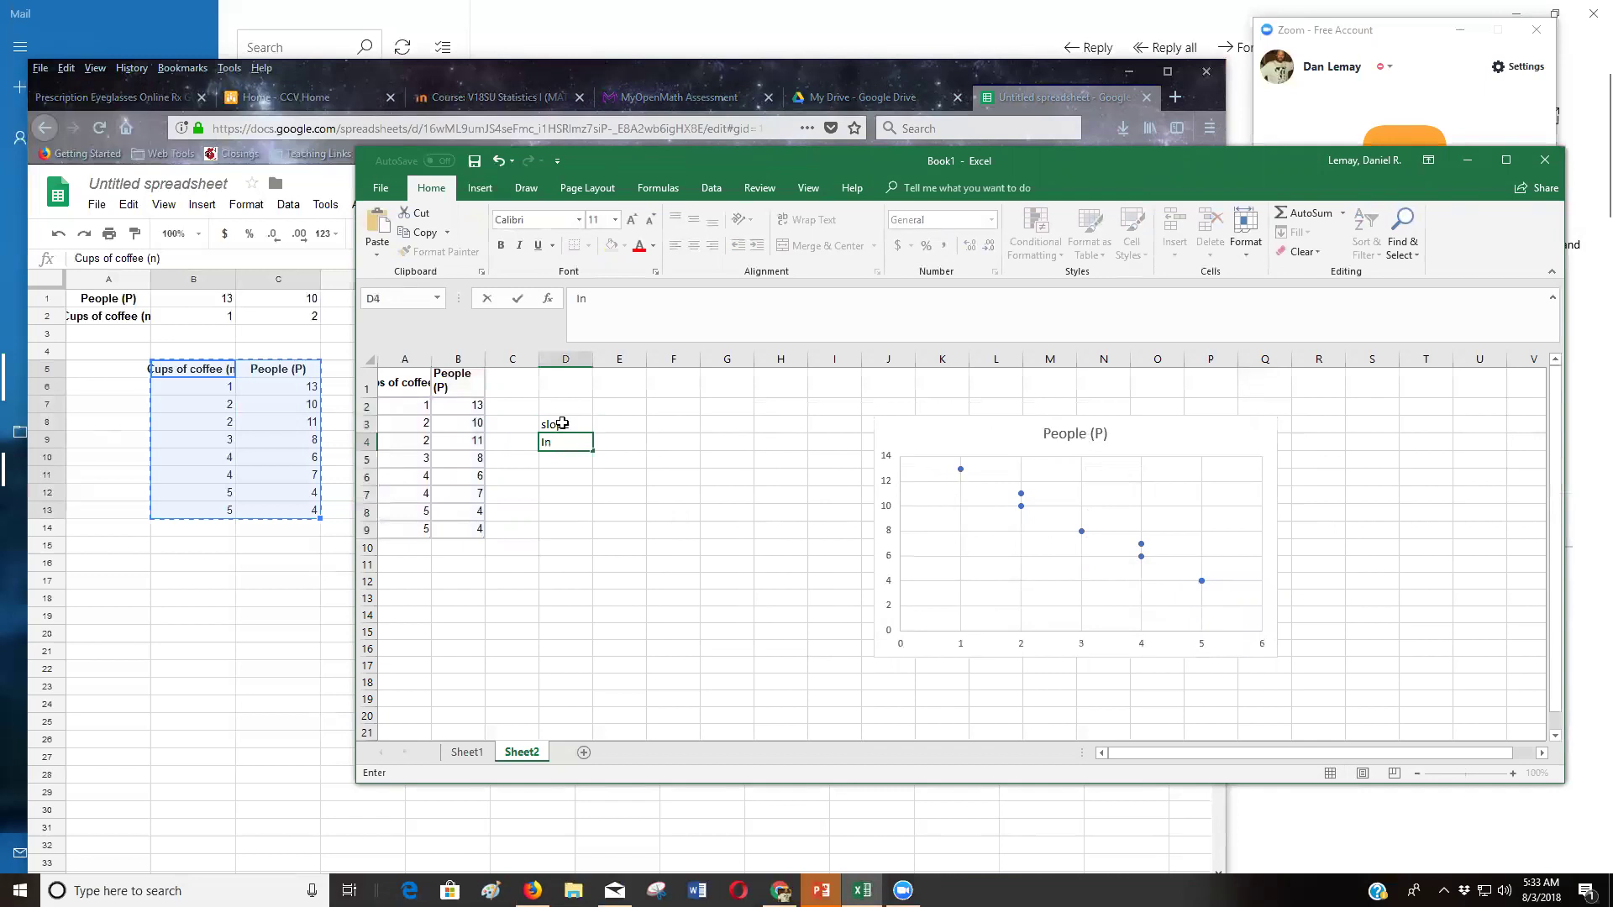
text(tercept)
key(Tab)
- Magnify Sheet2 to 200% and maximize the workbook window
click(616, 427)
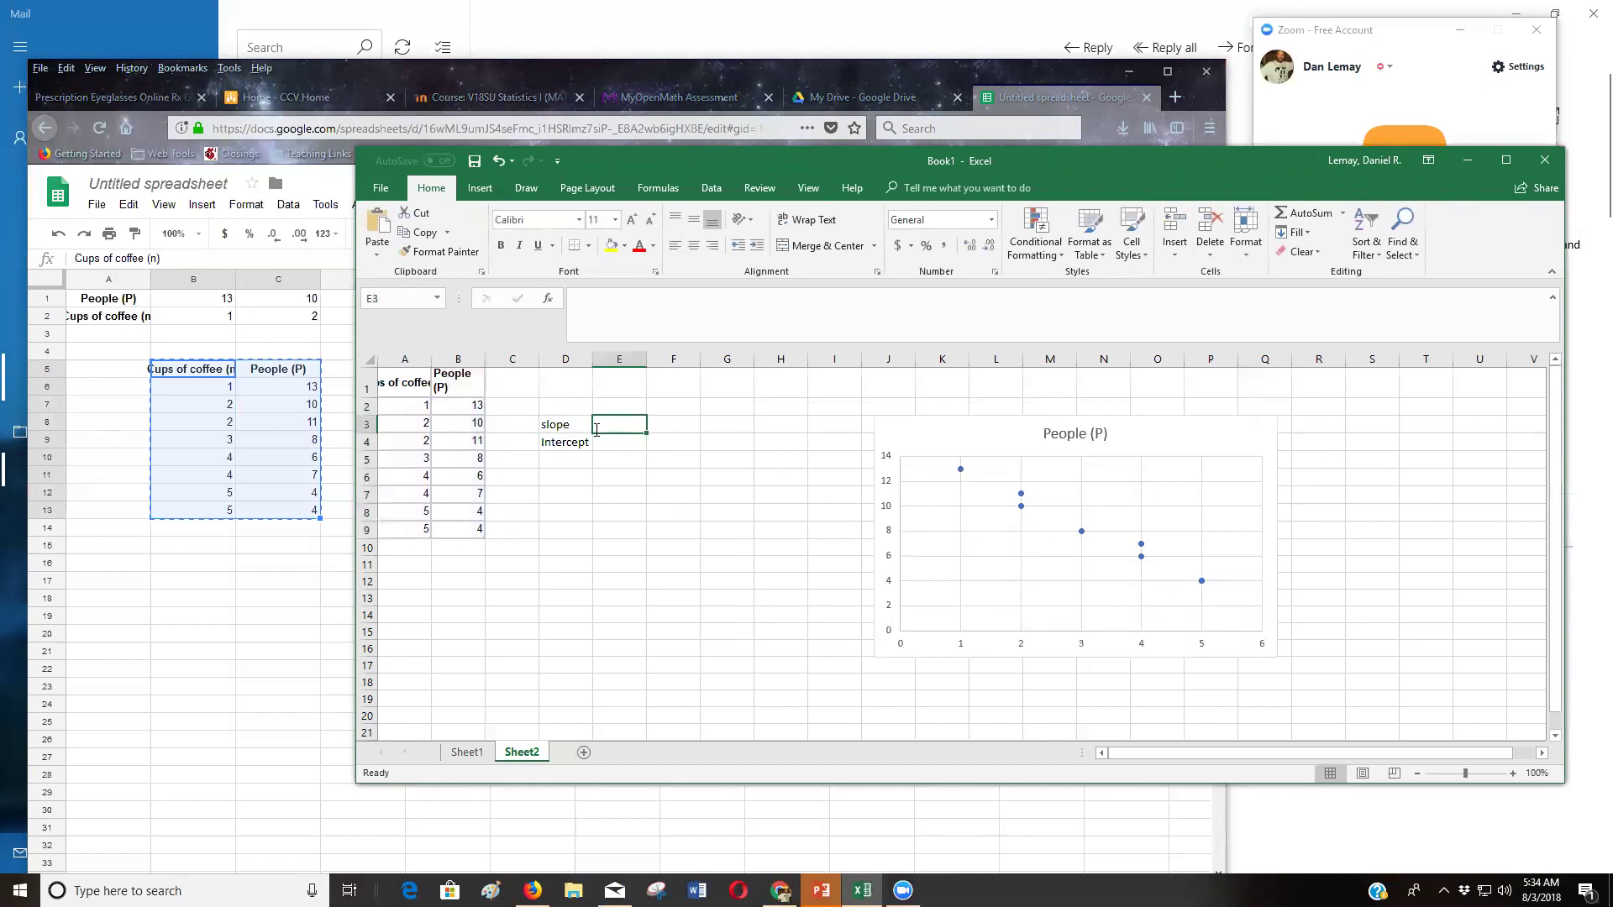
text(=)
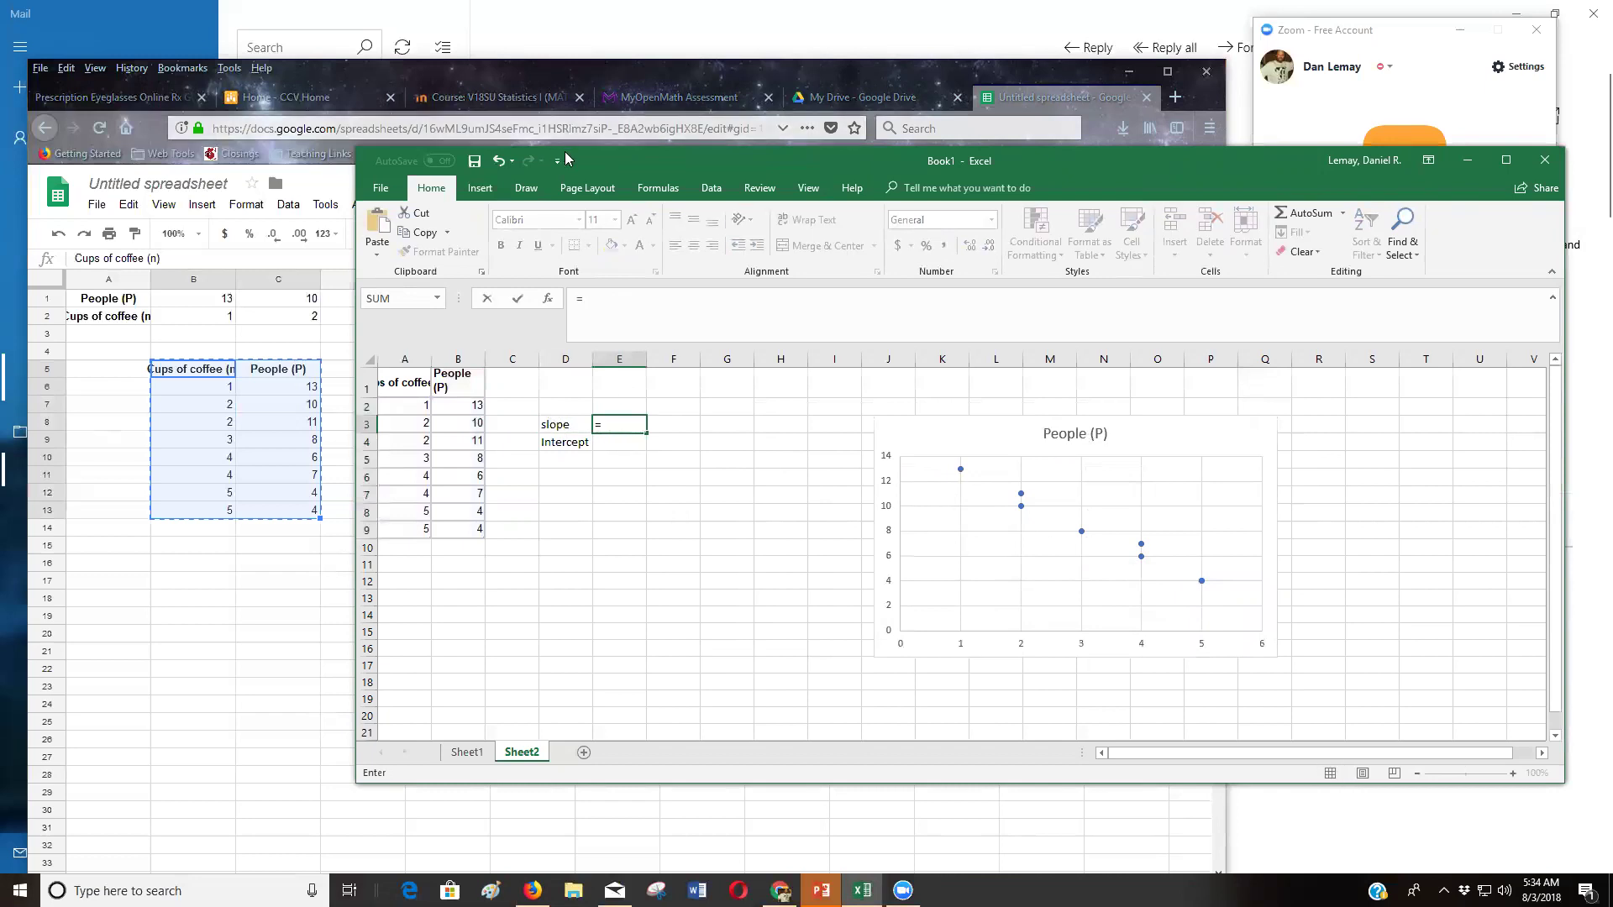
click(807, 188)
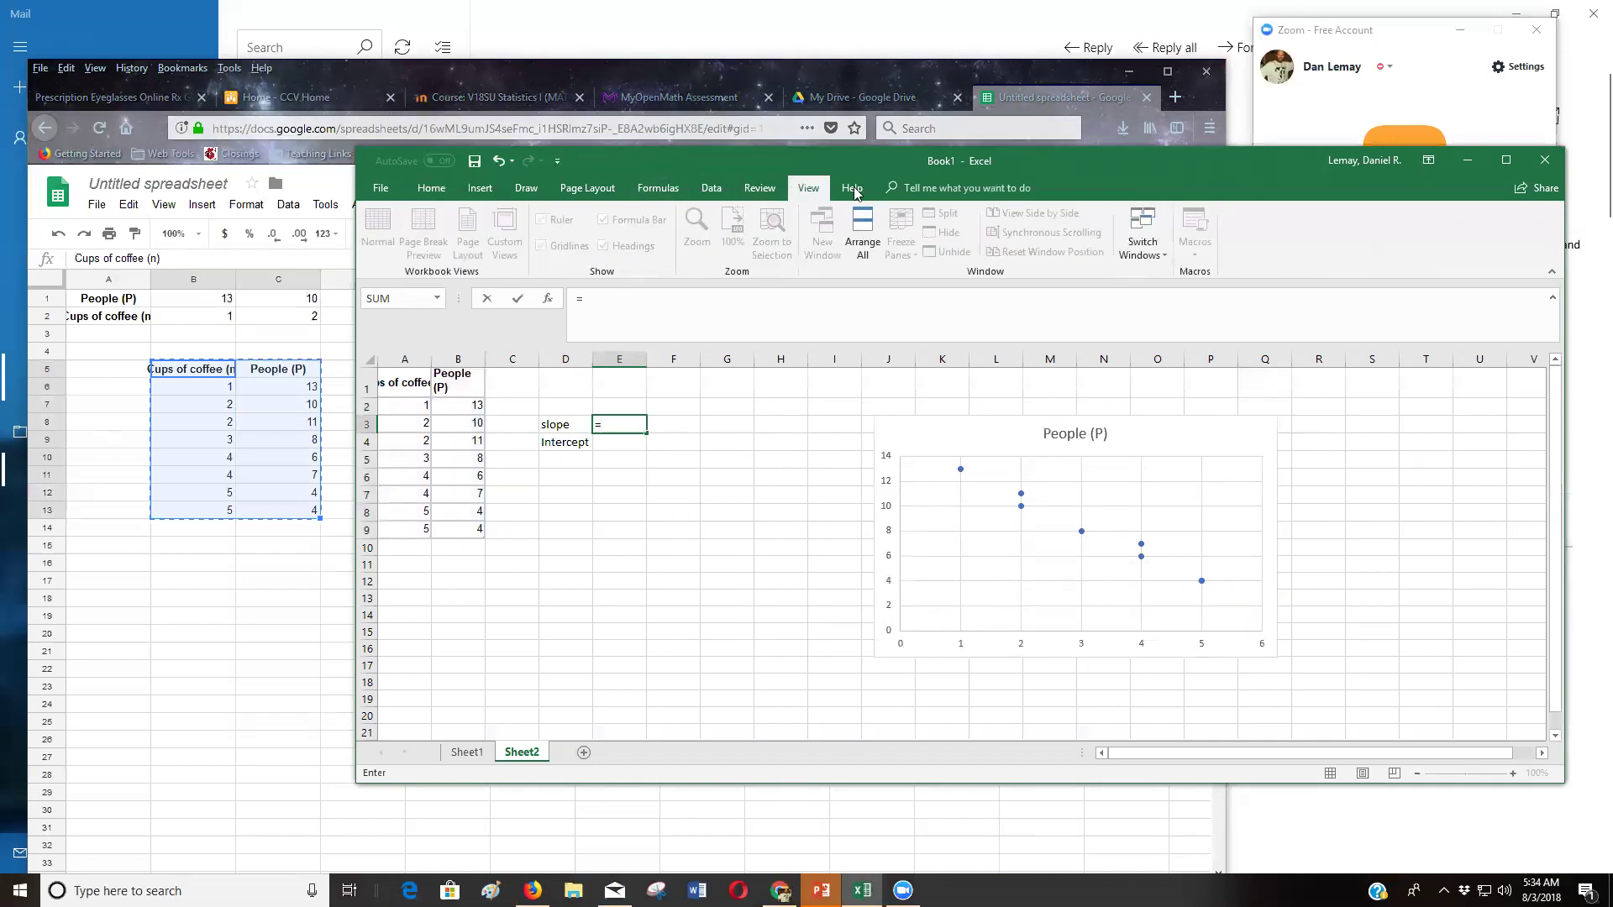
key(Escape)
click(668, 479)
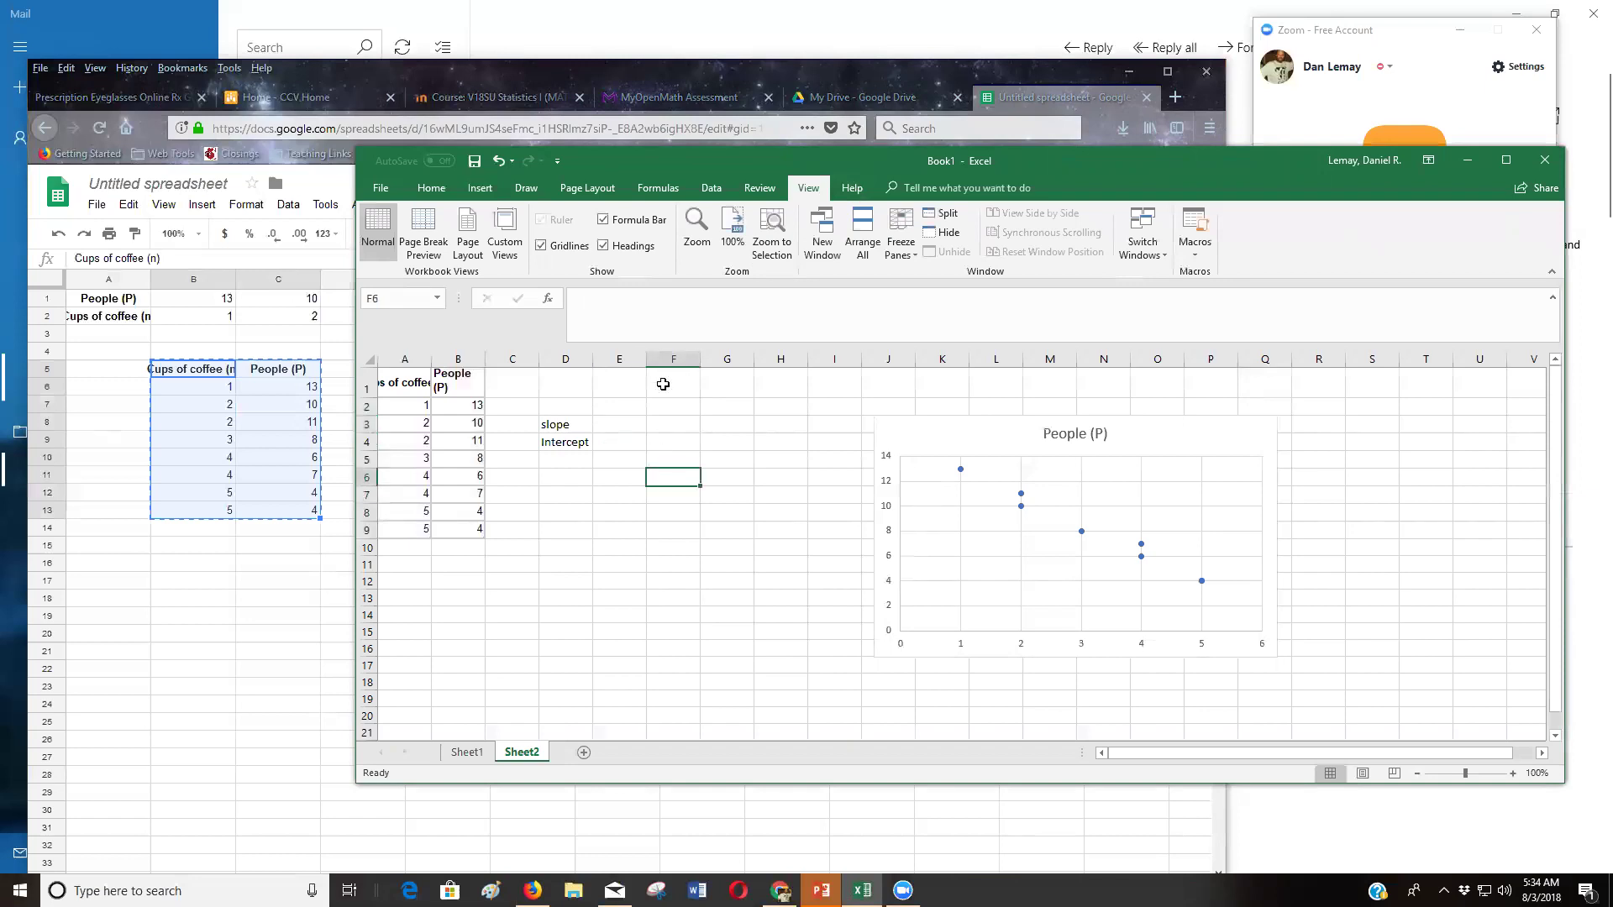
click(619, 411)
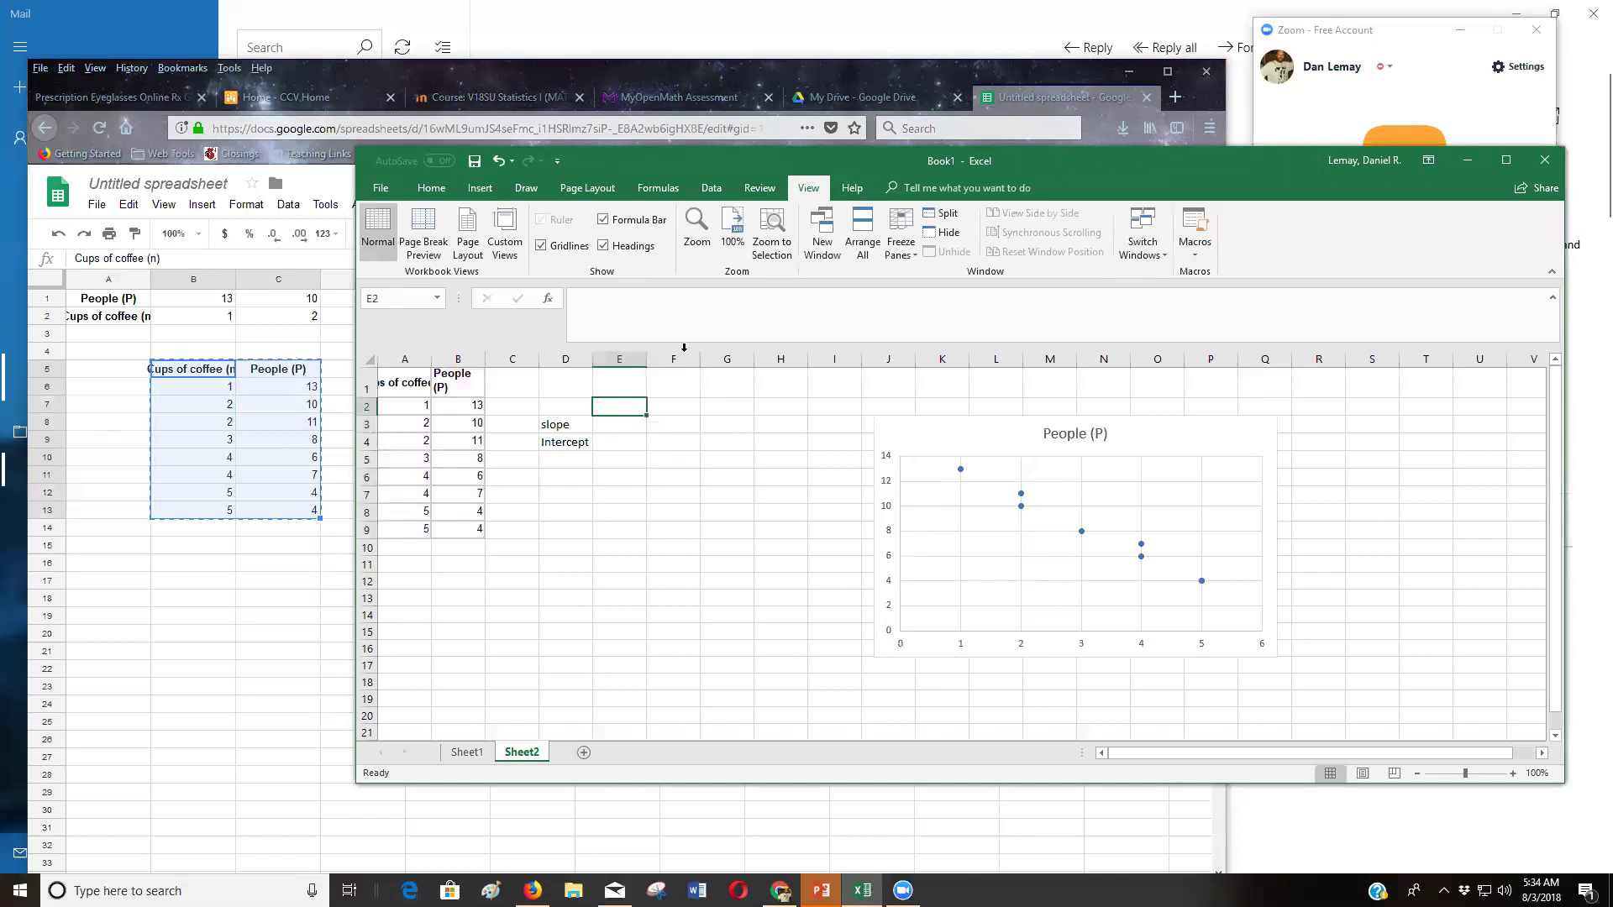
click(704, 232)
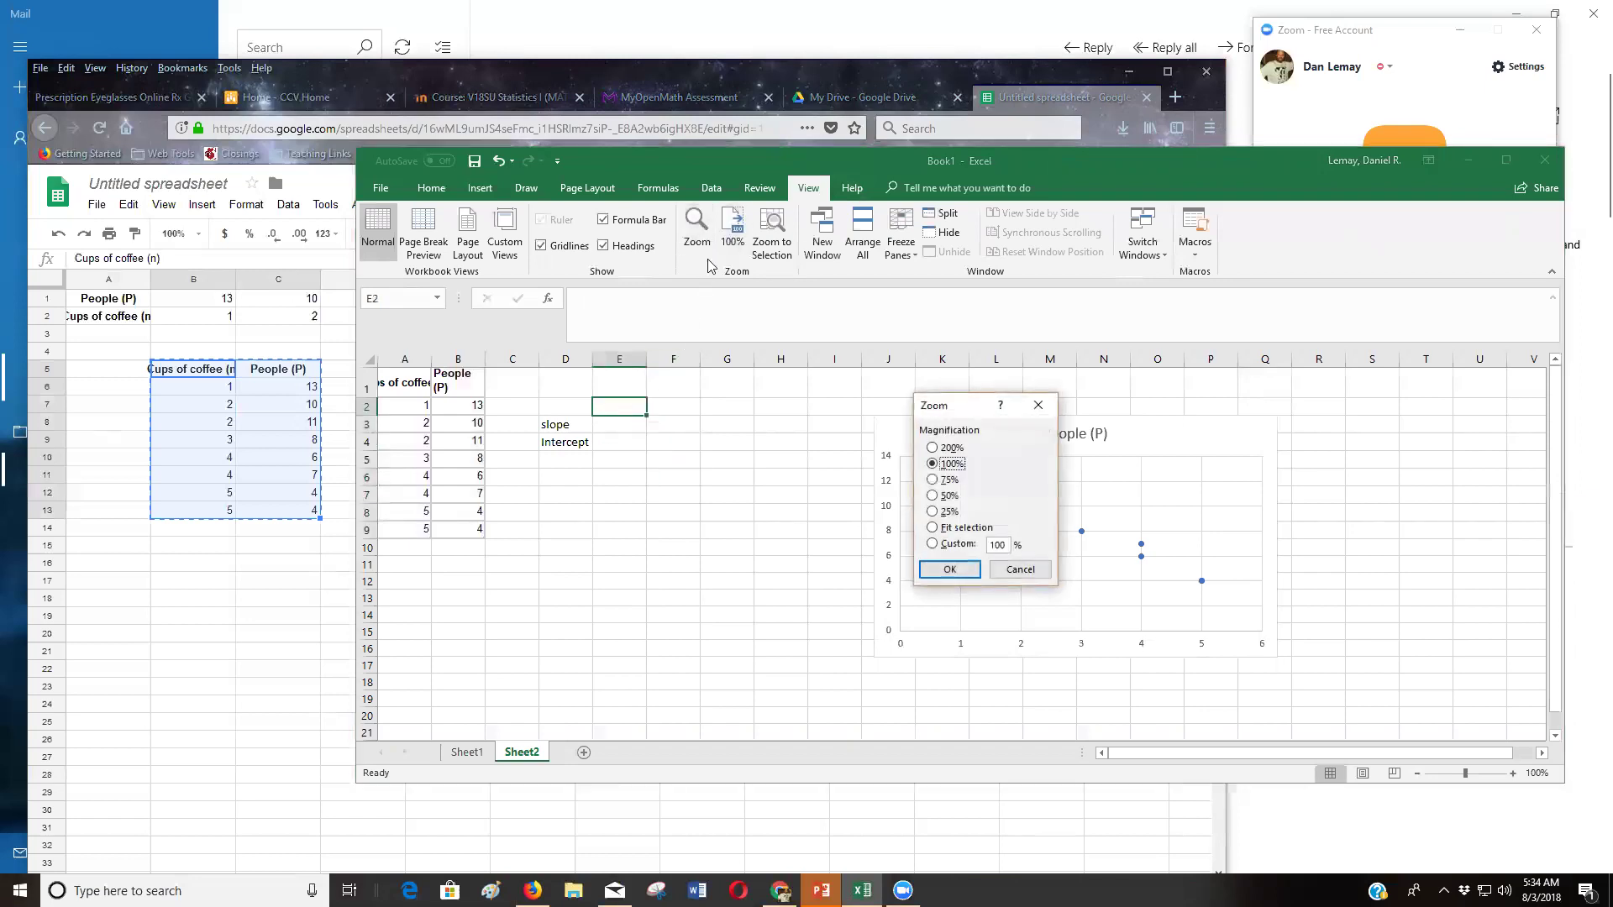
click(933, 448)
click(950, 568)
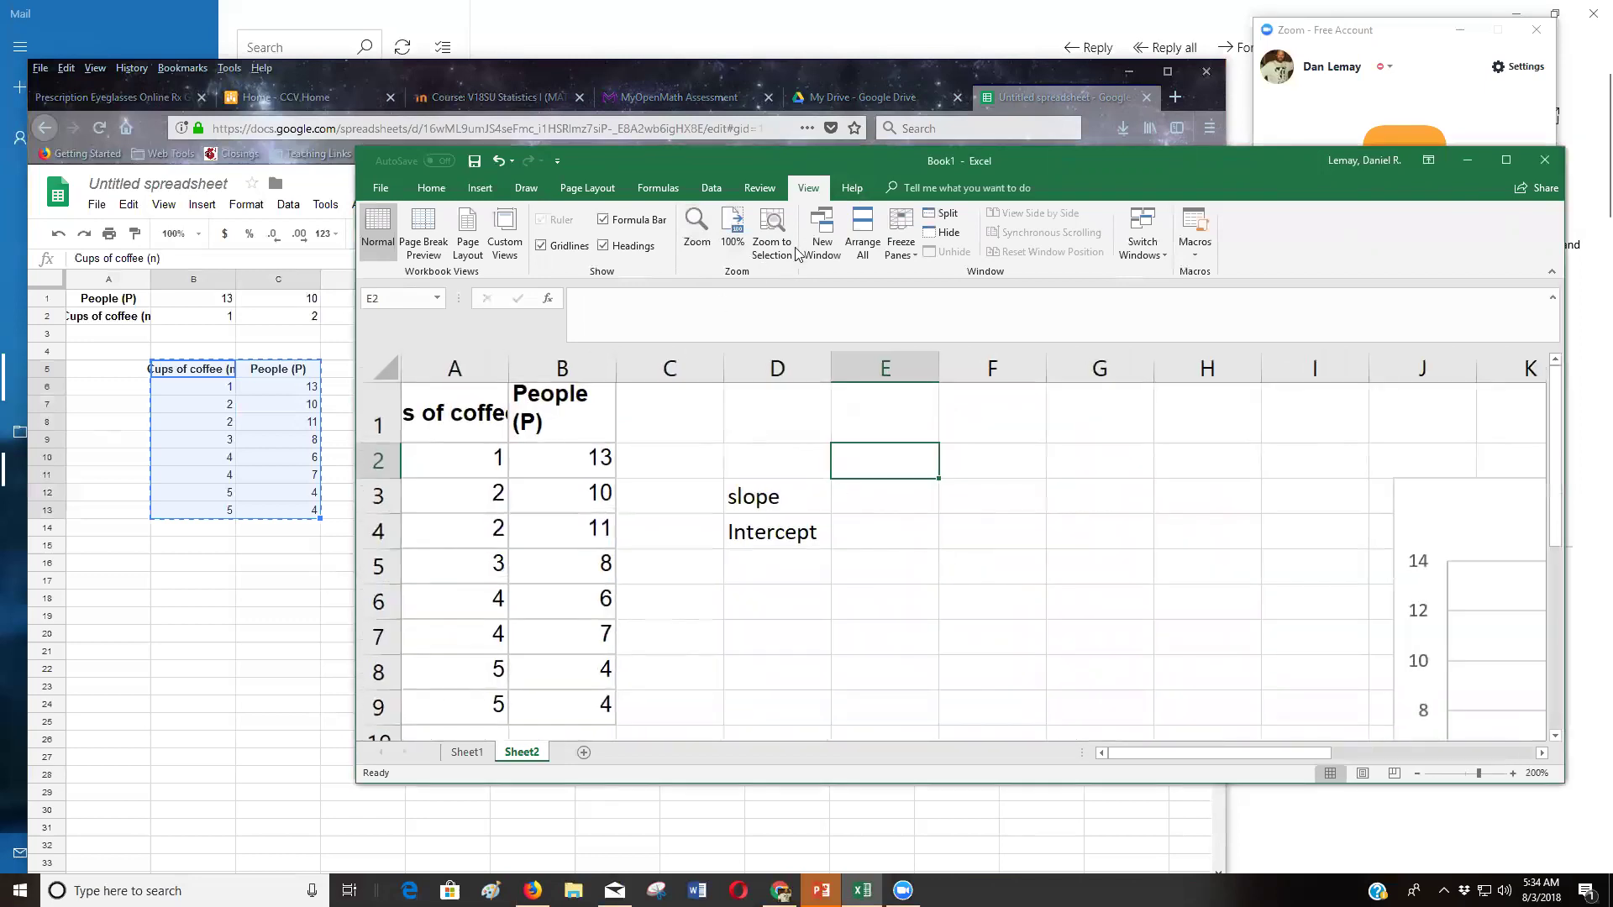
click(1506, 161)
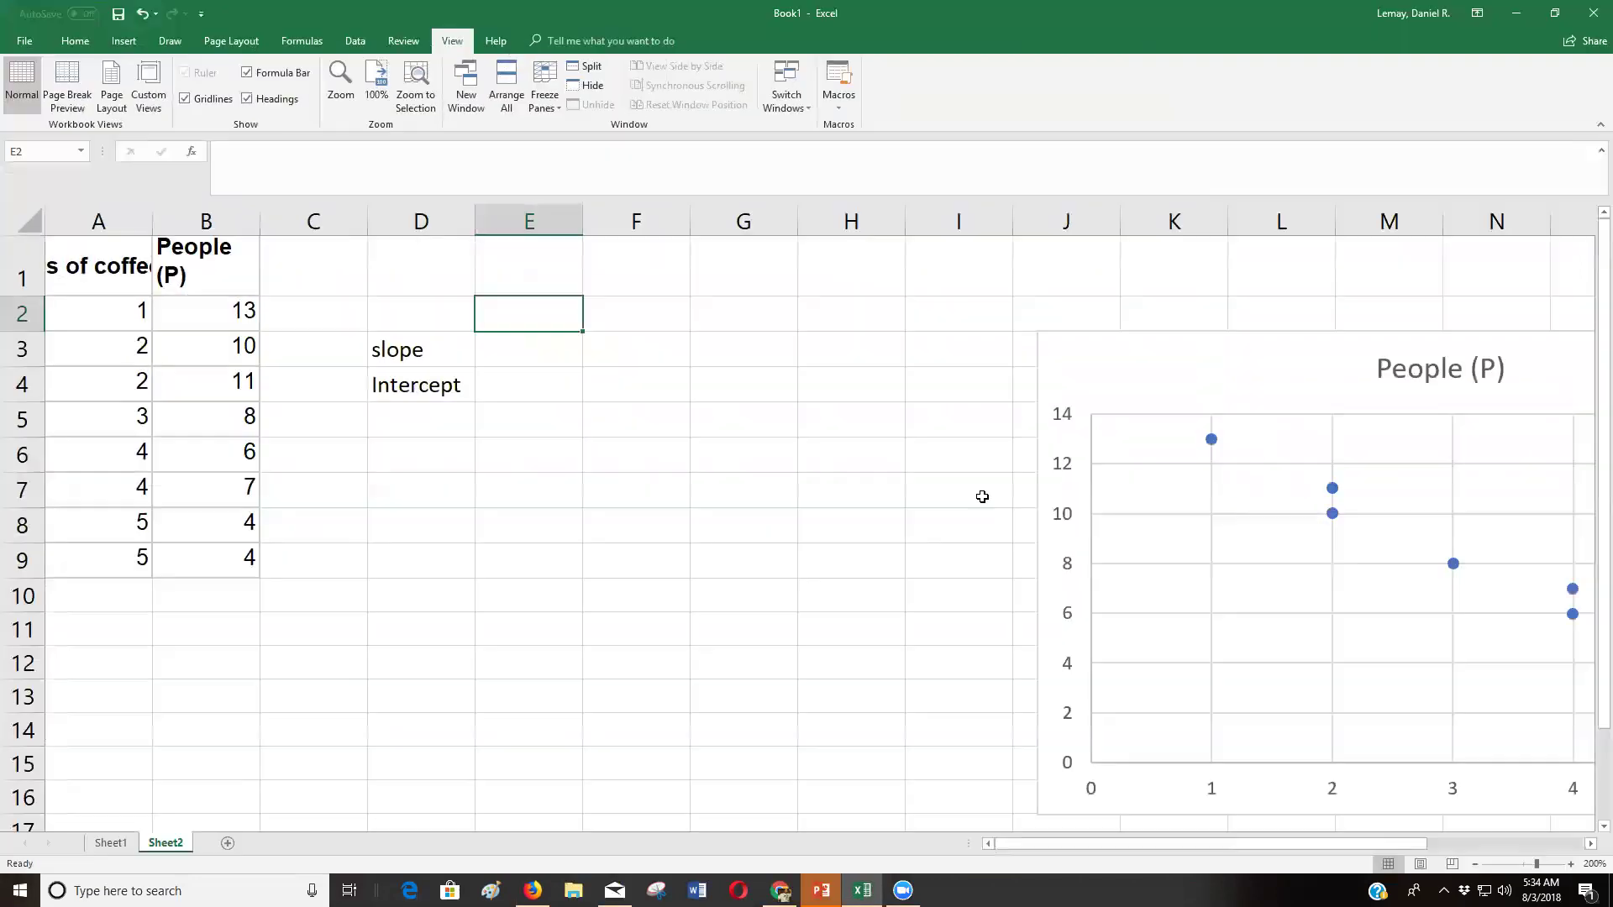
- Calculate the slope in cell E3 with the SLOPE function, using B2:B9 as known y's and A2:A9 as known x's
click(525, 349)
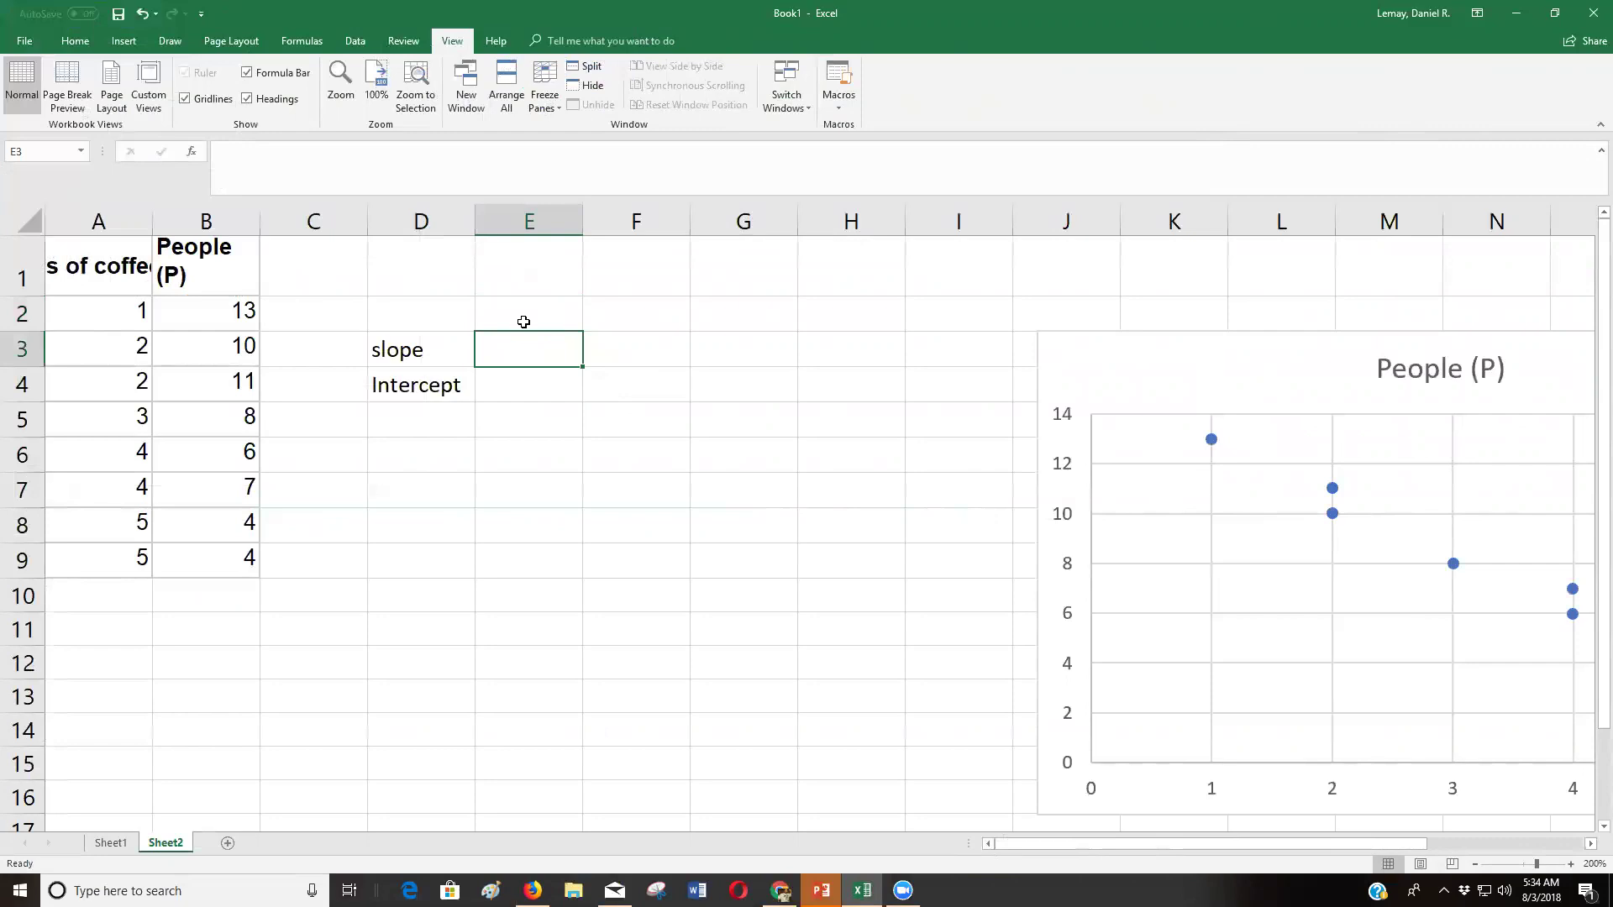
text(=)
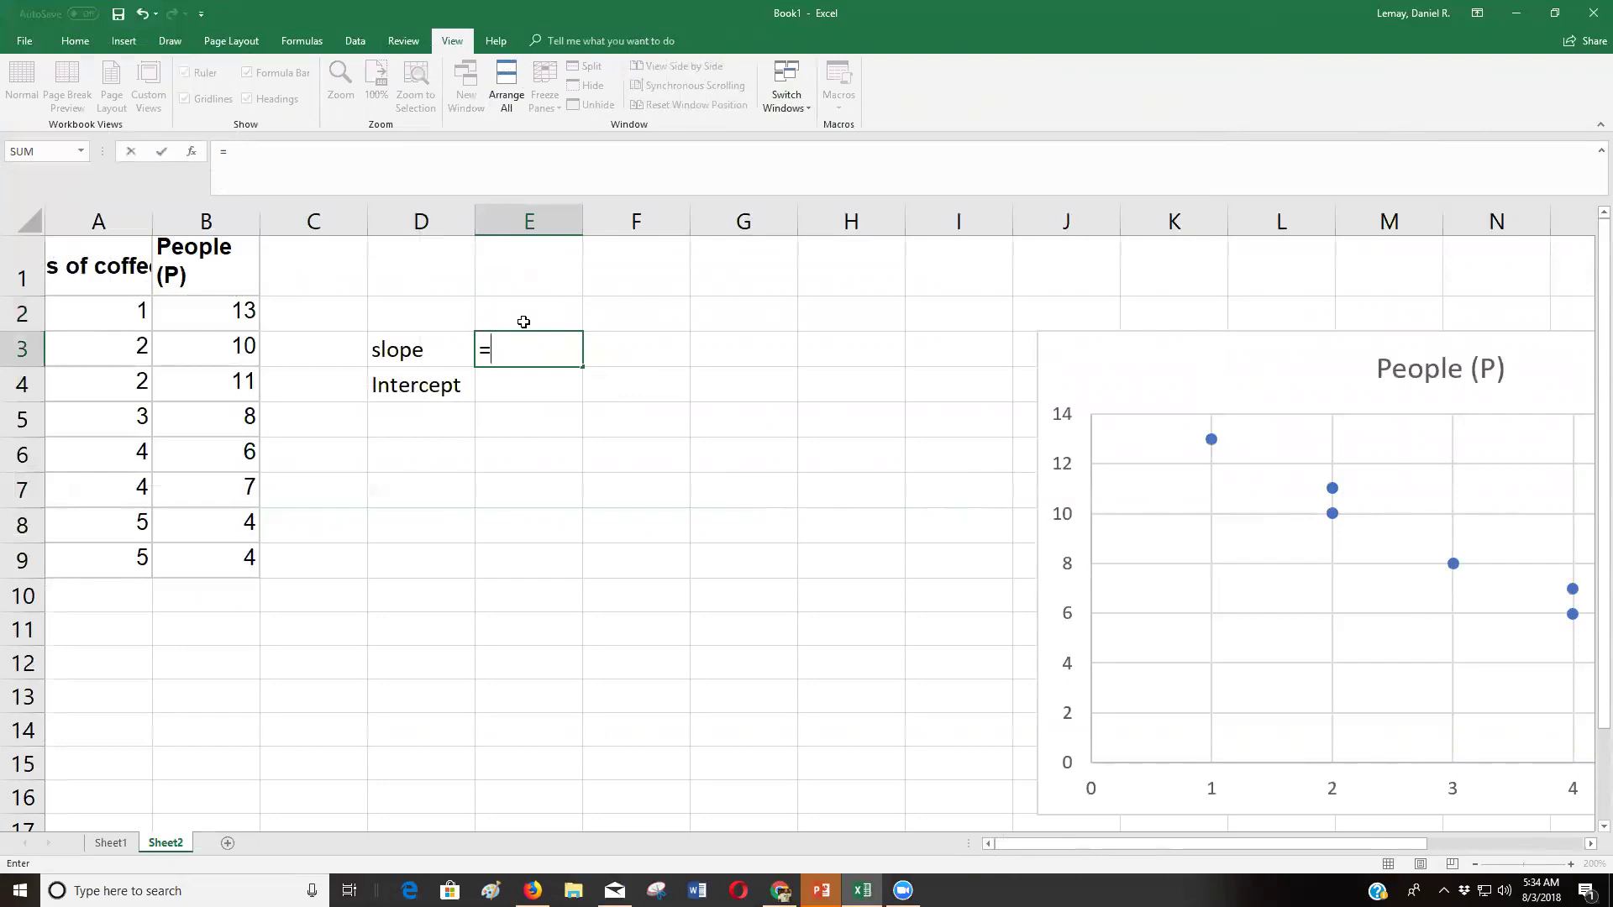
text(slope()
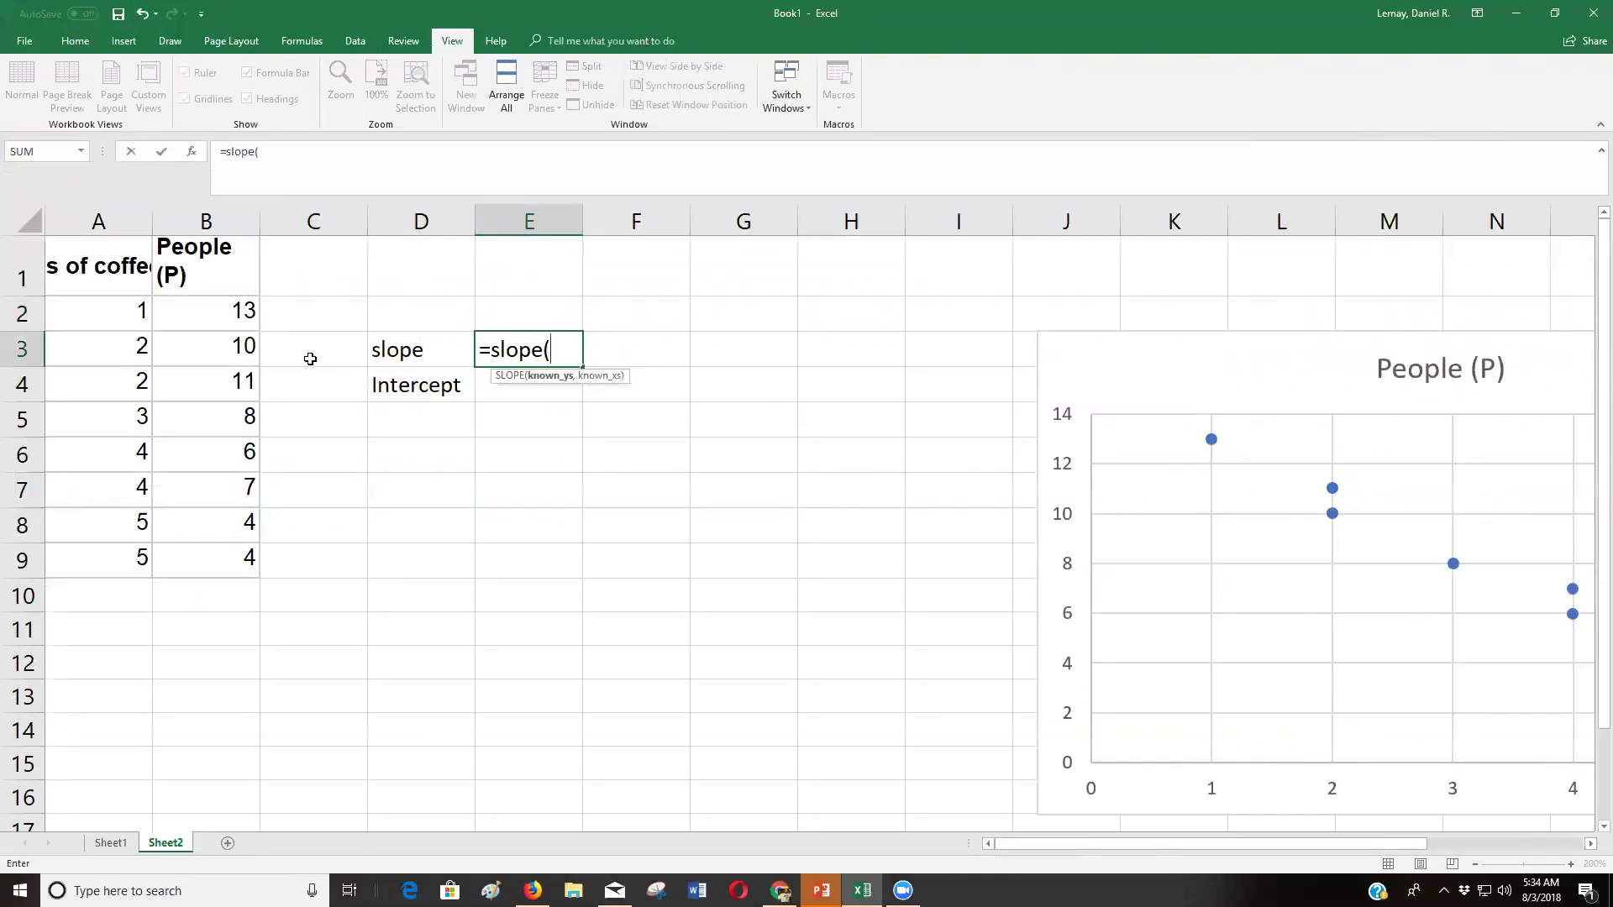
drag(202, 316, 206, 562)
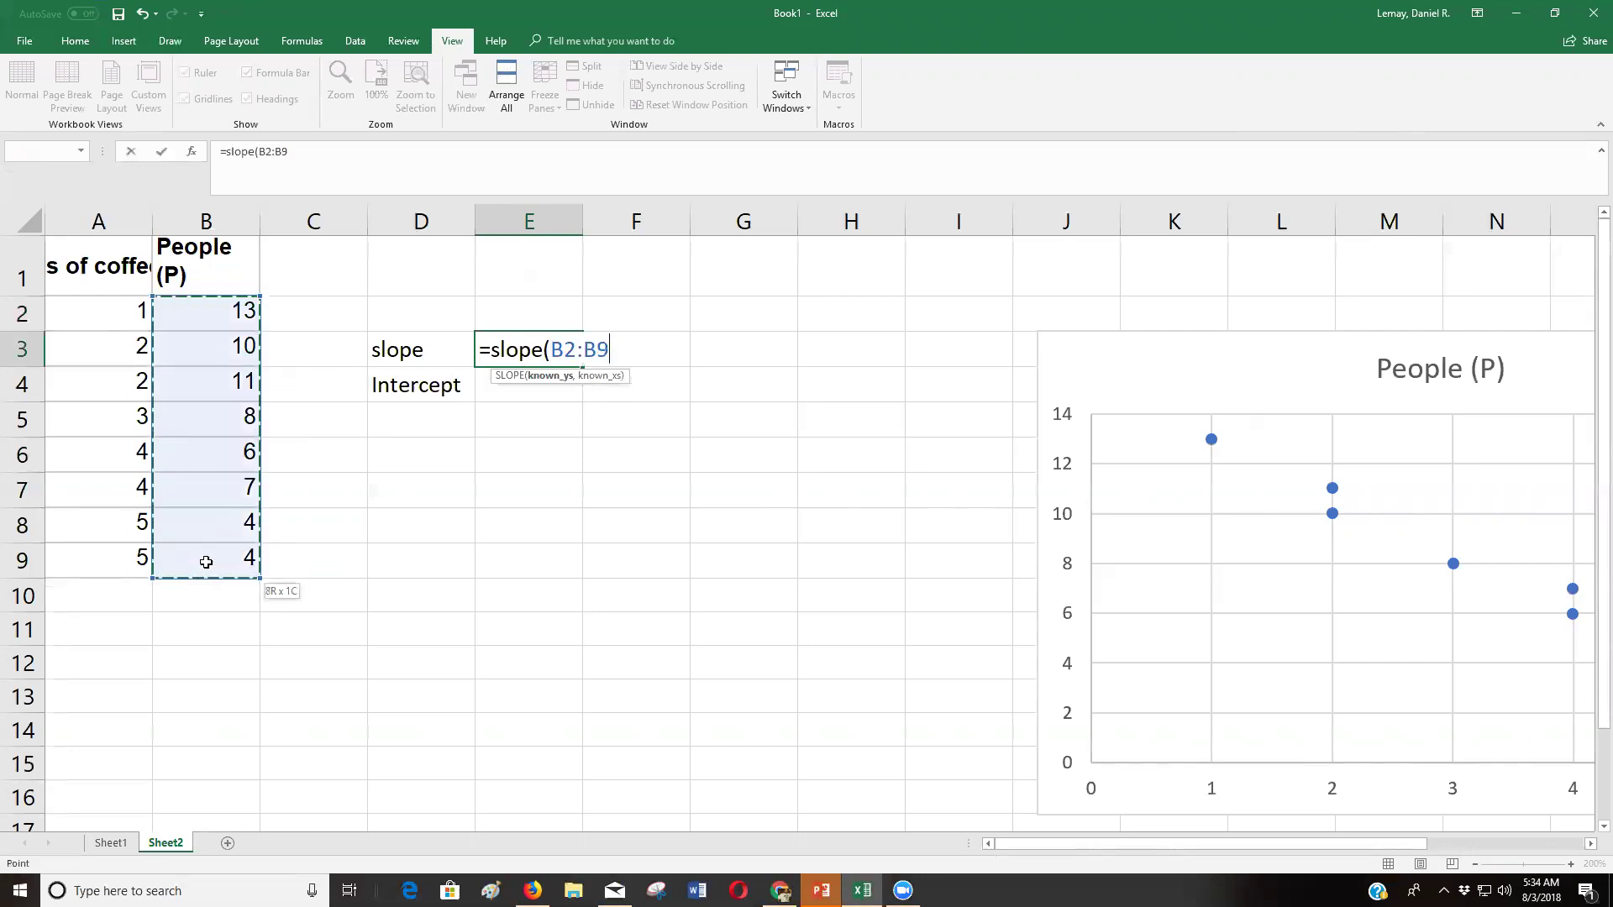
text(,)
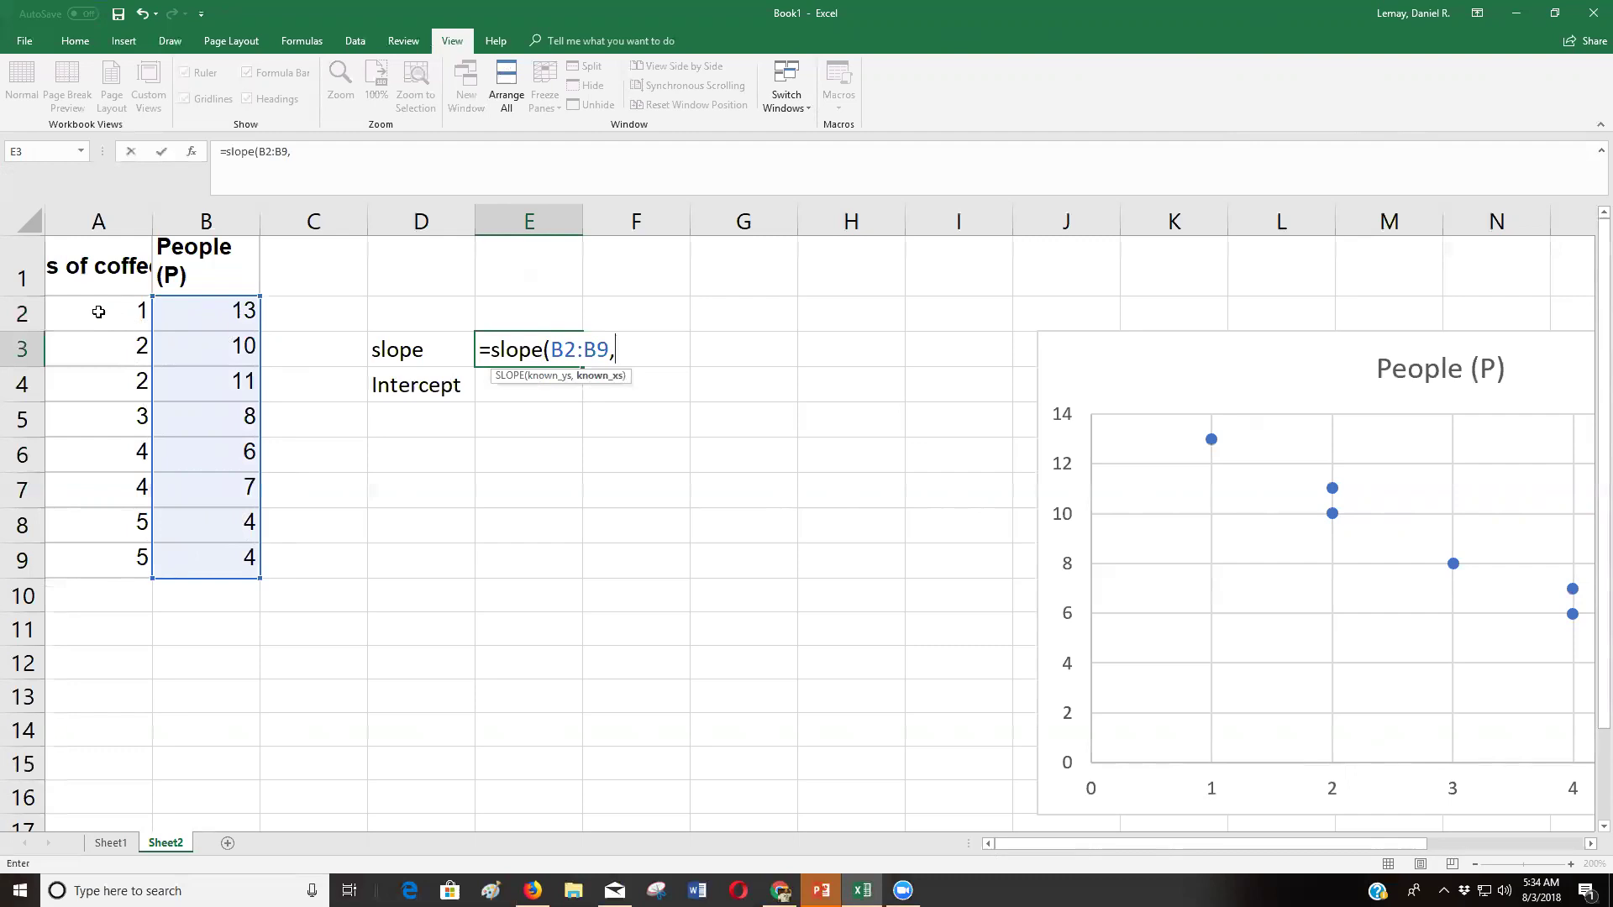
drag(74, 313, 79, 557)
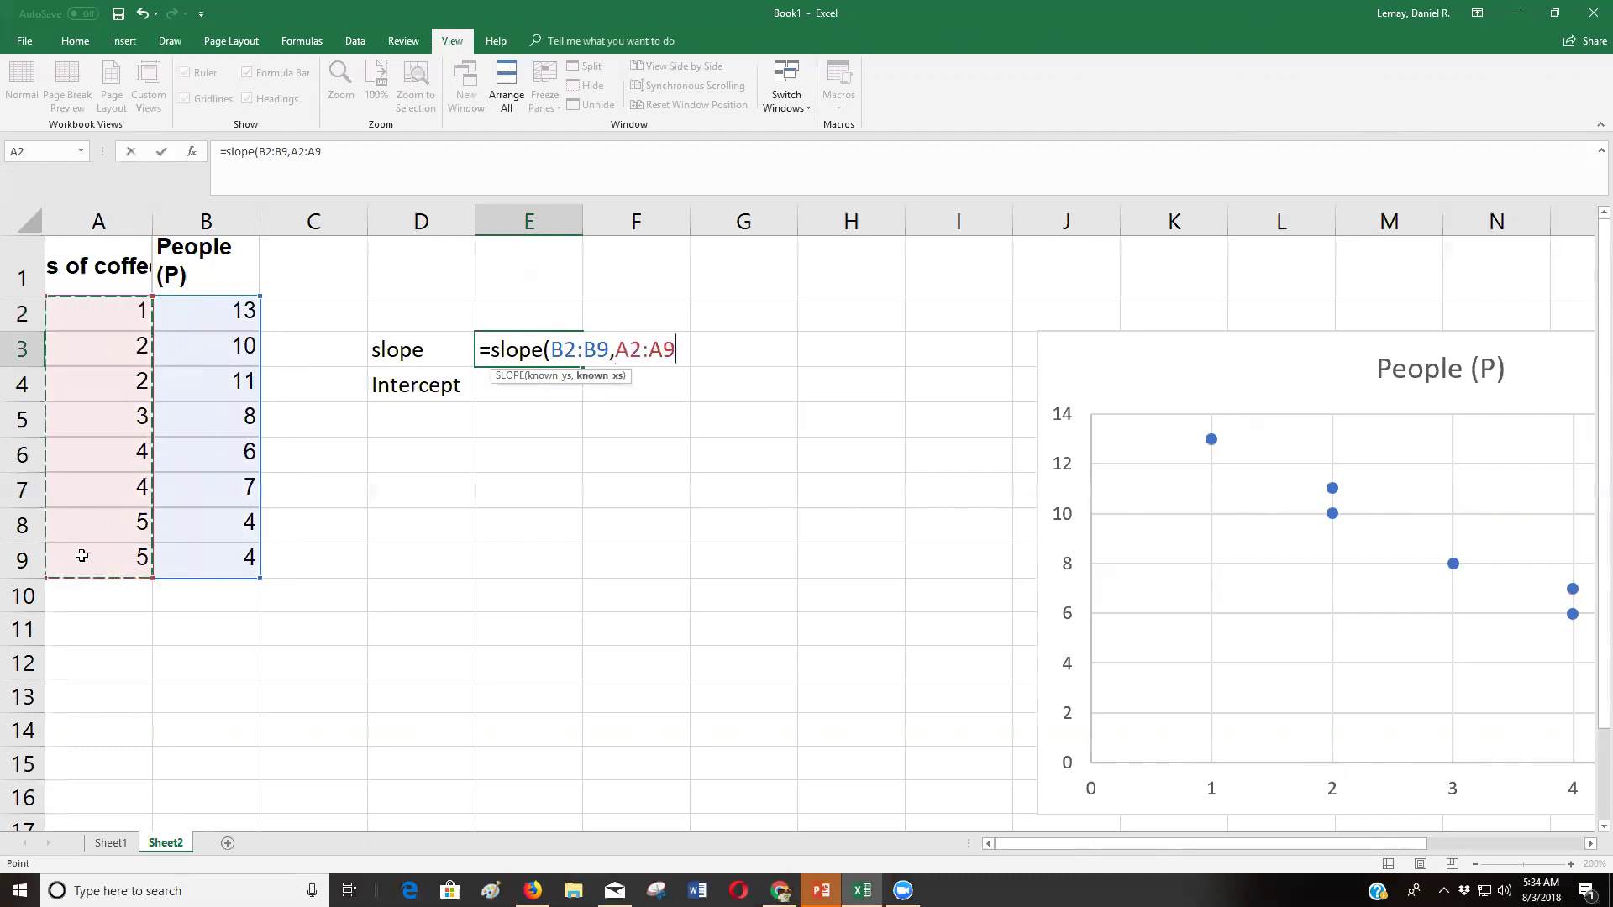
key(Return)
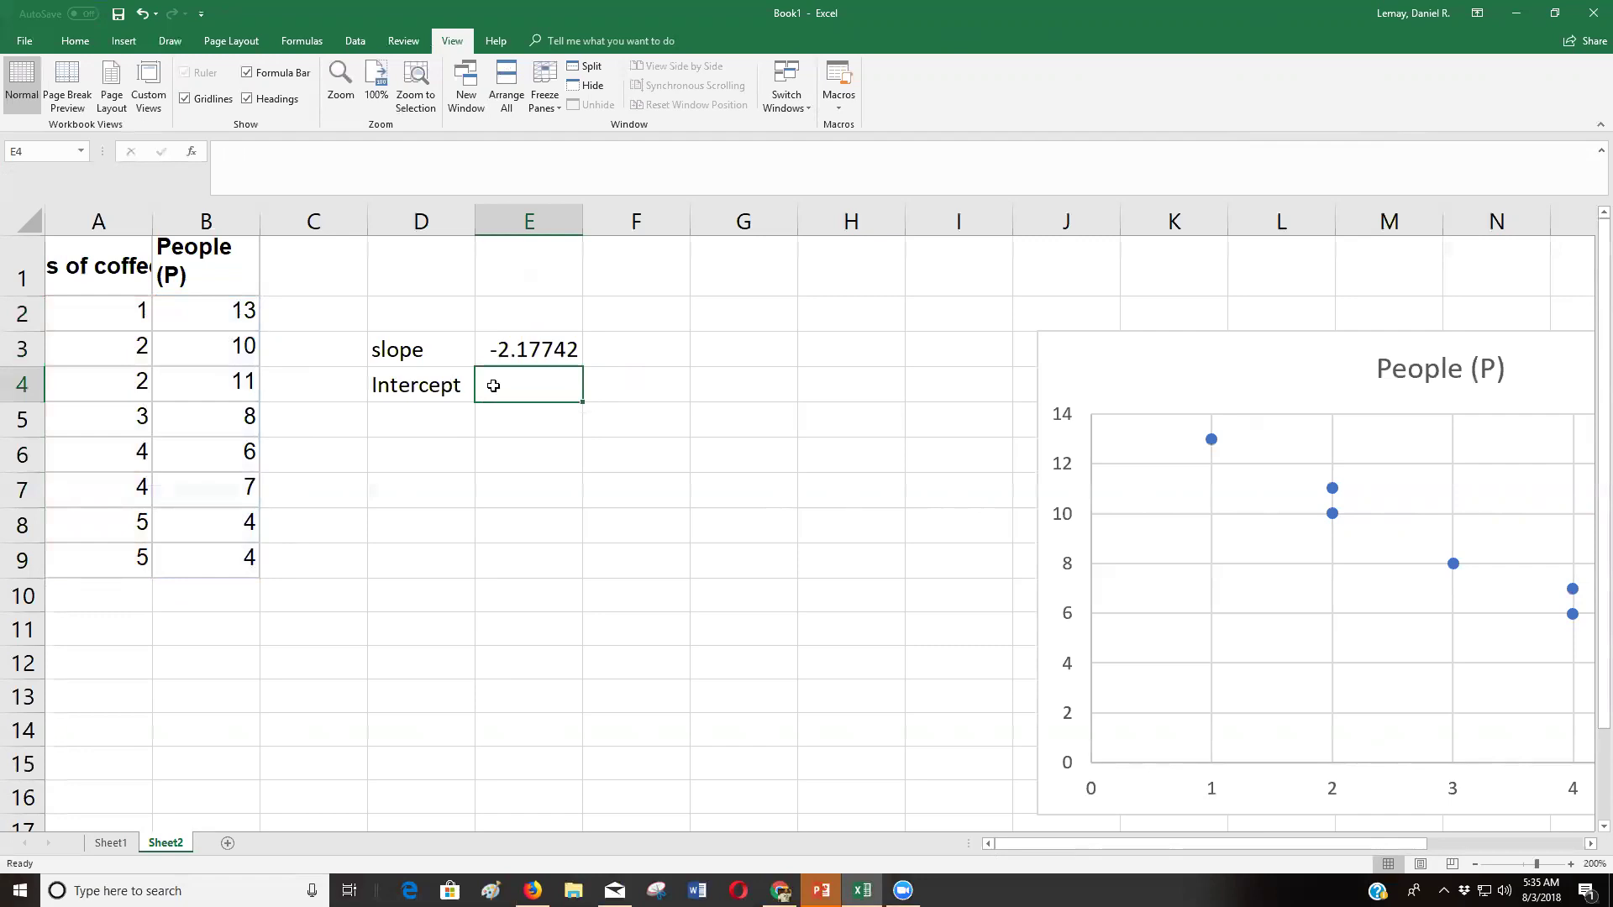
- Calculate the intercept in cell E4 with the INTERCEPT function, using B2:B9 as known y's and A2:A9 as known x's
text(=in)
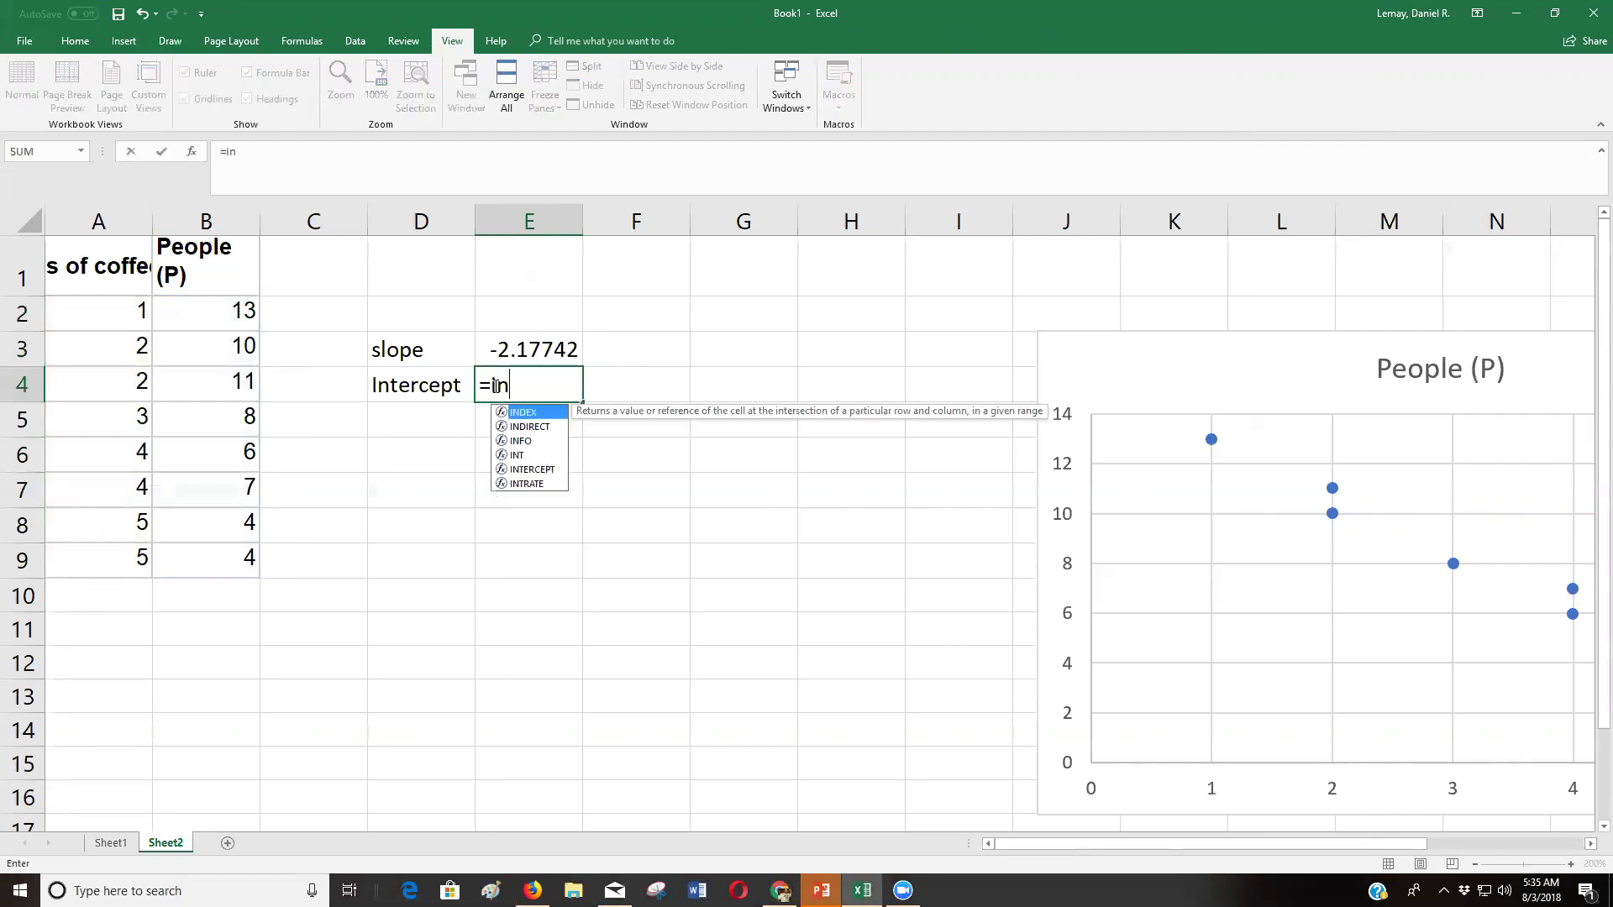
text(tercept)
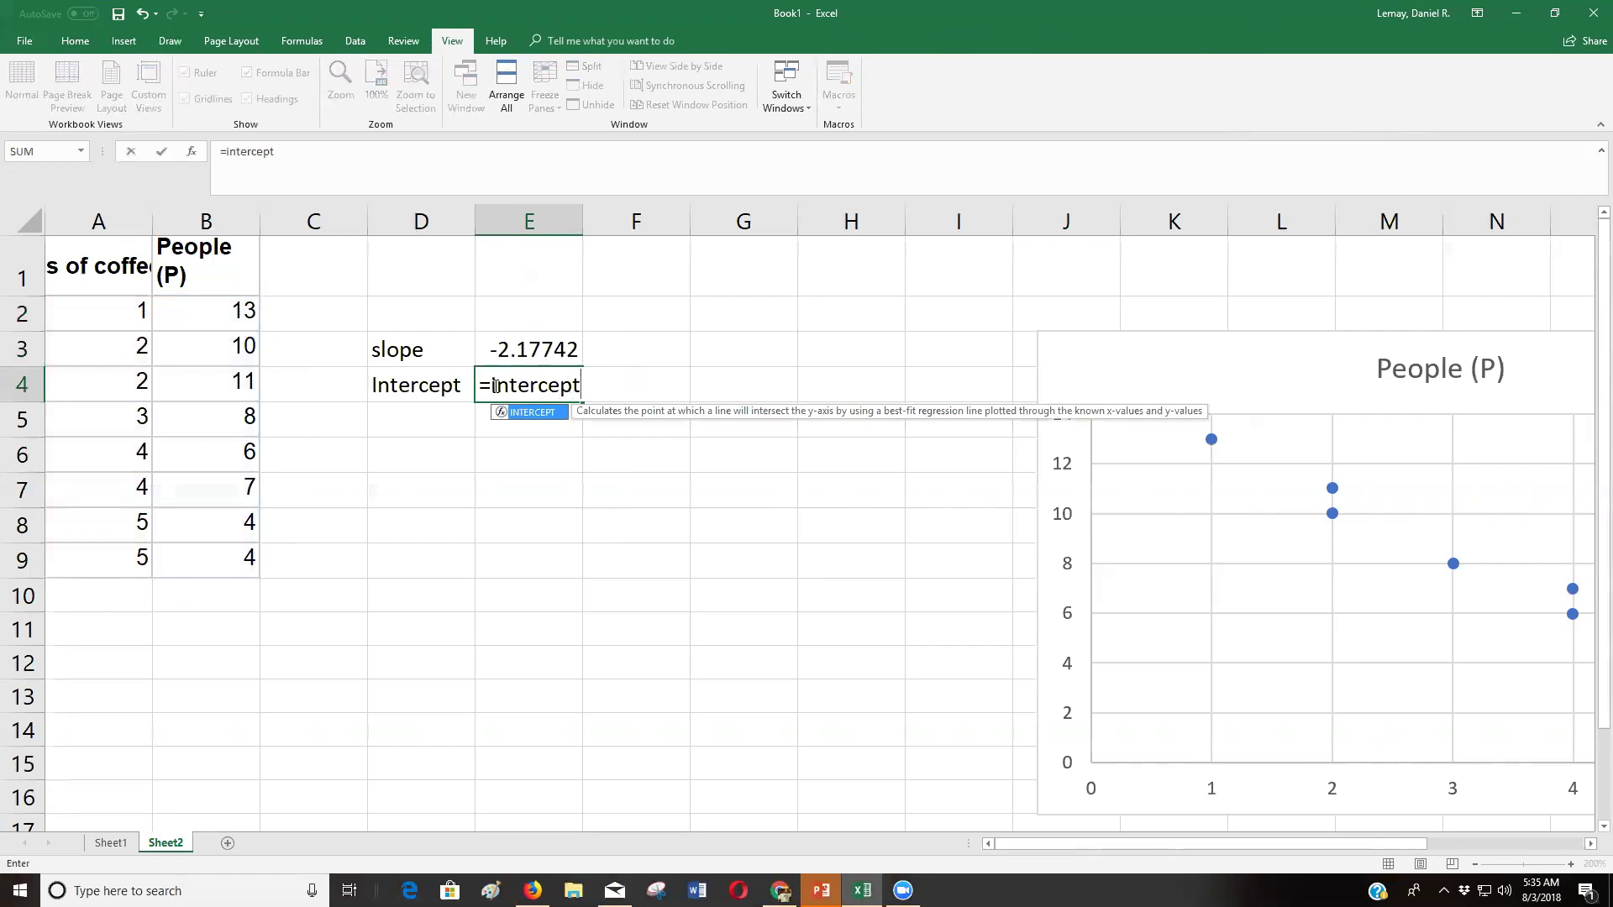
text(()
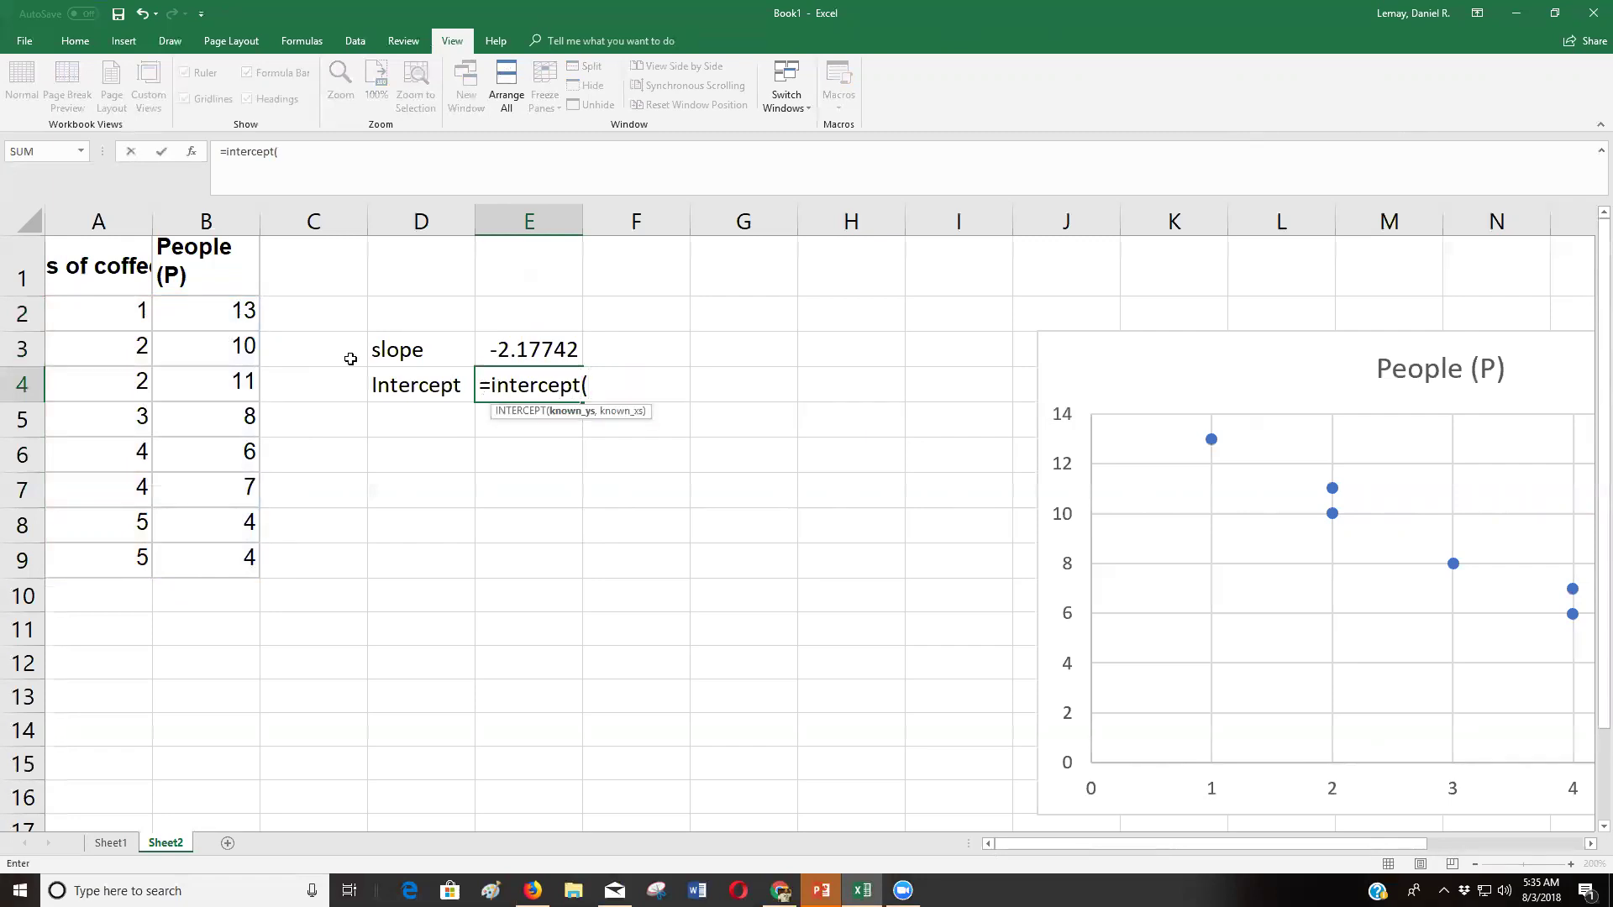
drag(217, 313, 219, 564)
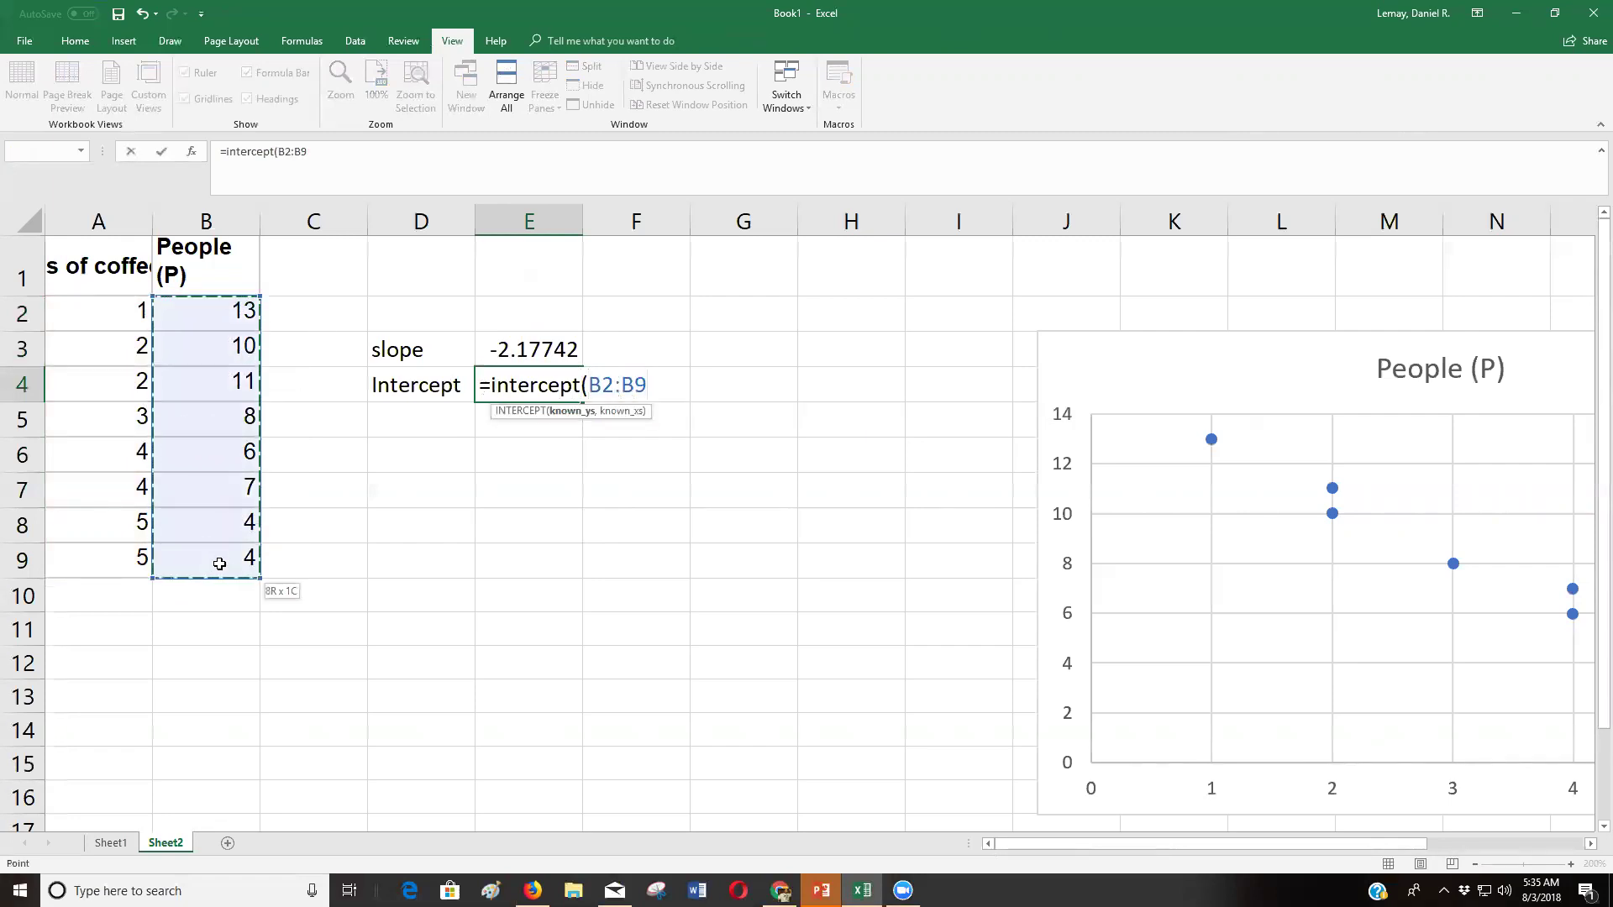
text(,)
drag(126, 318, 162, 535)
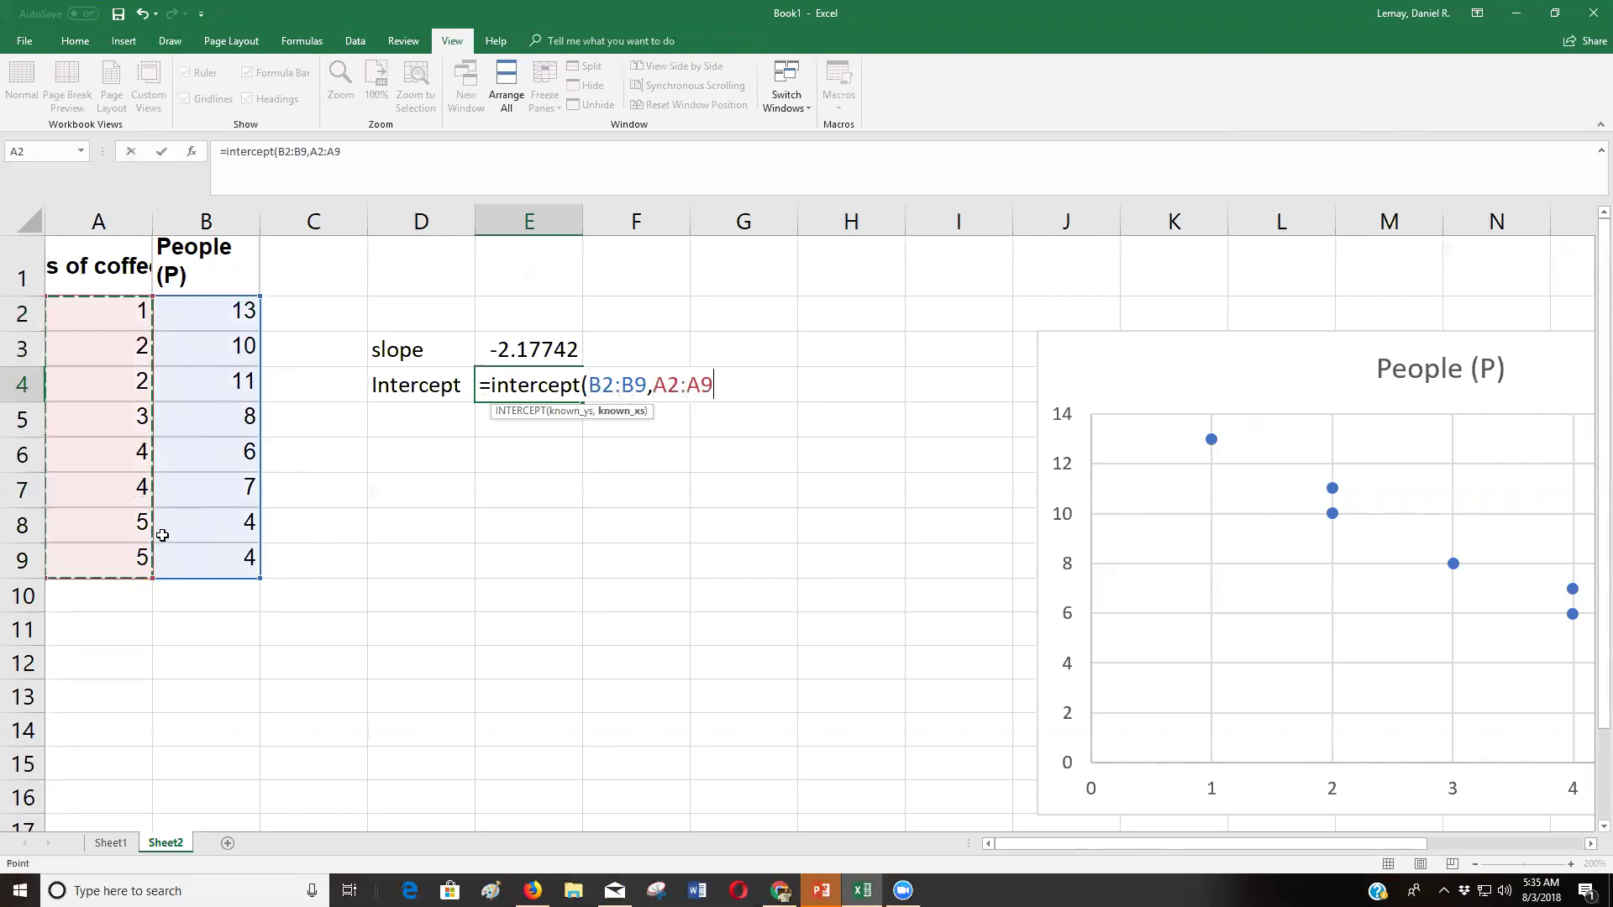
key(Return)
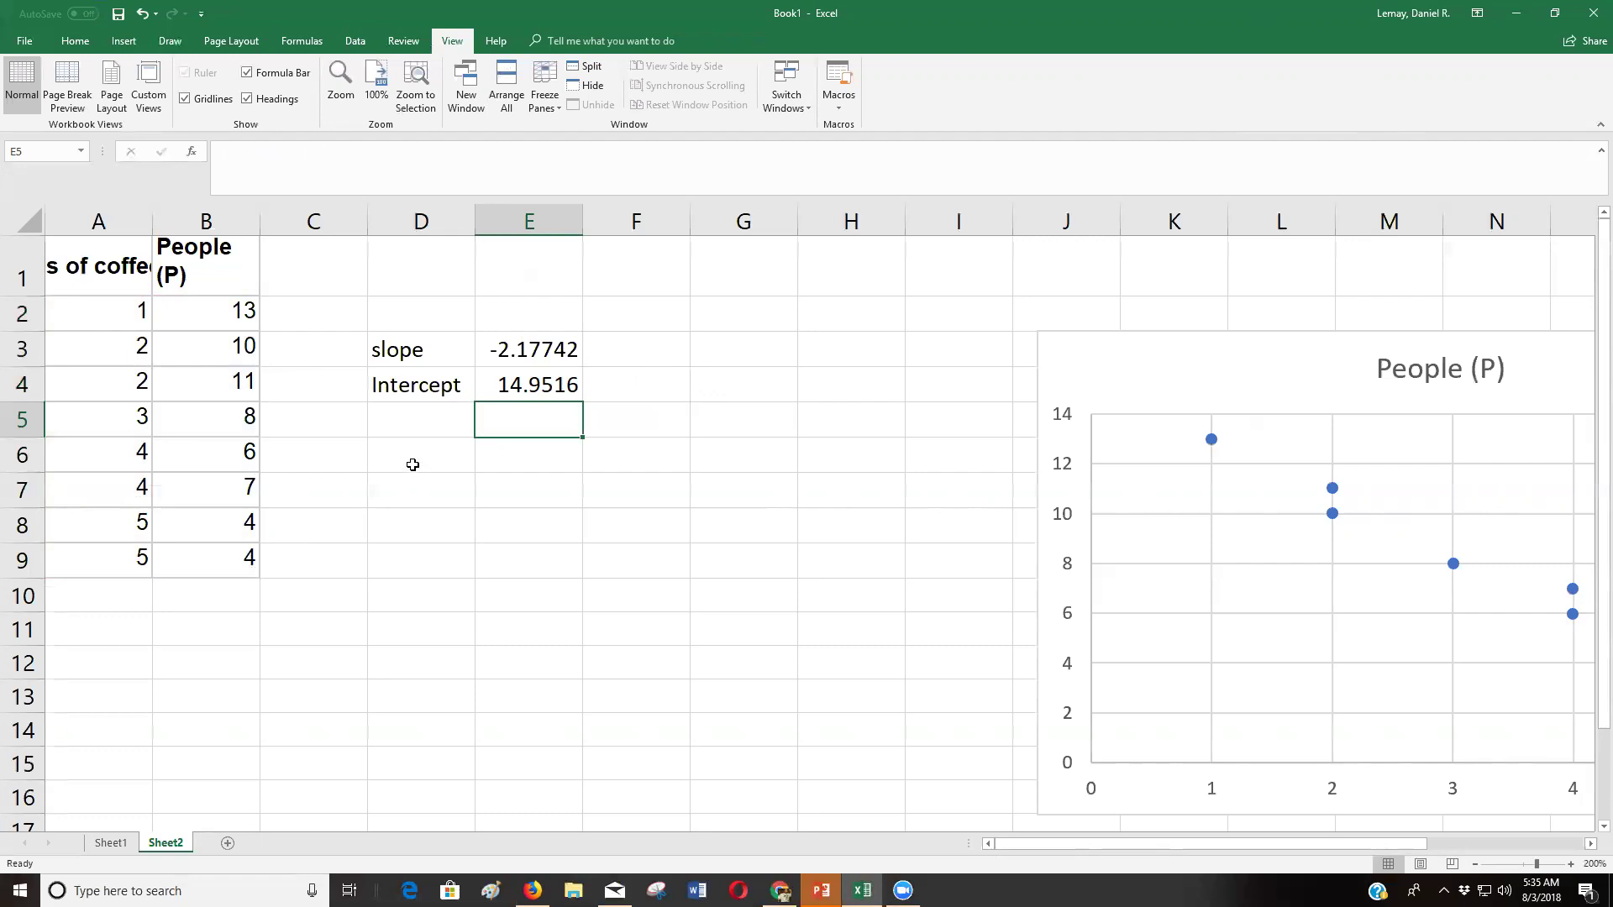
click(412, 463)
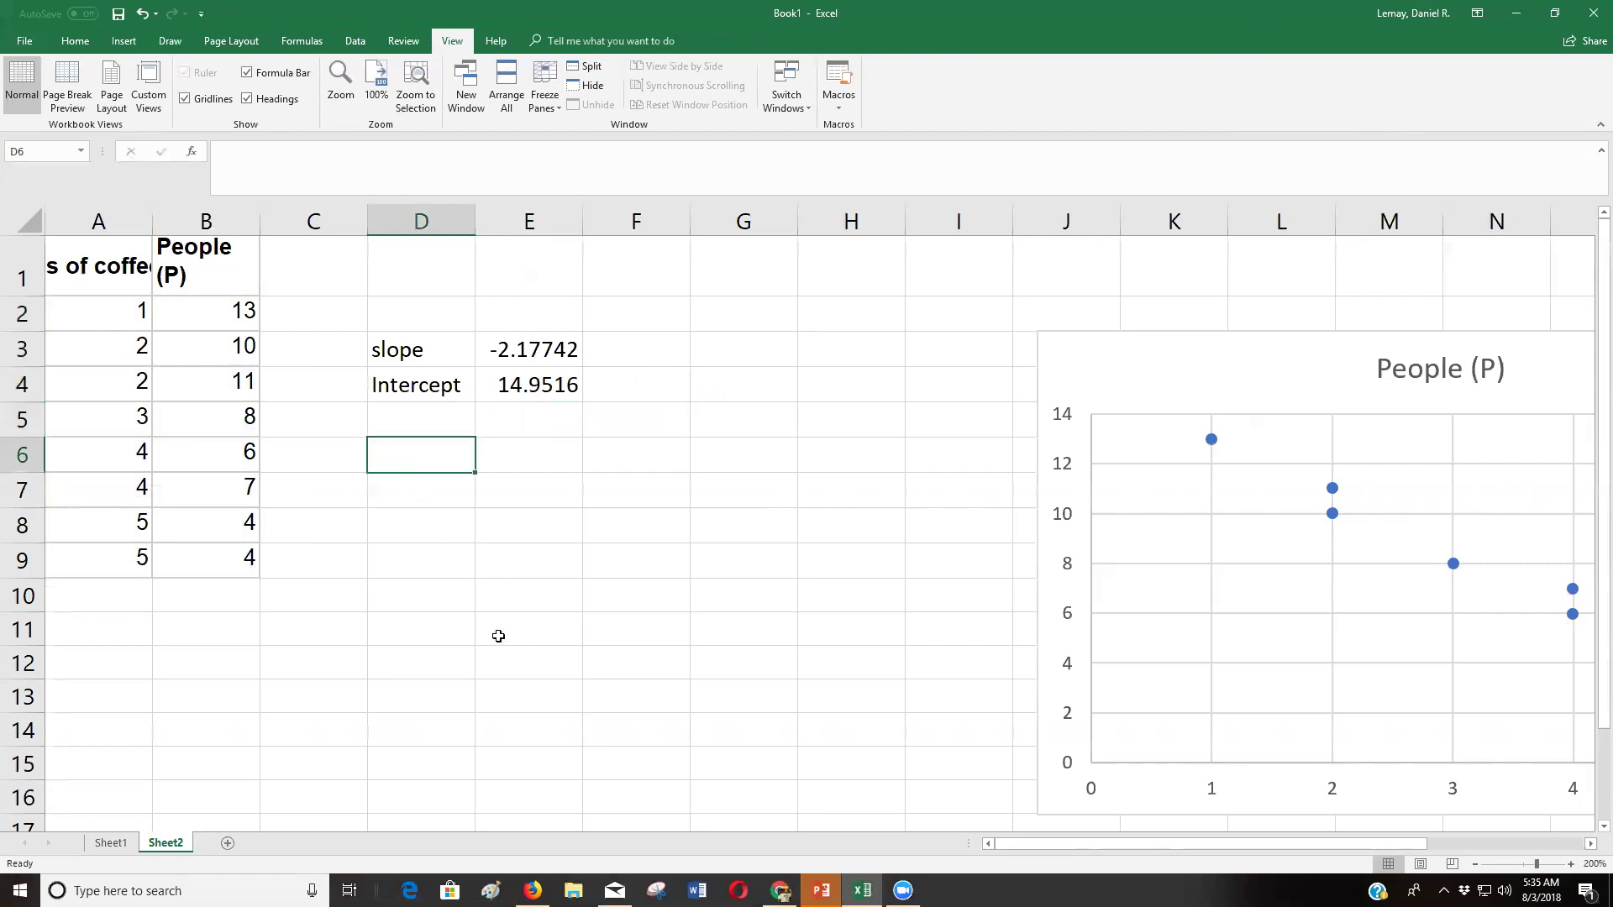
- Switch to Paint, move its window clear of the slope and intercept results, and handwrite the equation P = -2.177n + 14.952
click(492, 890)
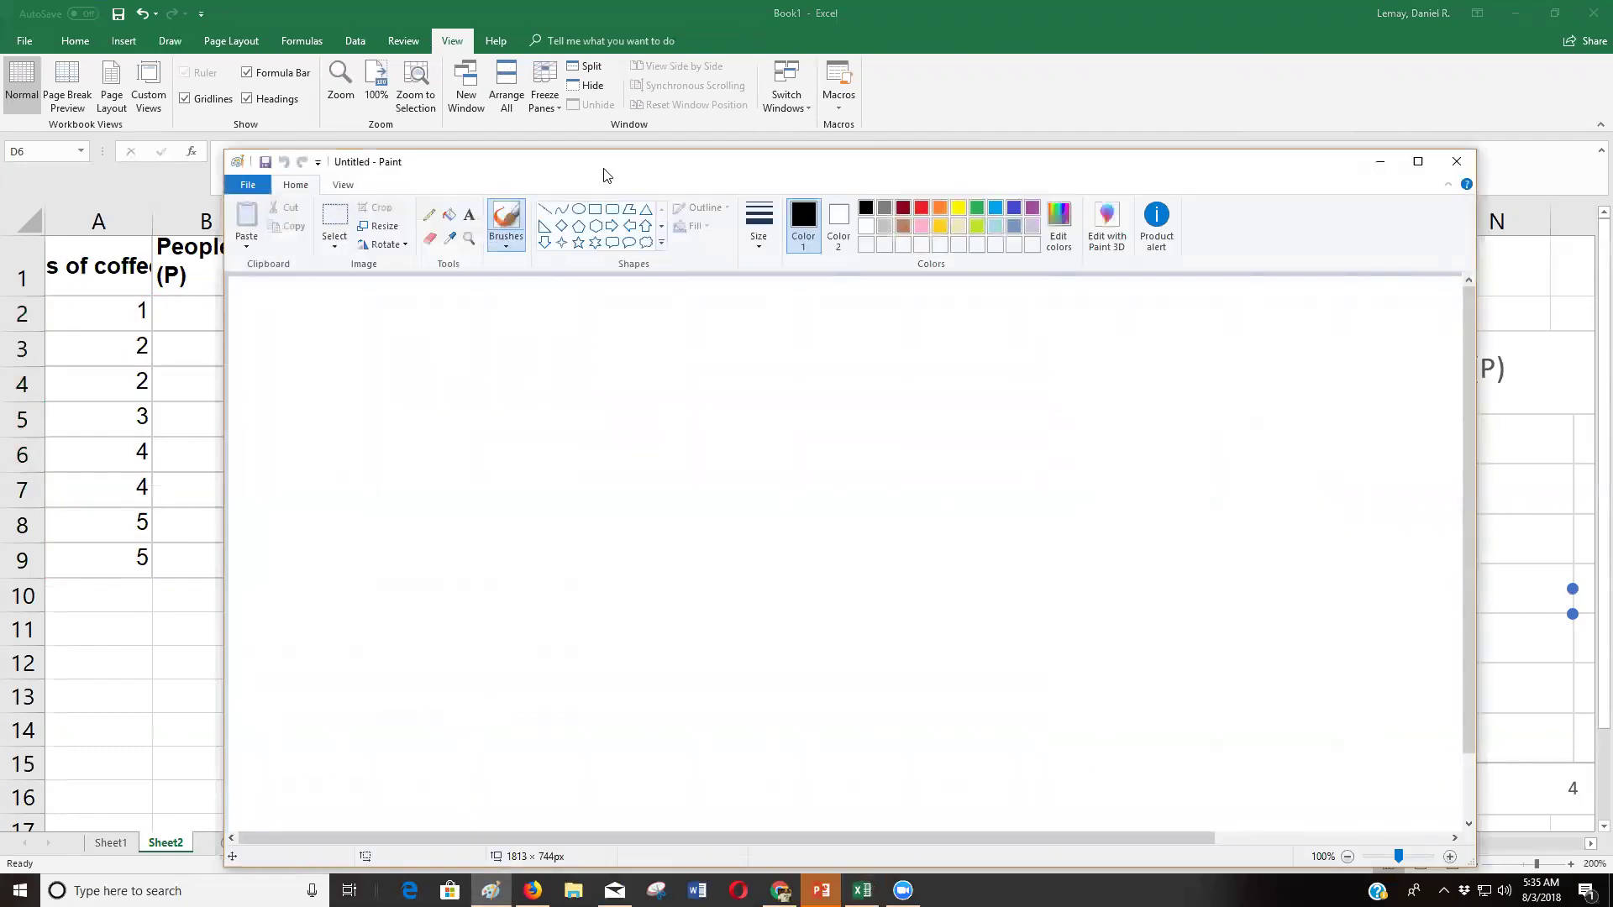
drag(606, 174, 1037, 353)
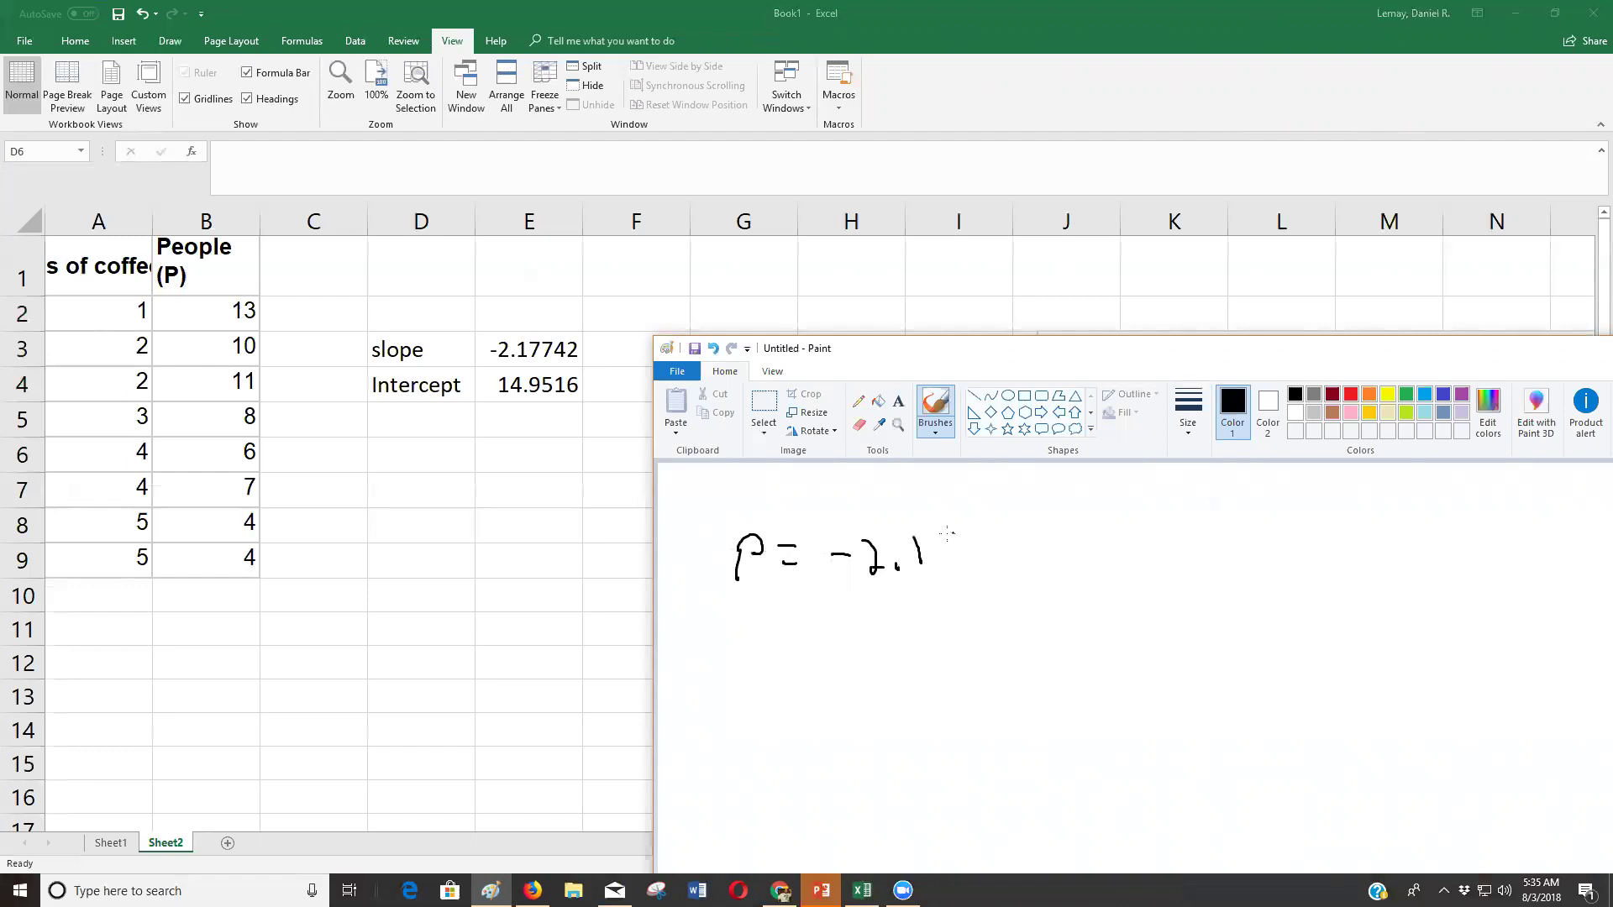
drag(946, 548, 965, 538)
mouse_move(968, 530)
mouse_down()
mouse_move(980, 561)
mouse_move(1040, 564)
mouse_up()
drag(1132, 520, 1151, 540)
mouse_move(1145, 521)
mouse_down()
mouse_move(1146, 555)
mouse_move(1203, 554)
mouse_move(1224, 516)
mouse_up()
drag(1220, 522, 1229, 559)
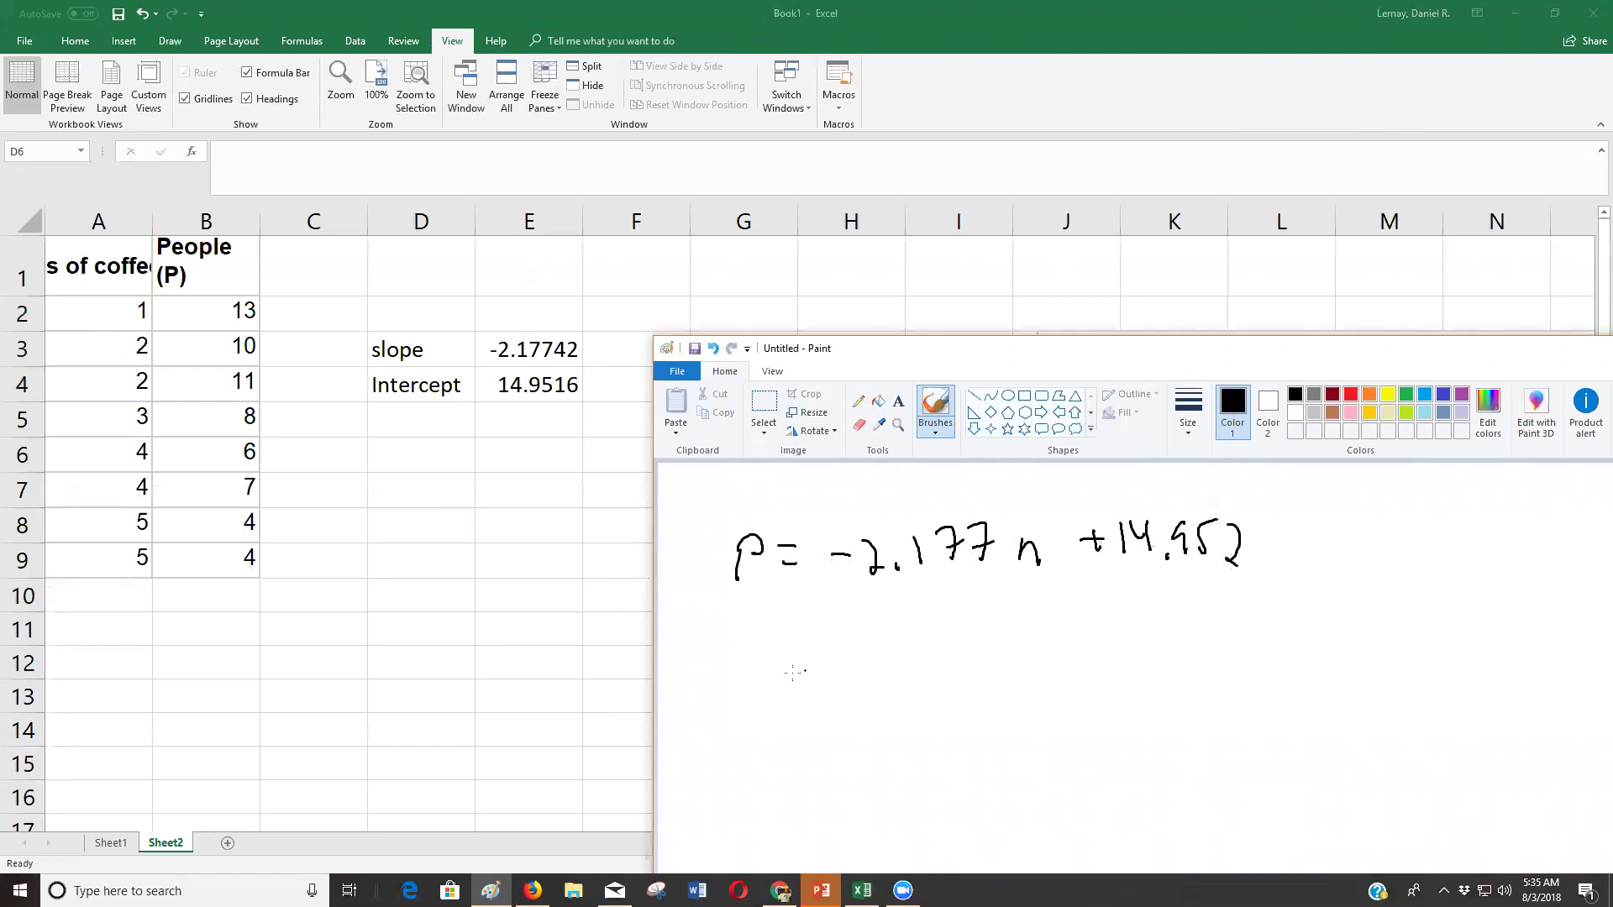
- Handwrite the equation People = -2.177(Cups of Coffee) + 14.952 under the first one, with a hat over People
mouse_move(695, 630)
mouse_down()
mouse_move(700, 661)
mouse_move(758, 655)
mouse_up()
drag(776, 661, 777, 662)
drag(820, 656, 827, 673)
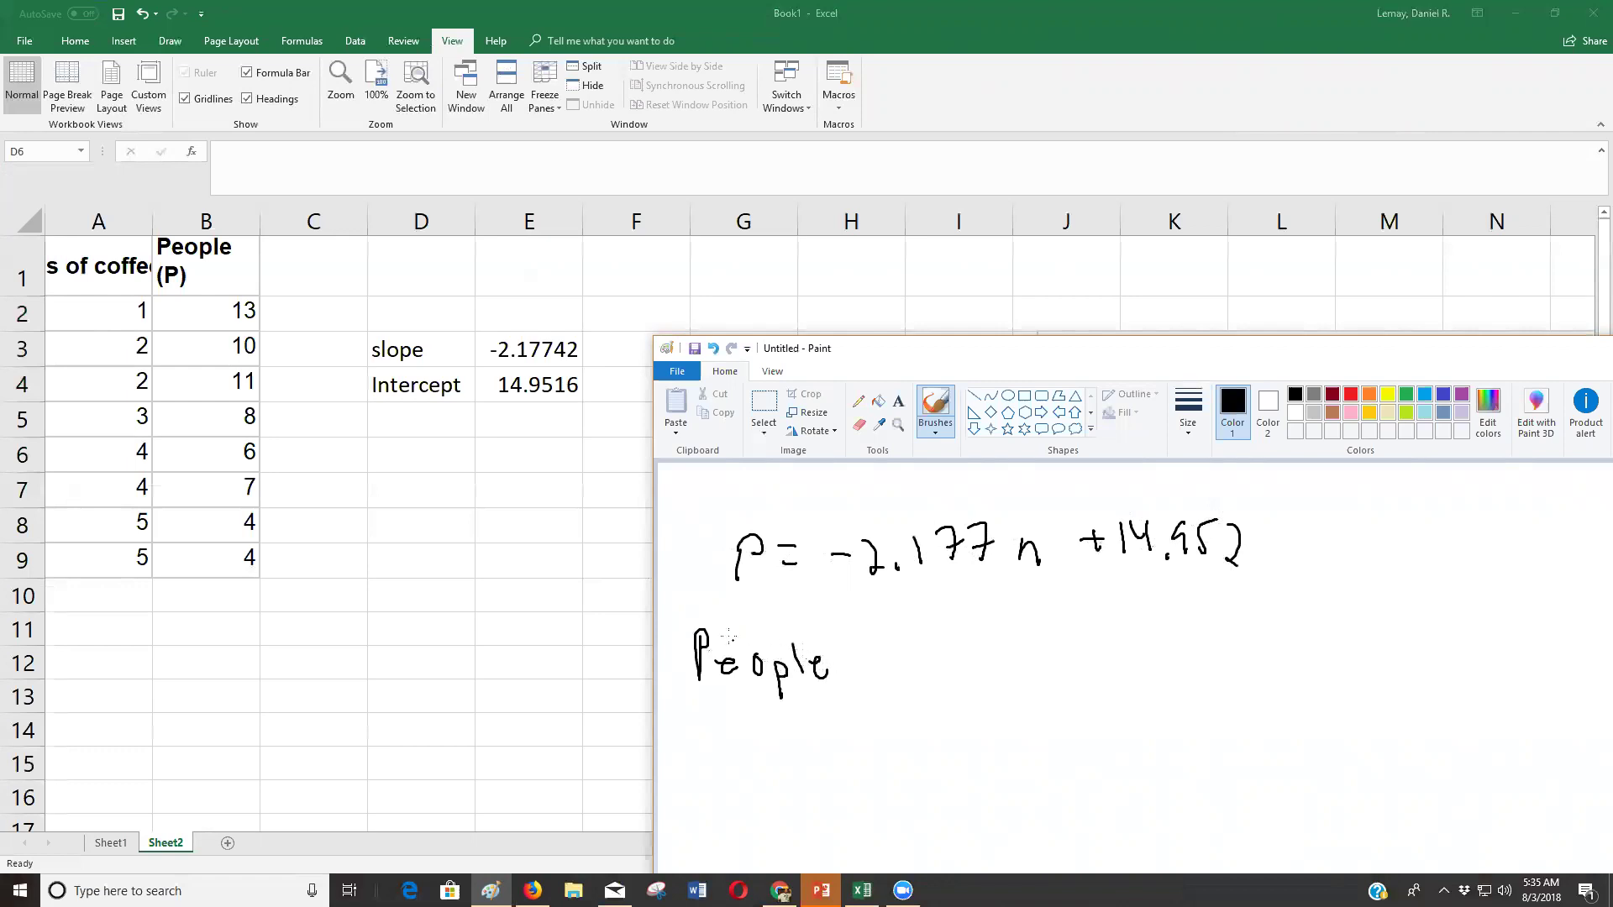
mouse_move(692, 624)
mouse_down()
mouse_move(761, 600)
mouse_move(832, 630)
mouse_move(768, 609)
mouse_up()
drag(859, 665, 880, 663)
mouse_move(858, 673)
mouse_down()
mouse_move(932, 651)
mouse_move(963, 675)
mouse_up()
click(976, 661)
mouse_move(996, 620)
mouse_down()
mouse_move(998, 667)
mouse_move(1030, 623)
mouse_move(1024, 672)
mouse_move(1047, 667)
mouse_up()
mouse_move(1048, 647)
mouse_down()
mouse_move(1090, 665)
mouse_move(1102, 630)
mouse_move(1115, 650)
mouse_up()
drag(1120, 632, 1146, 662)
mouse_move(1144, 638)
mouse_down()
mouse_move(1159, 651)
mouse_move(1181, 635)
mouse_up()
mouse_move(1198, 618)
mouse_down()
mouse_move(1195, 648)
mouse_move(1240, 633)
mouse_move(1252, 647)
mouse_up()
drag(1247, 626, 1268, 651)
mouse_move(1265, 625)
mouse_down()
mouse_move(1329, 660)
mouse_move(1375, 635)
mouse_up()
mouse_move(1359, 620)
mouse_down()
mouse_move(1358, 657)
mouse_move(1387, 662)
mouse_up()
drag(1406, 606, 1419, 654)
mouse_move(1461, 605)
mouse_down()
mouse_move(1450, 614)
mouse_move(1470, 635)
mouse_up()
drag(1475, 606, 1512, 645)
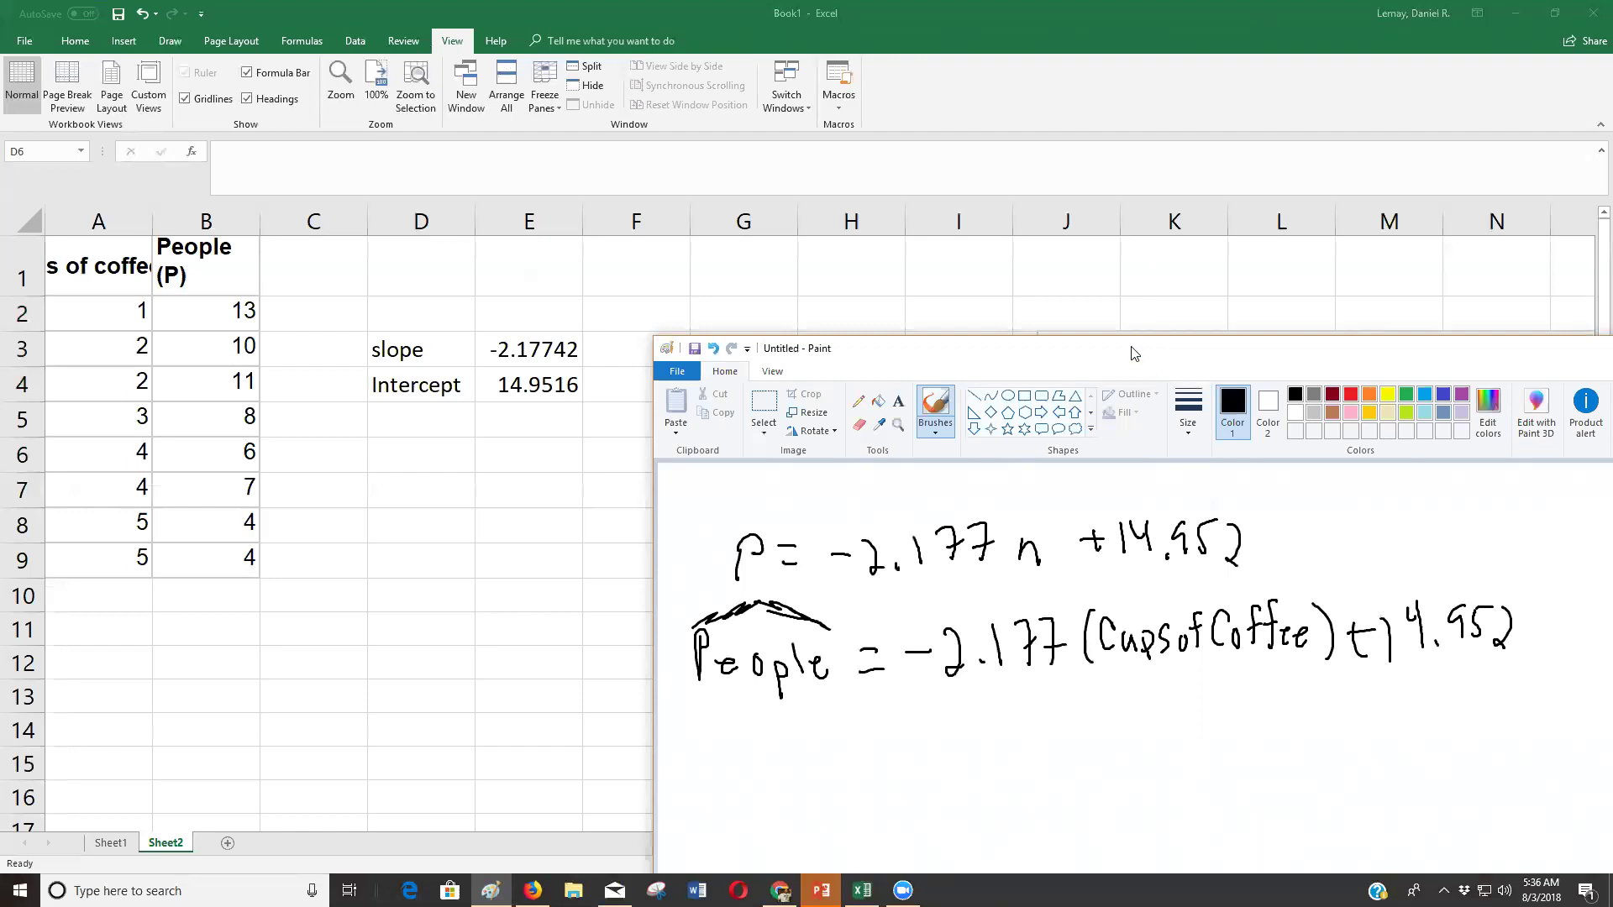
- Bring up the MyOpenMath homework in Firefox and narrow its window so the handwritten equations in Paint show beside it
drag(1129, 353, 1052, 108)
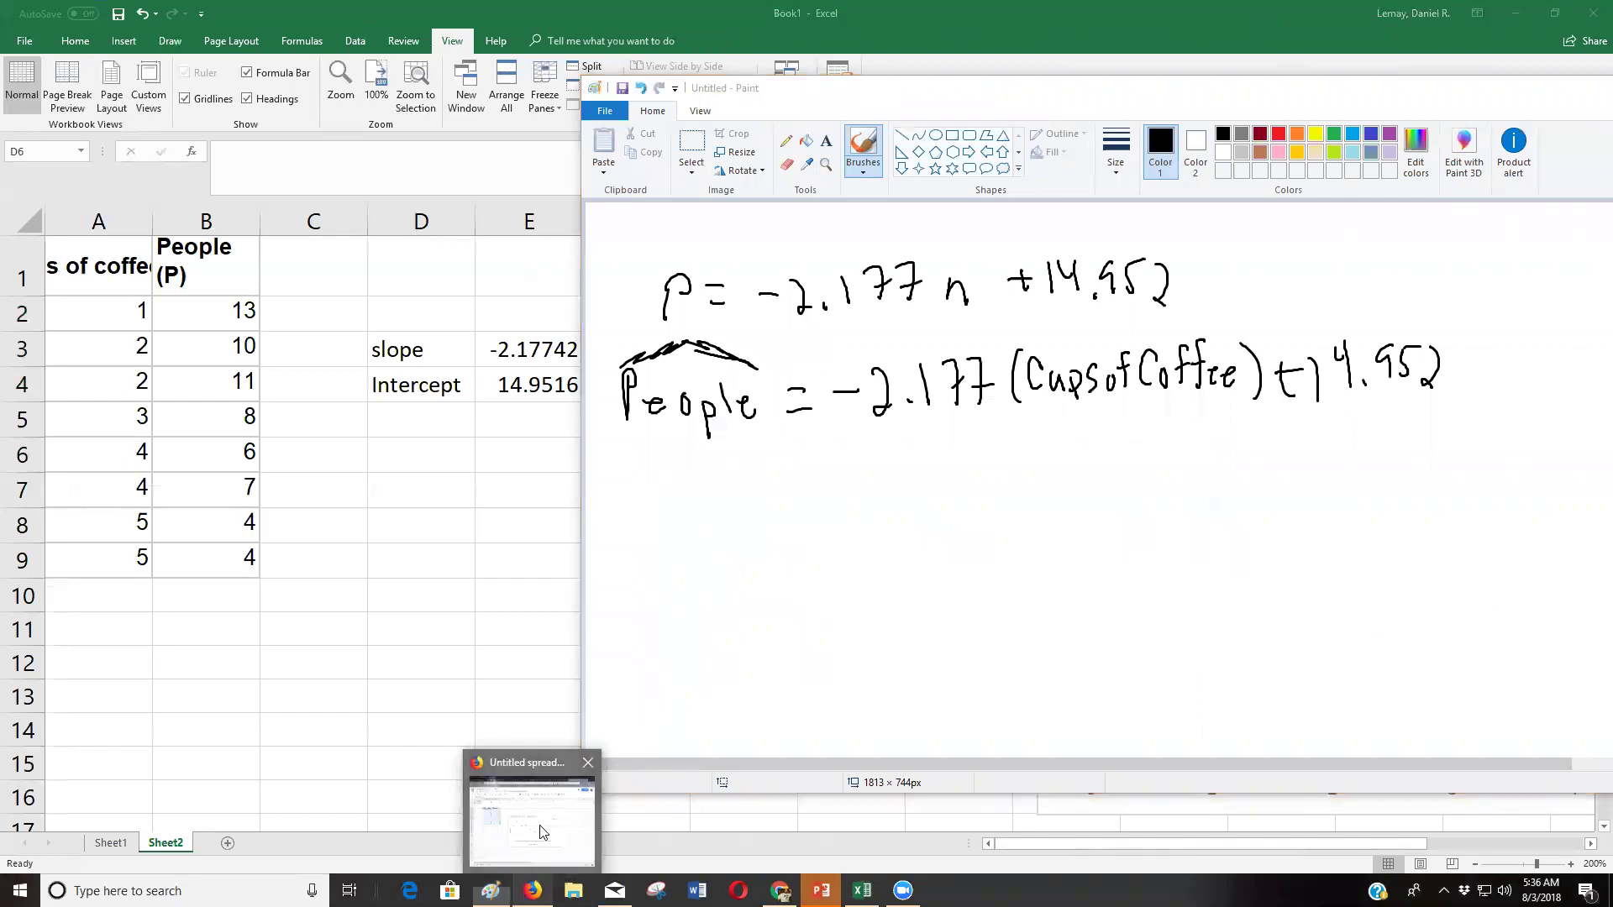
click(542, 830)
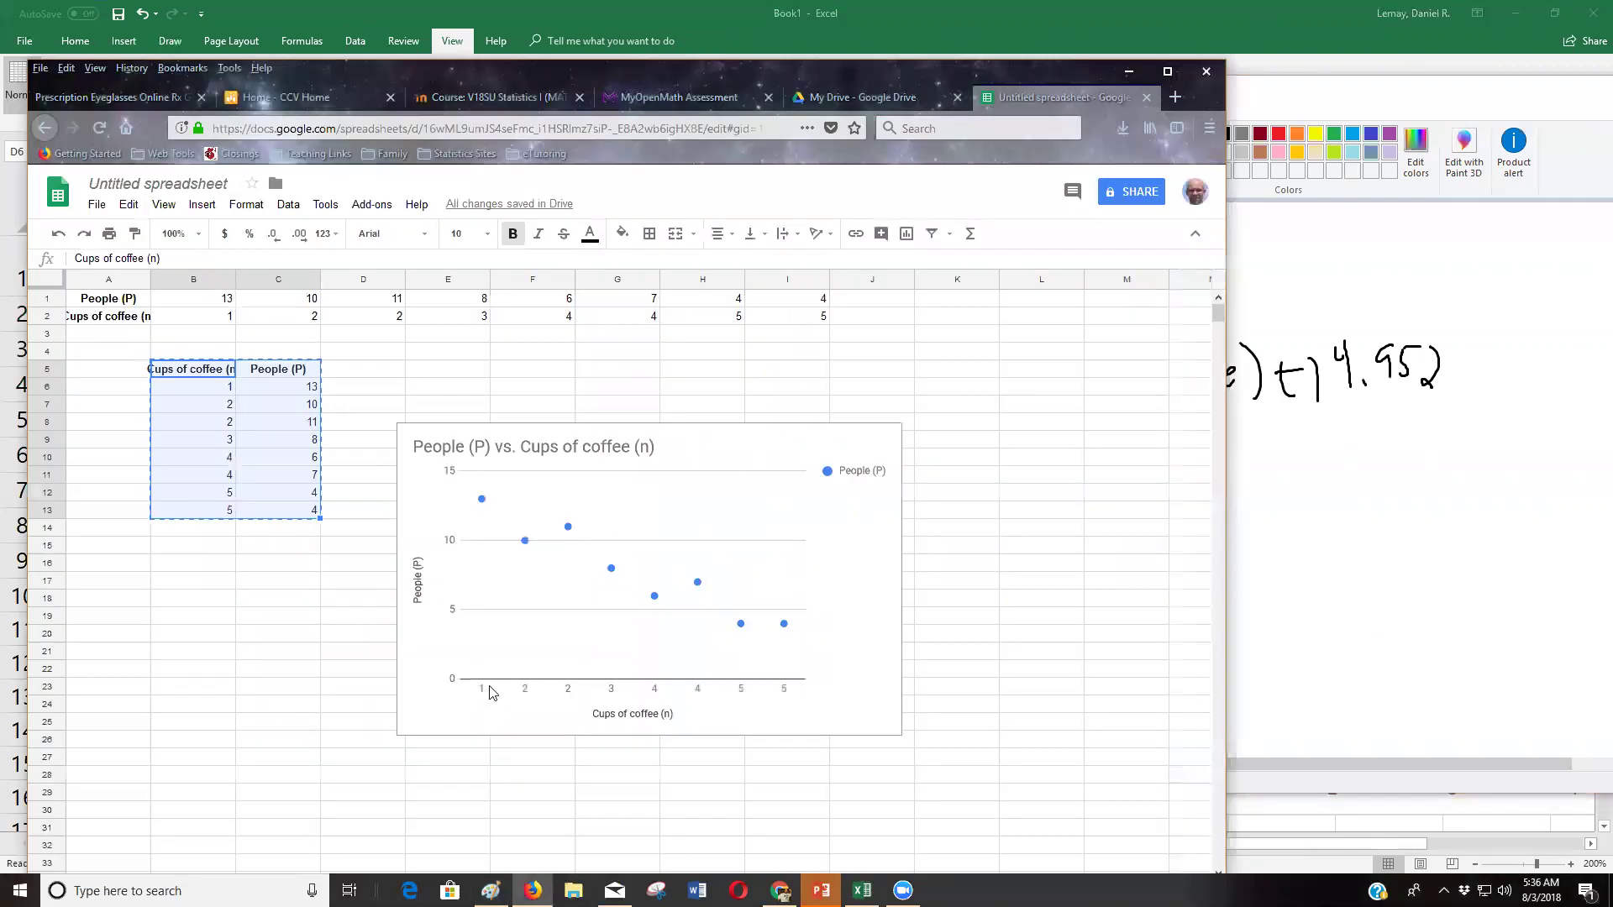
click(672, 97)
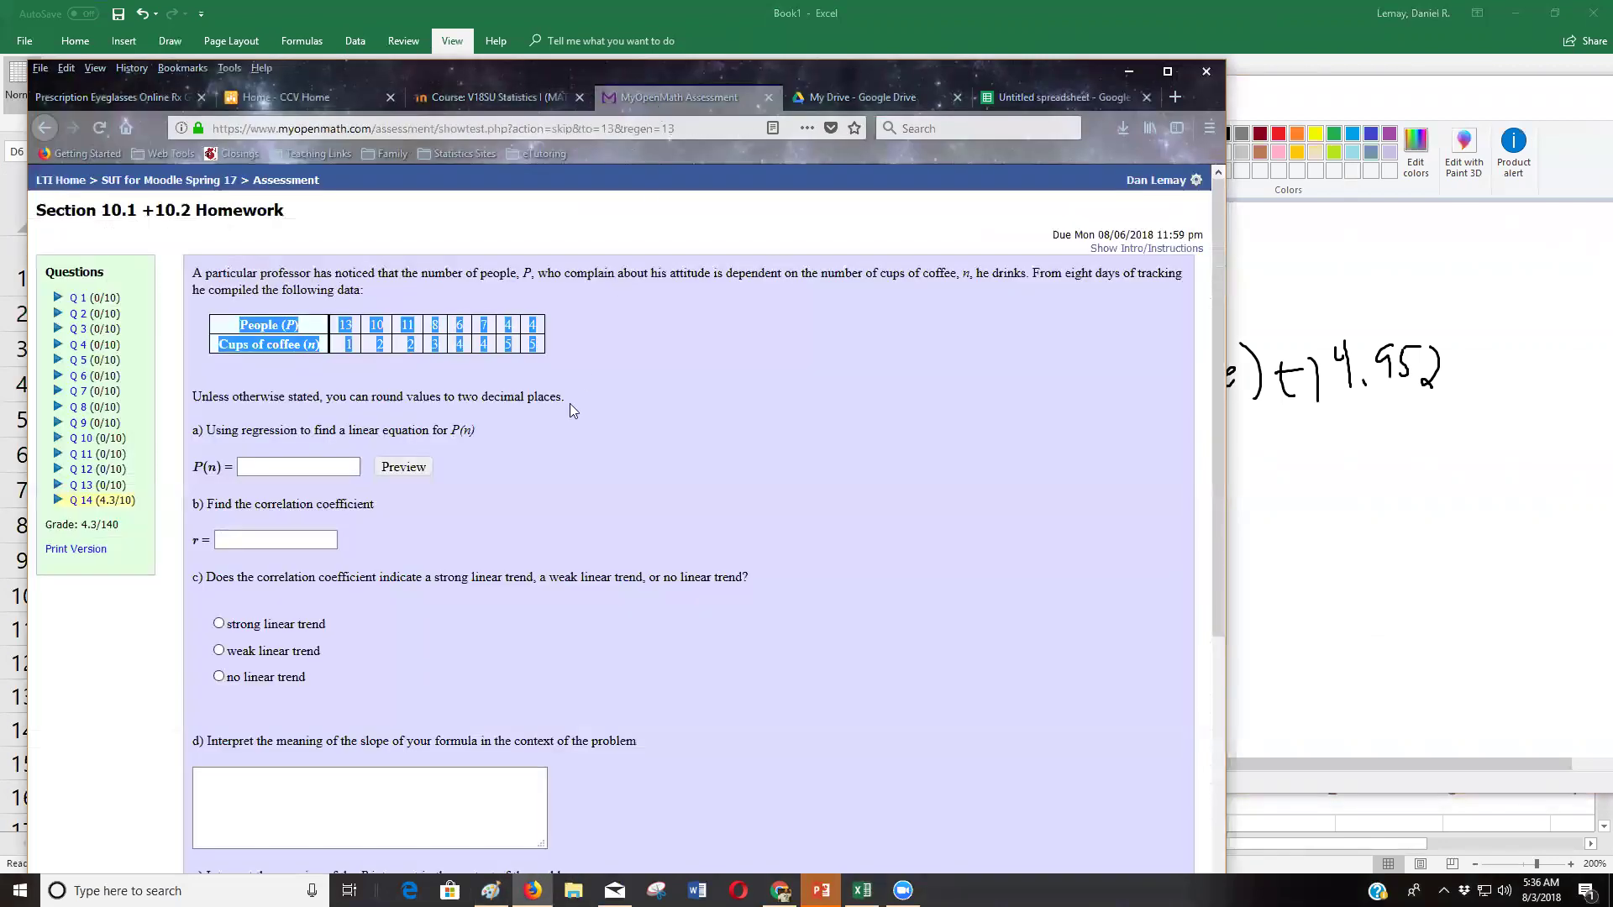
click(326, 472)
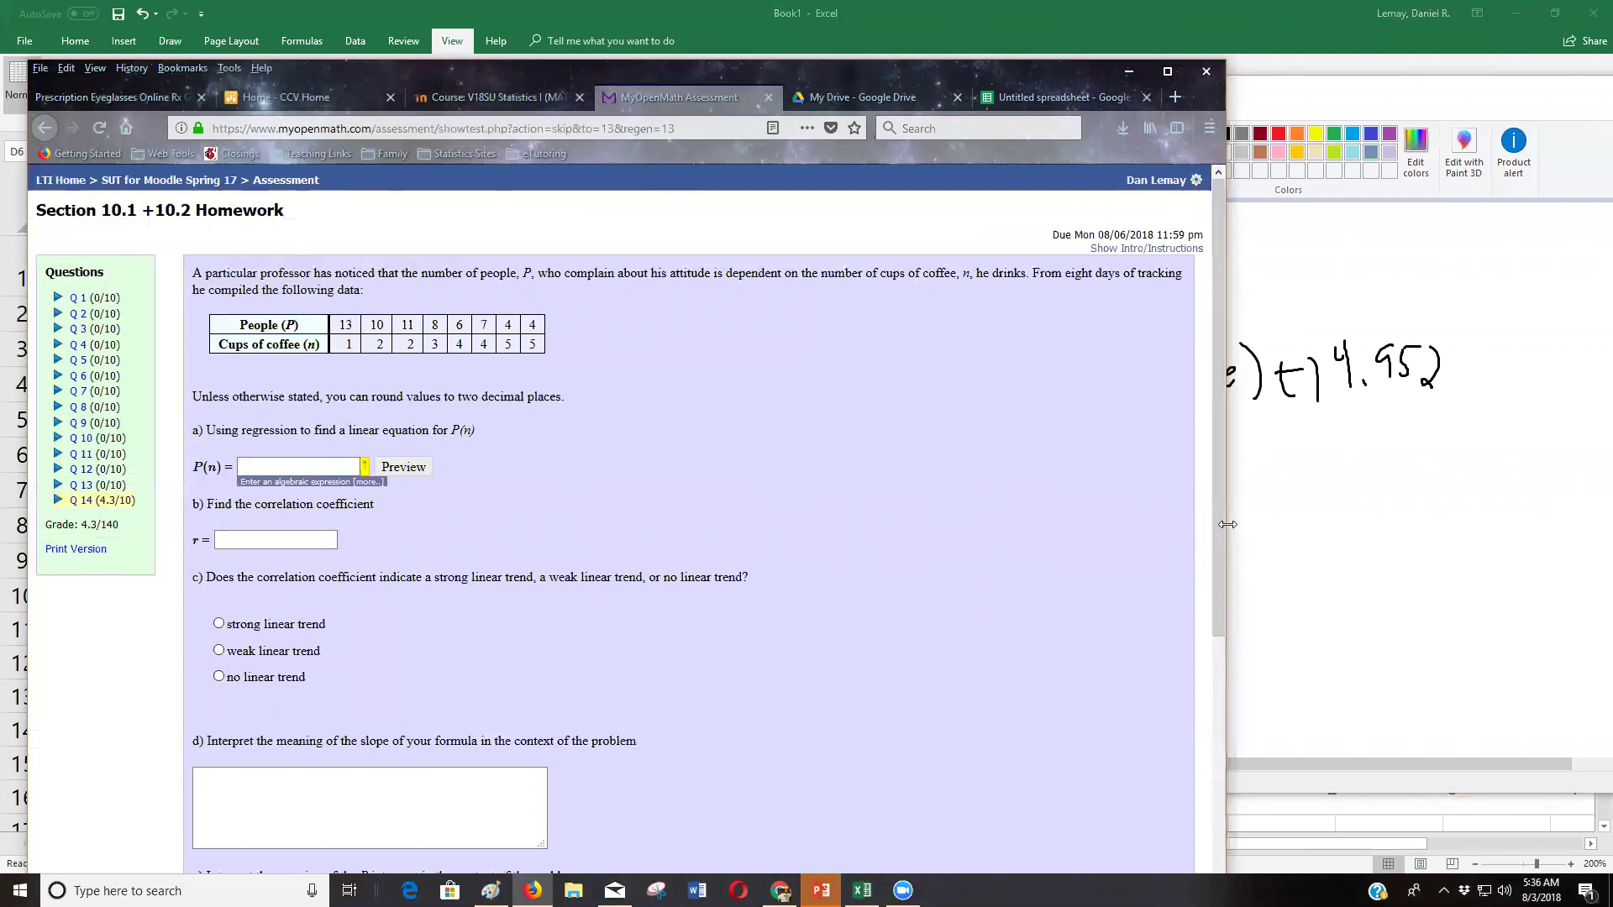
drag(1228, 524, 737, 441)
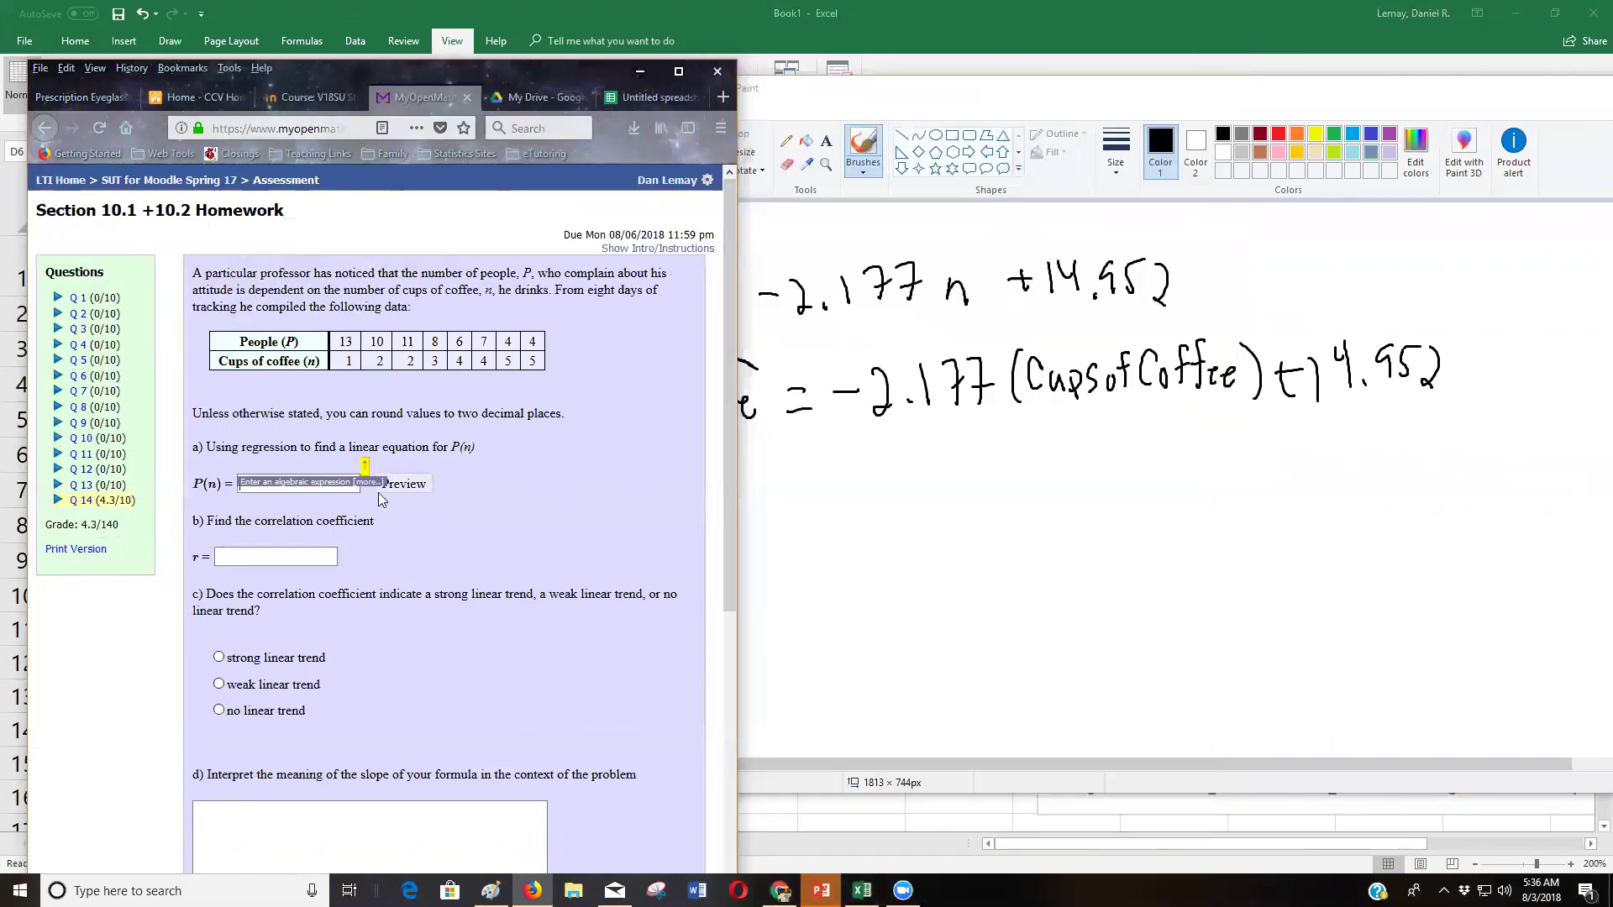
- Answer part a of the homework question with -2.18*n+14.95 as the linear equation for P(n)
click(341, 481)
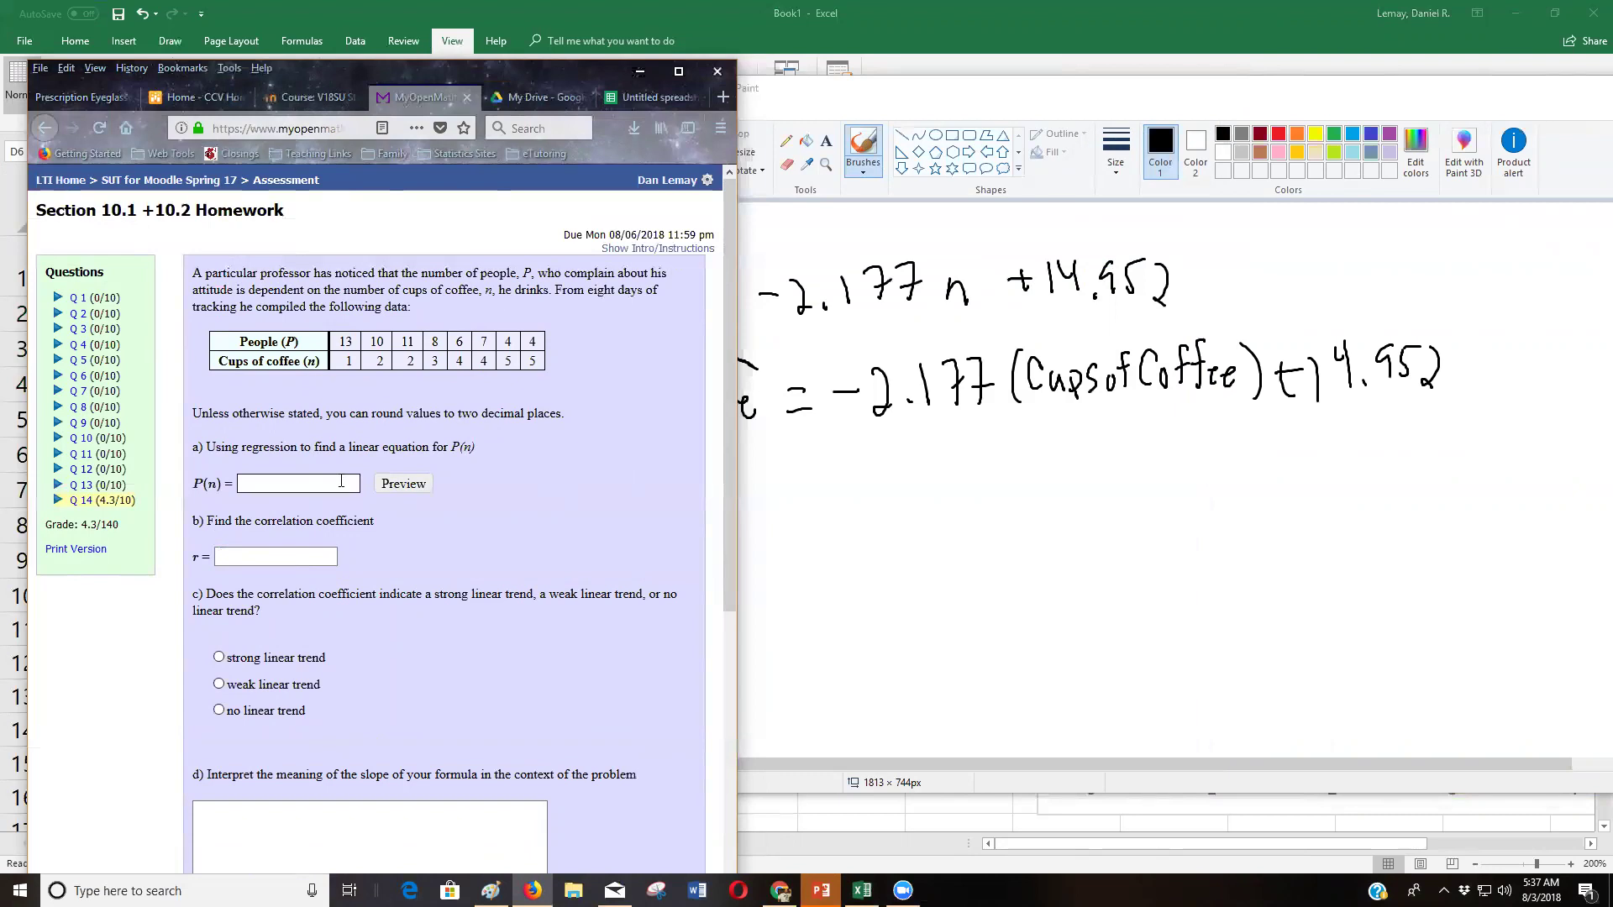
click(338, 481)
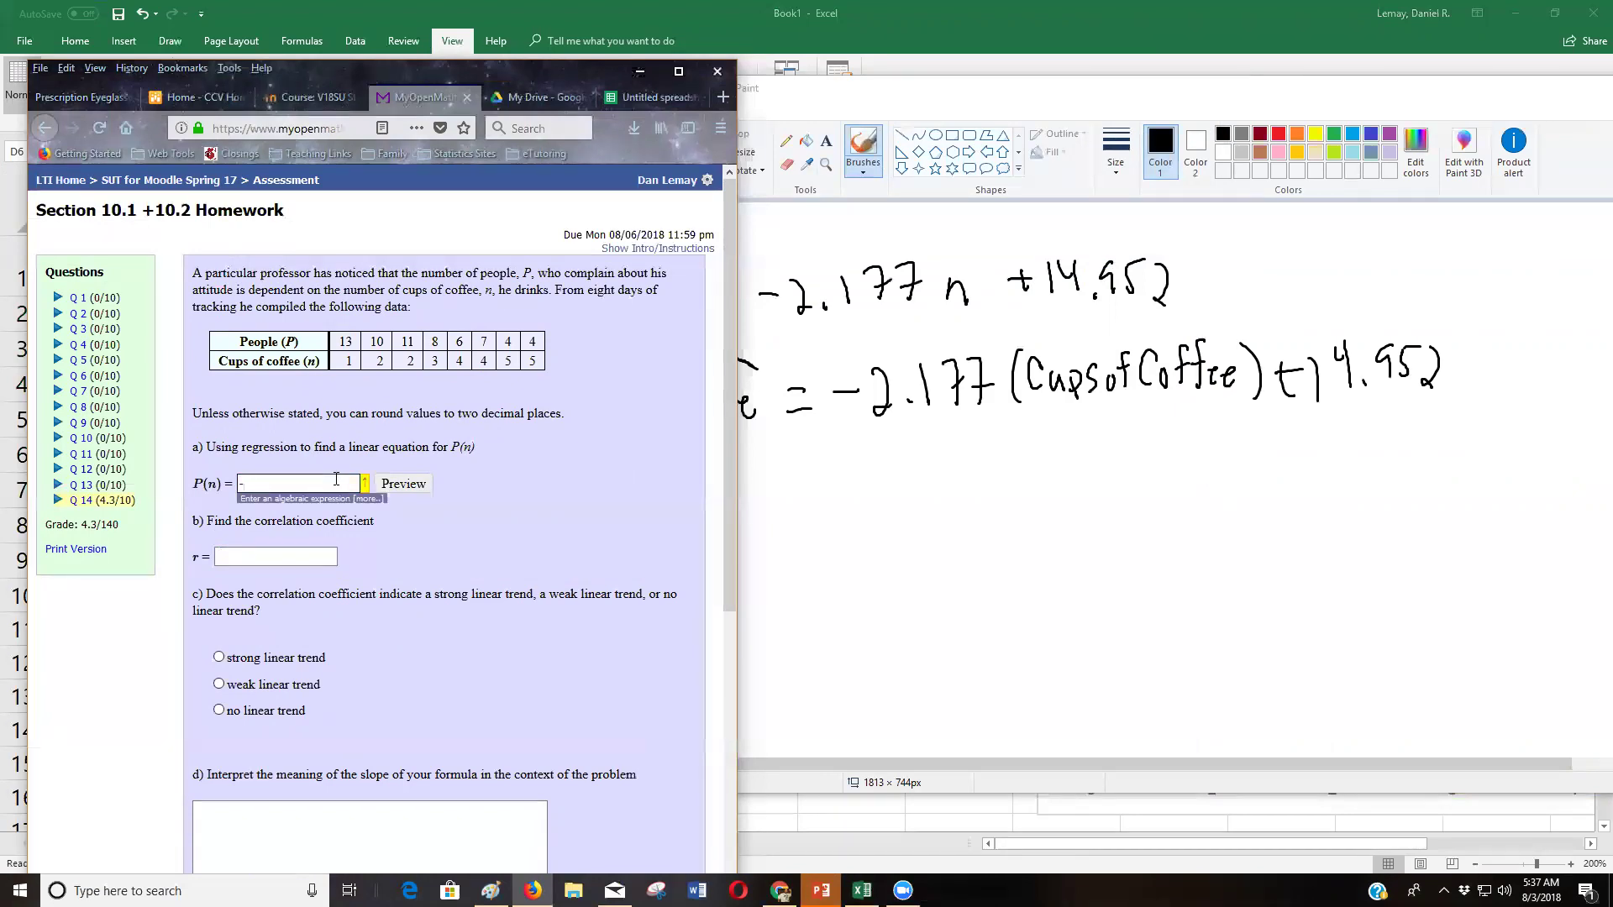
text(-2.18*n+14.95)
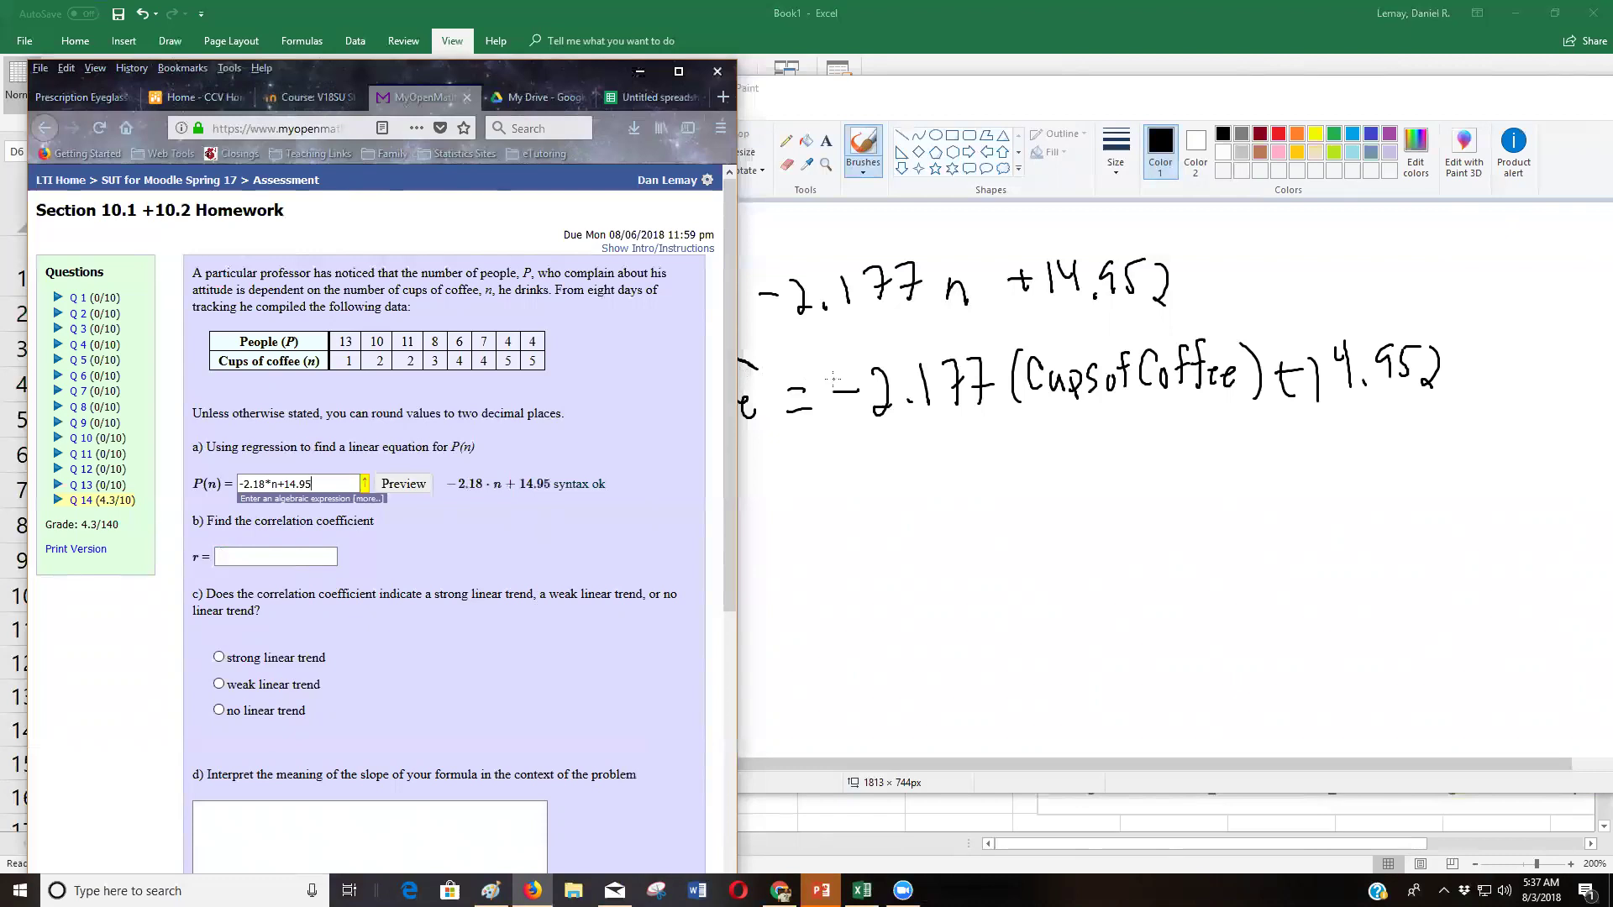
click(281, 557)
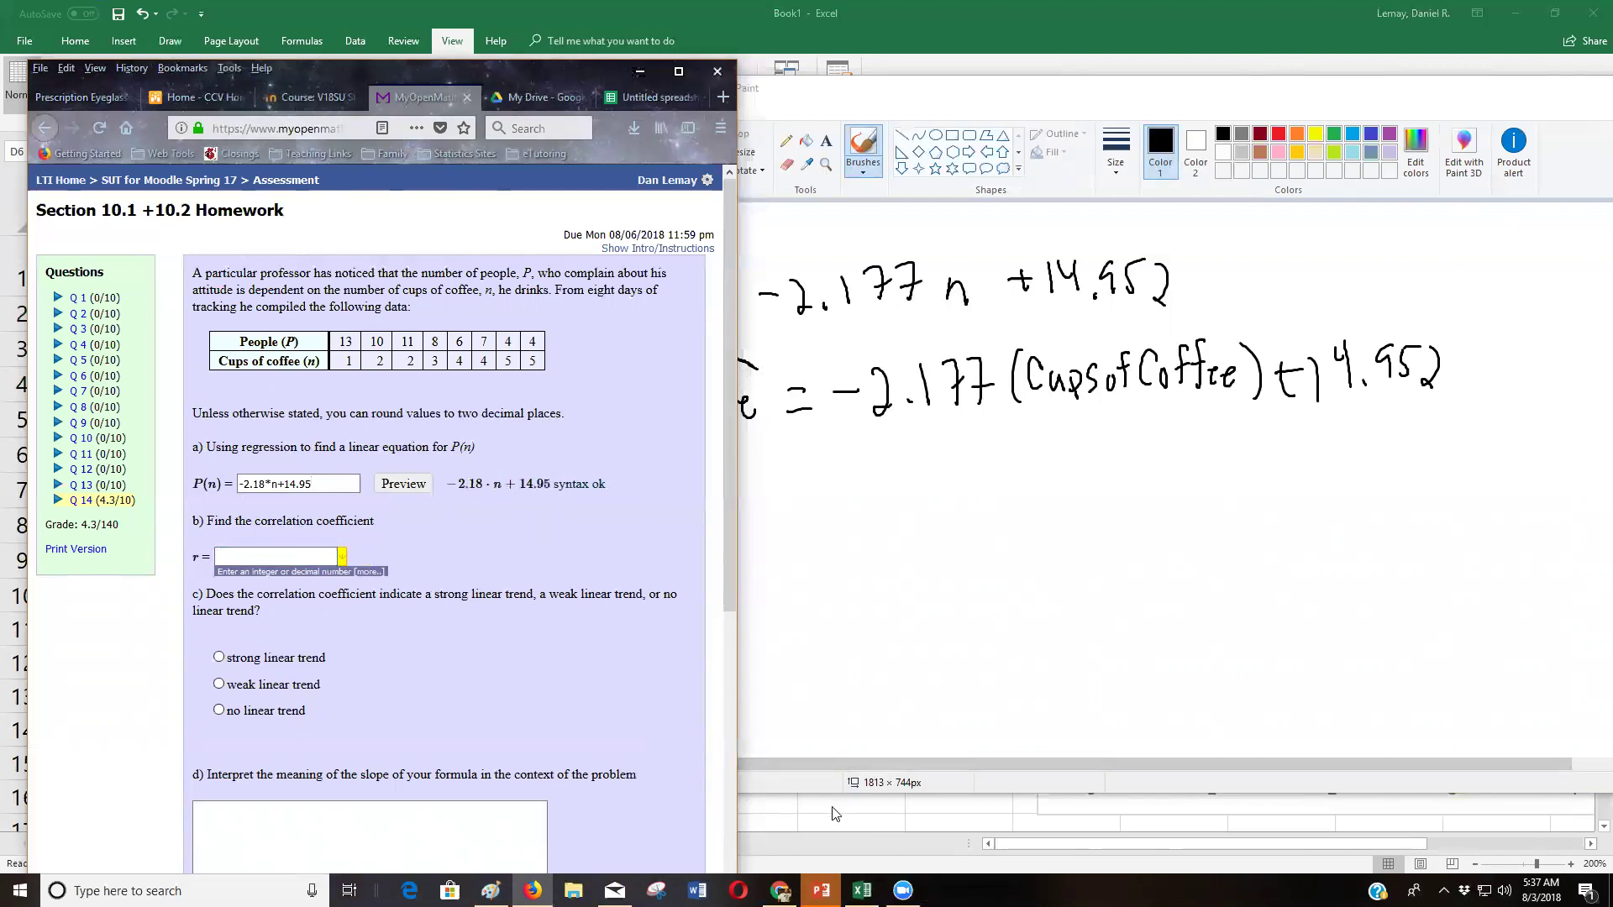
scroll(436, 685, down, 2)
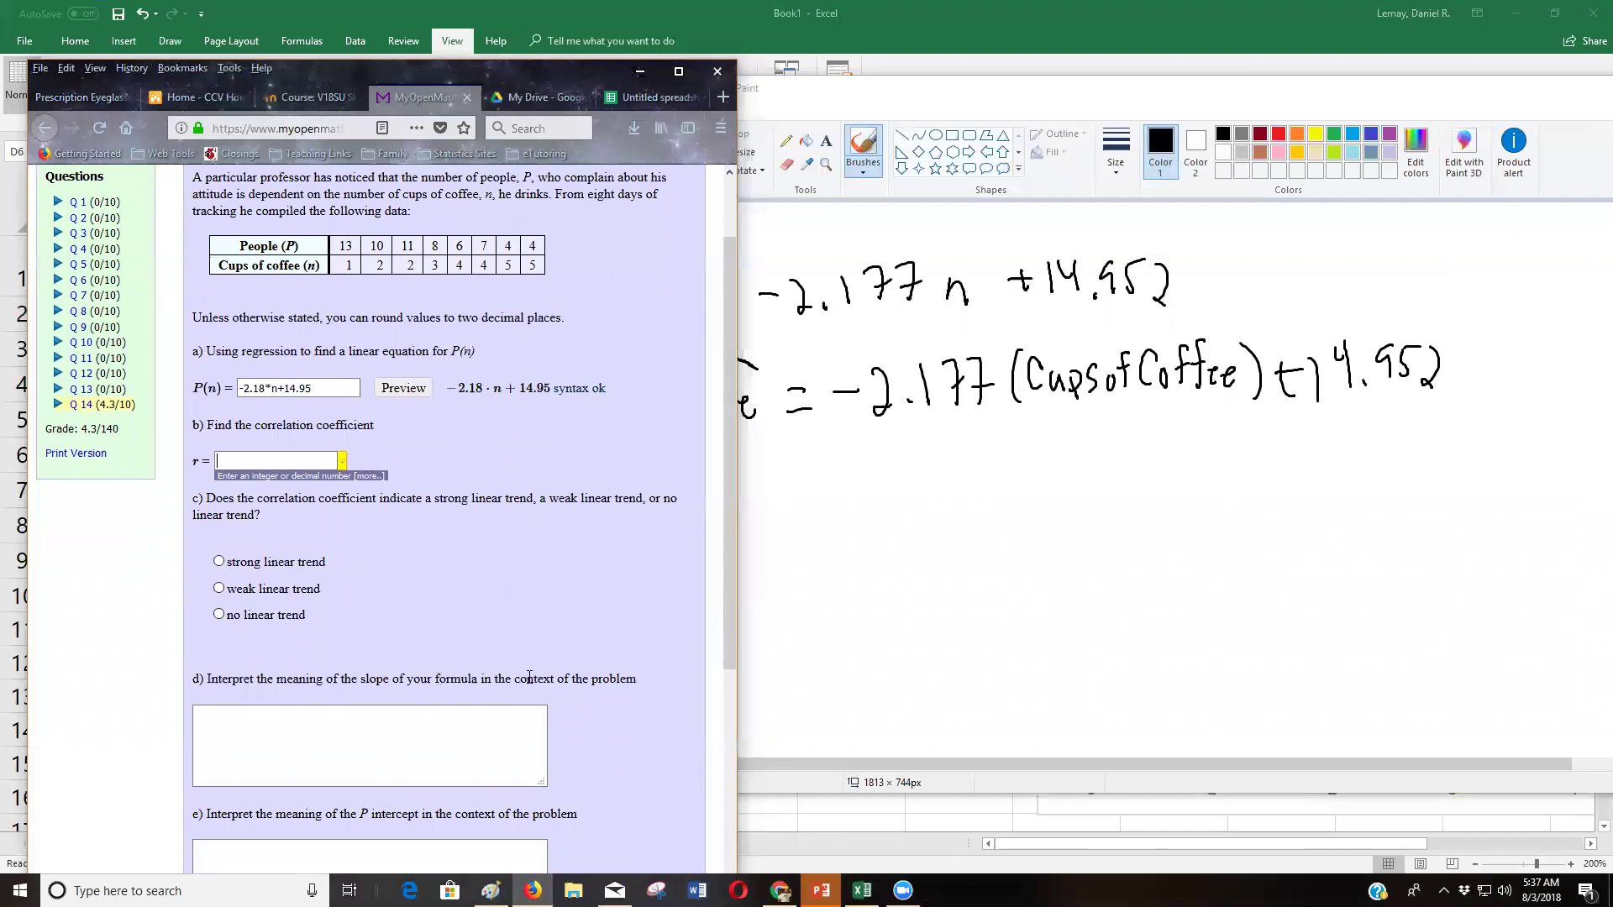
- Switch back to the Excel workbook and enter the label r in cell D5
click(855, 808)
click(438, 433)
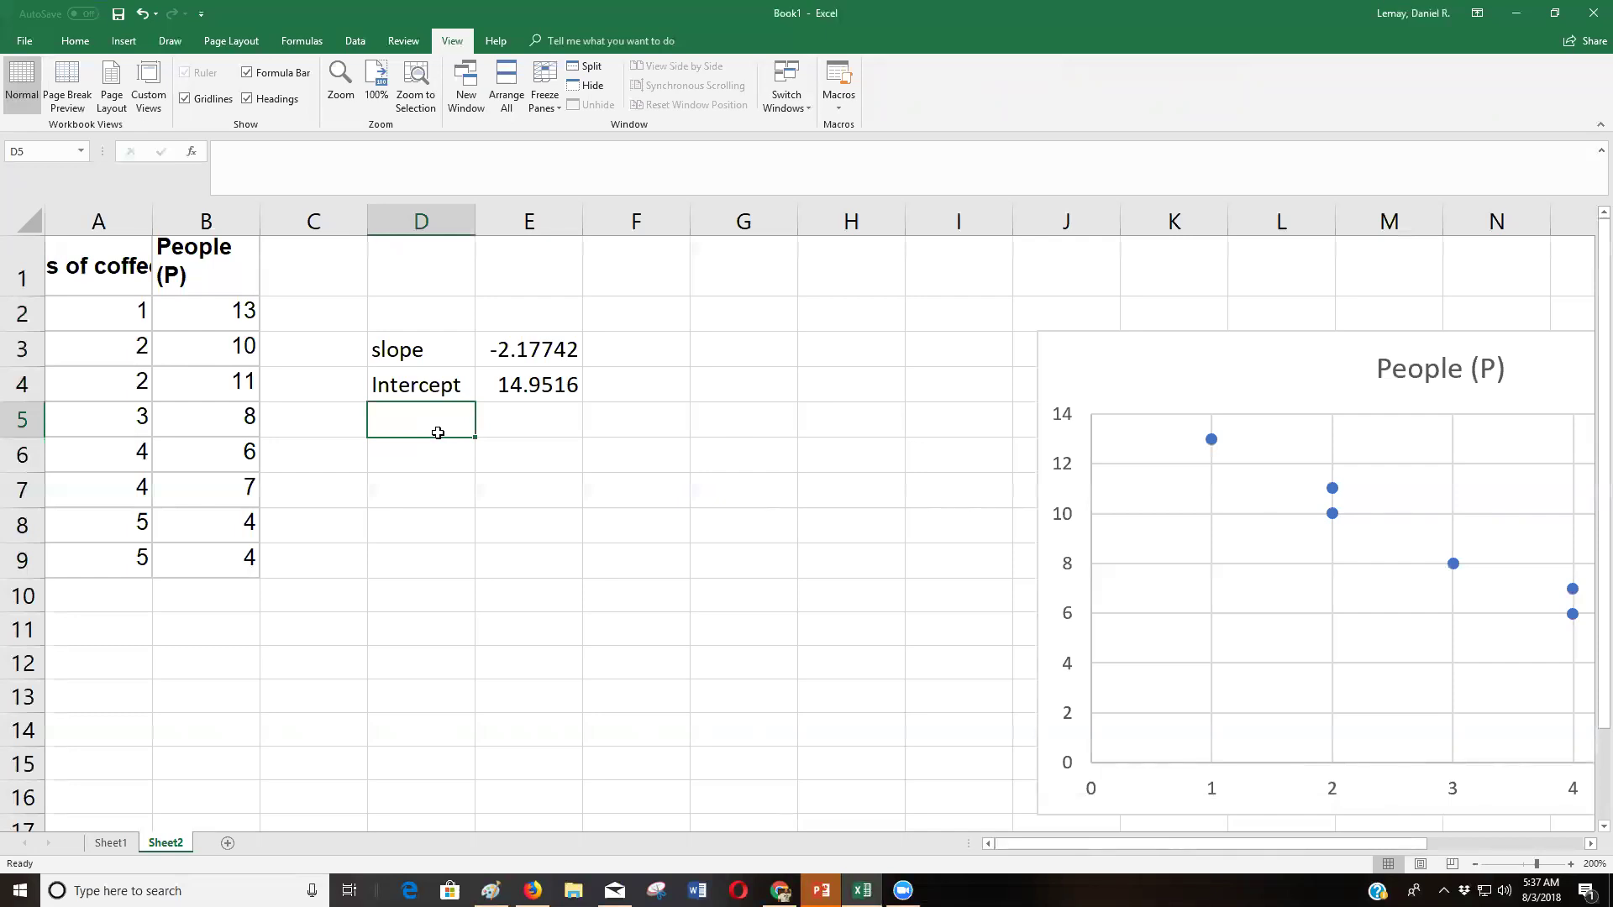
text(r)
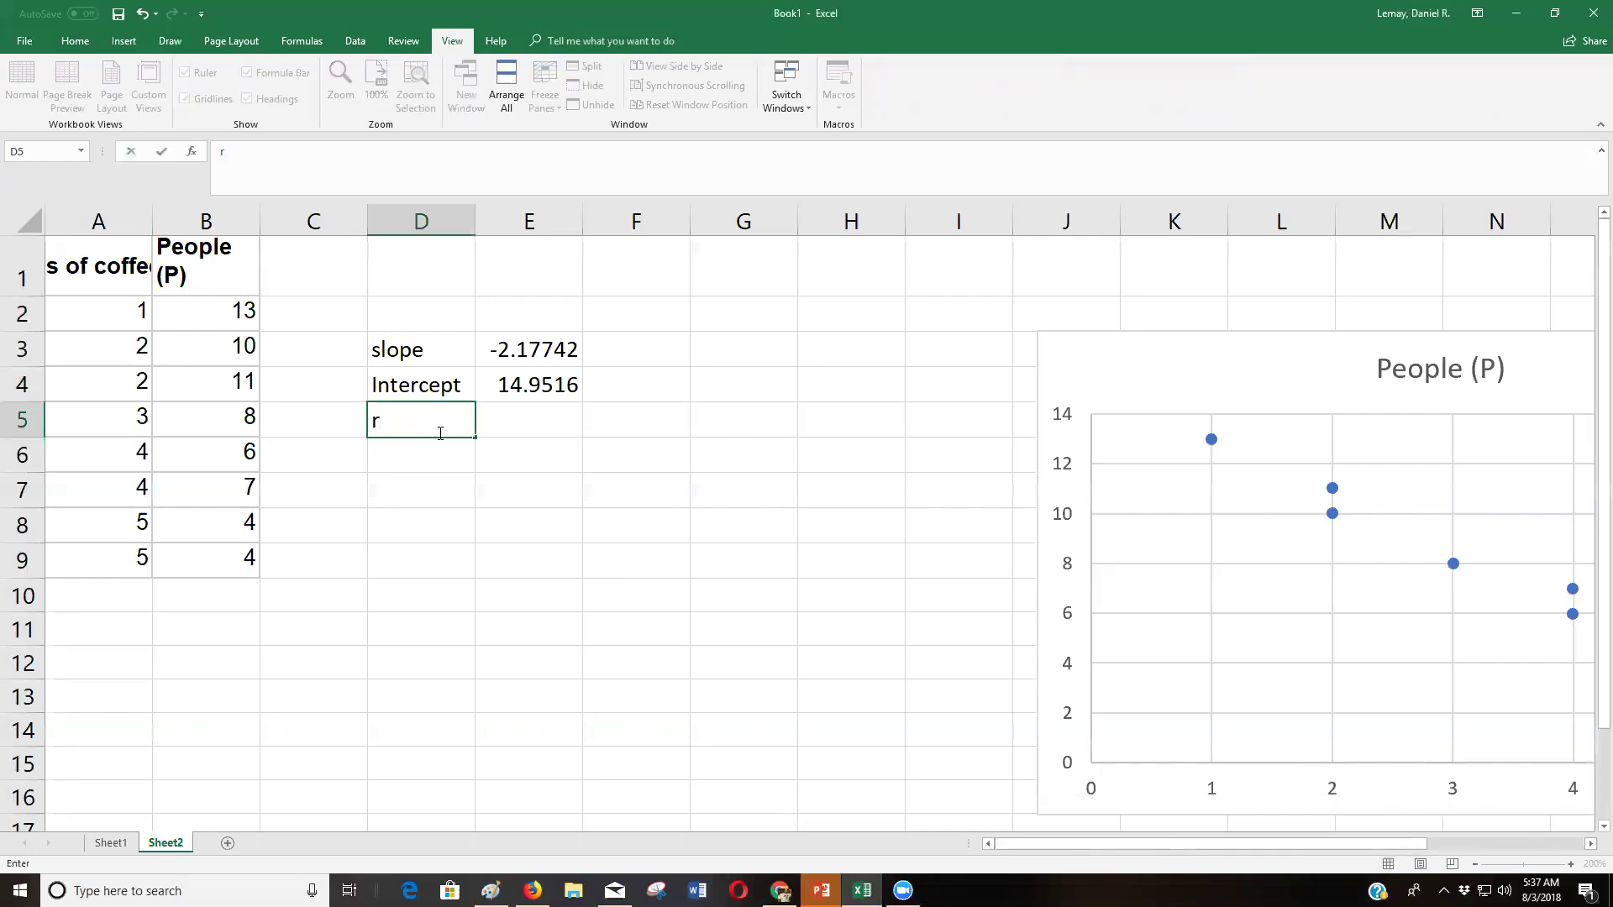
key(Tab)
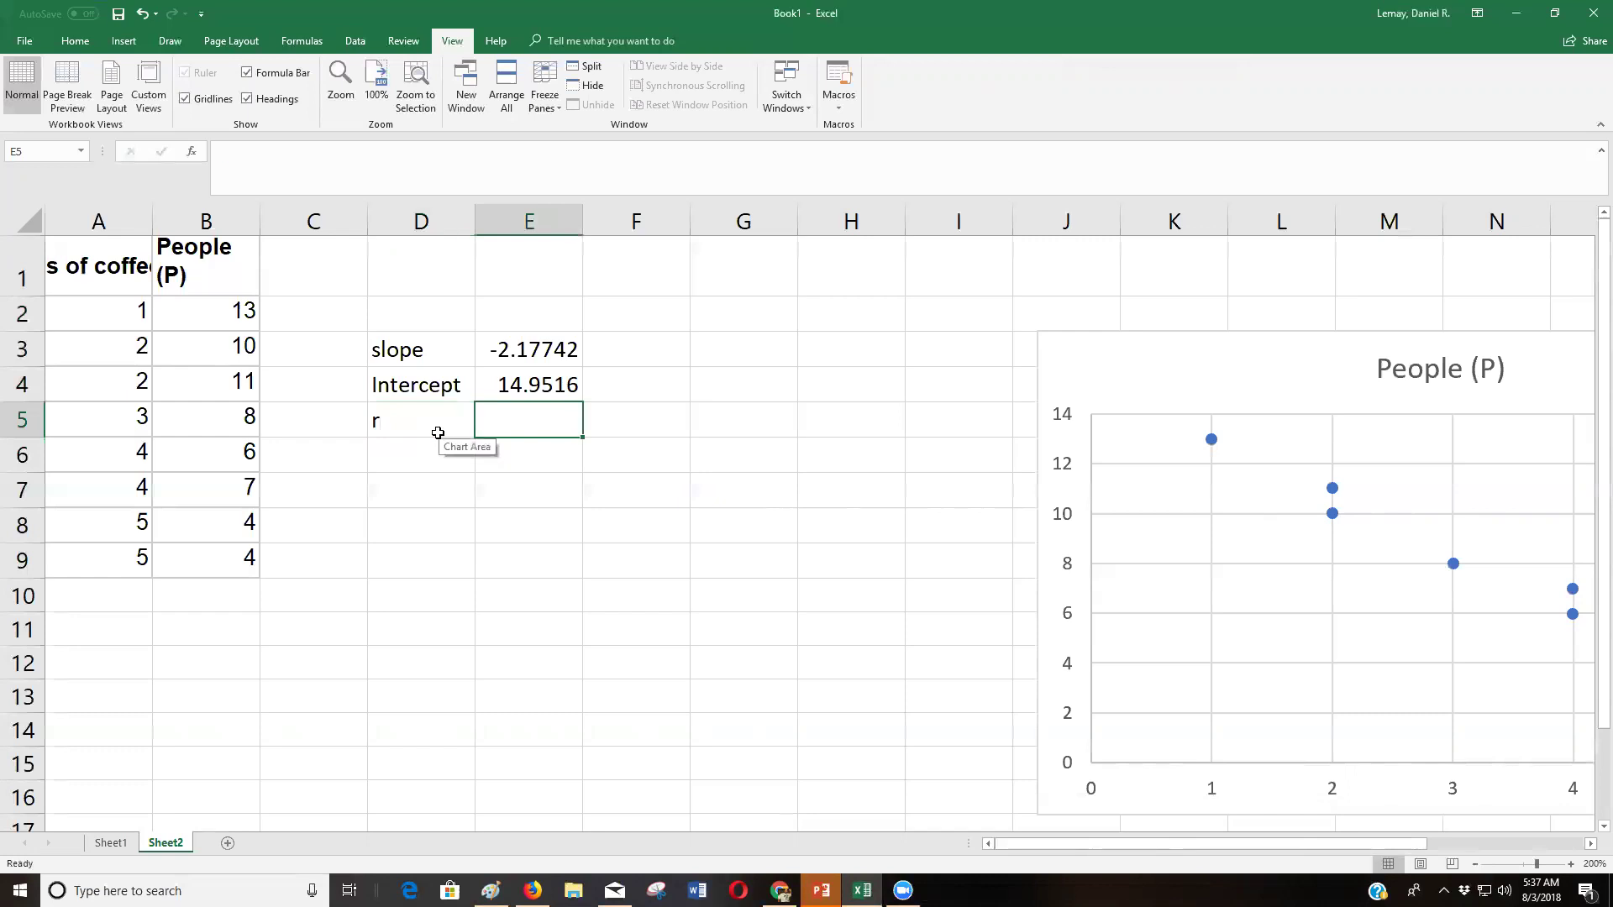
- Calculate the correlation coefficient in cell E5 with the CORREL function, using B2:B9 and A2:A9 as the two arrays
text(=c)
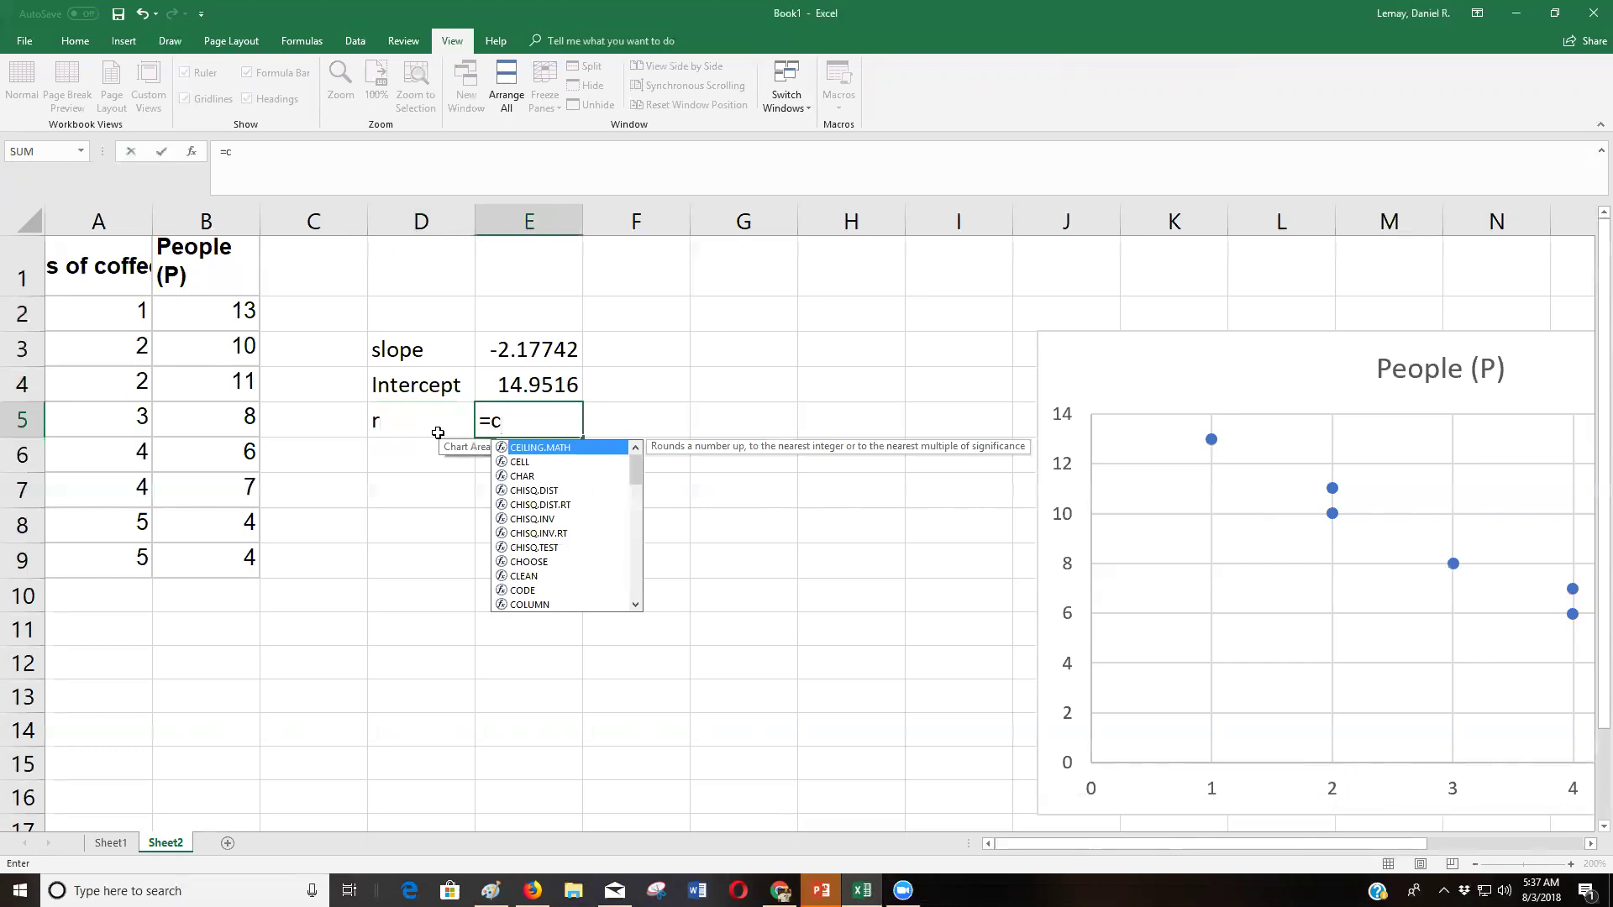
text(i)
key(BackSpace)
text(orrel)
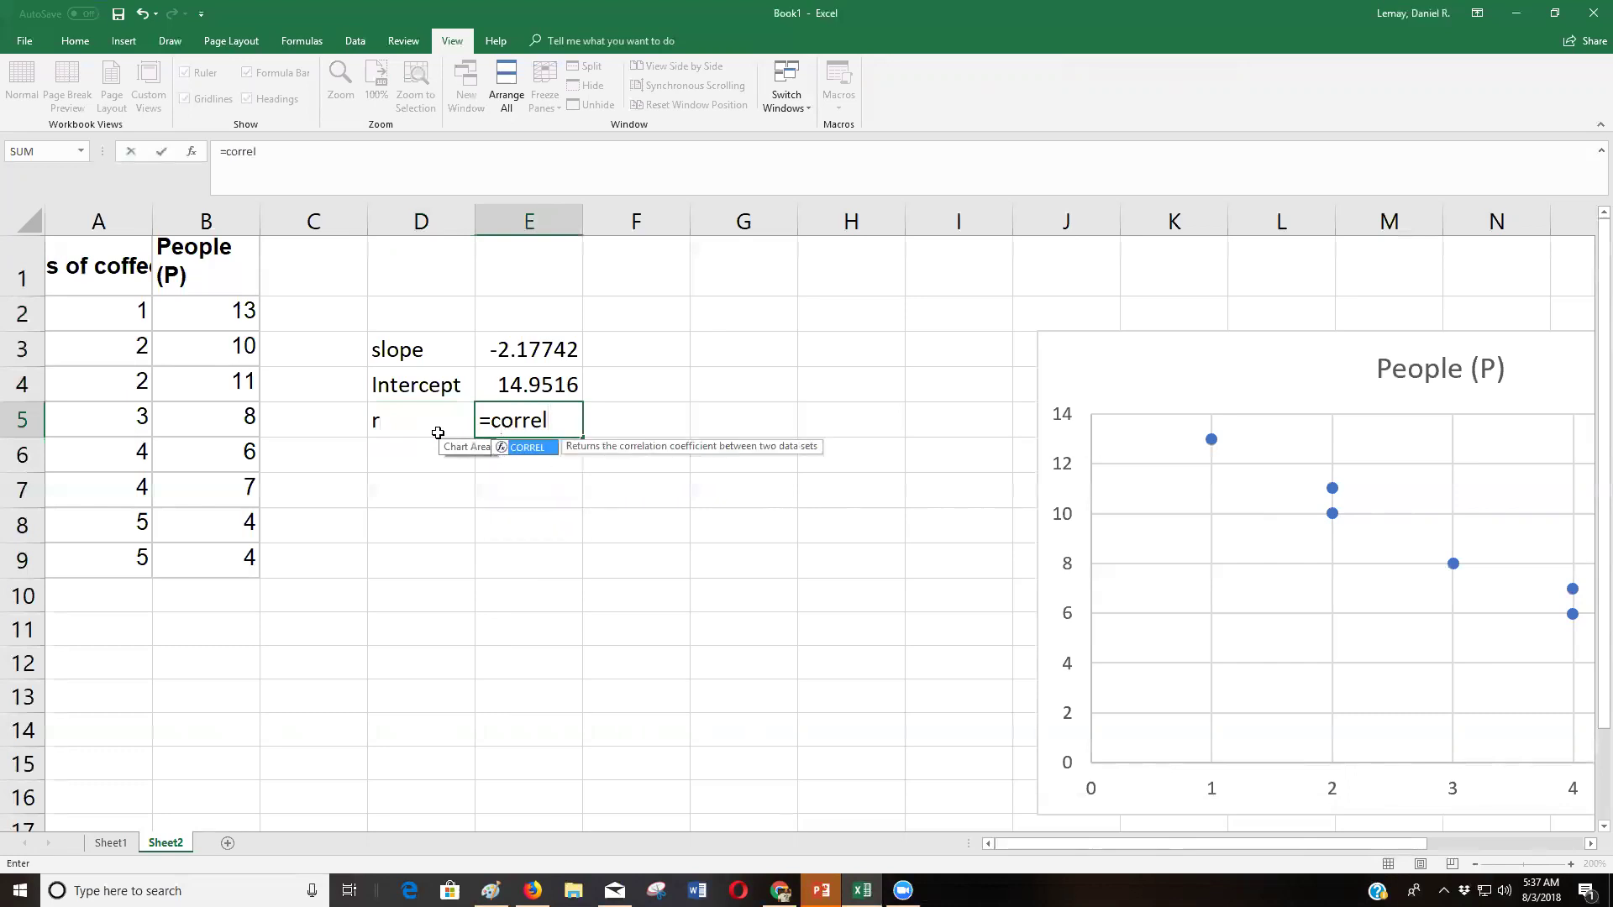
double_click(528, 451)
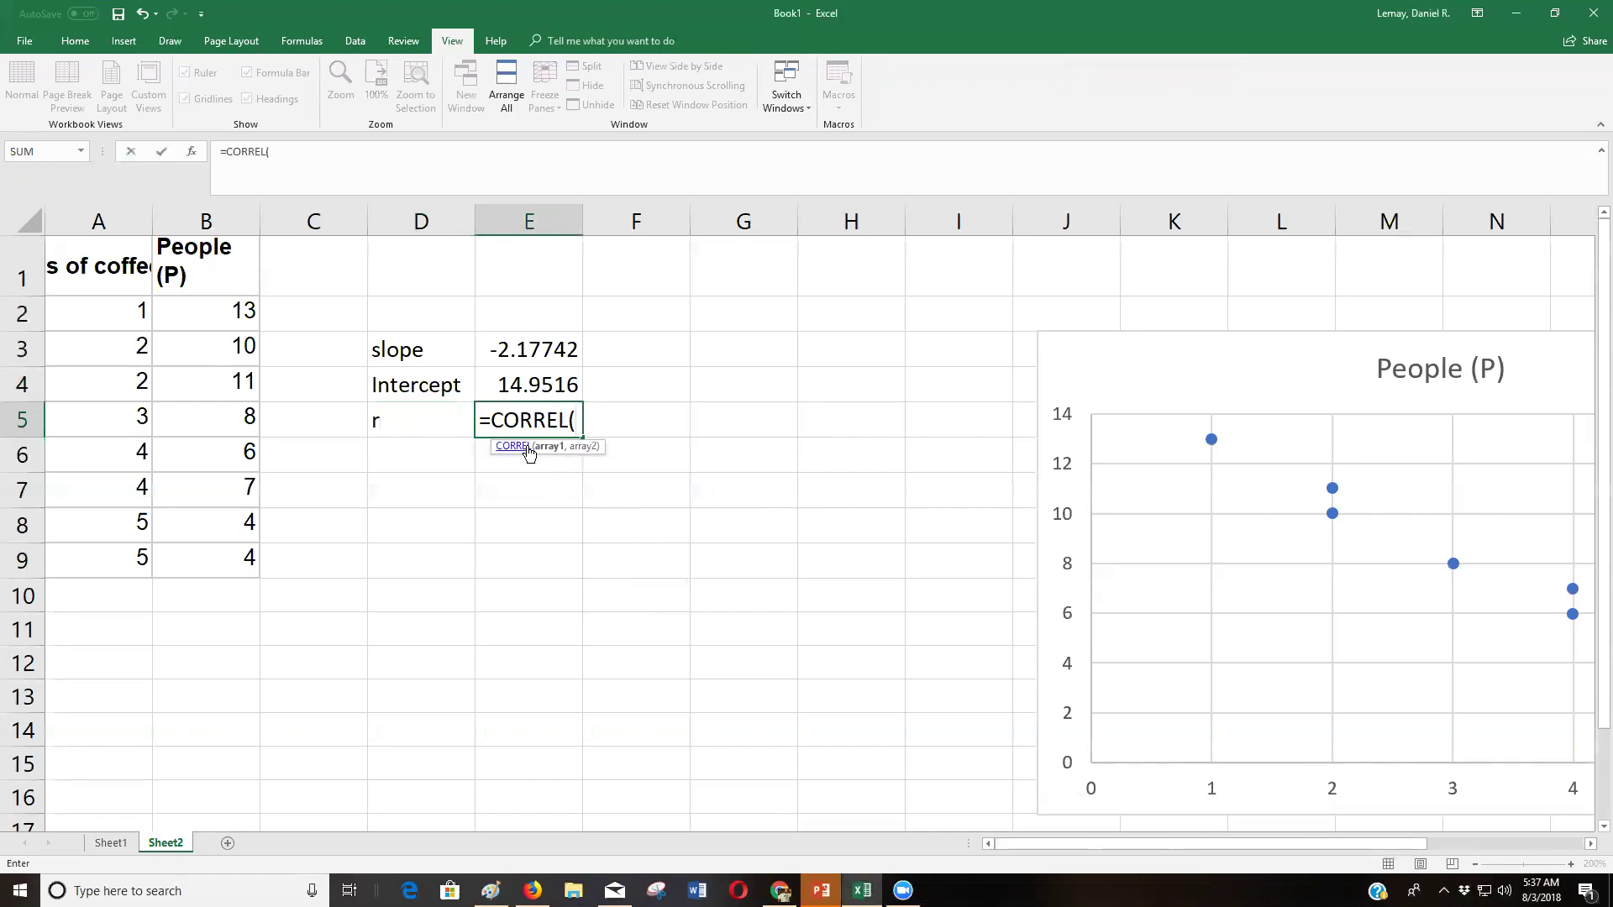
drag(203, 314, 213, 543)
text(,)
click(124, 316)
drag(115, 368, 130, 557)
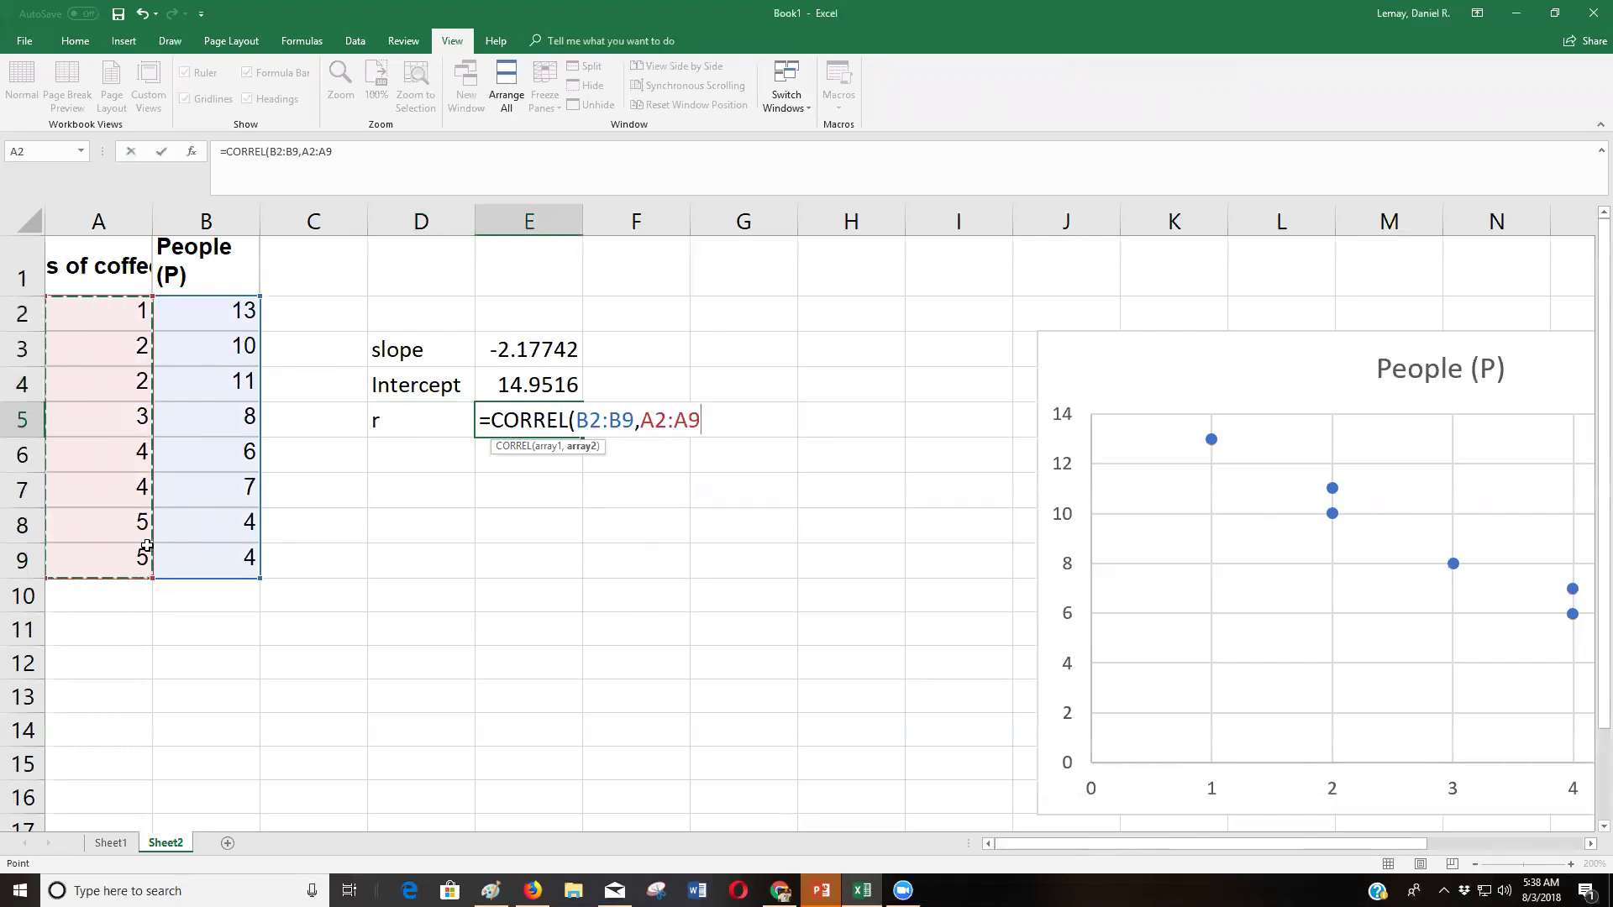
key(Return)
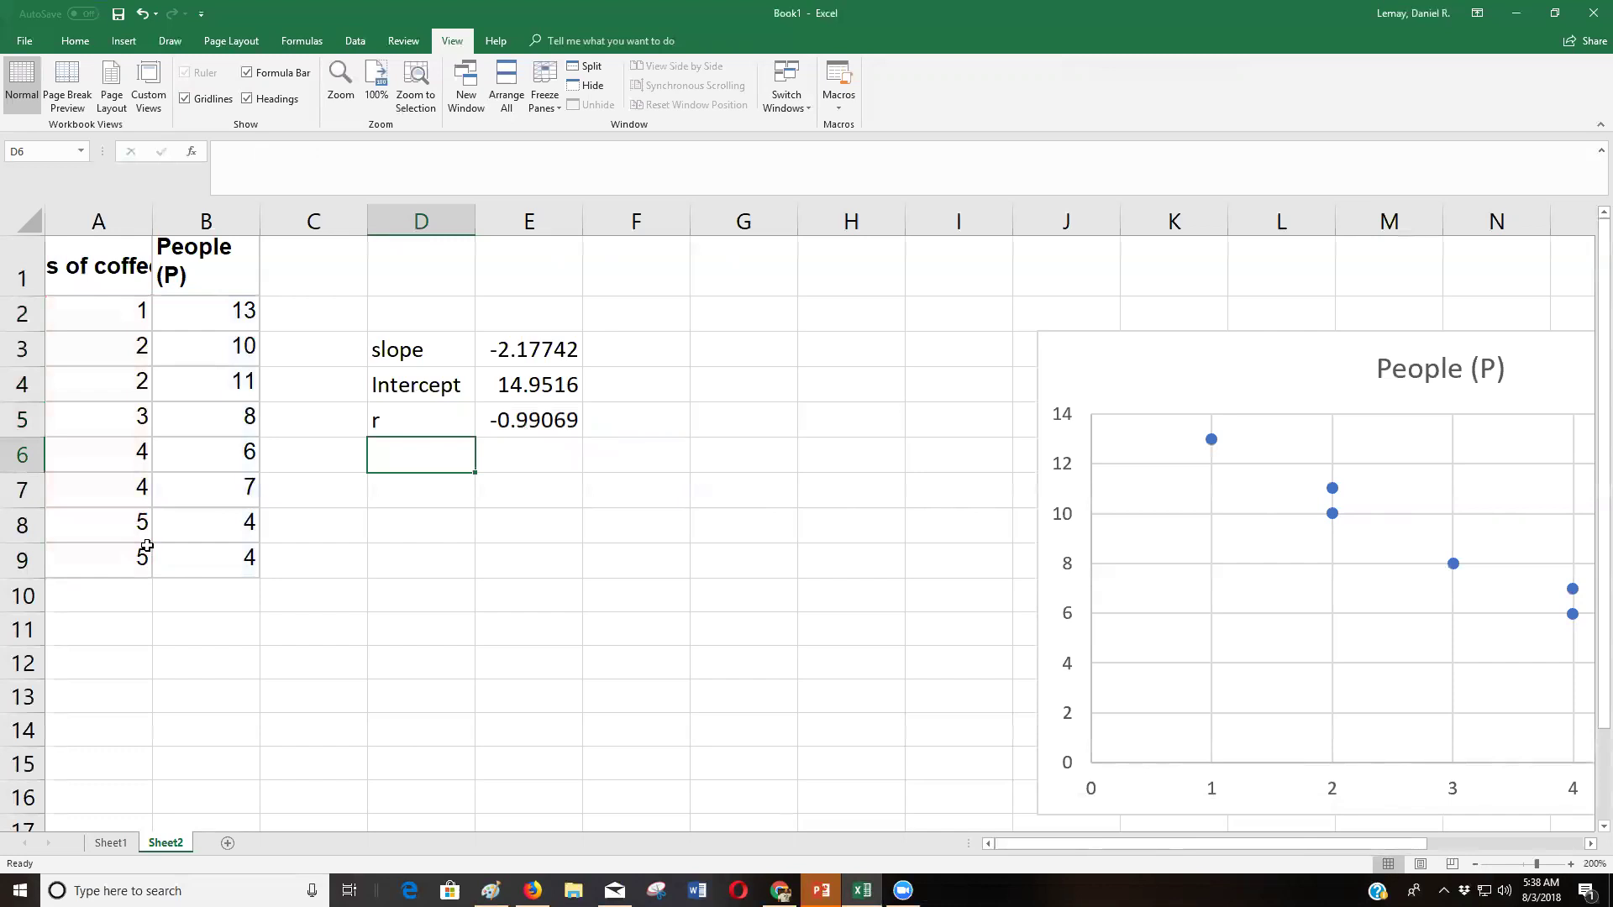
- Enter the label r^2 in cell D6 and calculate it in cell E6 as the square of E5
text(r^)
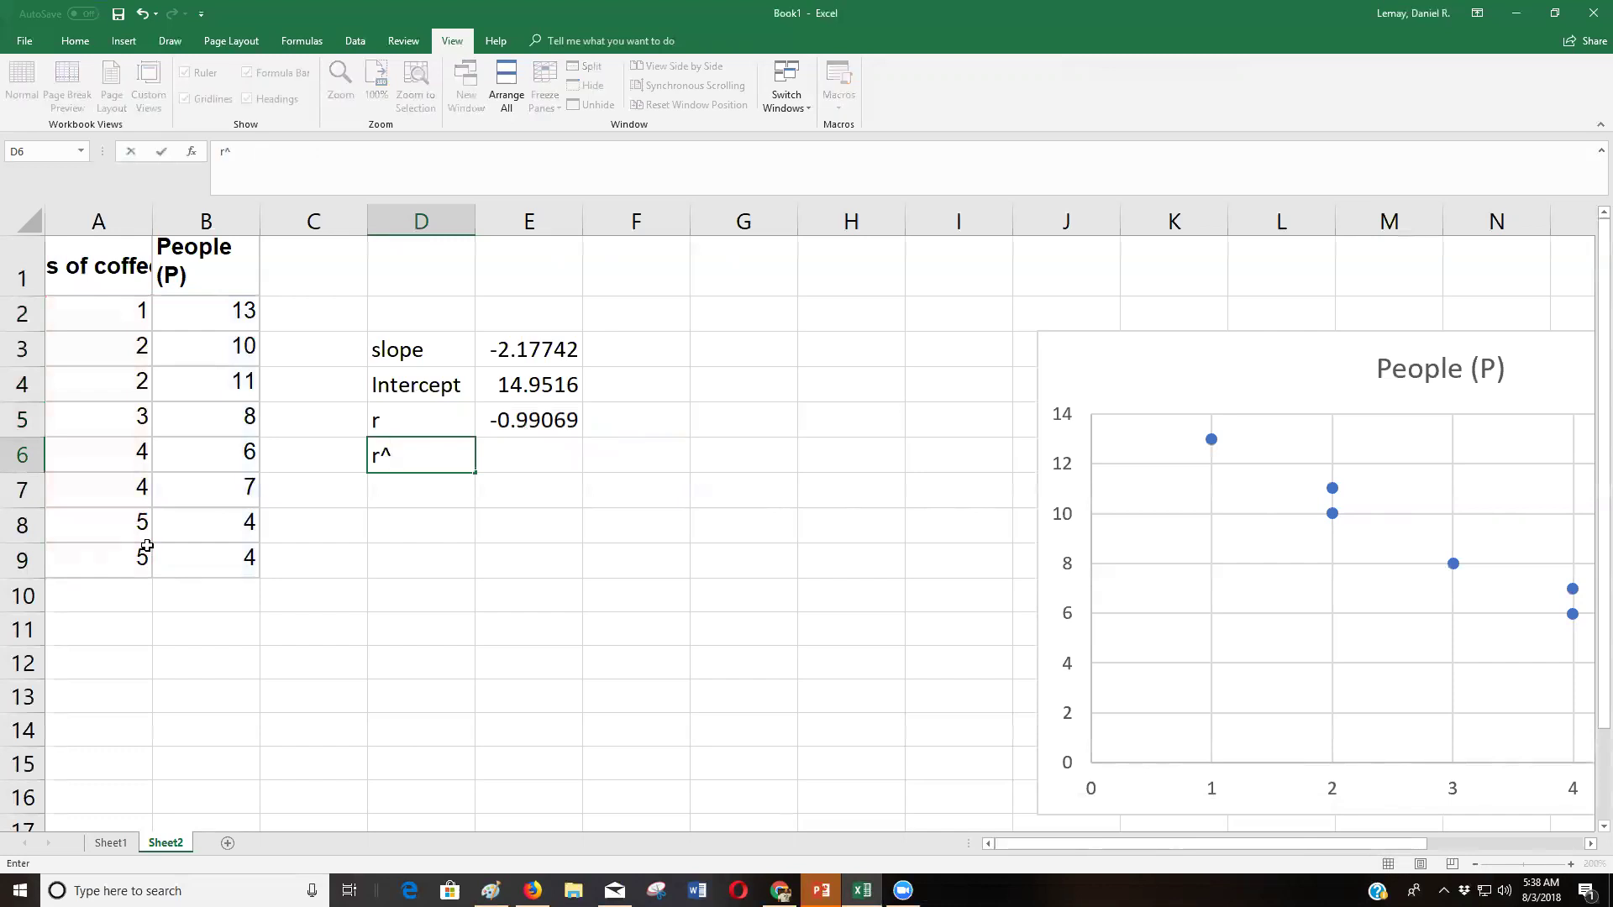
text(2)
key(Tab)
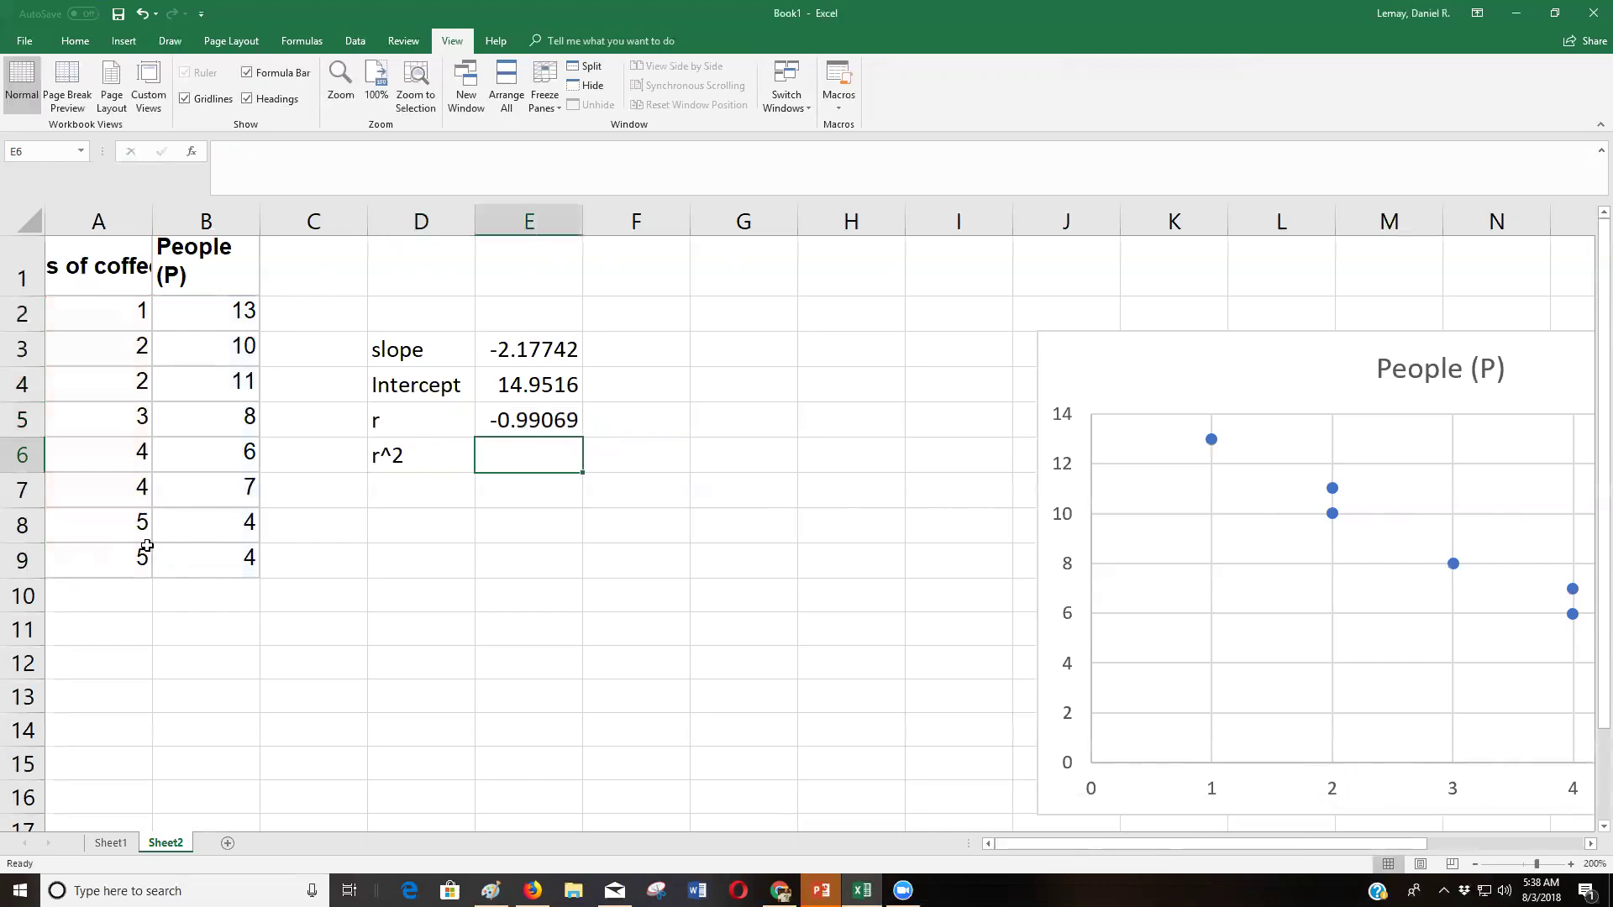
text(=)
click(533, 422)
text(^2)
key(Return)
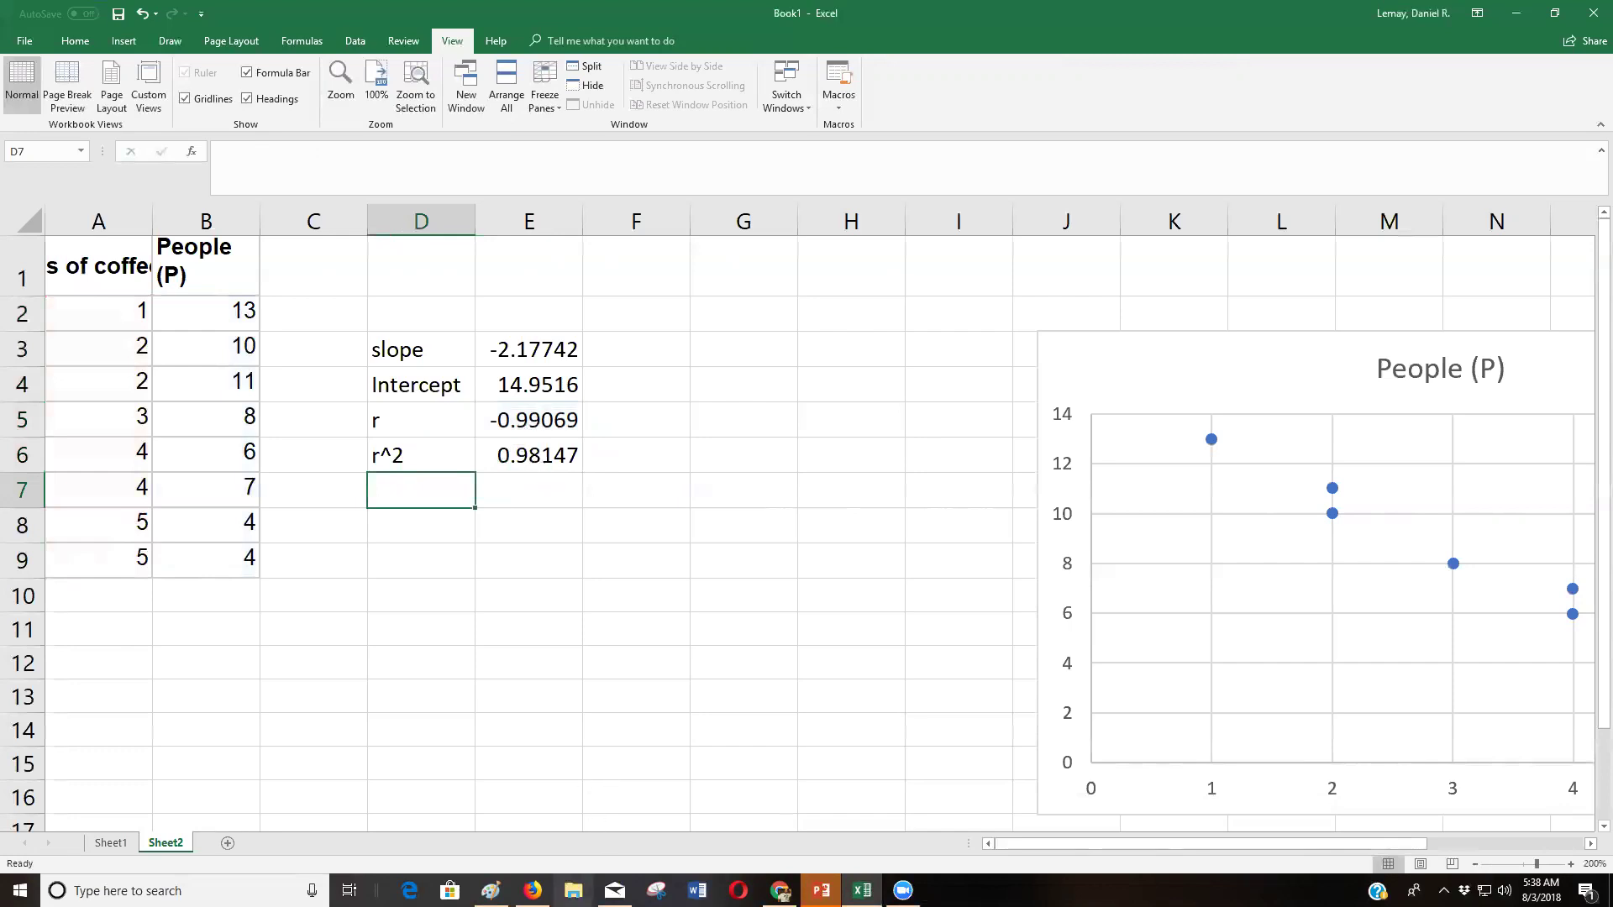
- Switch to the MyOpenMath homework in Firefox, answer part b with -0.991 and choose strong linear trend for part c
click(532, 890)
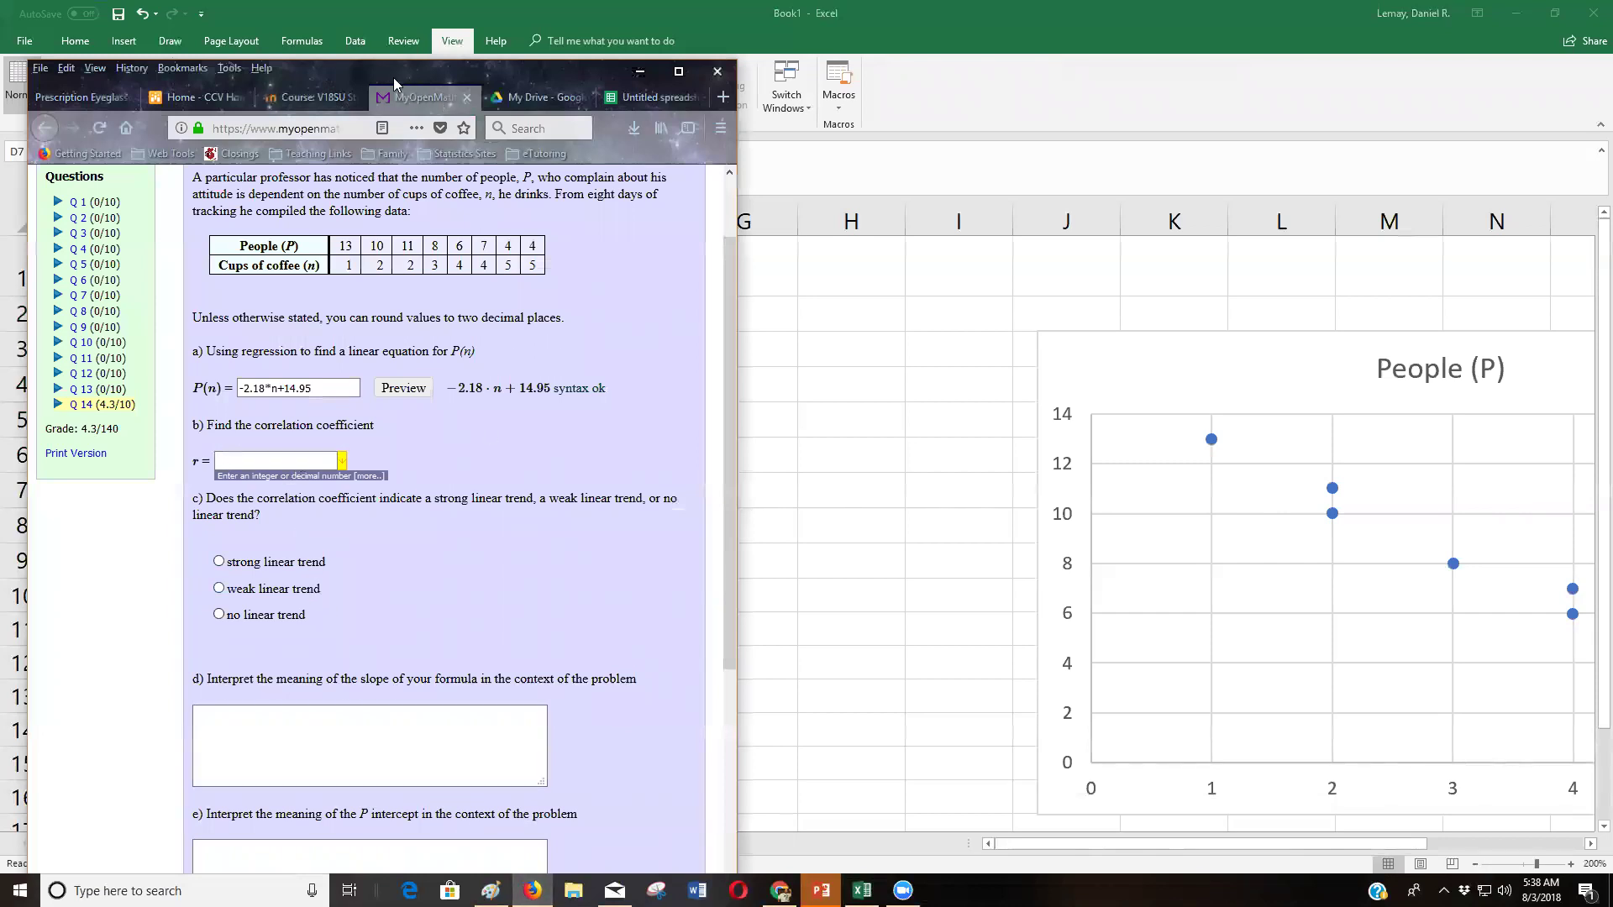
drag(362, 74, 1005, 188)
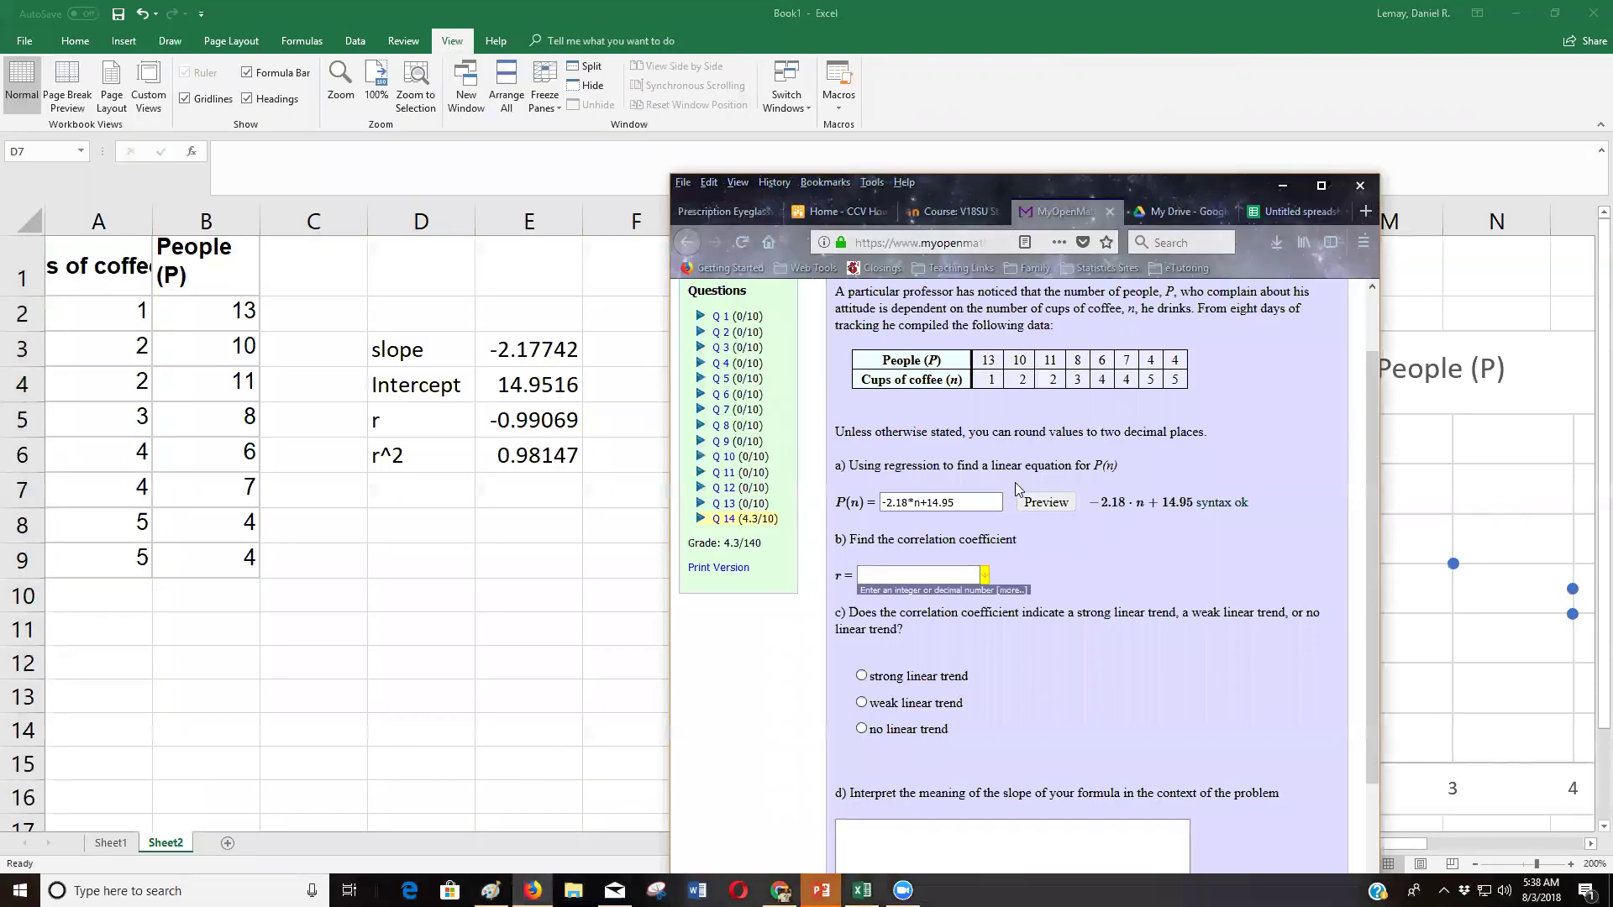
text(-0.991)
click(1082, 669)
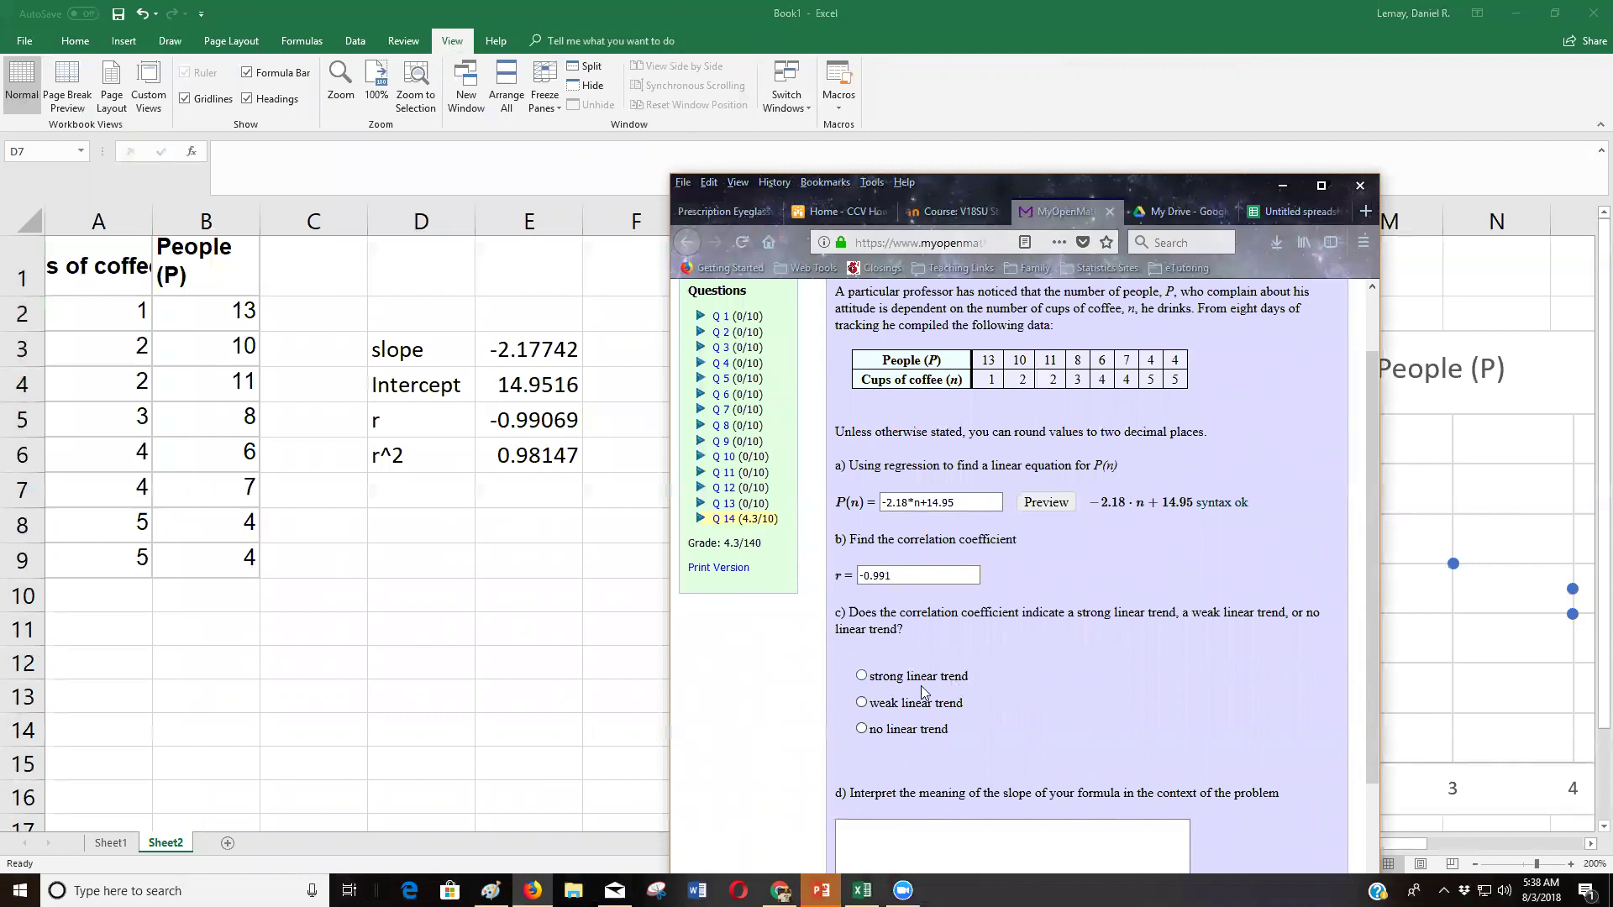
click(866, 677)
scroll(1000, 724, down, 2)
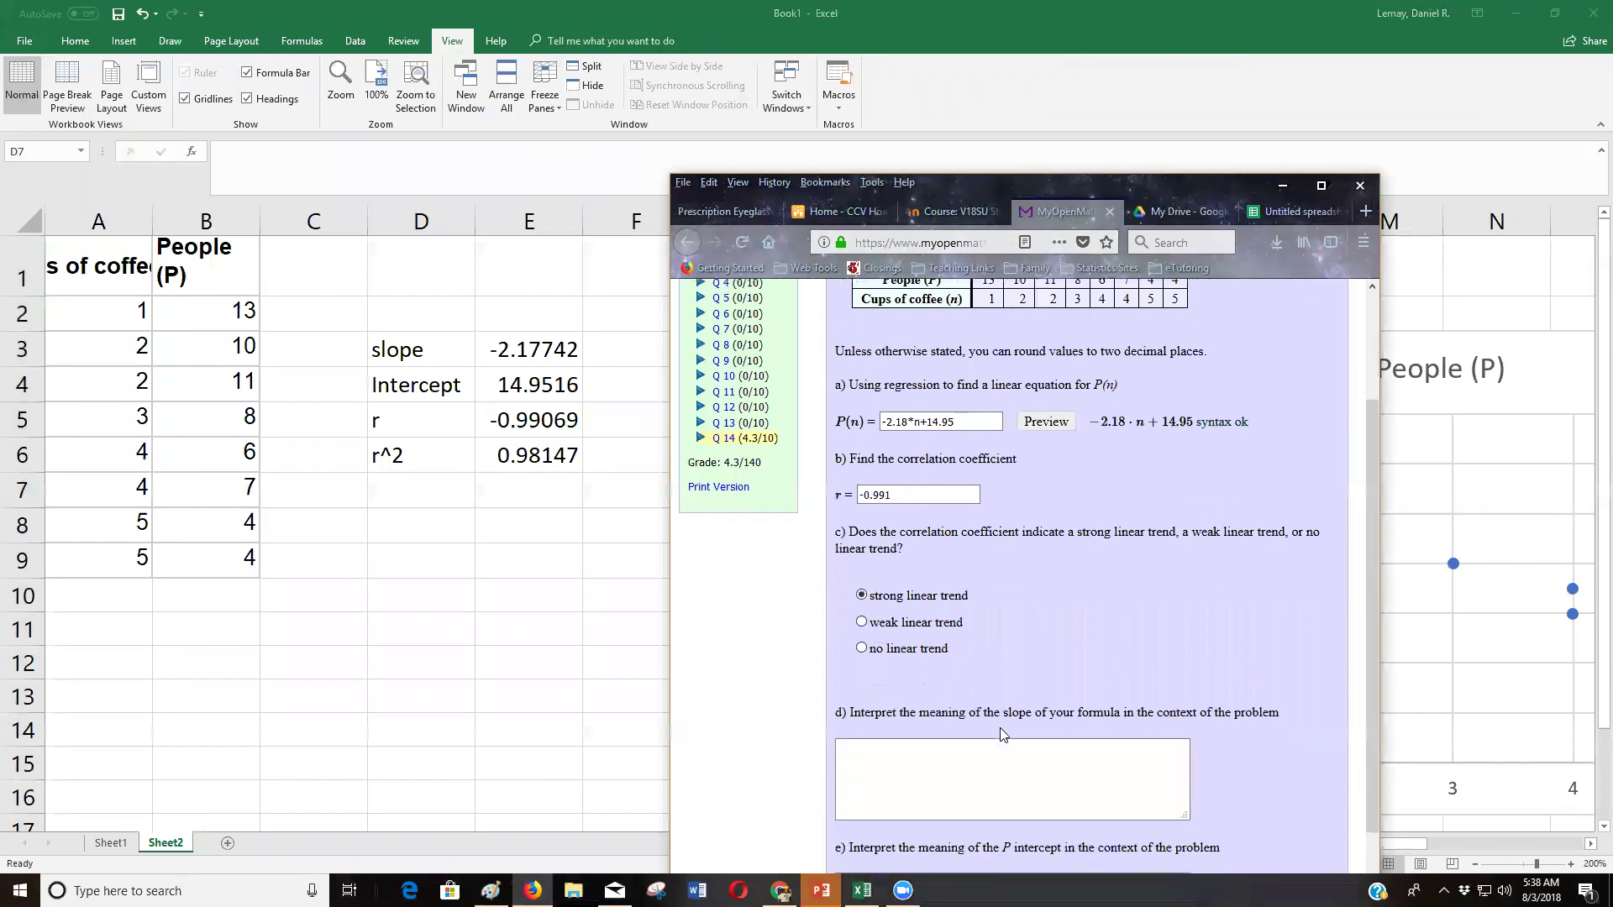
- Examine the slope and intercept of the part a equation in relation to interpretation questions d and e
click(998, 751)
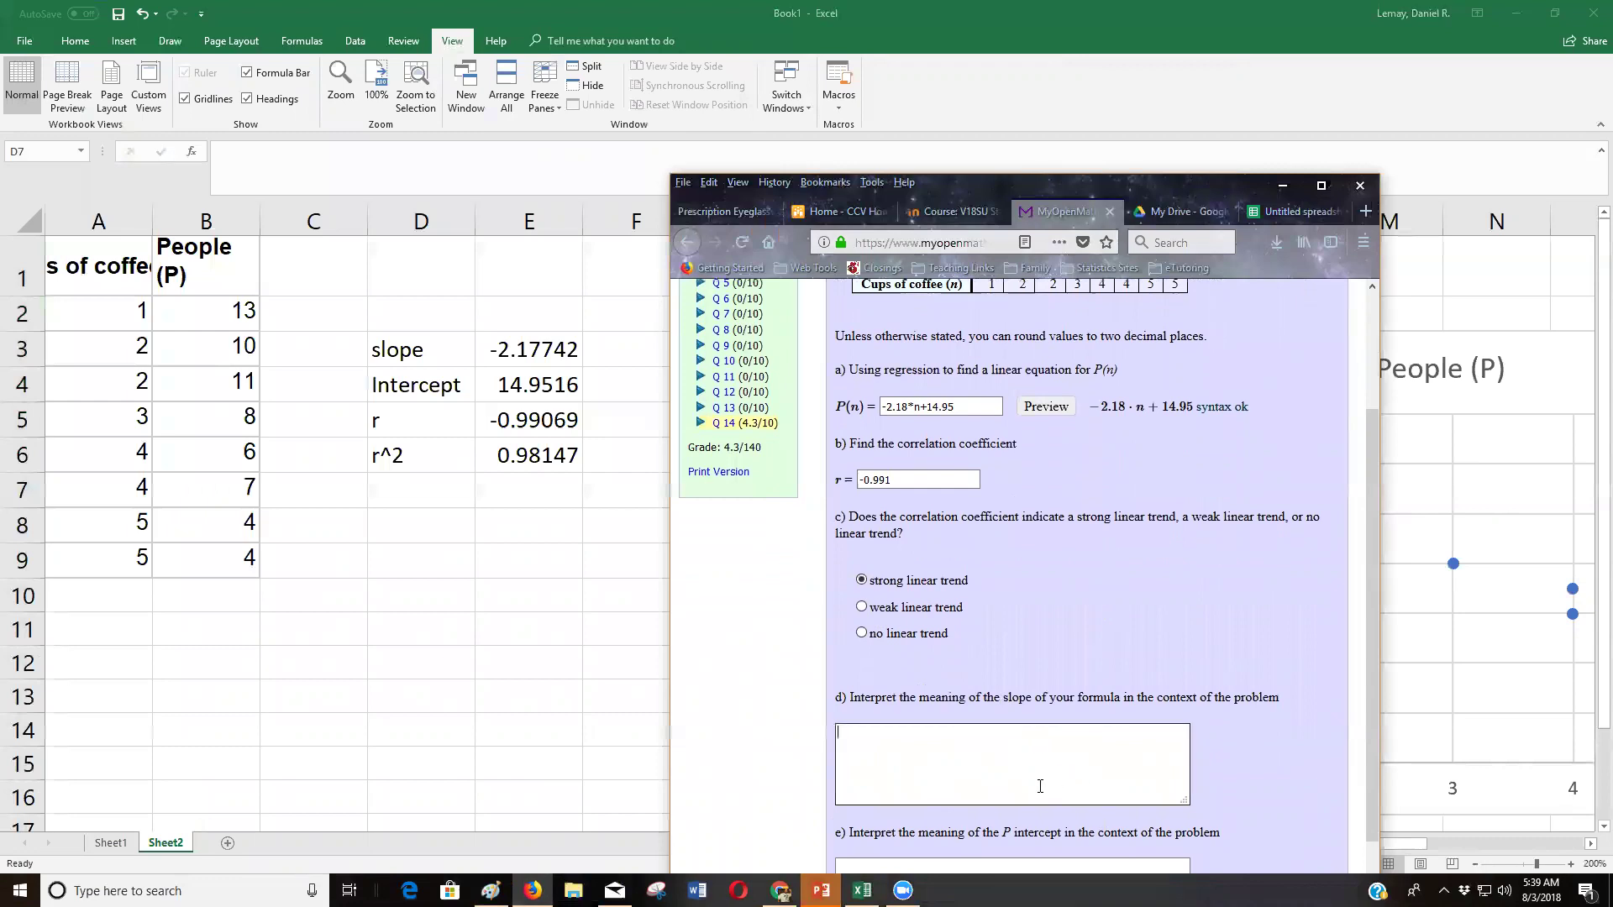
scroll(1016, 810, up, 2)
click(1017, 821)
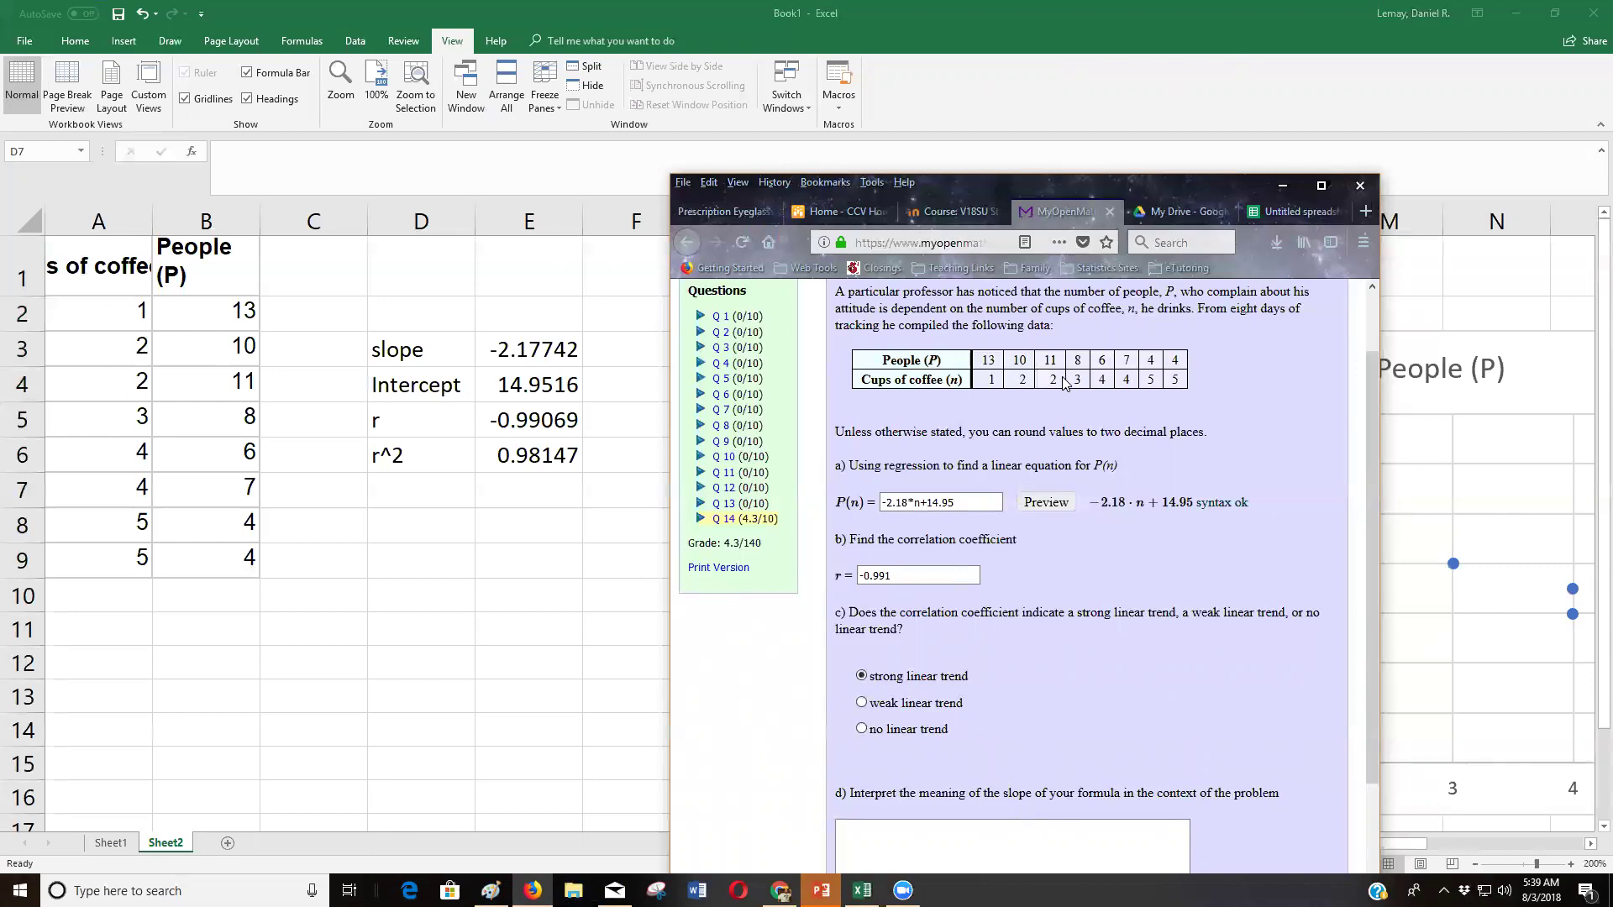
drag(906, 503, 875, 503)
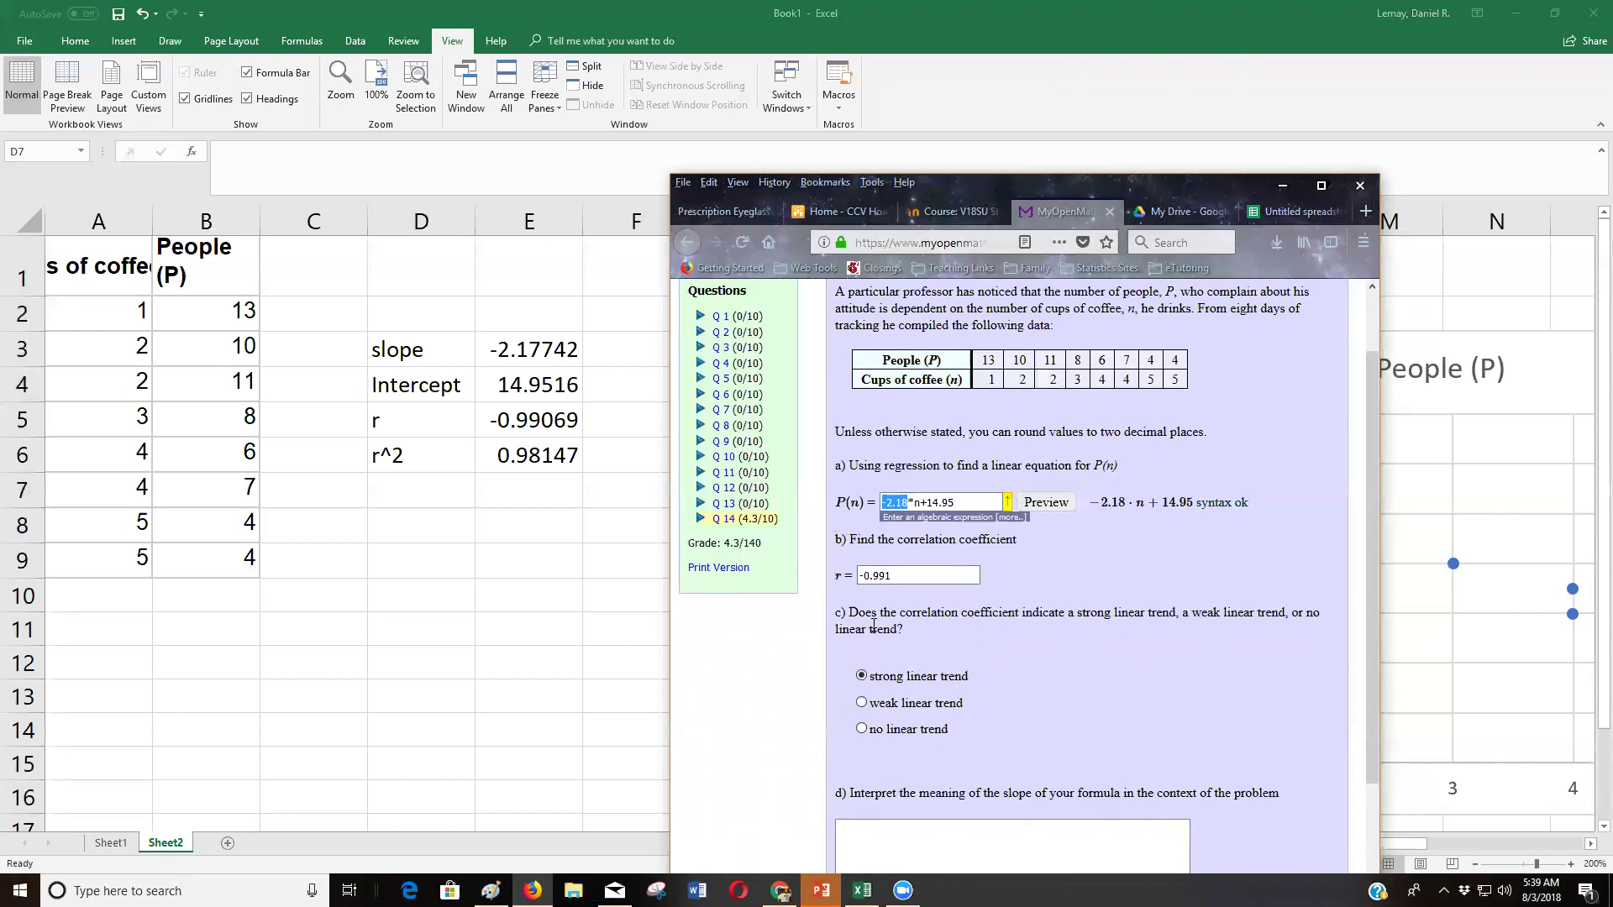
scroll(874, 601, down, 8)
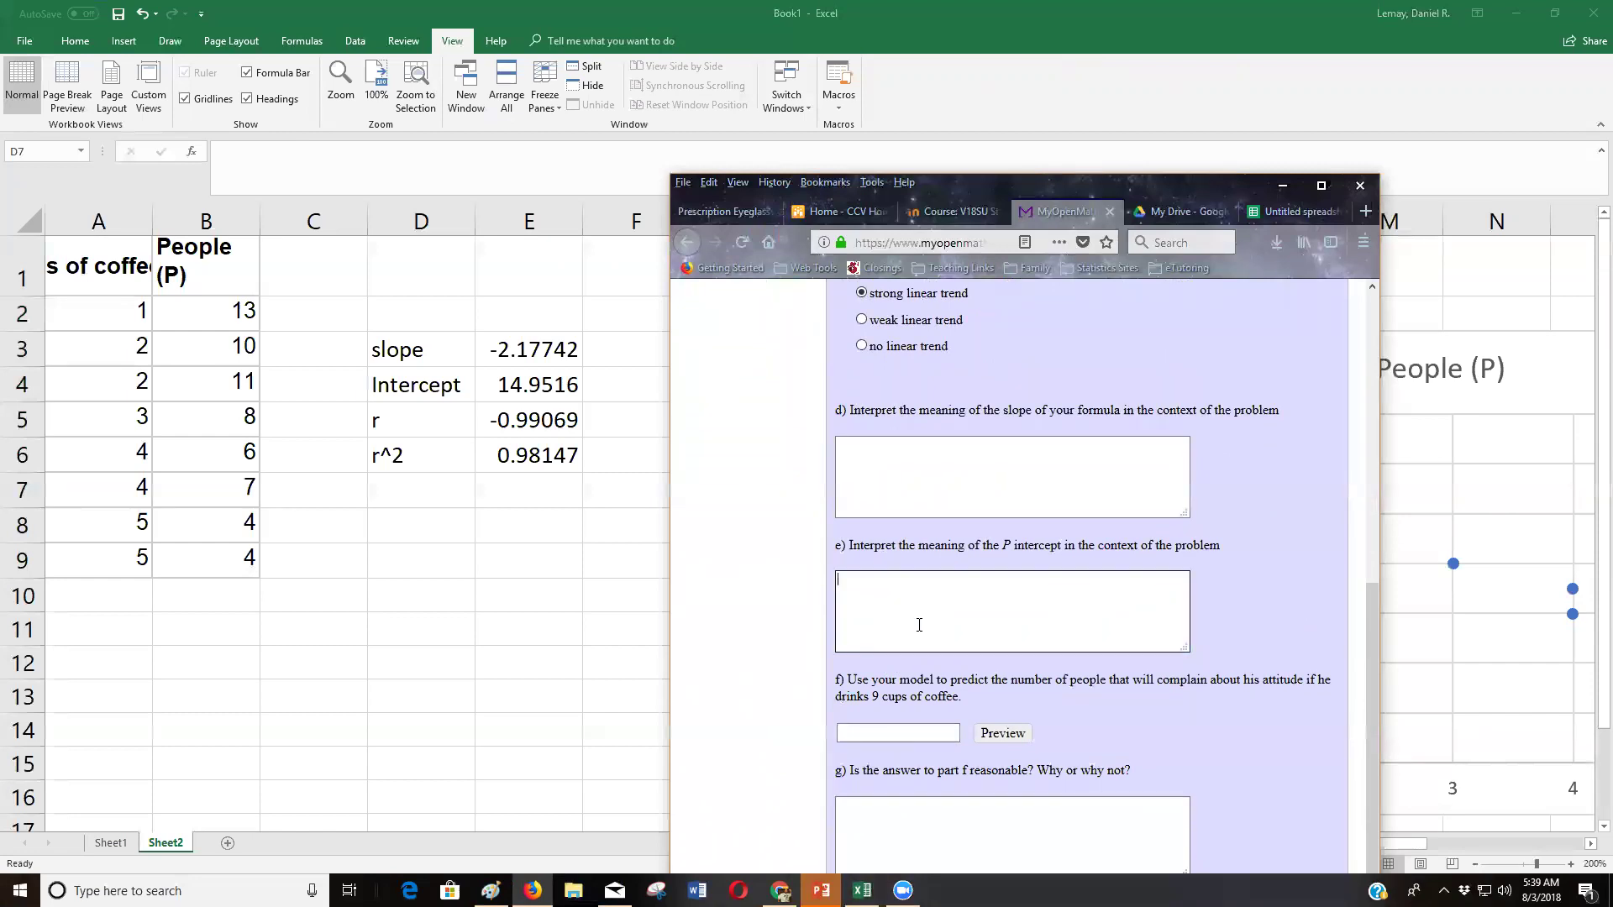
scroll(1047, 656, up, 8)
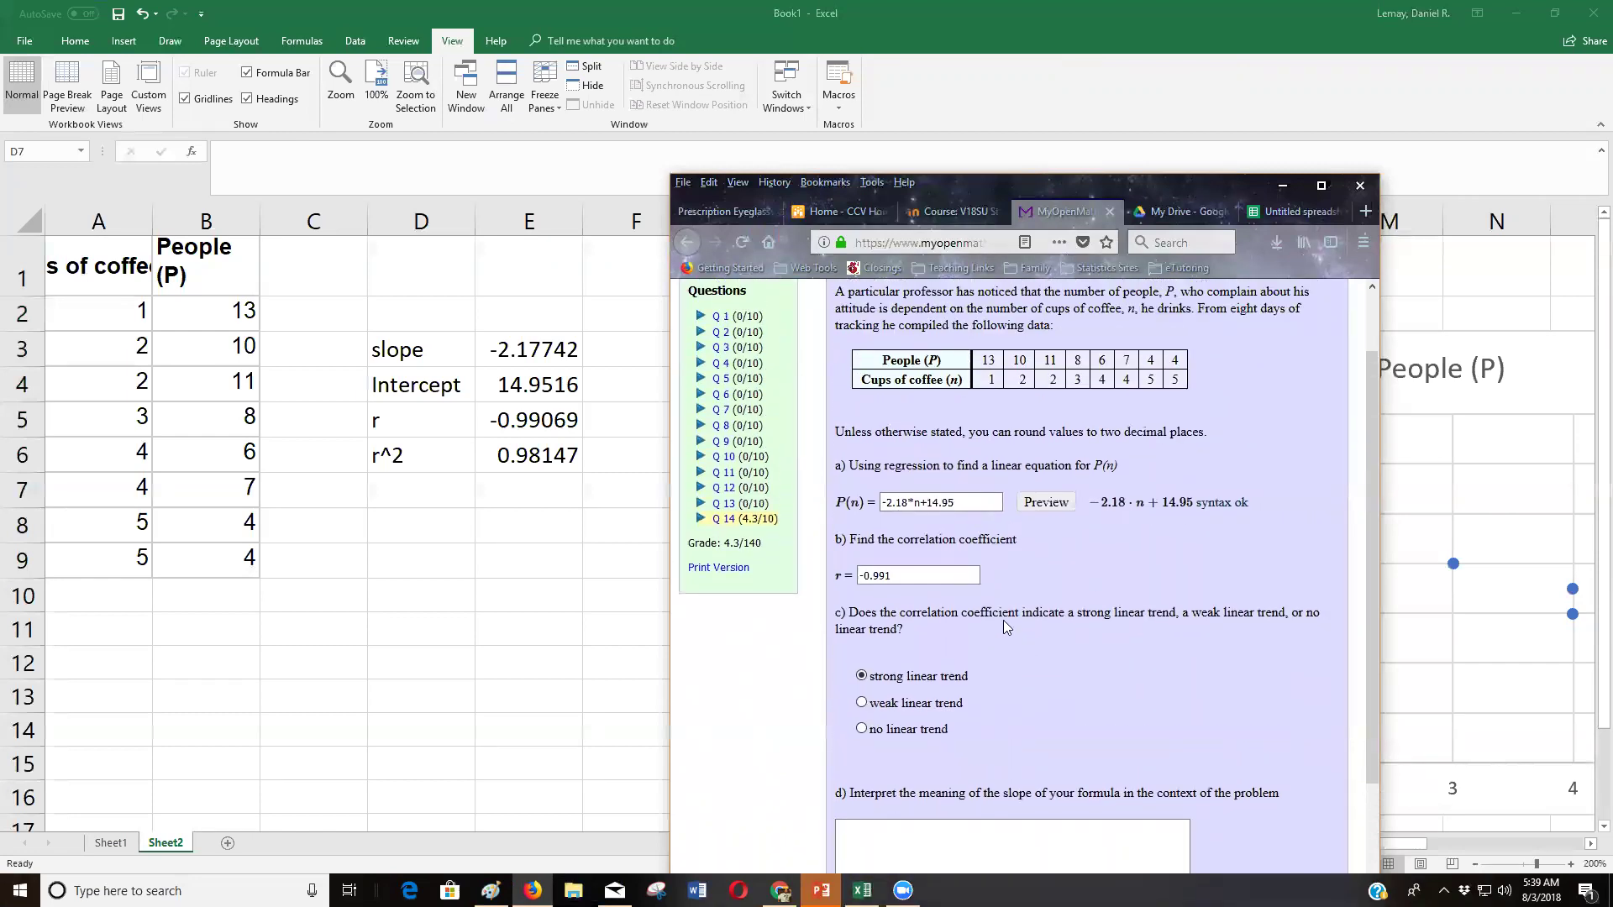
drag(954, 508, 926, 503)
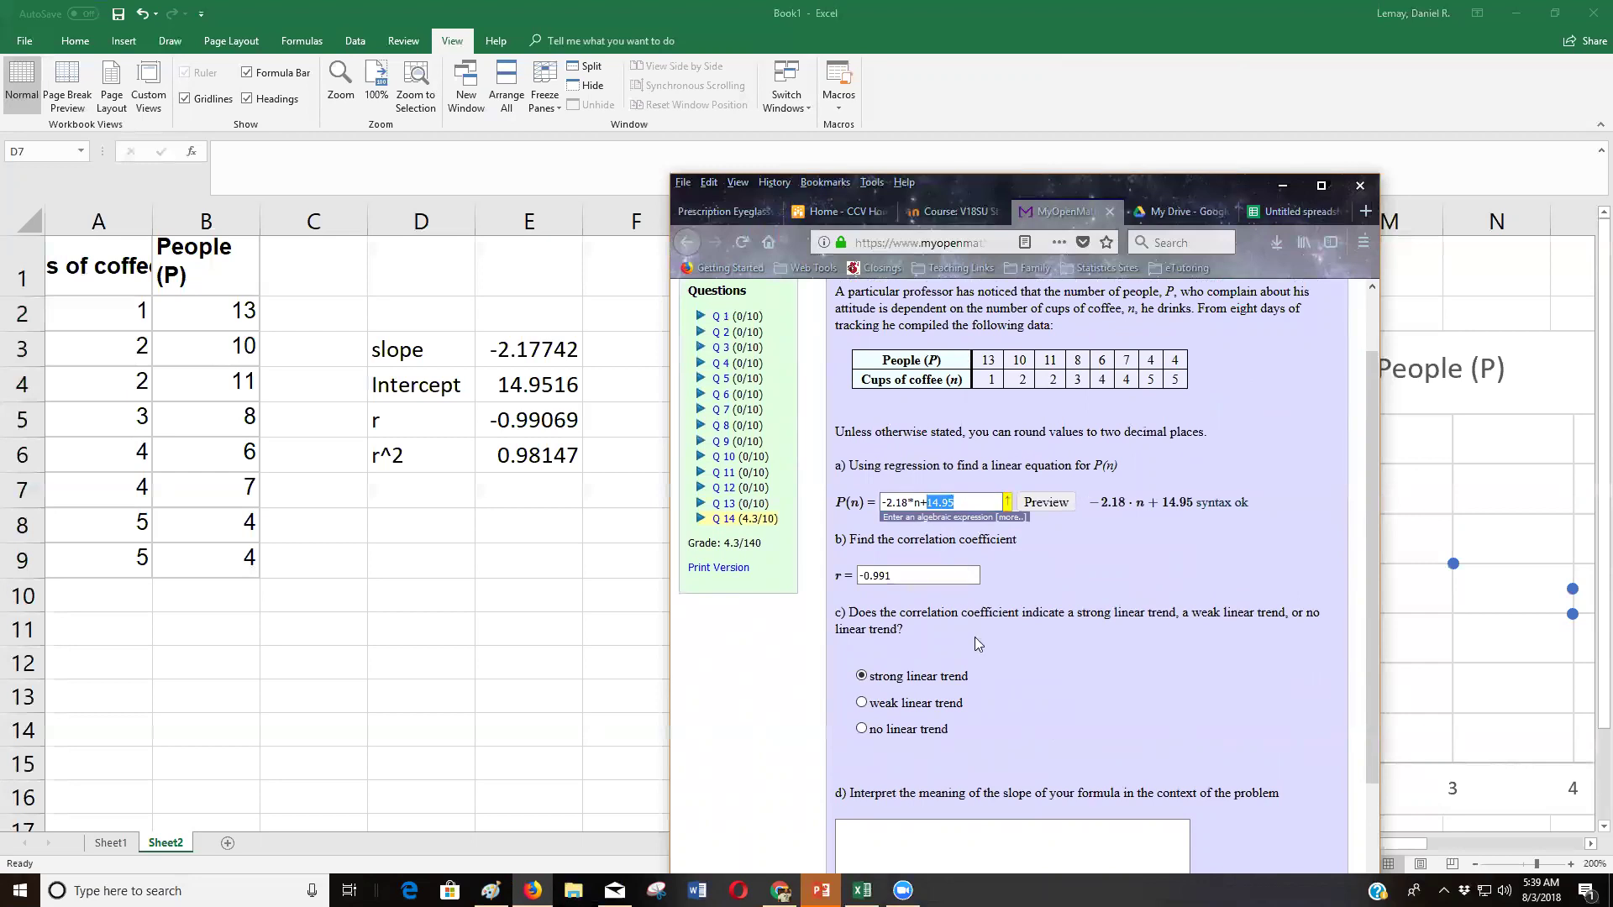
scroll(980, 722, down, 5)
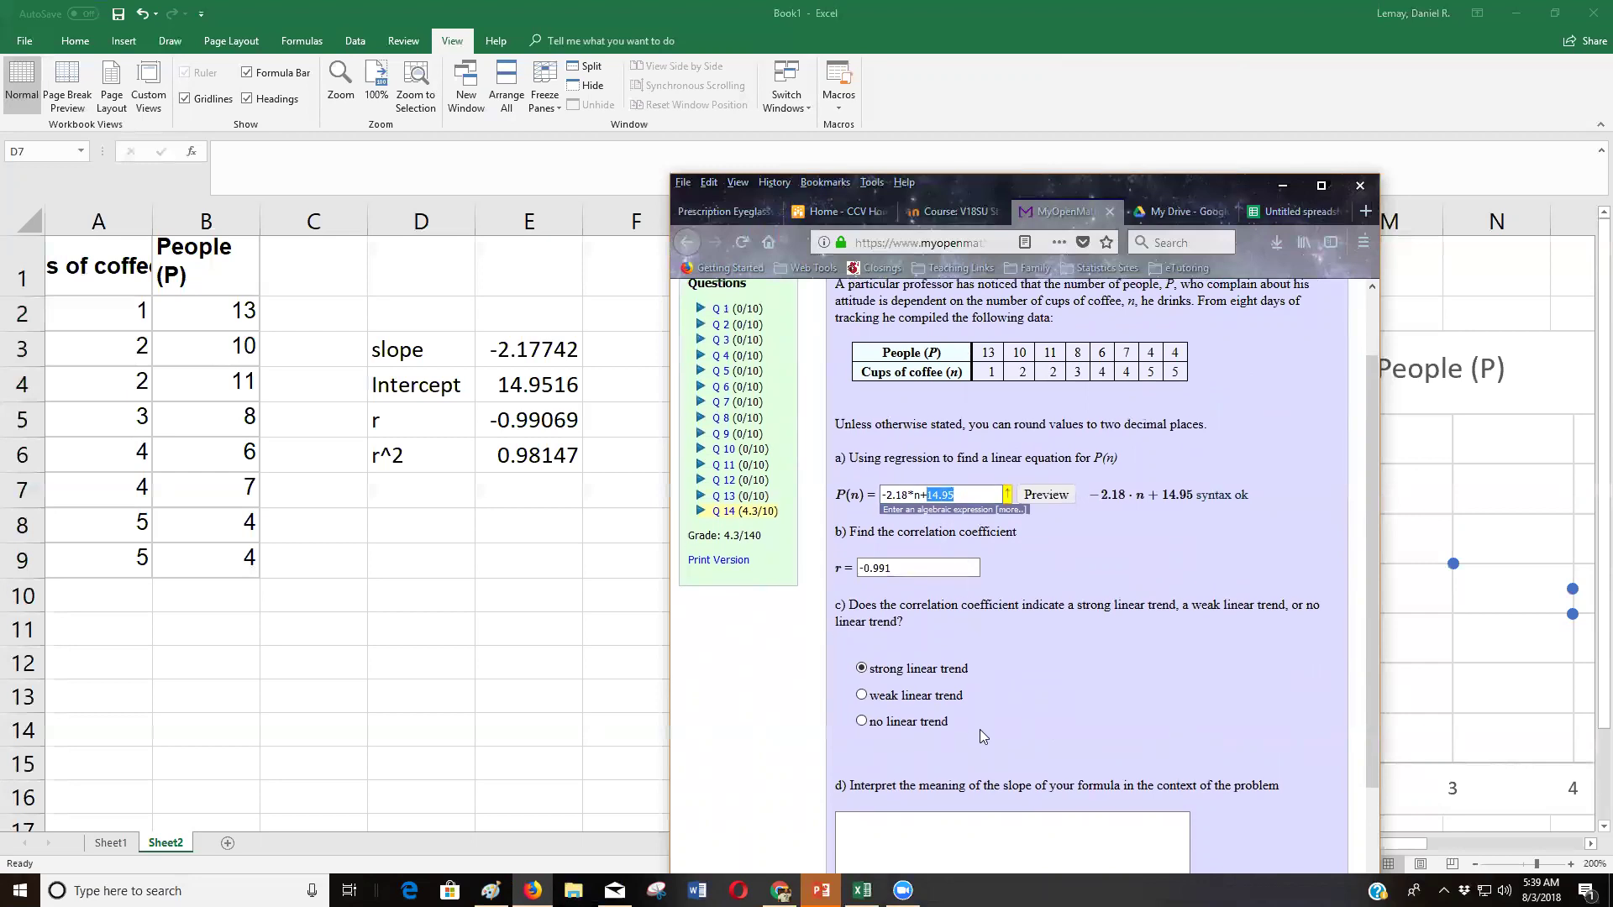
- Switch to Paint and handwrite -2.177(9) + 14.952 below the People equation to set up the part f prediction
click(929, 731)
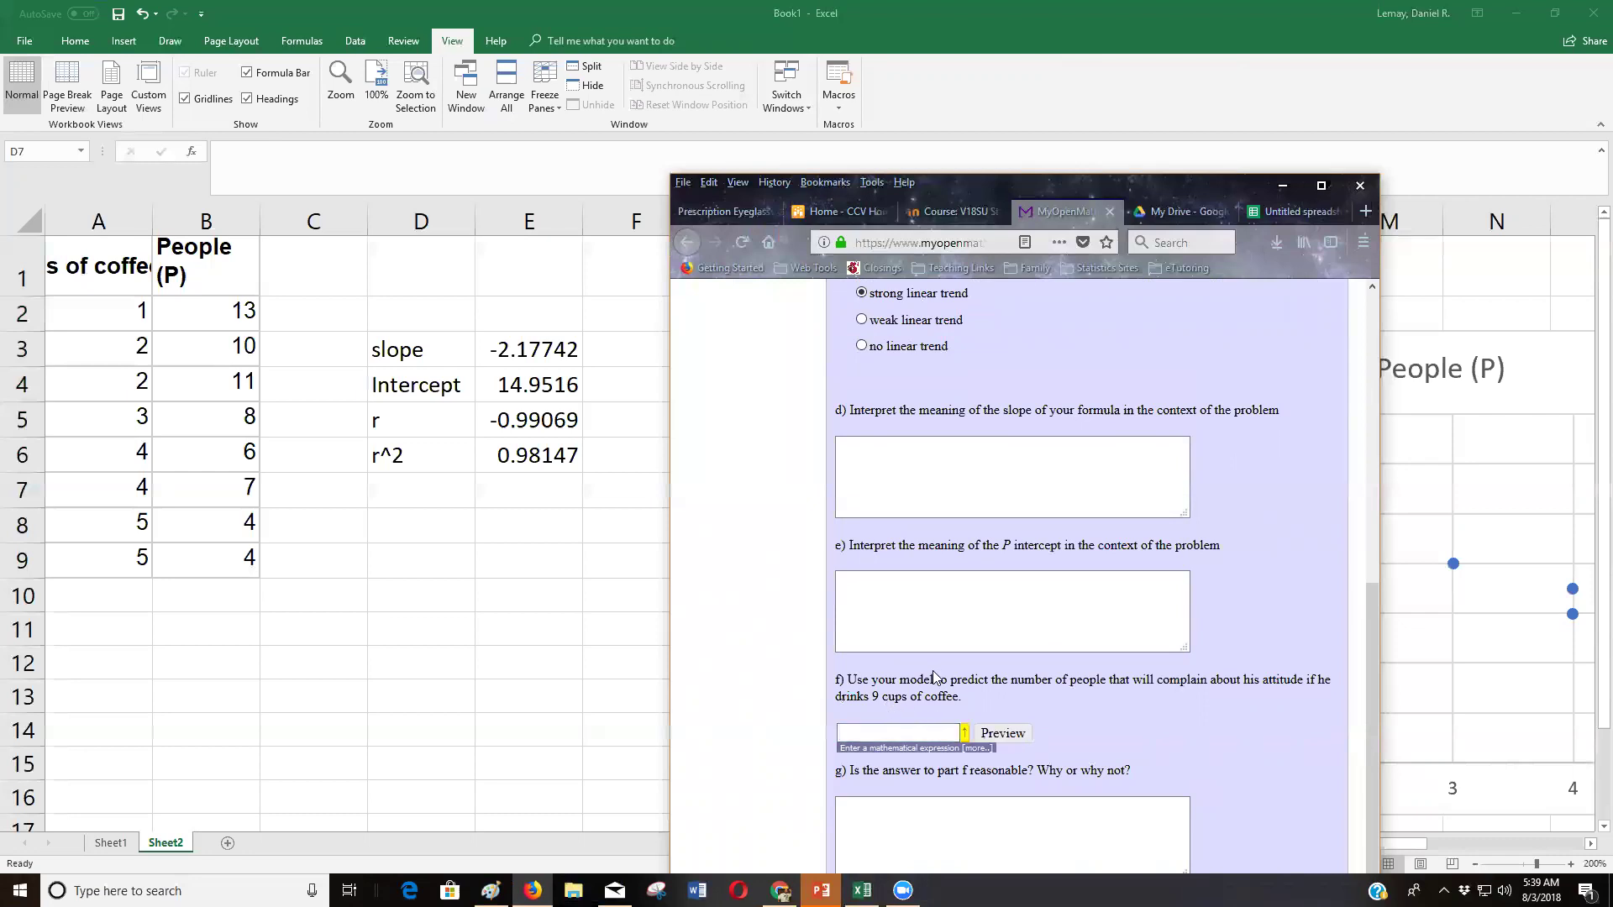
scroll(940, 676, up, 3)
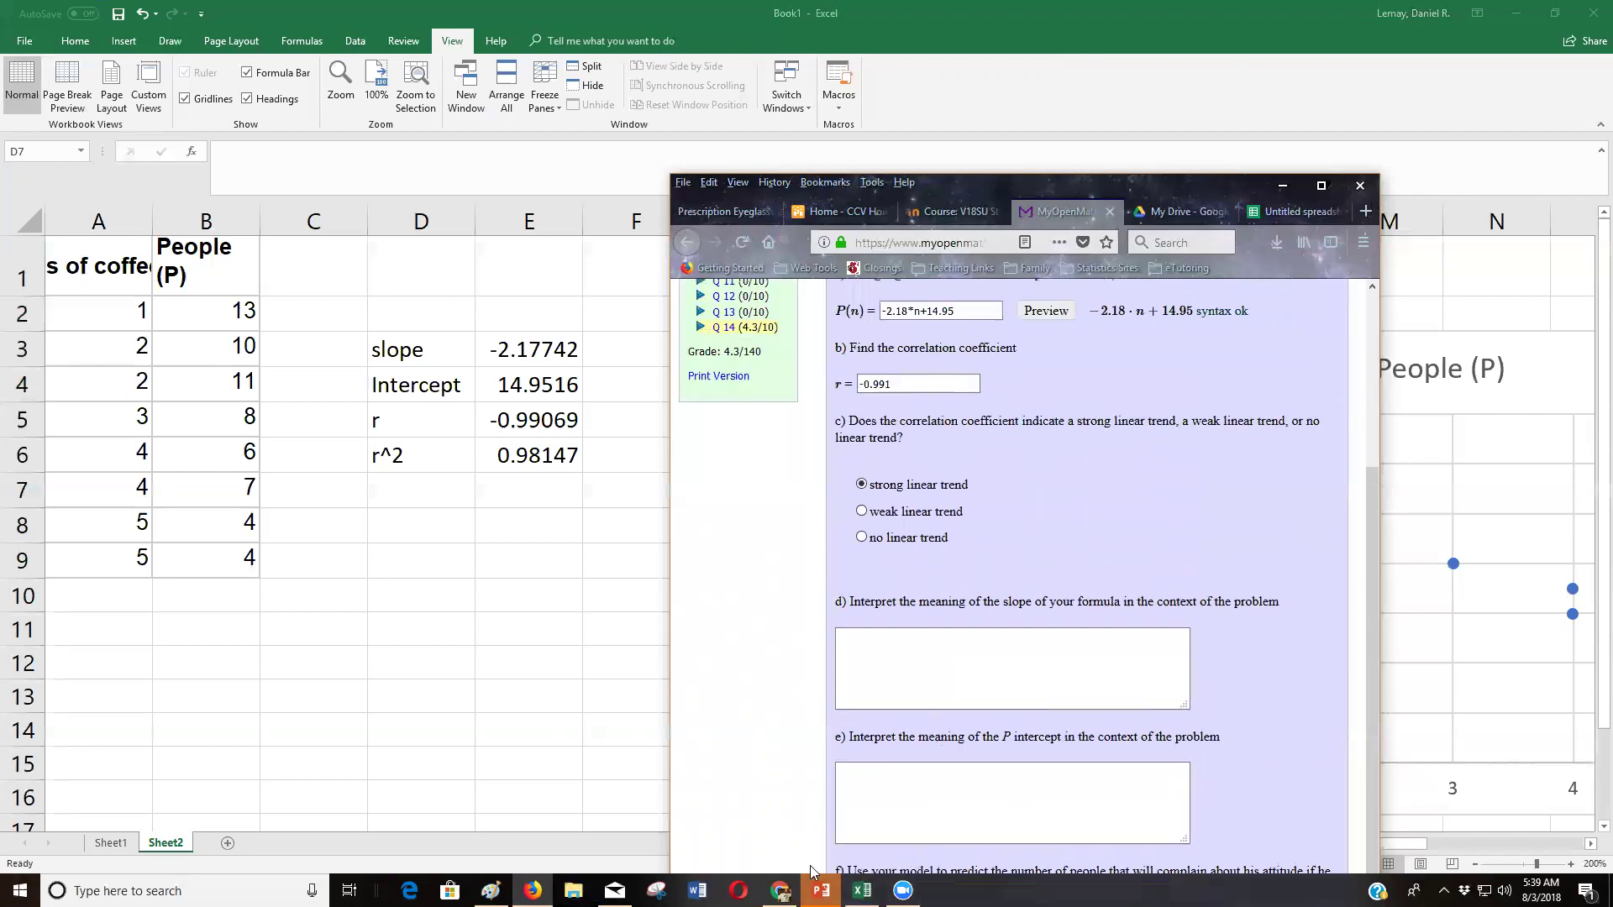
click(491, 891)
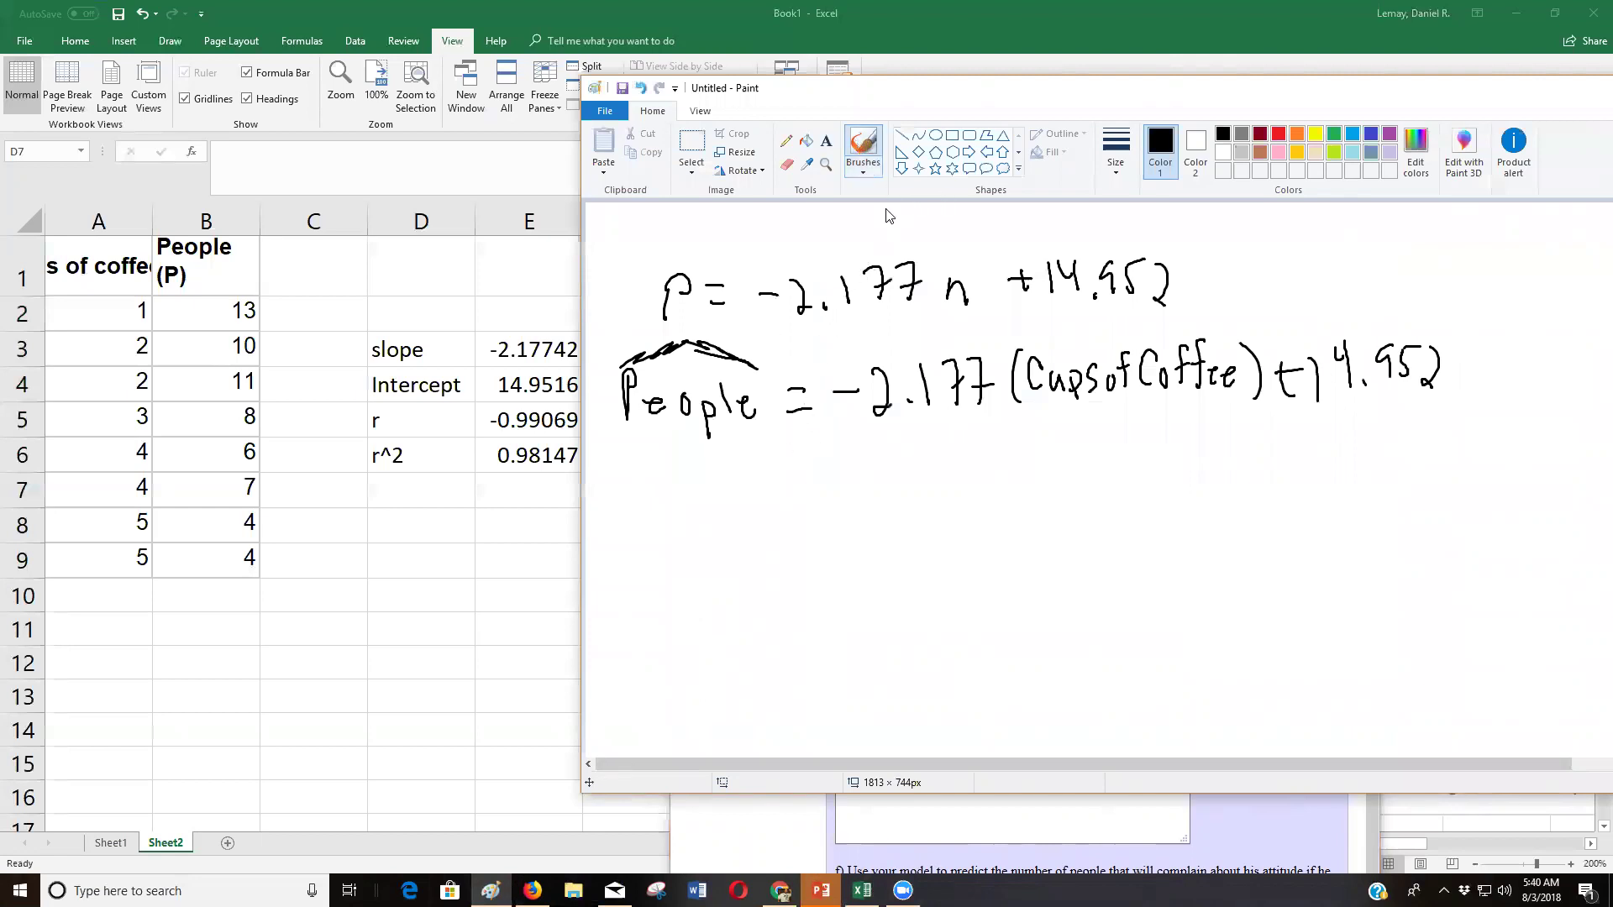
drag(843, 470, 930, 490)
mouse_move(954, 471)
mouse_down()
mouse_move(953, 493)
mouse_move(1033, 474)
mouse_up()
mouse_move(1078, 439)
mouse_down()
mouse_move(1057, 492)
mouse_move(1190, 471)
mouse_move(1180, 487)
mouse_up()
mouse_move(1214, 456)
mouse_down()
mouse_move(1211, 493)
mouse_move(1243, 472)
mouse_move(1247, 498)
mouse_move(1297, 492)
mouse_up()
drag(1301, 461, 1345, 497)
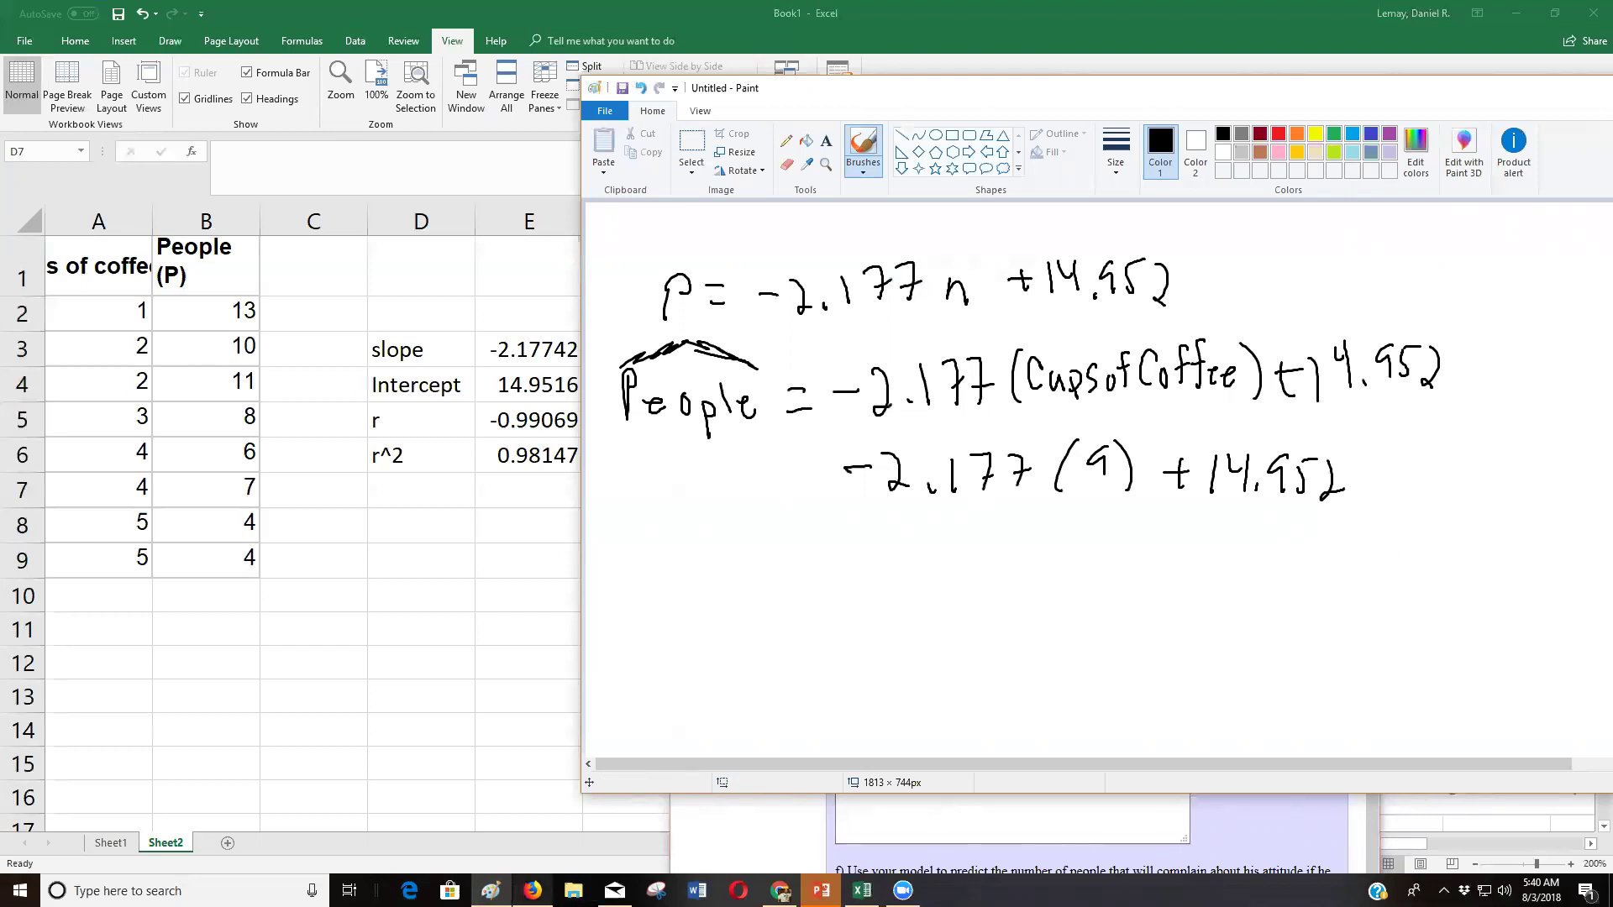
- Switch back to the homework in Firefox and answer part f with -4.64
click(533, 889)
scroll(885, 619, down, 3)
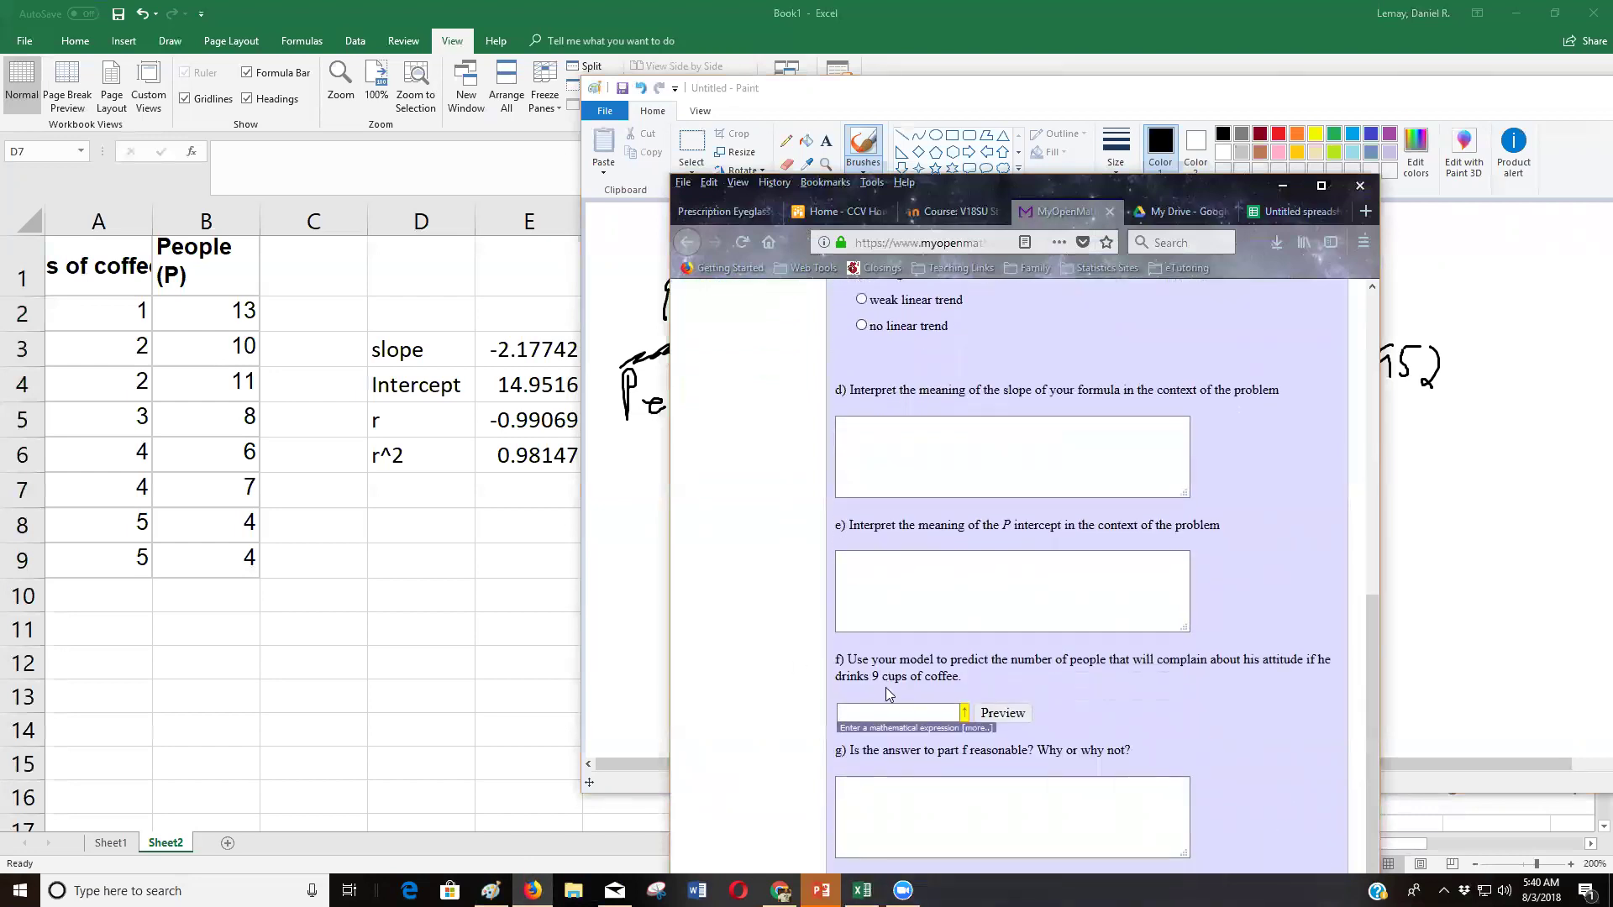
text(4.64)
click(911, 824)
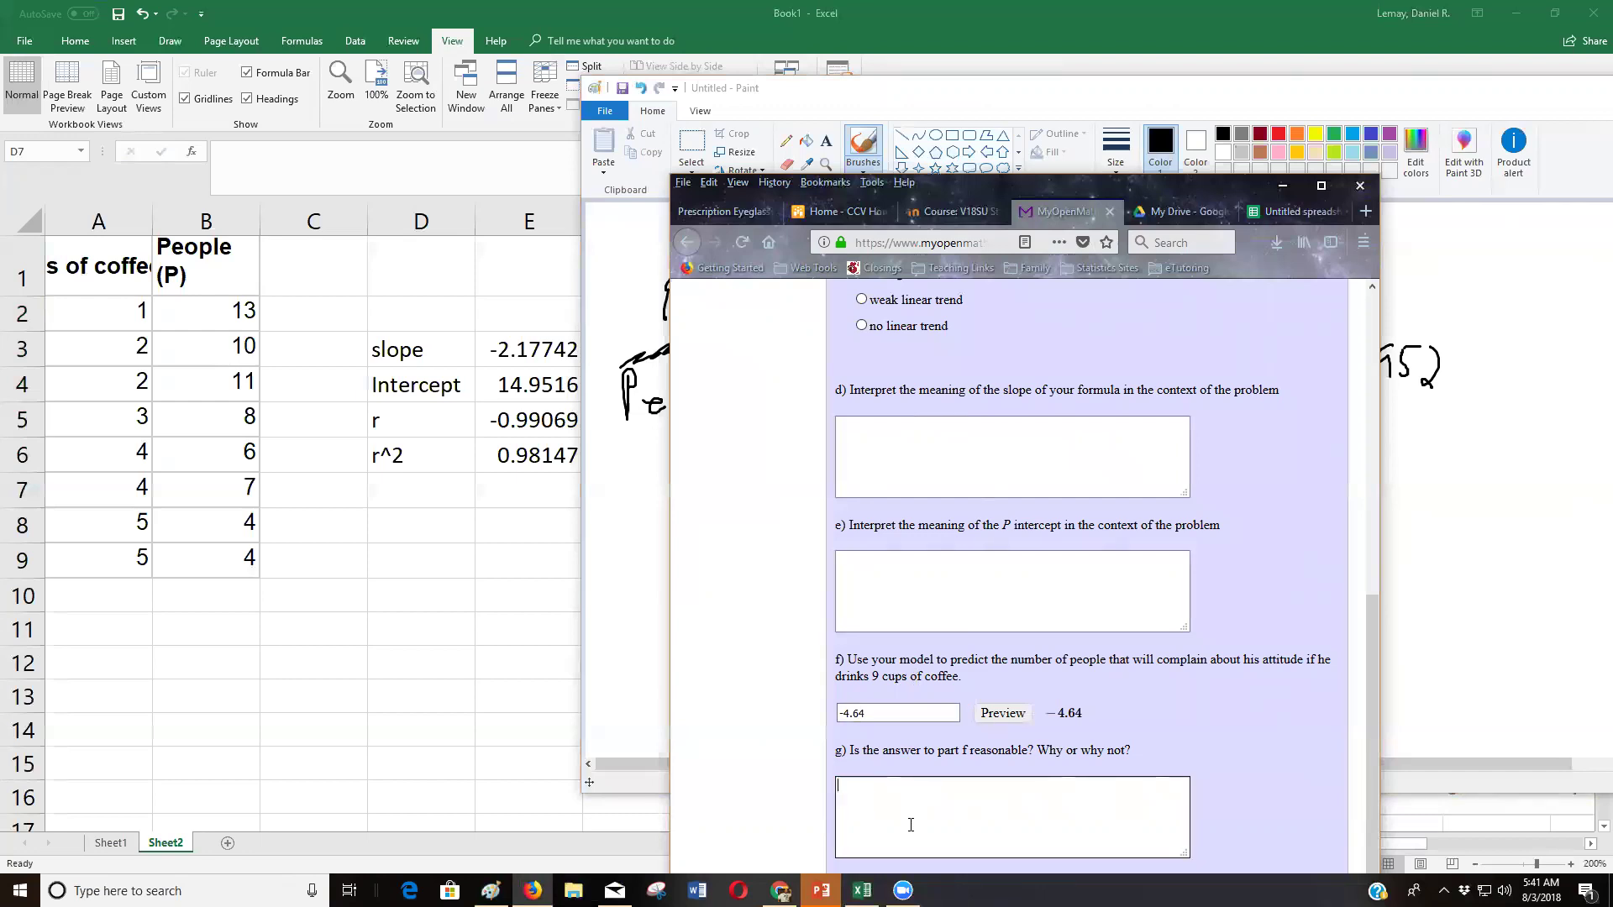
- Switch to the Excel workbook and move the People (P) scatter chart next to the slope and intercept results, making the whole chart visible
click(451, 648)
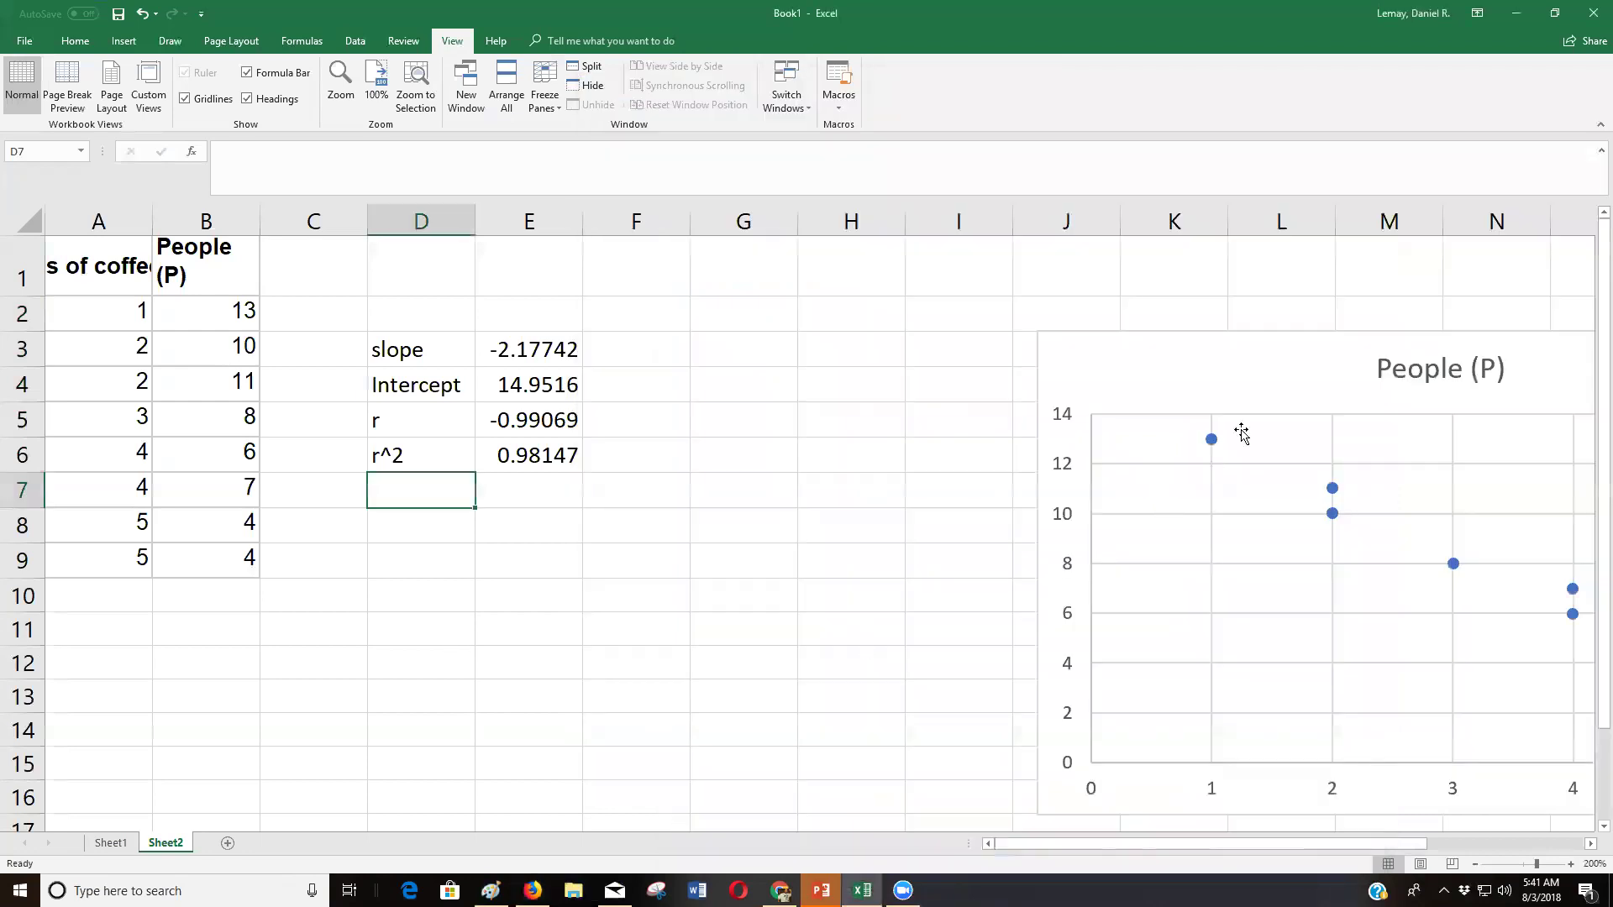
click(933, 347)
drag(933, 347, 721, 299)
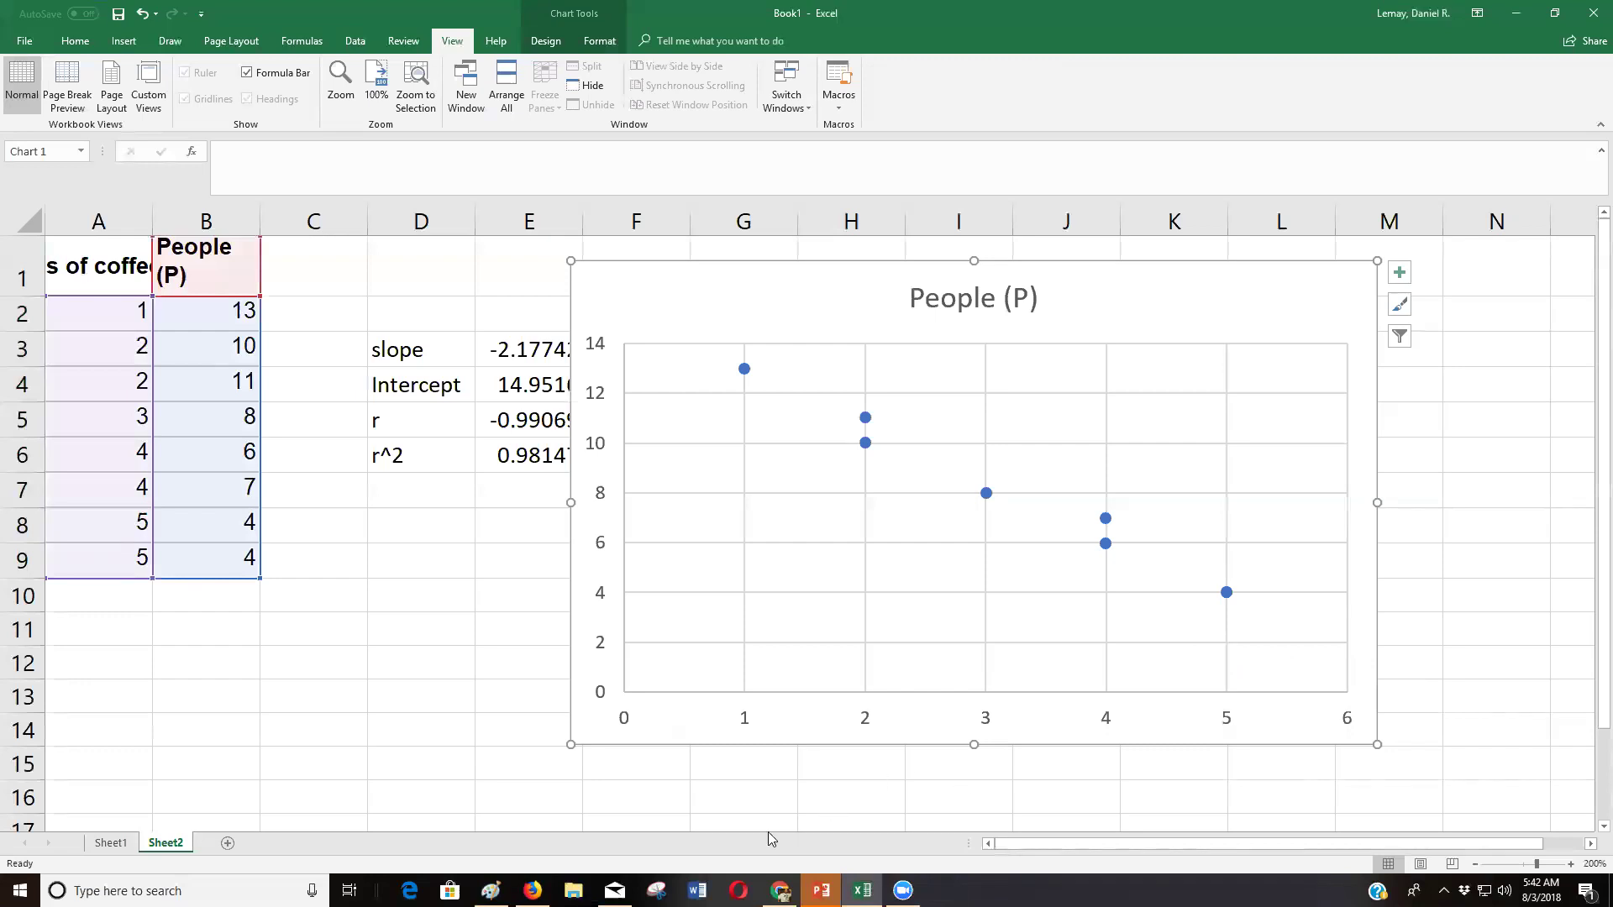
- Return to the homework in Firefox, maximize the window, submit the question despite the unanswered parts, and review the grading of each part
click(533, 890)
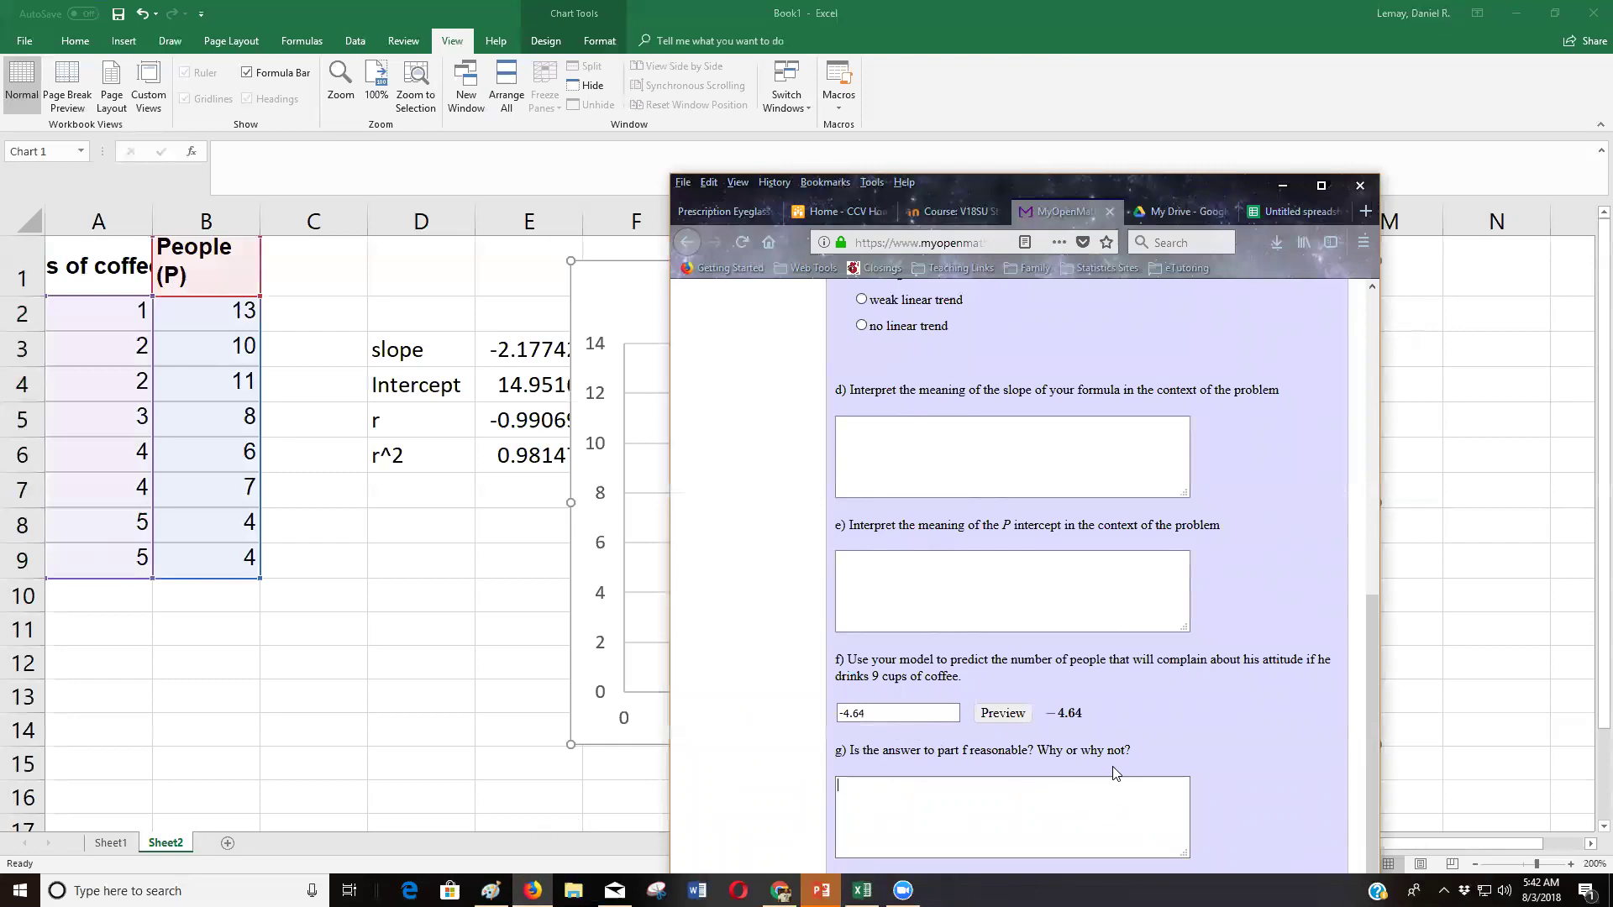
scroll(1092, 745, up, 5)
scroll(1114, 737, down, 6)
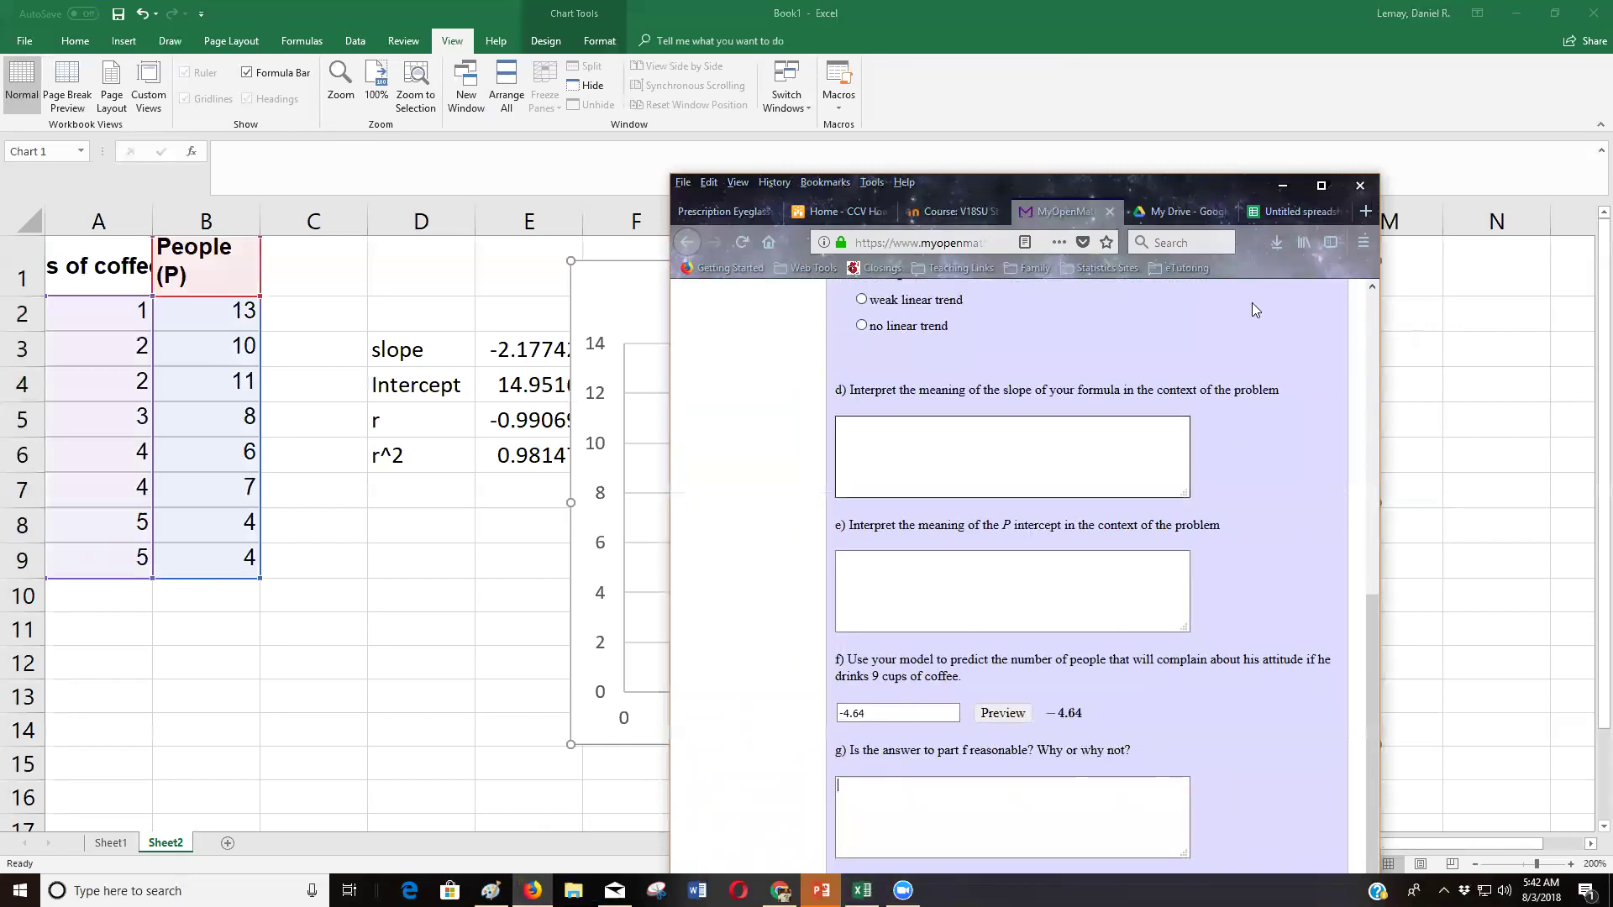
click(1322, 187)
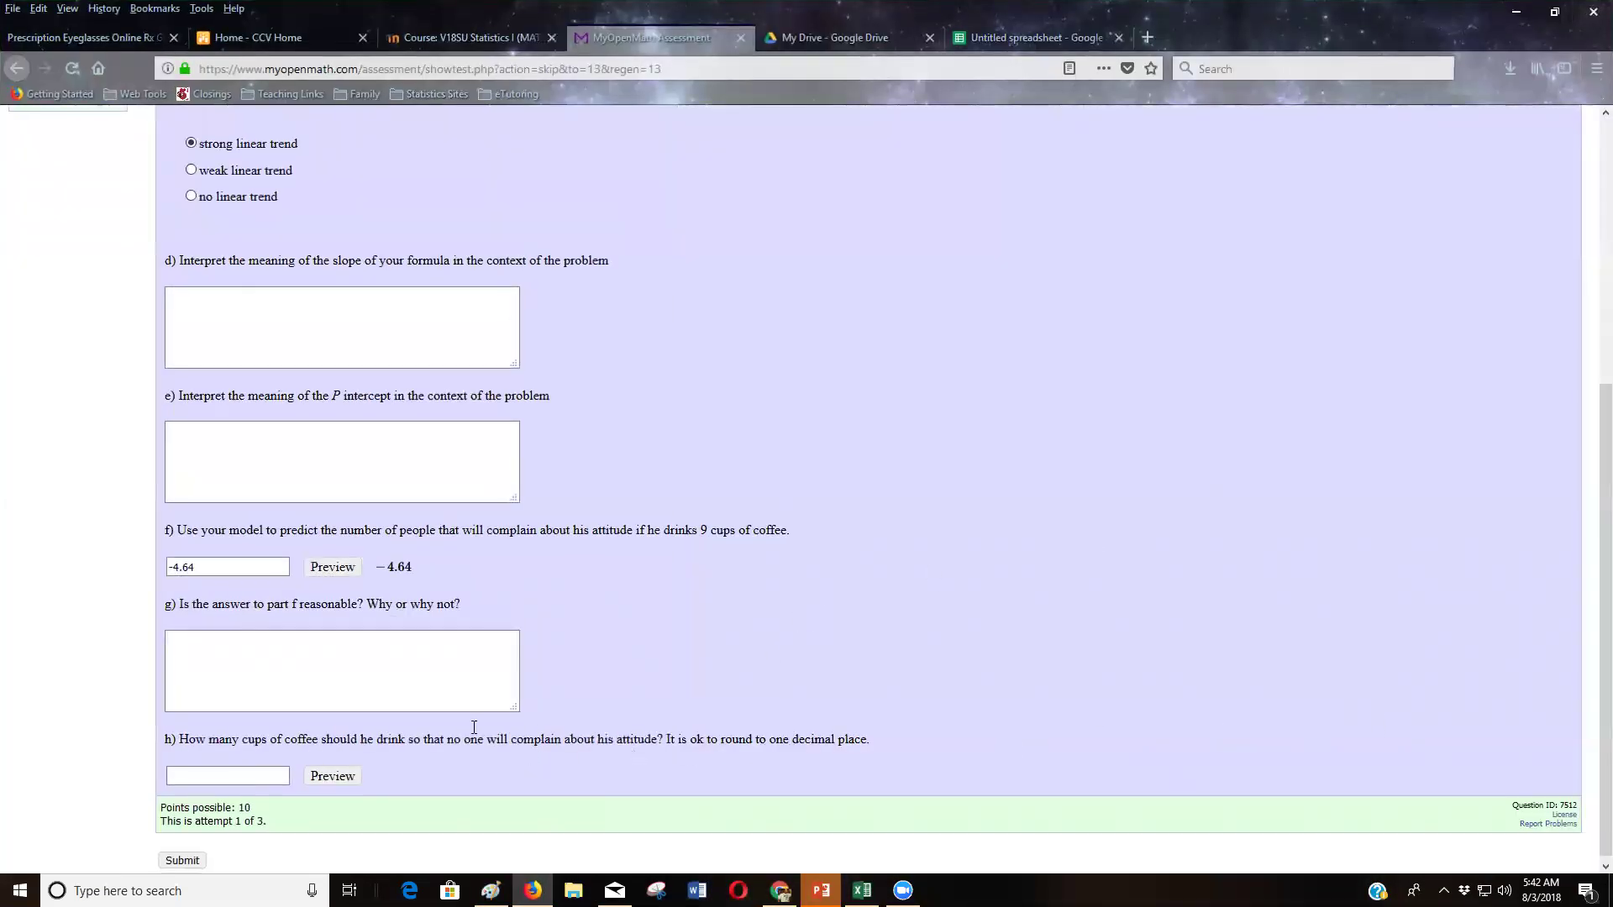
click(174, 857)
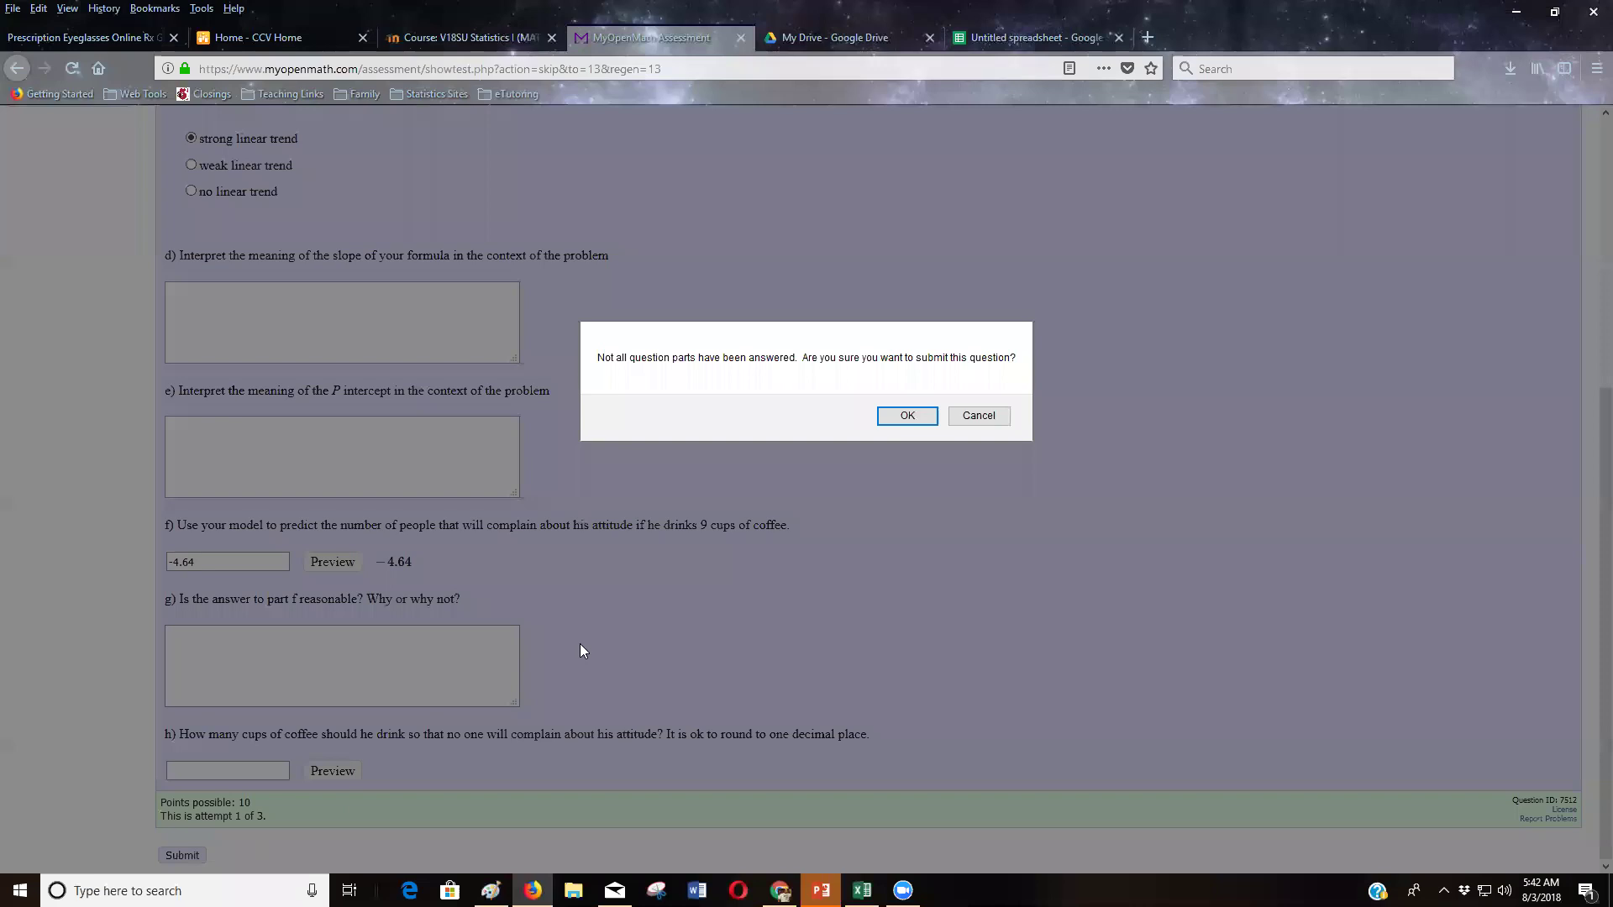
click(907, 416)
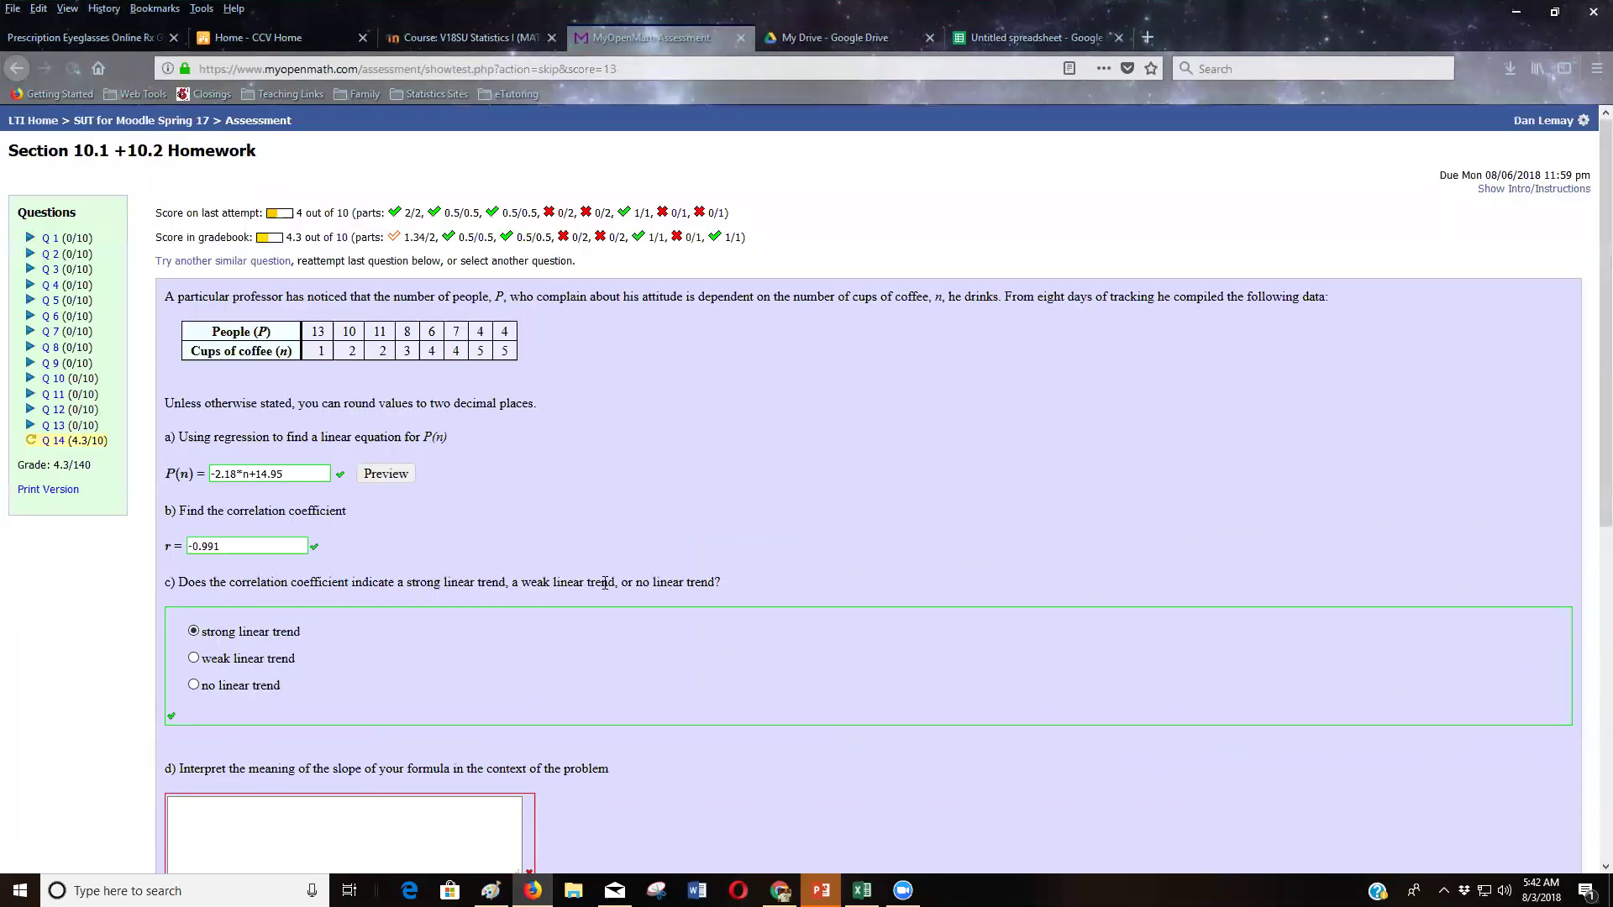
scroll(602, 595, down, 3)
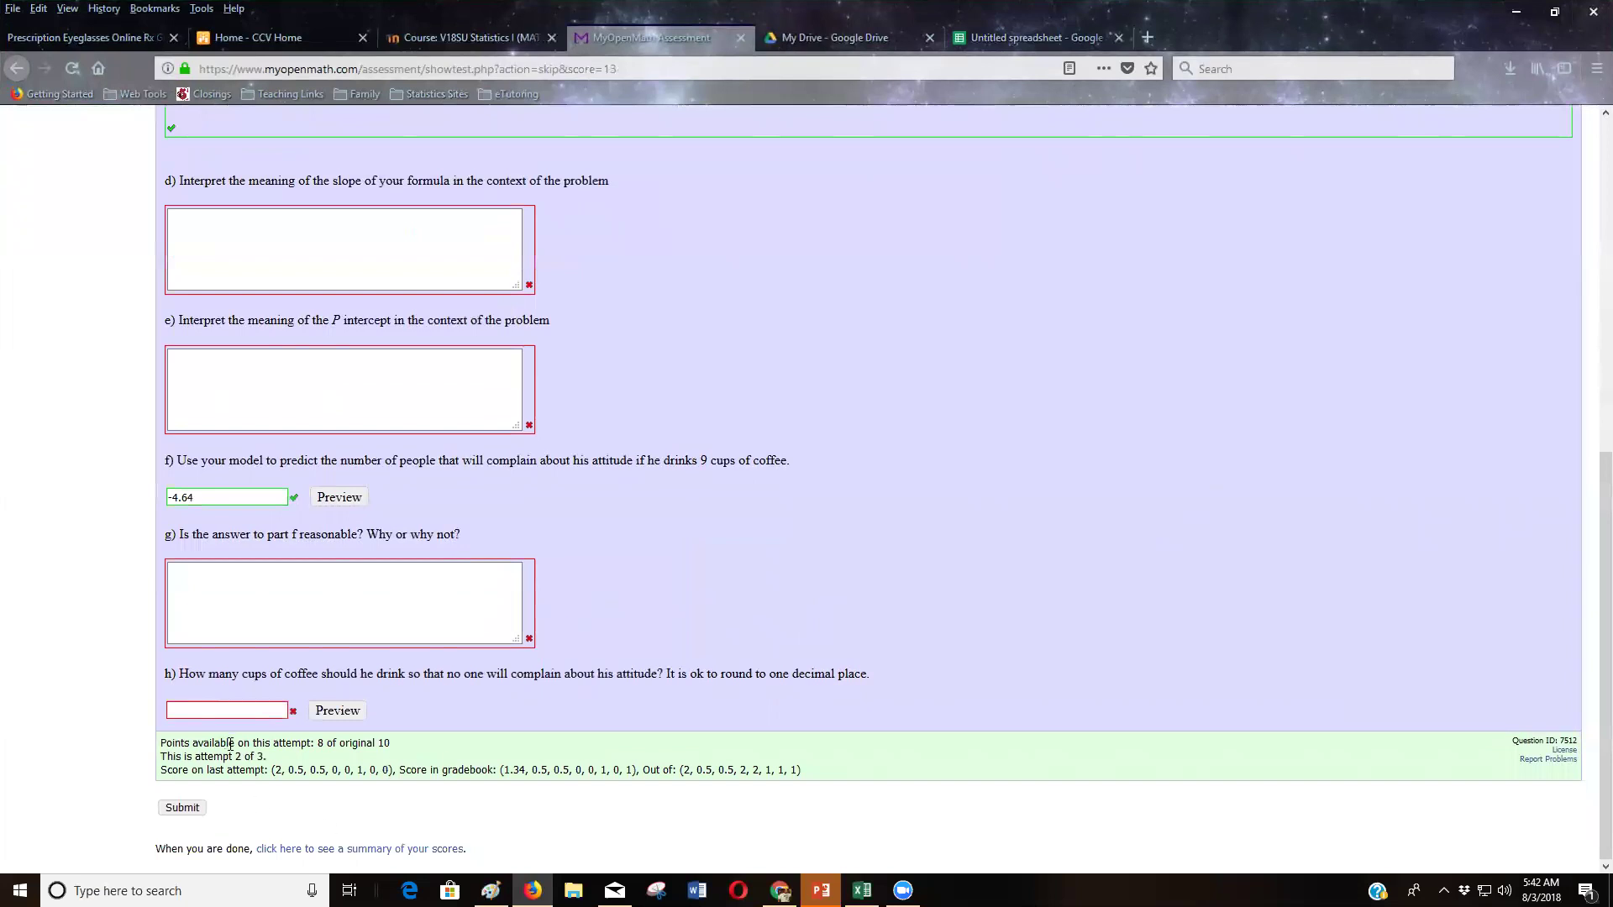
scroll(536, 469, up, 3)
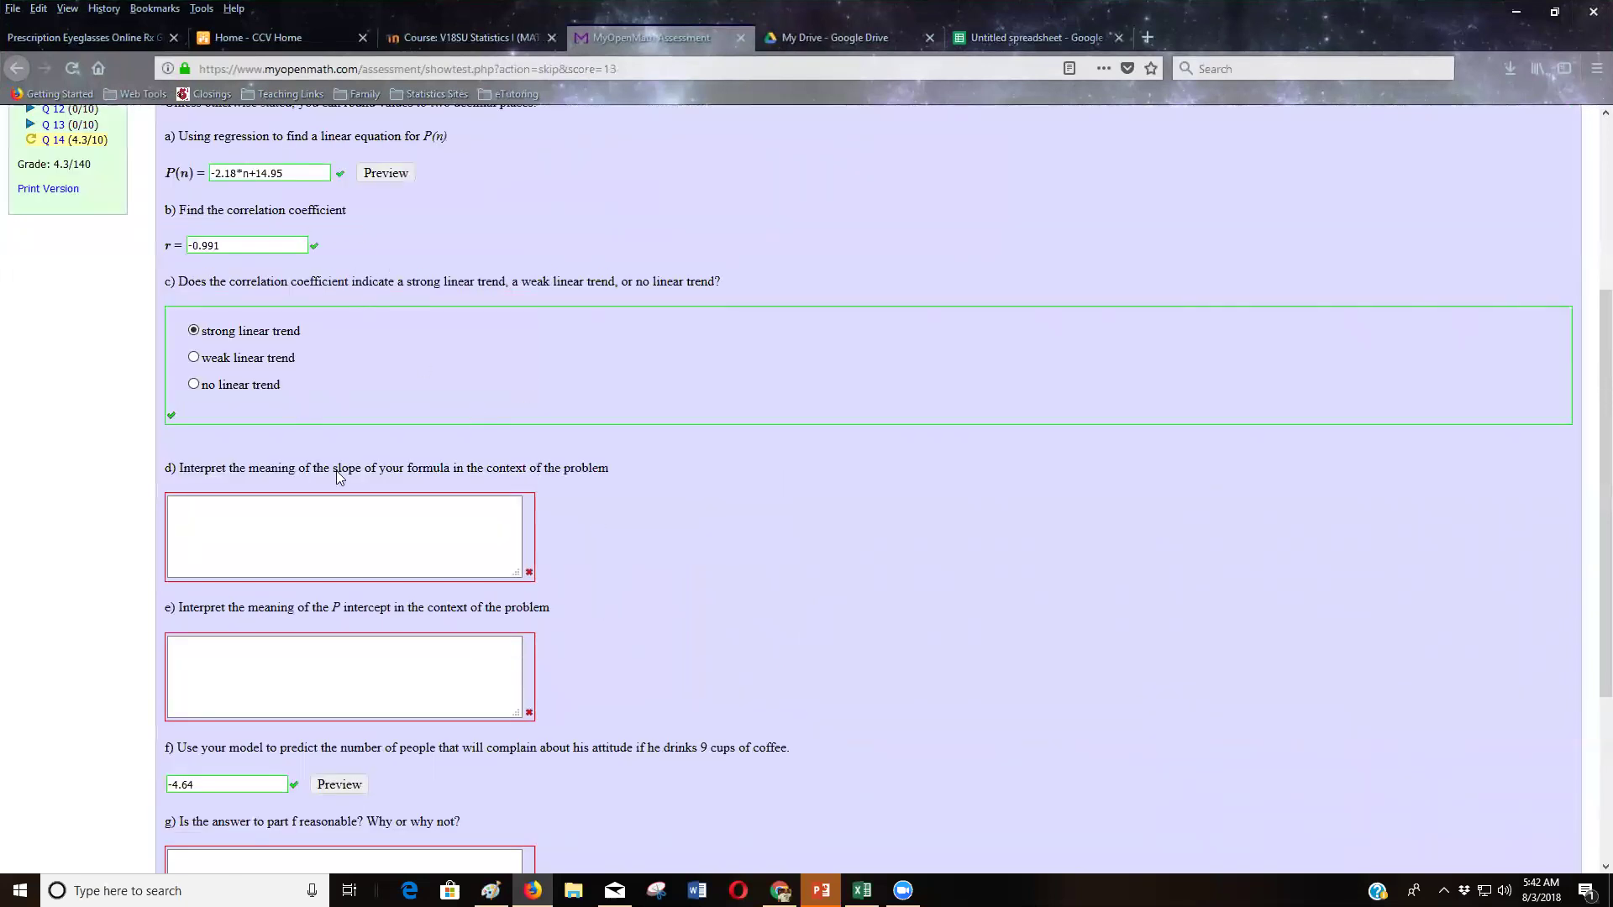
scroll(341, 477, down, 3)
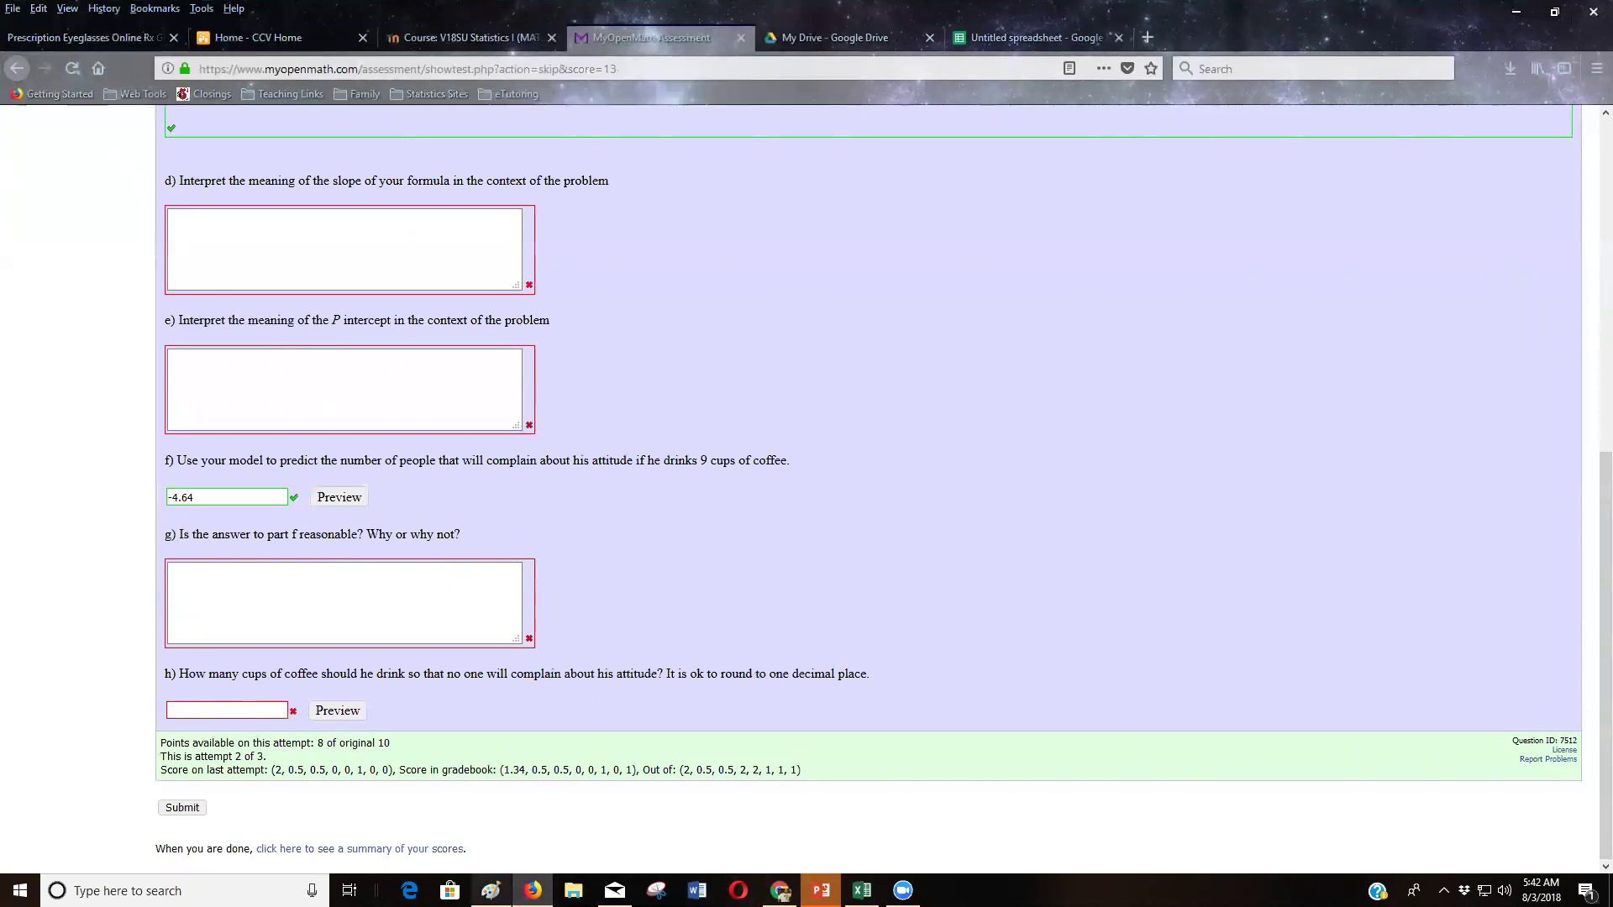
- Switch to Paint and handwrite the equation 0 = -2.177n + 14.952 below the existing work
click(491, 890)
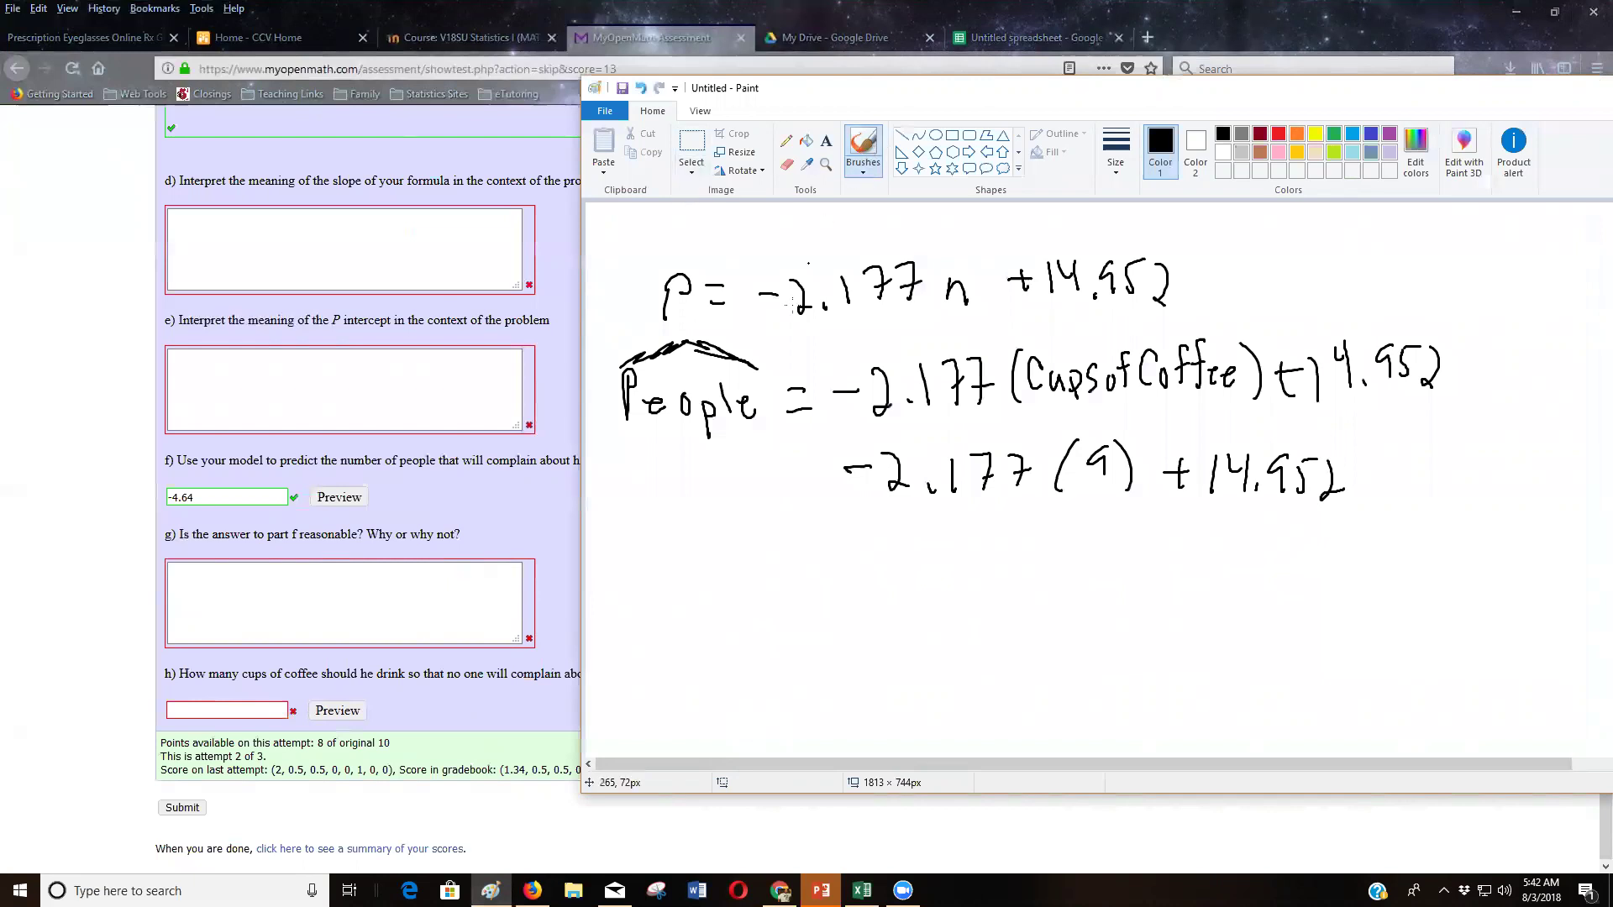
drag(710, 585, 783, 597)
drag(767, 612, 902, 623)
click(884, 620)
mouse_move(918, 583)
mouse_down()
mouse_move(934, 581)
mouse_move(932, 613)
mouse_move(964, 594)
mouse_move(957, 612)
mouse_up()
mouse_move(966, 597)
mouse_down()
mouse_move(1019, 611)
mouse_move(1077, 591)
mouse_up()
mouse_move(1063, 578)
mouse_down()
mouse_move(1066, 608)
mouse_move(1133, 590)
mouse_up()
mouse_move(1129, 572)
mouse_down()
mouse_move(1130, 602)
mouse_move(1158, 582)
mouse_move(1164, 607)
mouse_up()
drag(1185, 576, 1183, 605)
drag(1186, 575, 1238, 607)
- Handwrite the rearranged equation -14.952 = -2.177n on the next line
mouse_move(657, 676)
mouse_down()
mouse_move(706, 691)
mouse_move(731, 679)
mouse_up()
mouse_move(734, 659)
mouse_down()
mouse_move(735, 695)
mouse_move(793, 689)
mouse_up()
mouse_move(795, 659)
mouse_down()
mouse_move(838, 689)
mouse_move(947, 669)
mouse_move(966, 695)
mouse_move(1044, 692)
mouse_move(1065, 672)
mouse_move(1078, 697)
mouse_up()
click(1000, 691)
drag(1069, 677, 1111, 694)
- Draw fraction bars under both sides of the rearranged equation and write -2.177 as the divisor beneath each
drag(931, 709, 1087, 697)
drag(933, 736, 953, 737)
drag(971, 724, 1004, 746)
mouse_move(1022, 727)
mouse_down()
mouse_move(1024, 748)
mouse_move(1078, 739)
mouse_up()
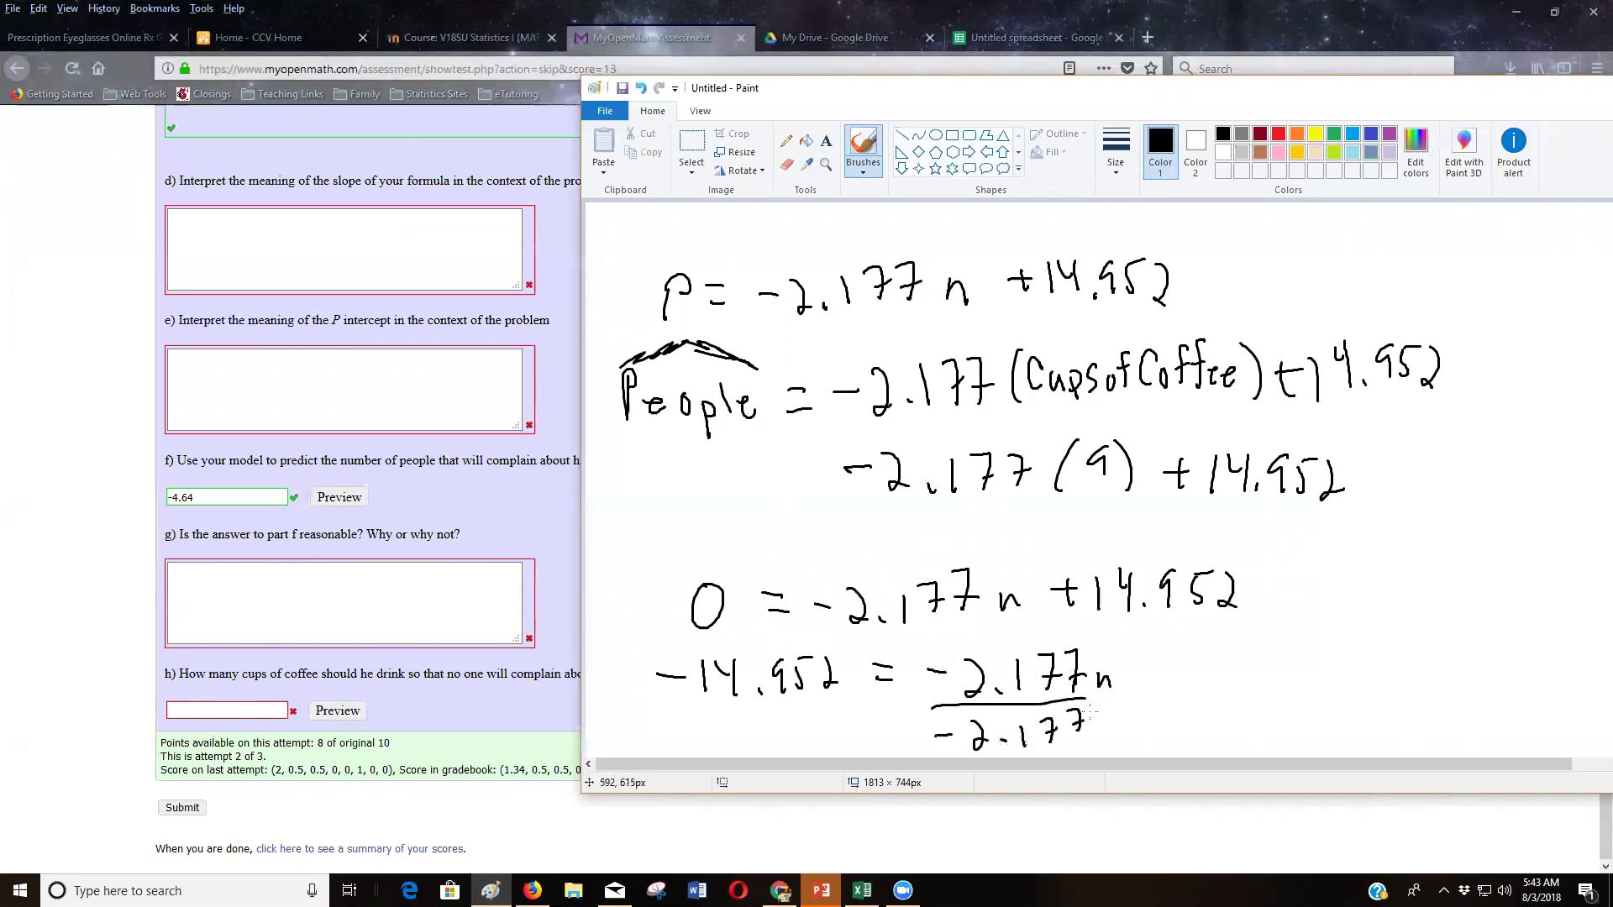
drag(671, 711, 833, 711)
drag(671, 731, 811, 744)
drag(819, 730, 850, 713)
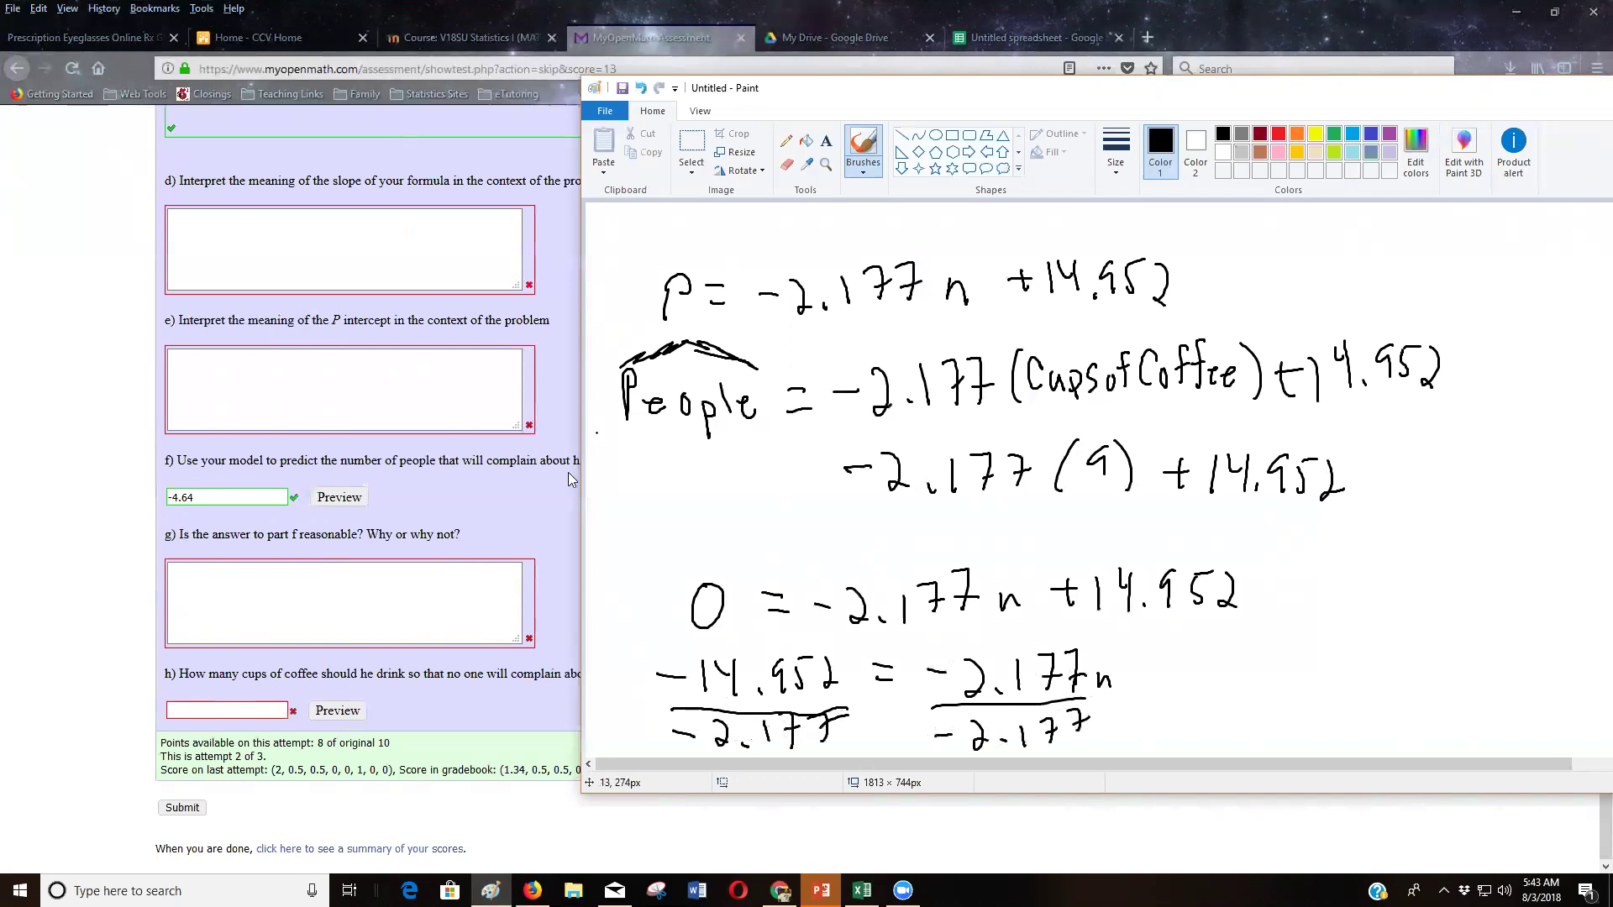
- Return to the homework in Firefox, answer part h with 6.9, and resubmit the question with the remaining parts left blank
click(236, 708)
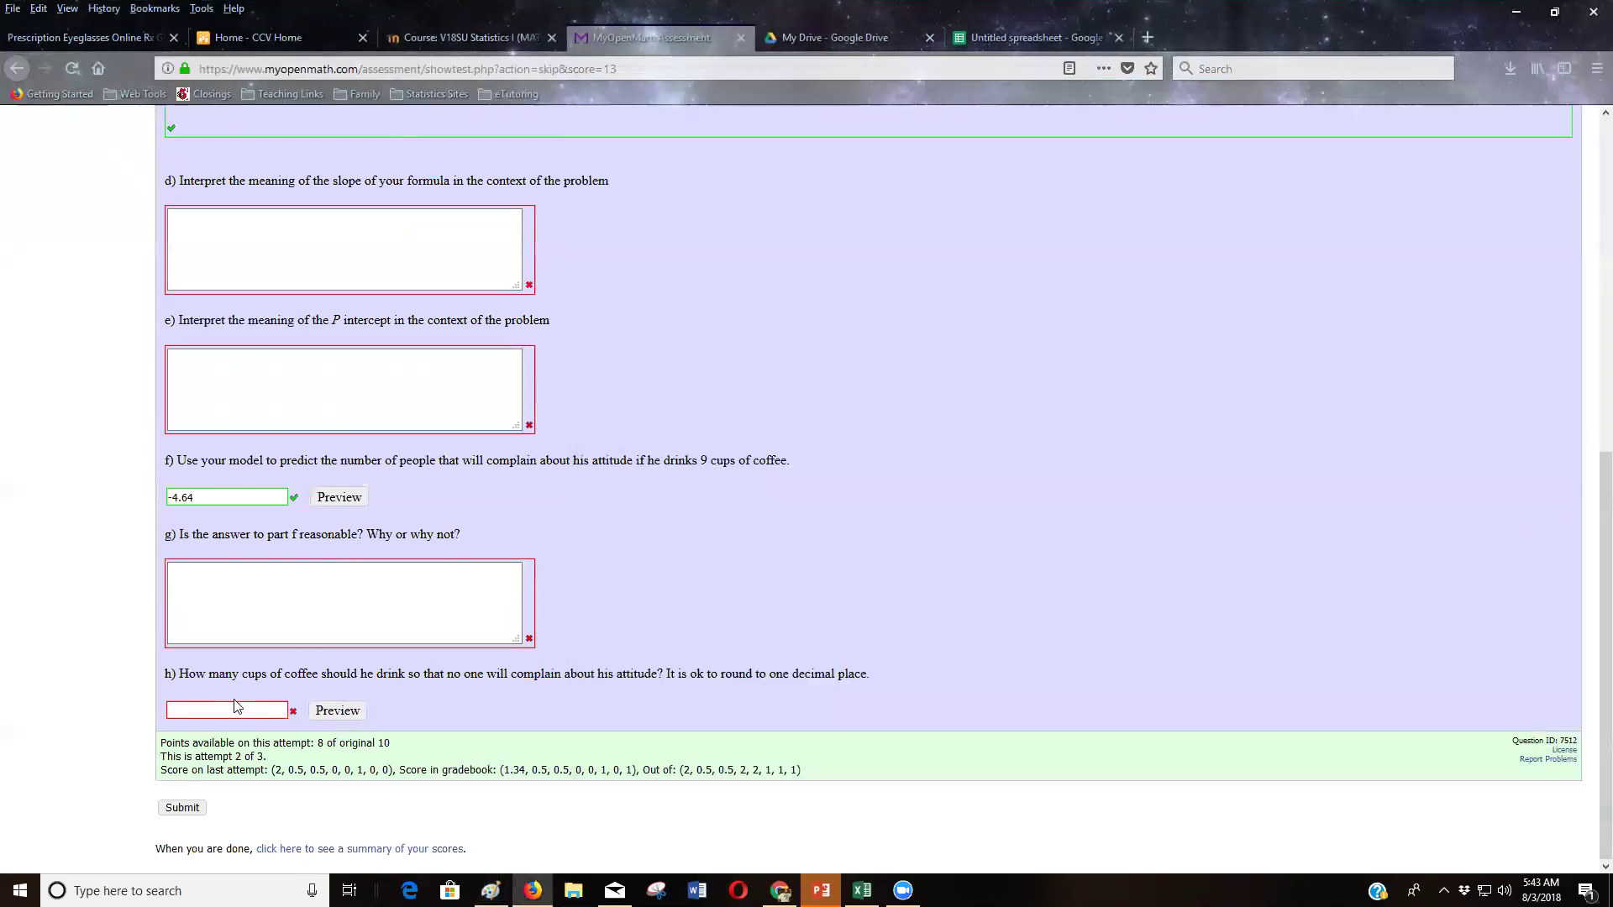
click(237, 708)
text(6.9)
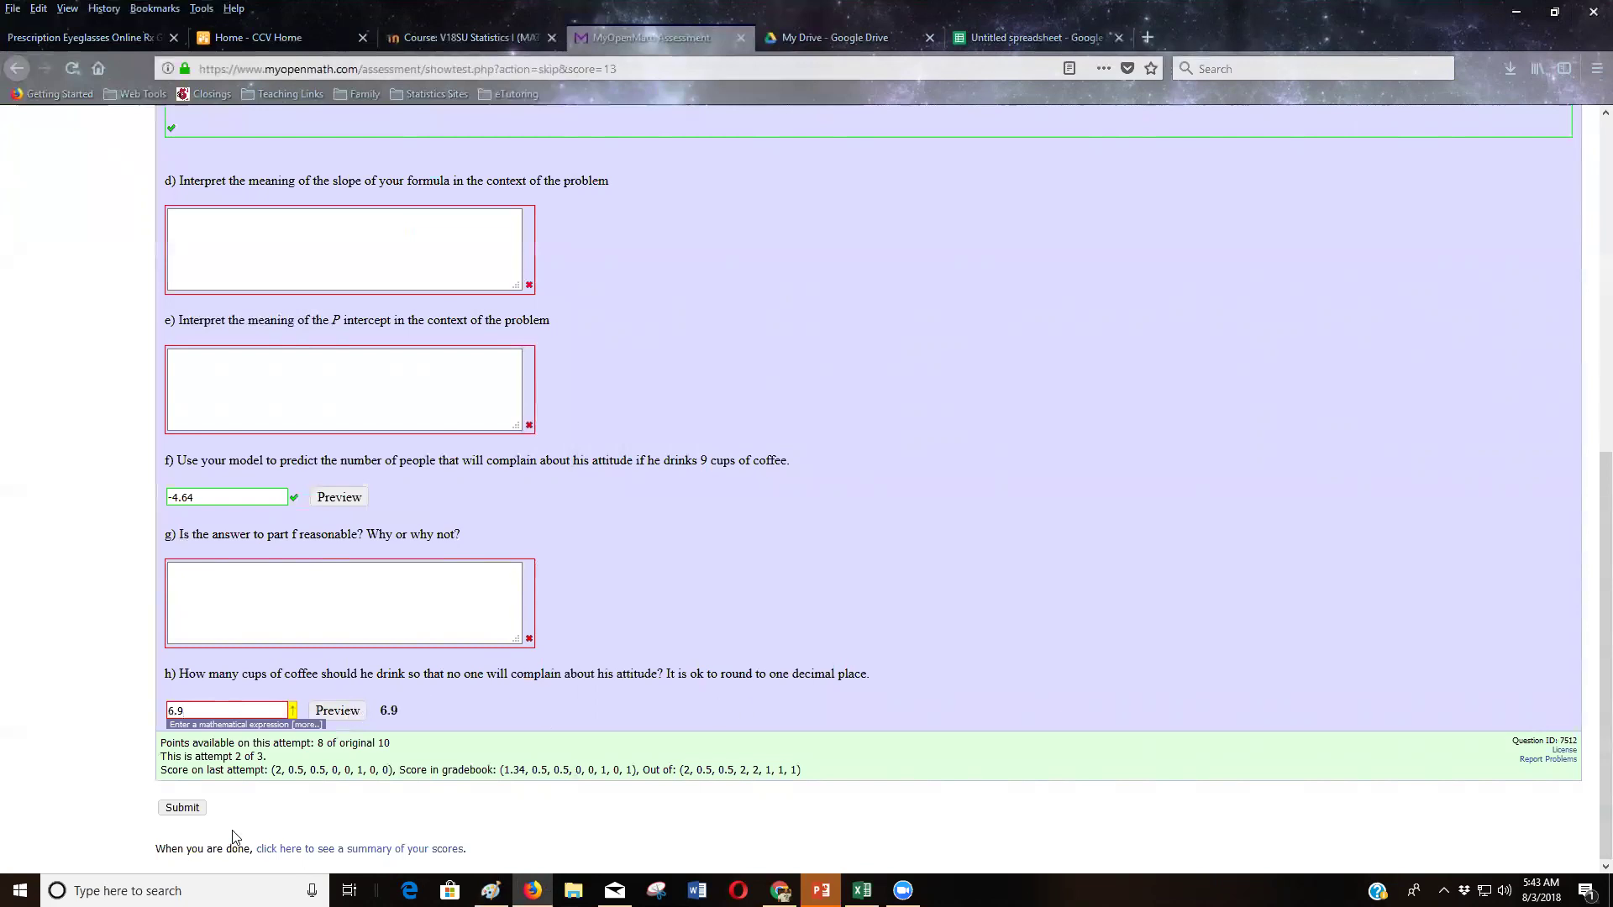
click(181, 808)
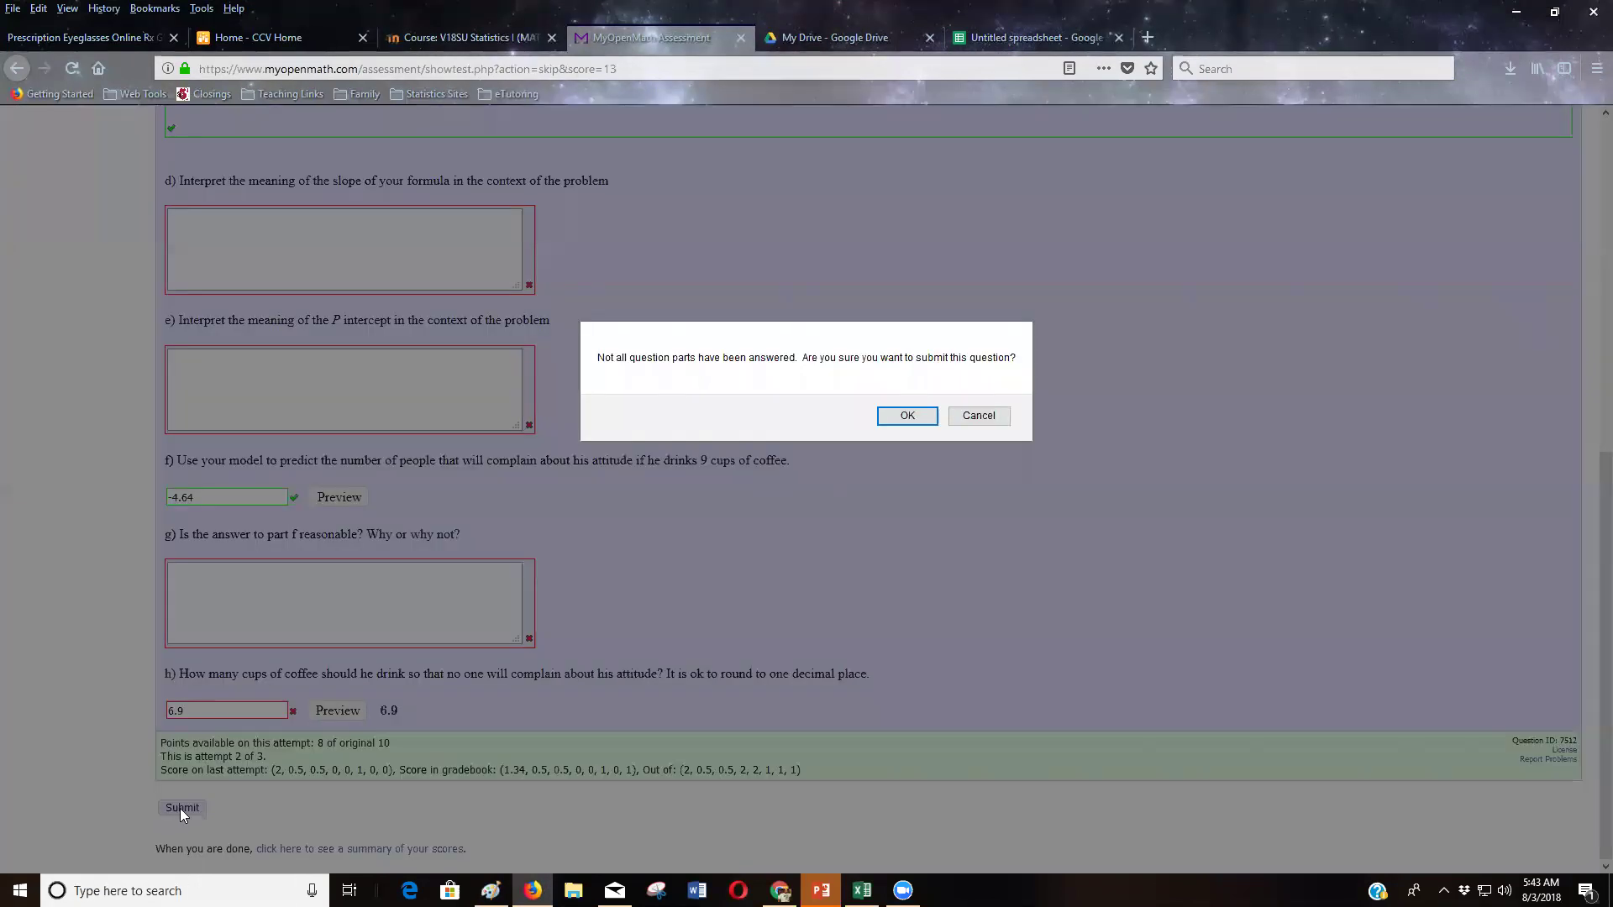
click(904, 417)
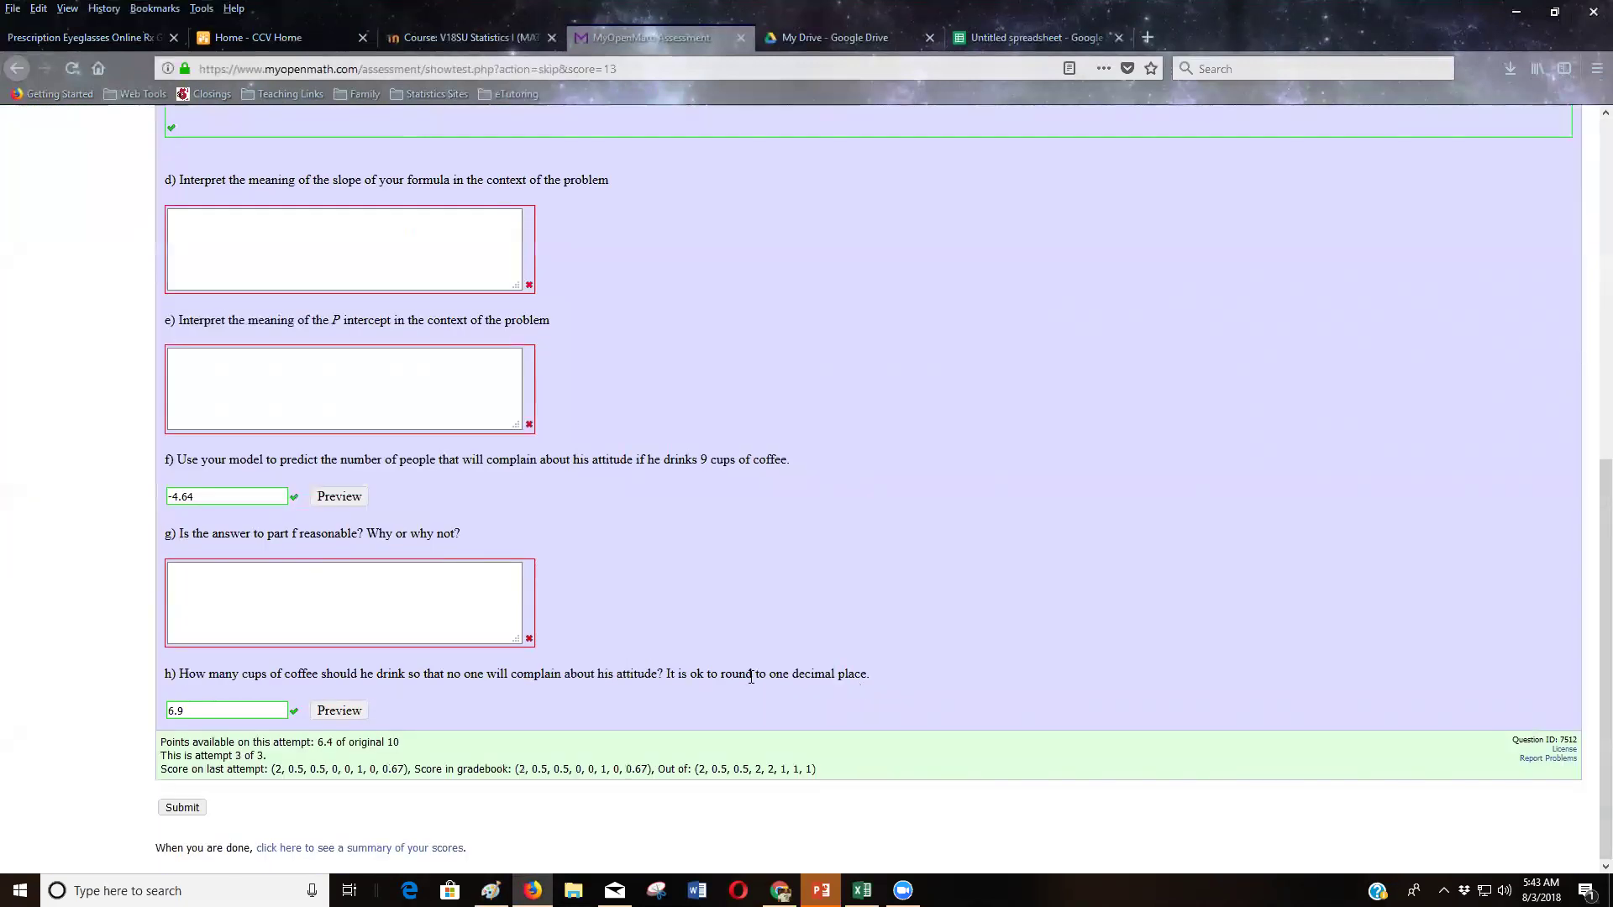
scroll(689, 595, up, 7)
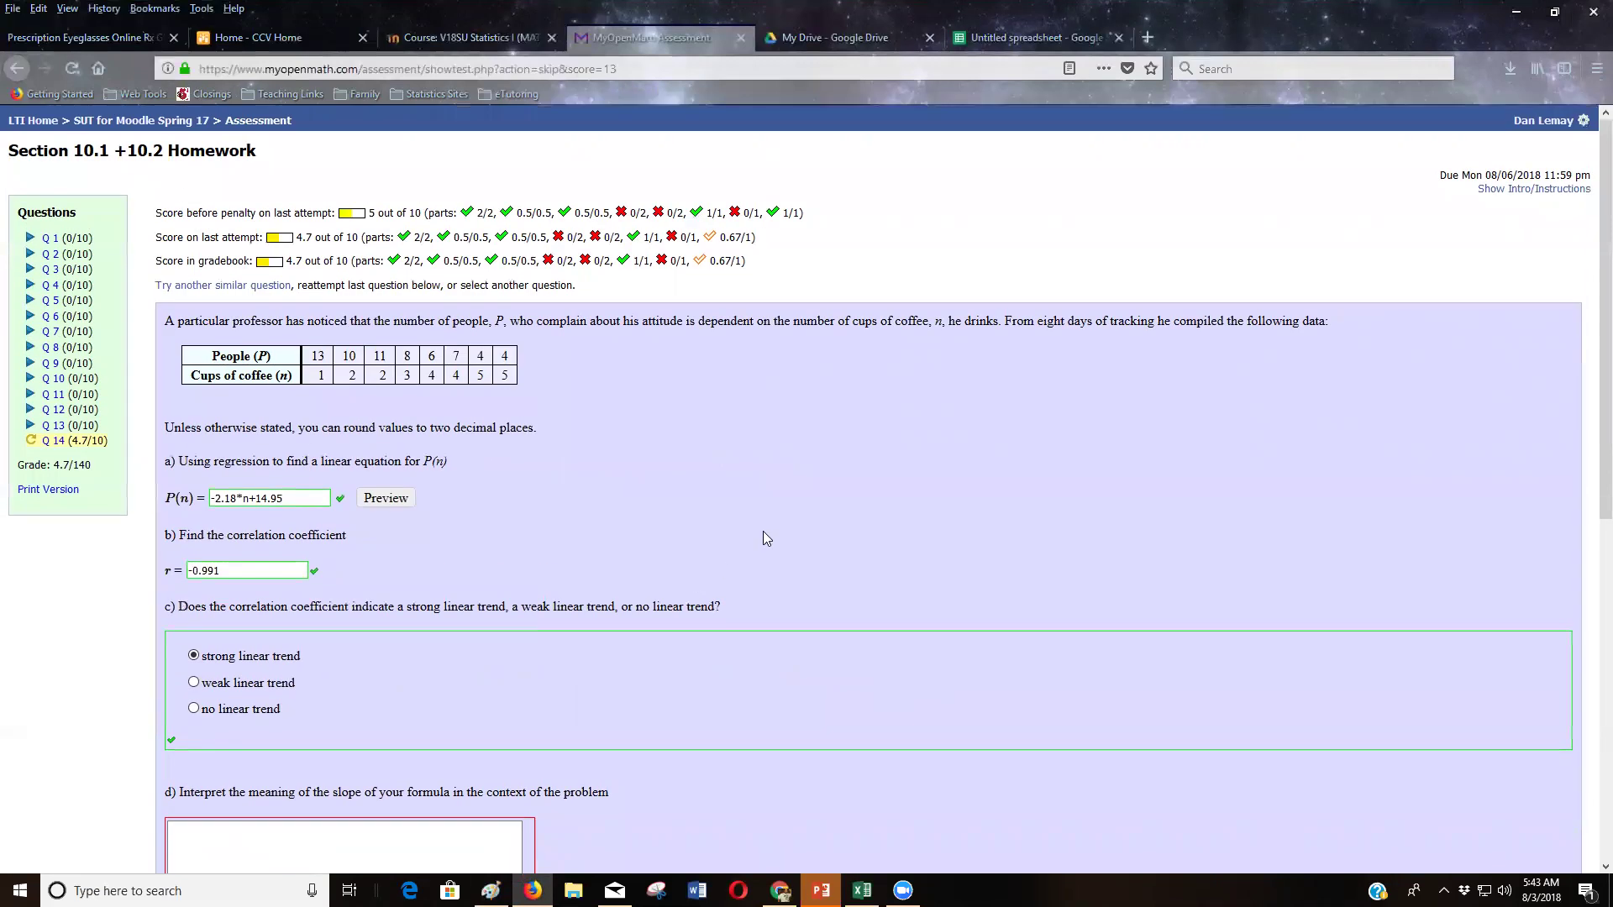
- Replace the Google spreadsheet page with rossmanchance.com and open the Least Squares Regression applet from the Rossman/Chance Applet Collection
double_click(1367, 14)
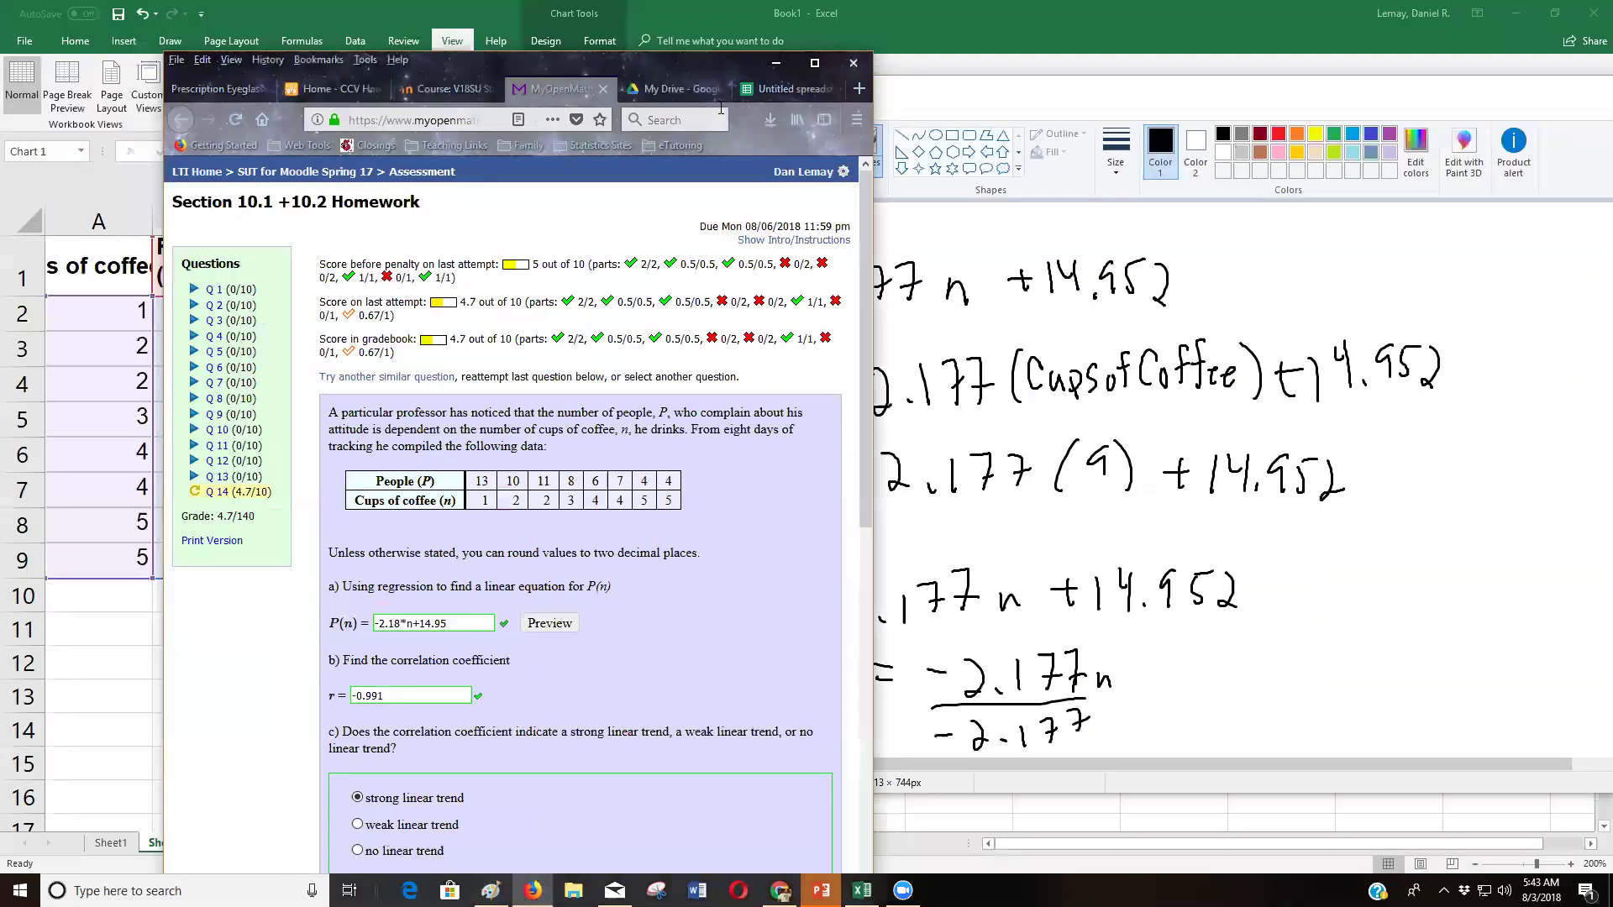
click(770, 89)
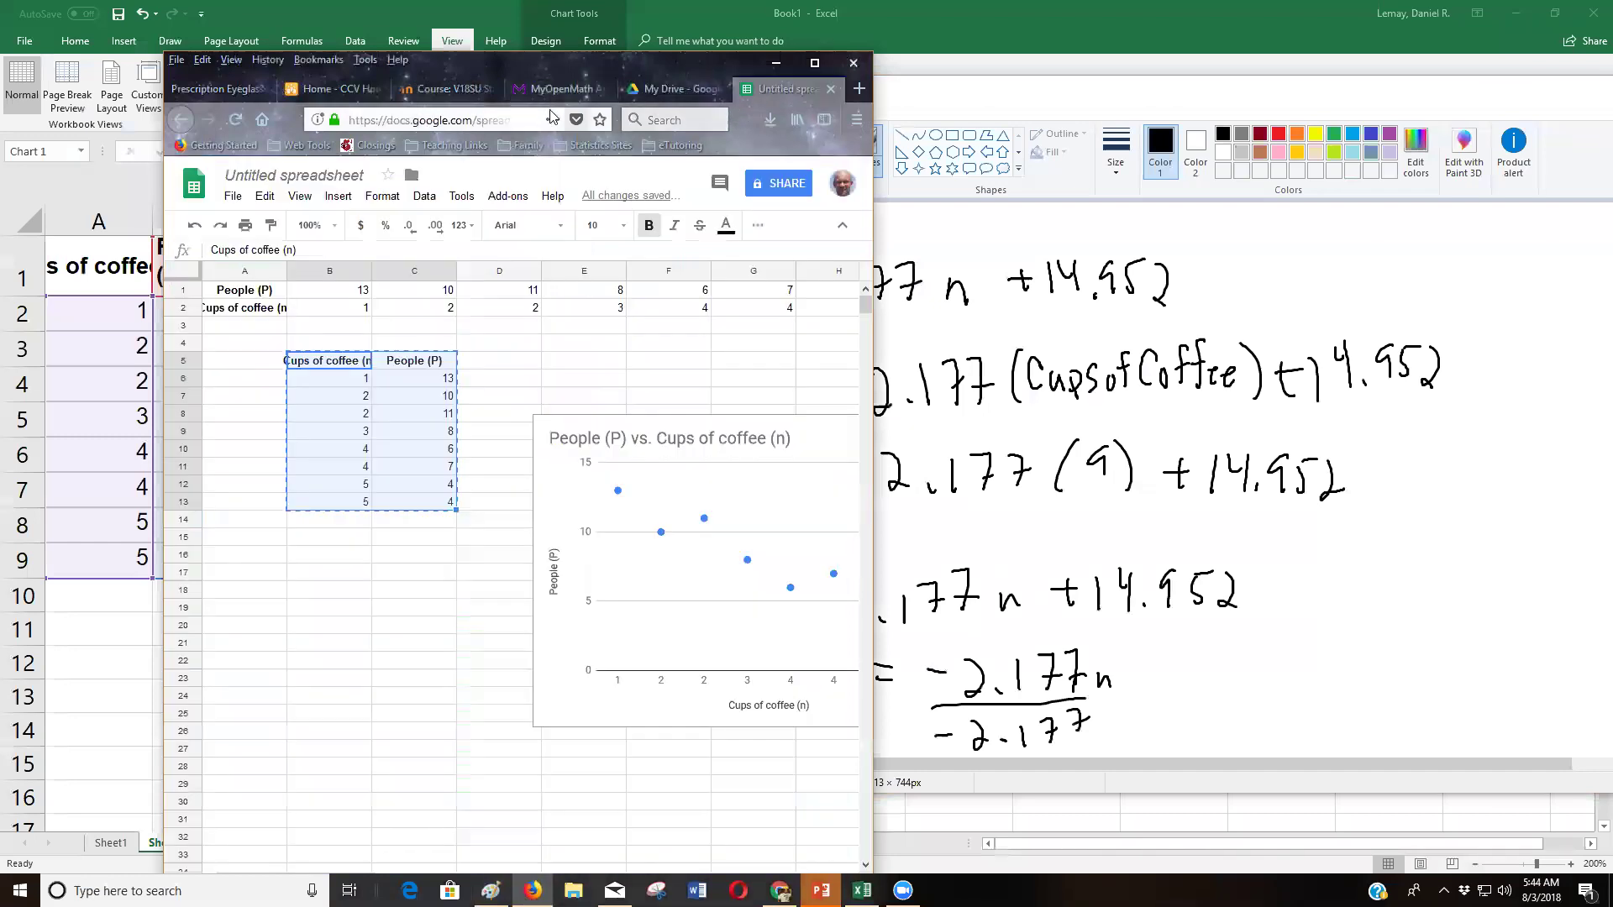
click(491, 118)
text(rossmanchance.com/)
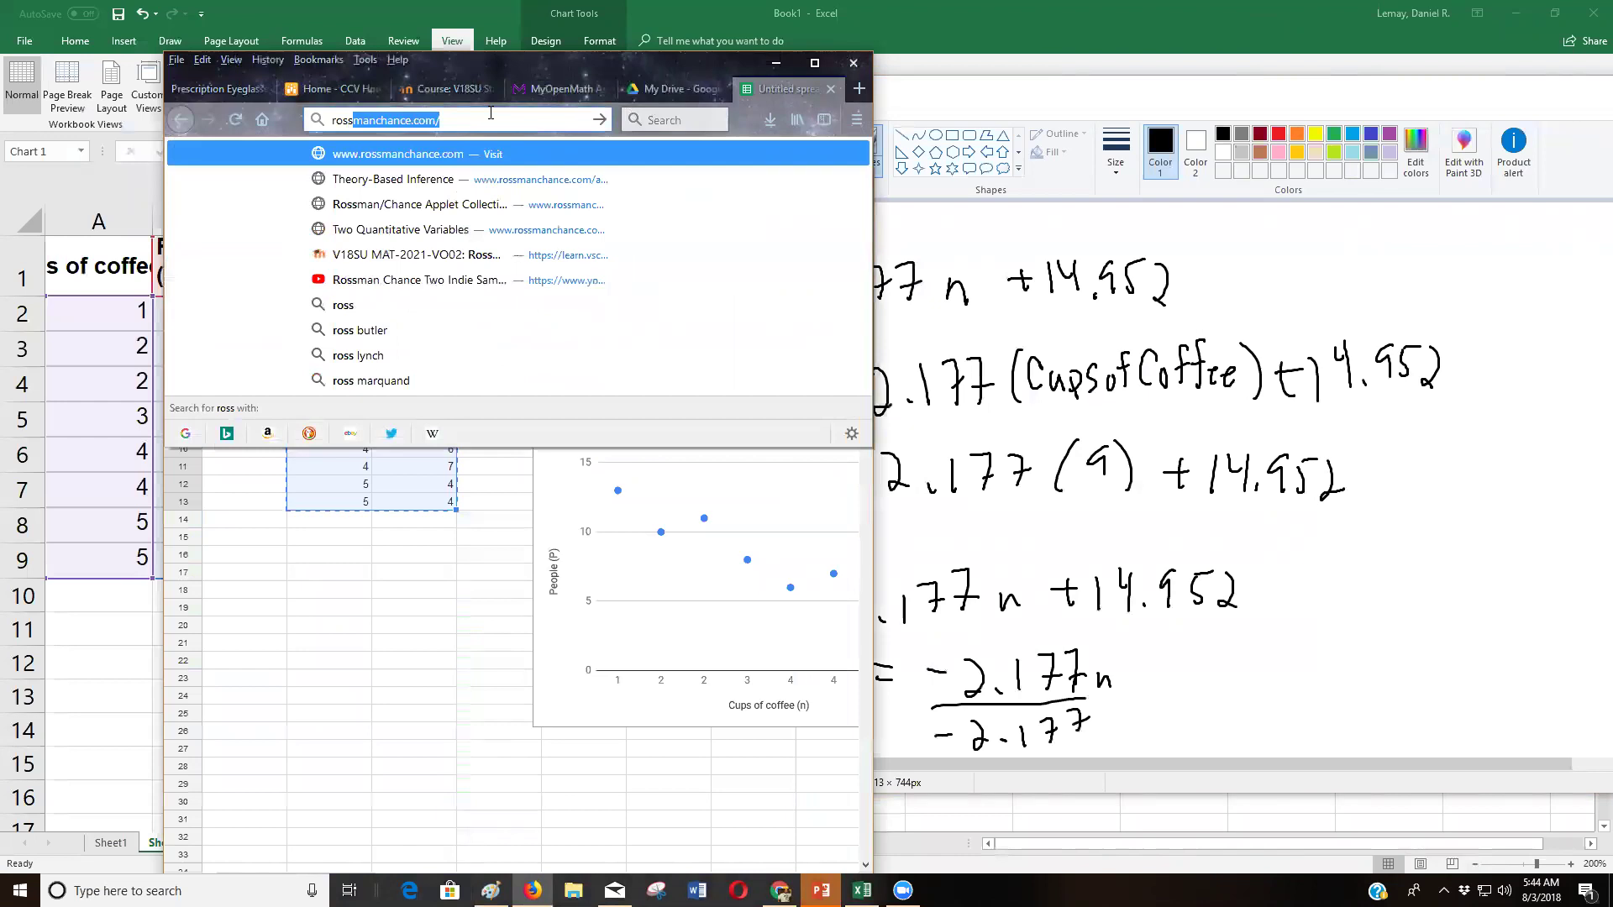
click(380, 155)
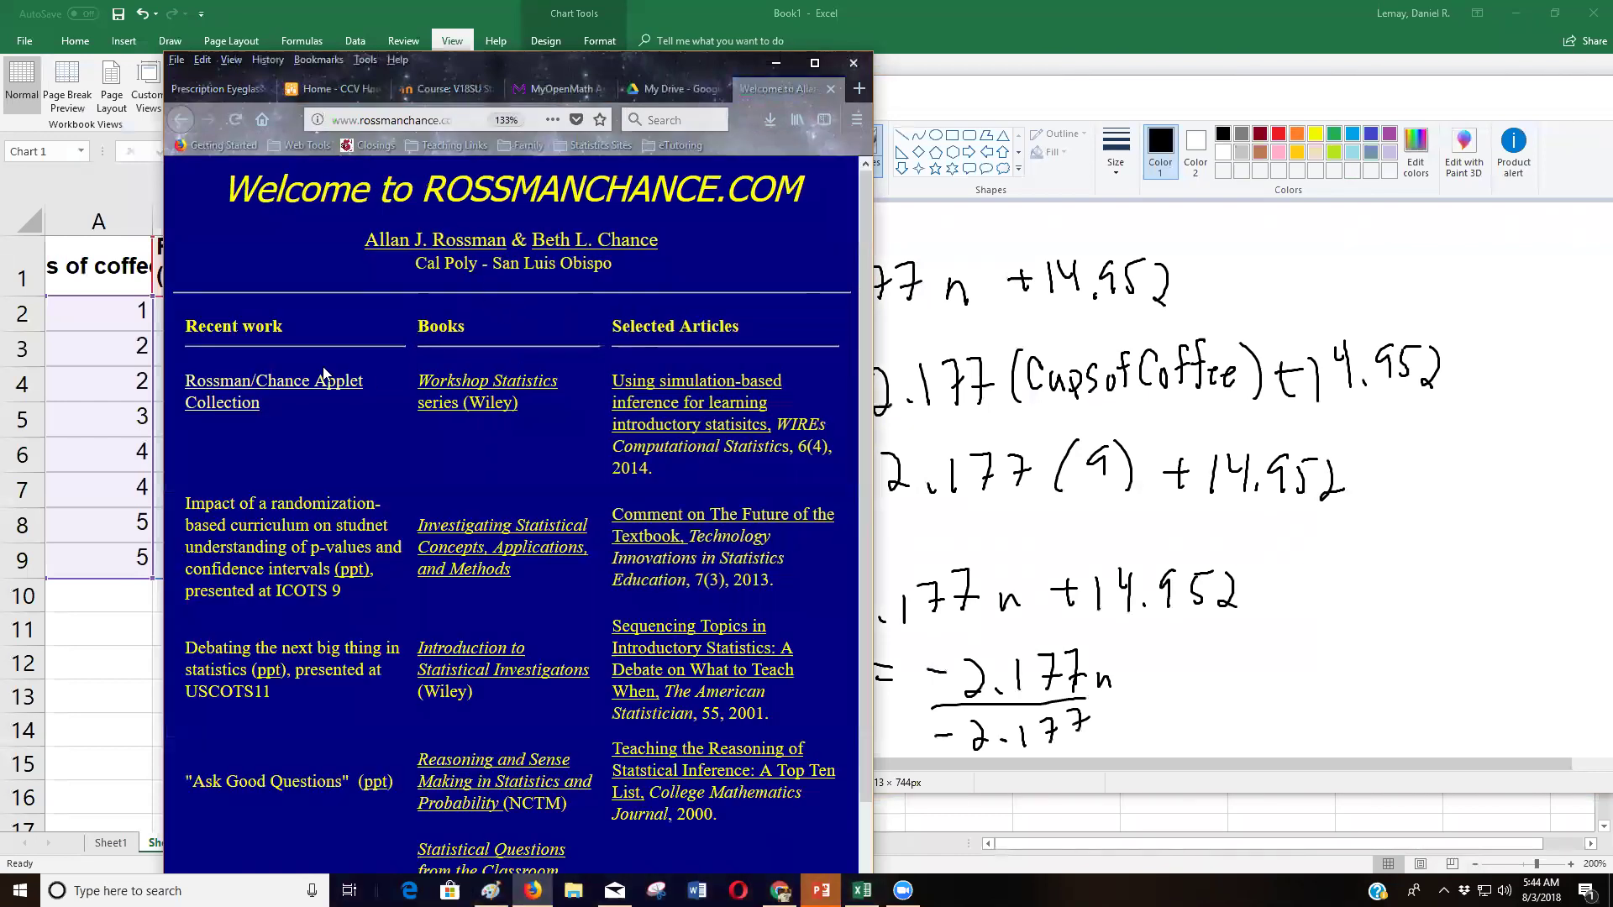
click(257, 388)
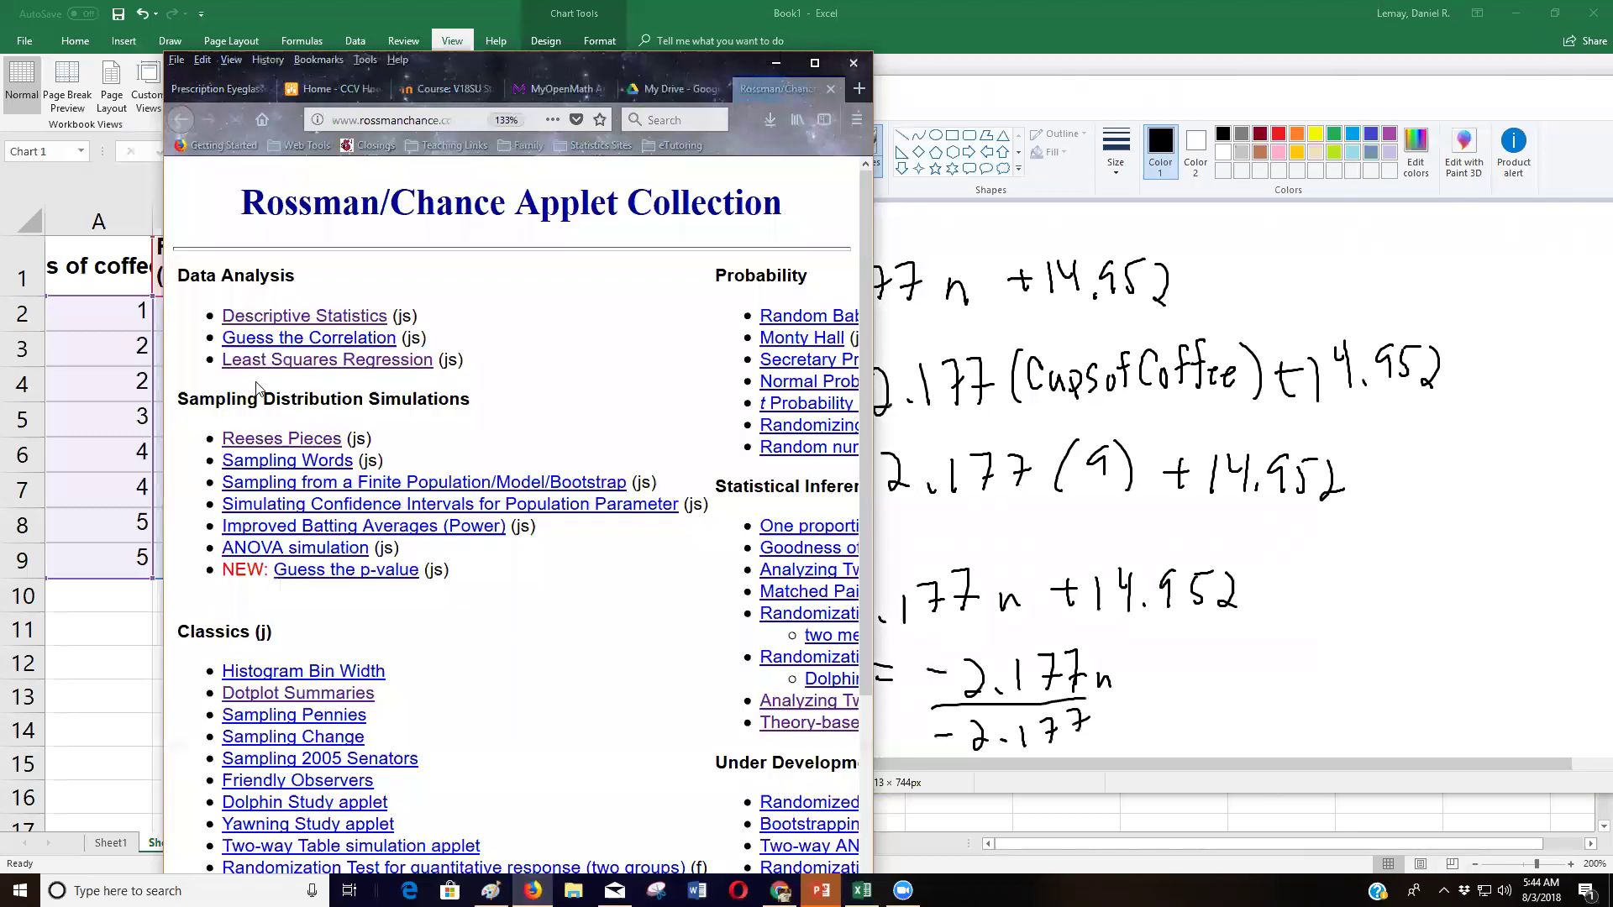
click(308, 368)
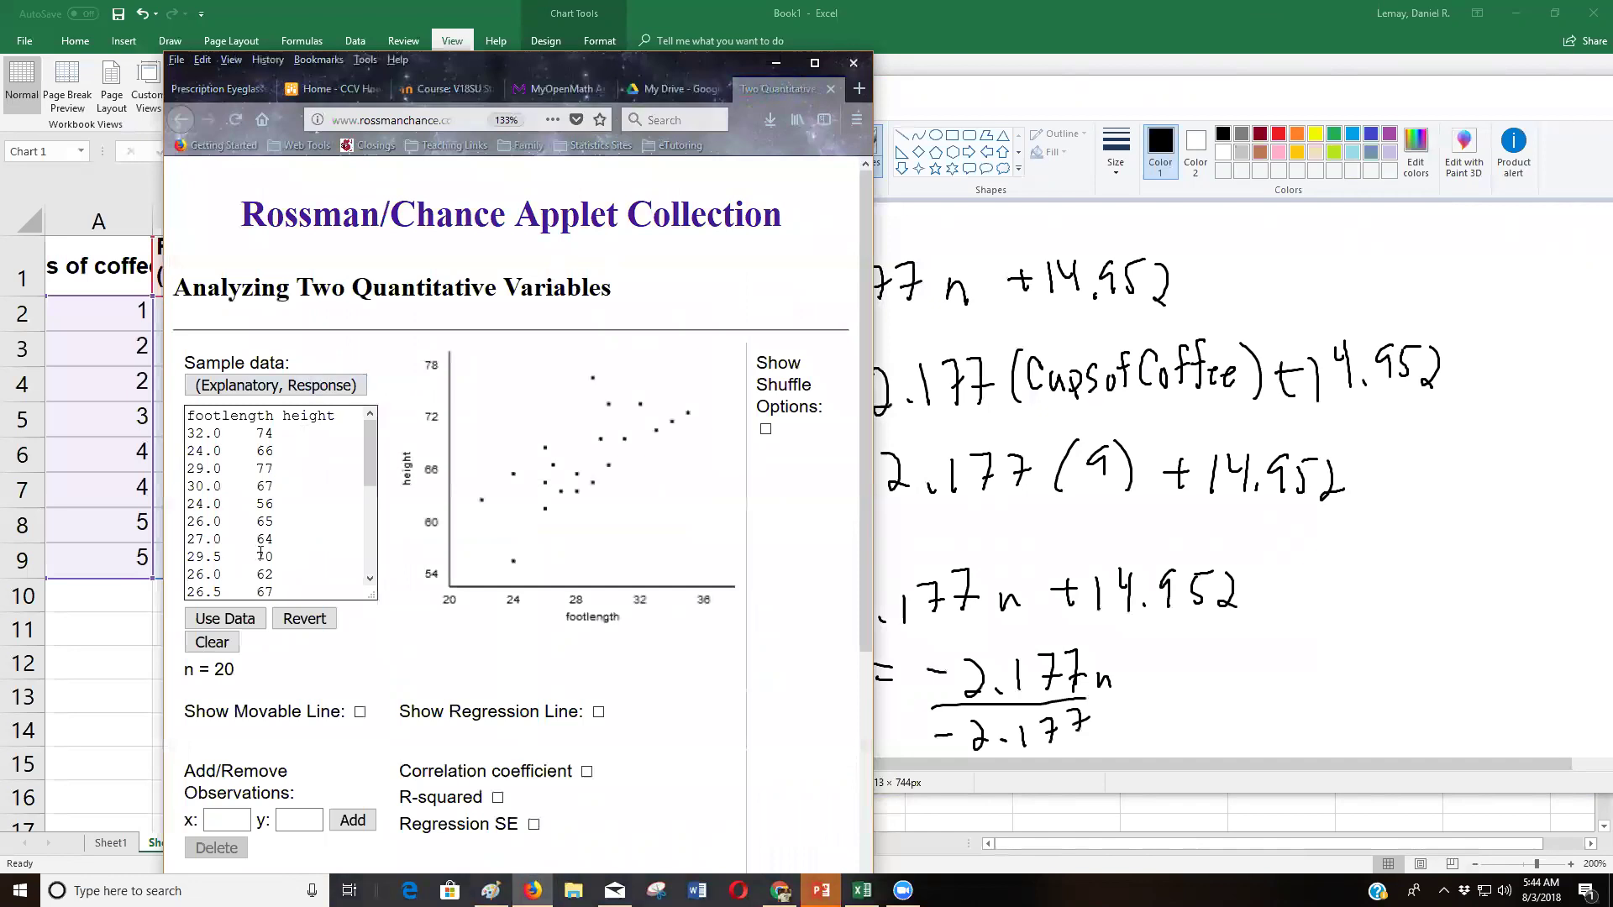
- Clear the applet's sample data, copy cells A1:B9 from the Excel sheet, and paste and load them as the applet's data
click(220, 643)
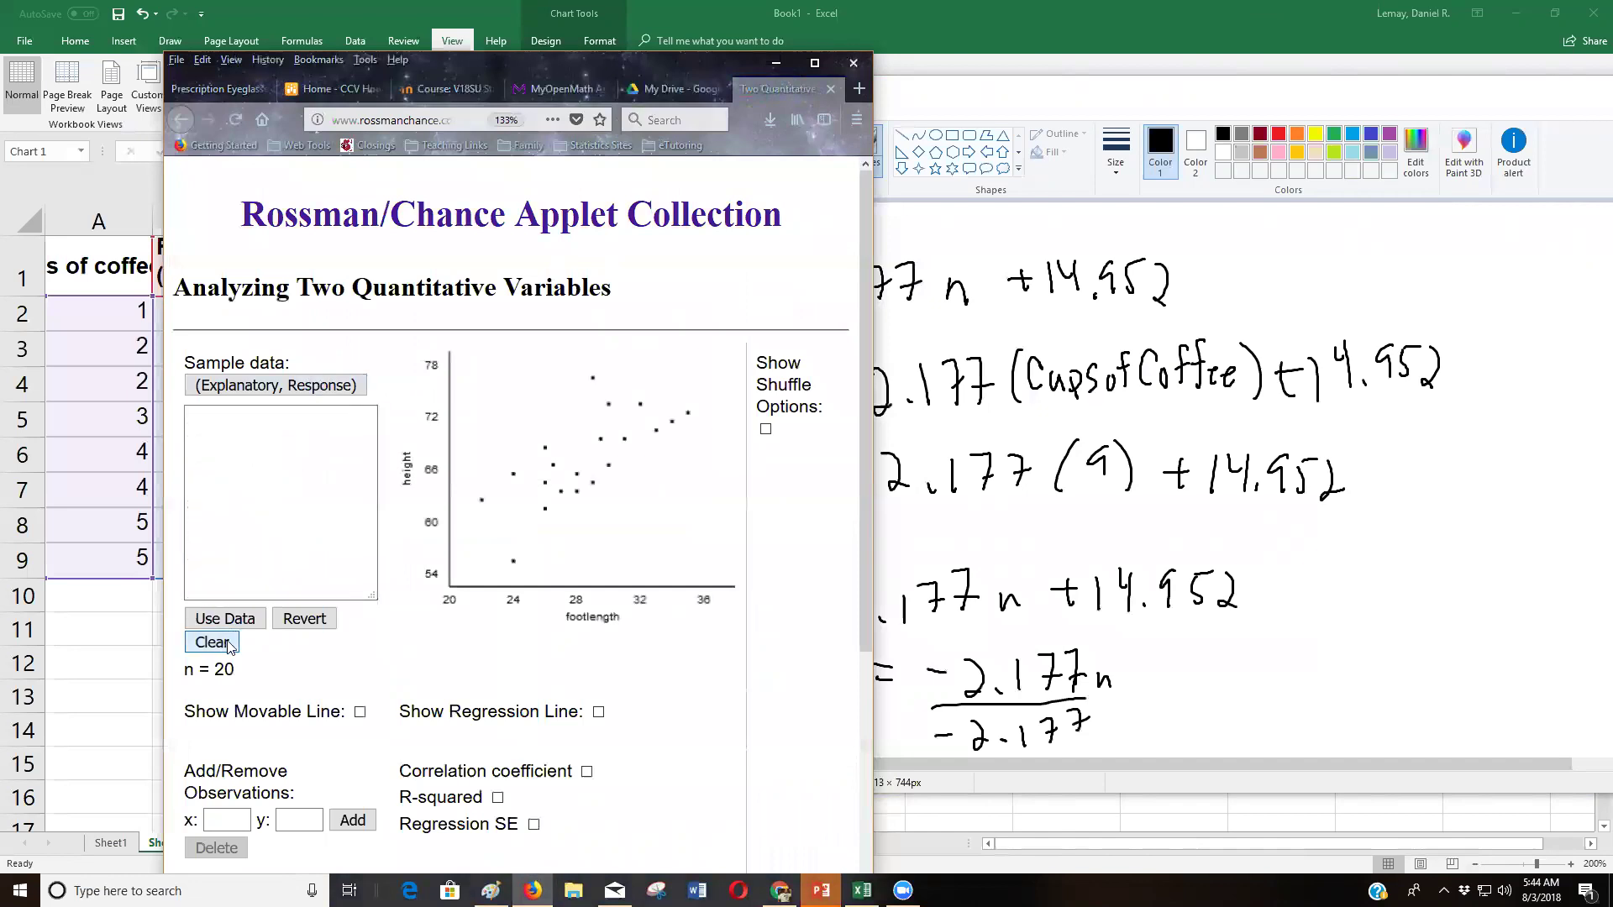
click(318, 494)
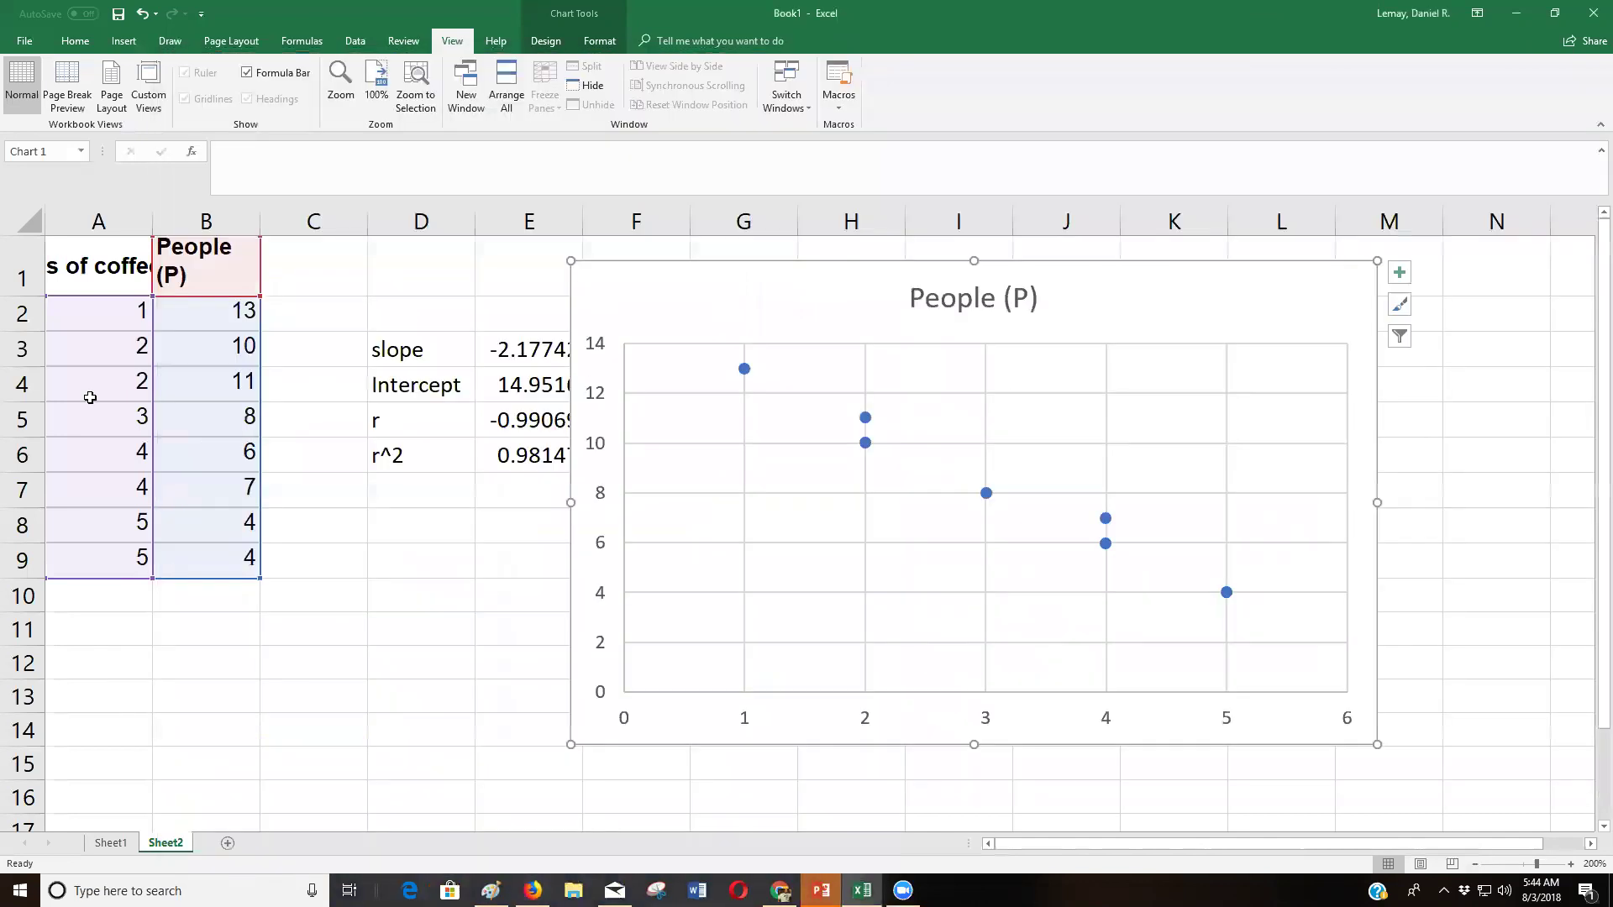
key(alt+Tab)
drag(66, 275, 189, 569)
key(ctrl+c)
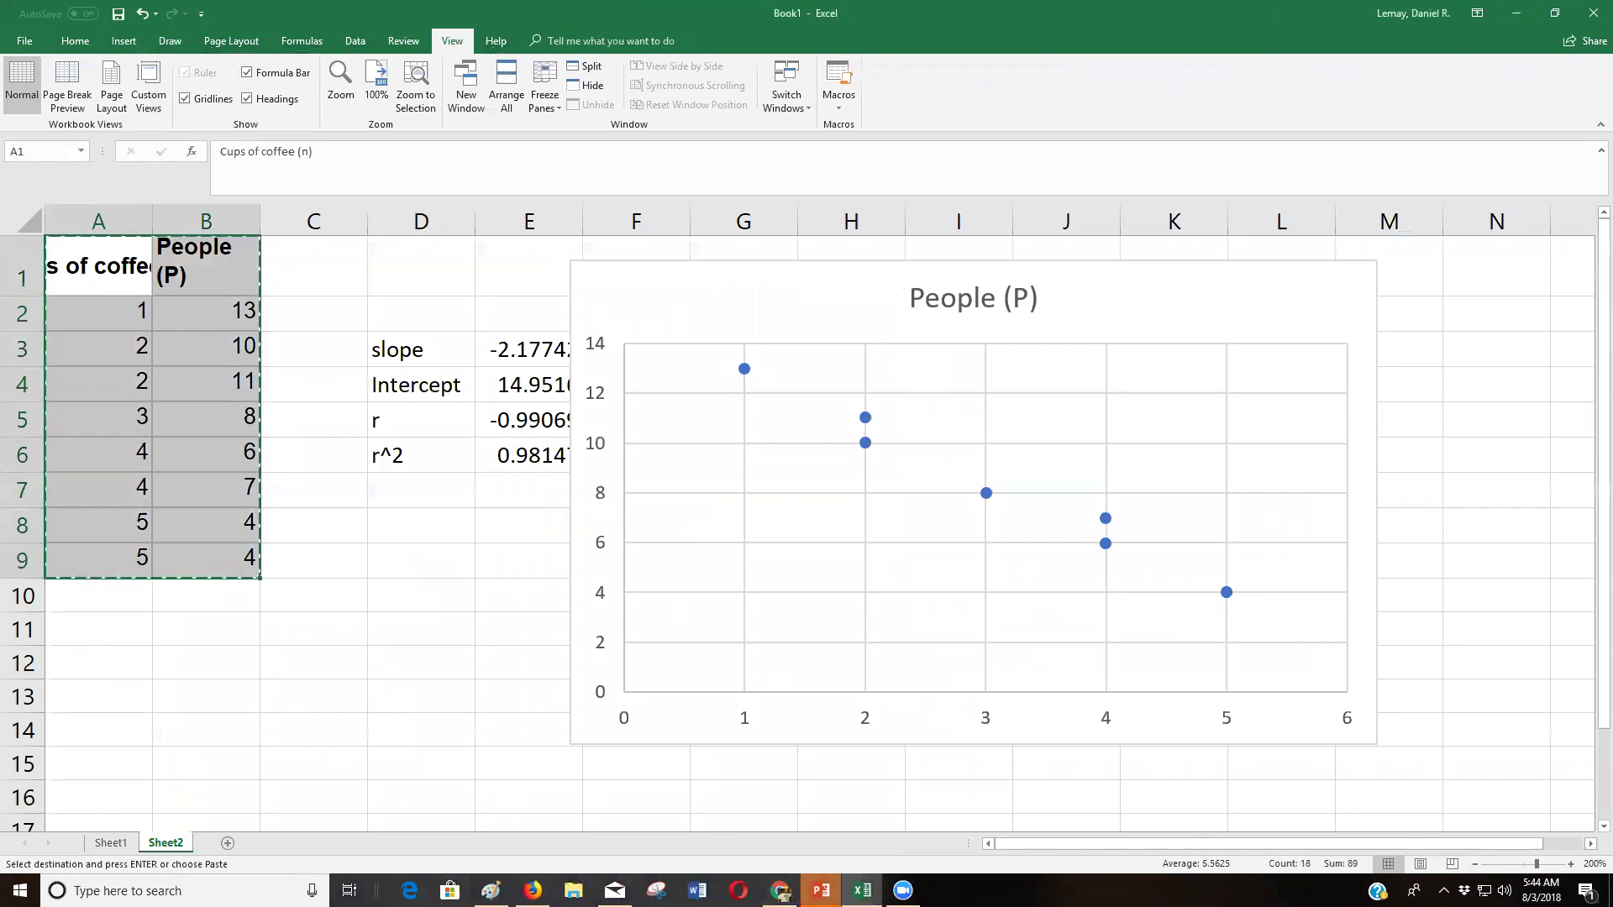
click(533, 890)
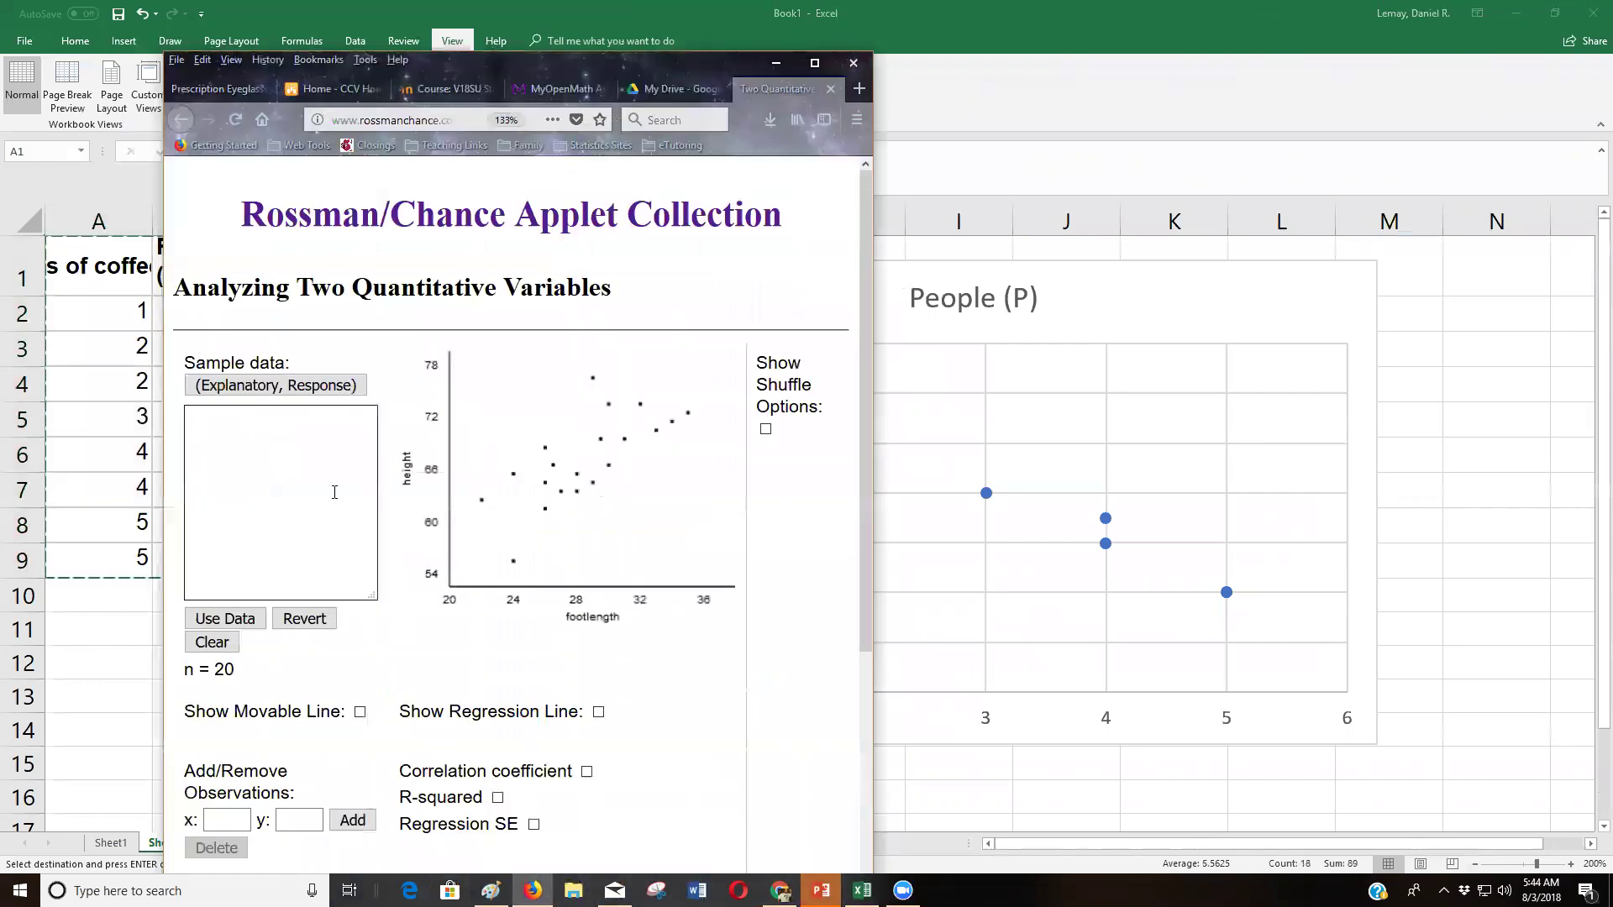
key(ctrl+v)
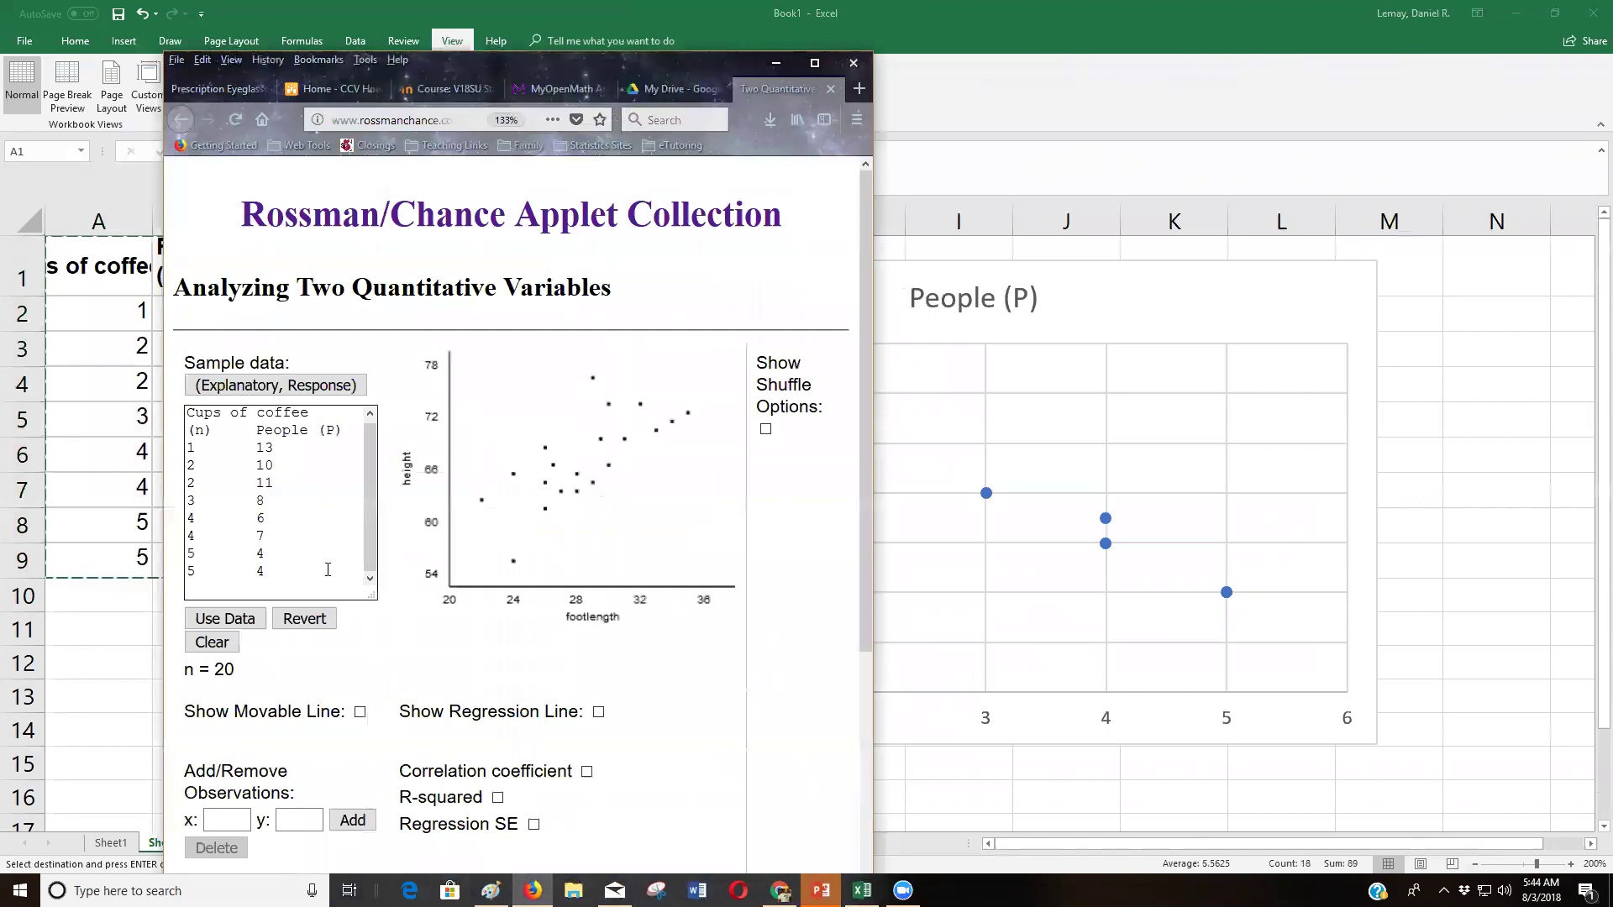
click(225, 619)
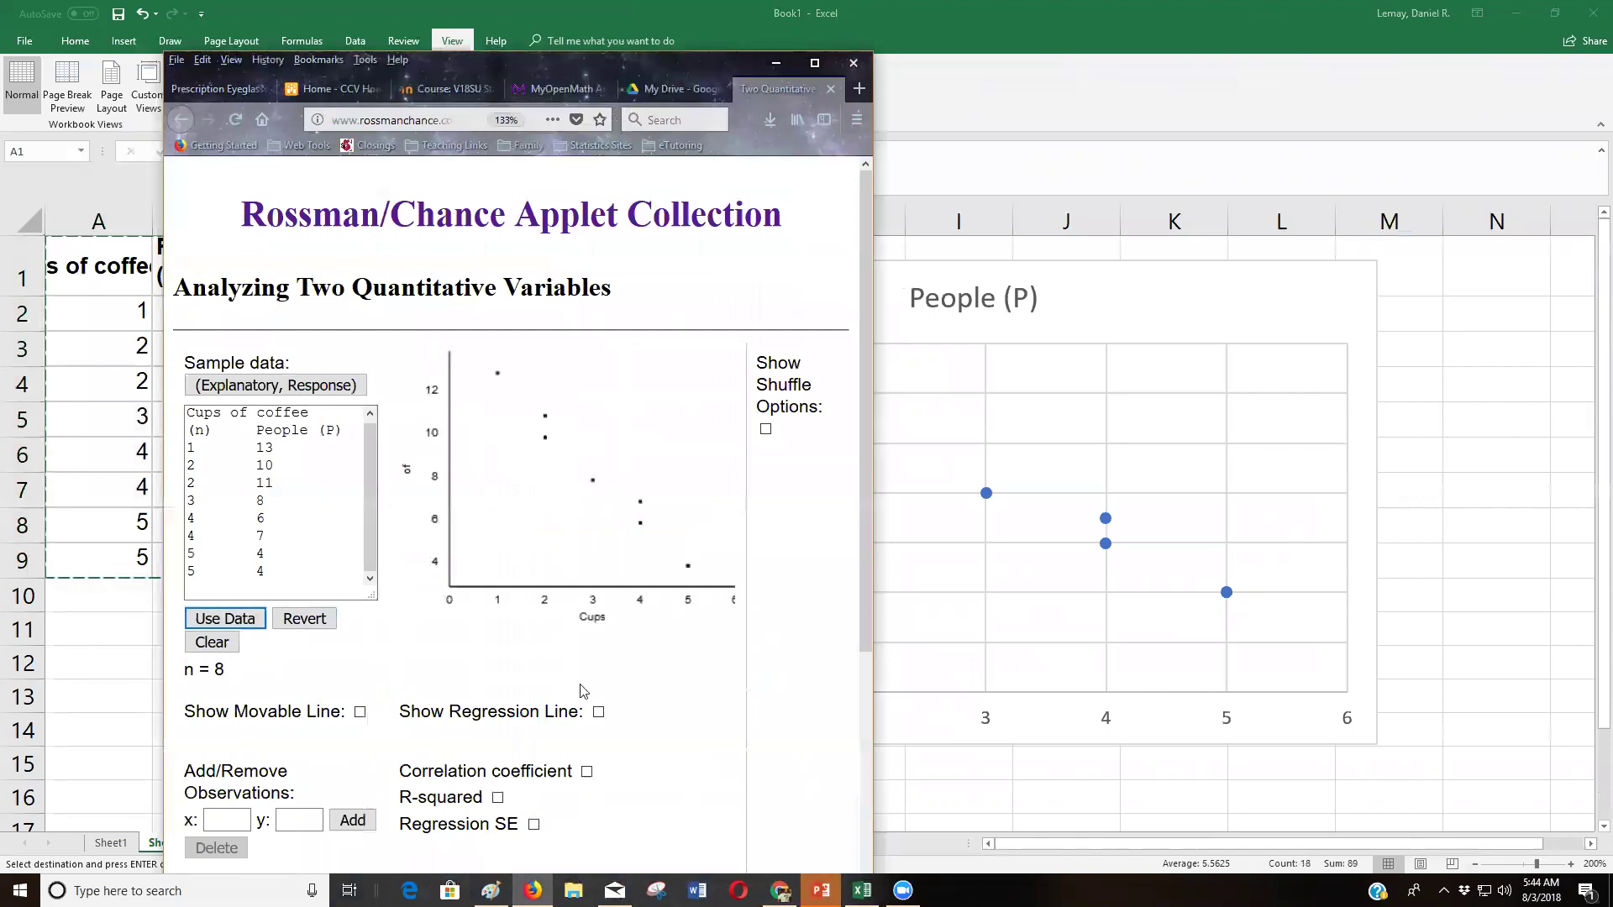
- Shorten the sample data headers to the single words Cups and People and reload the data into the scatterplot
click(245, 431)
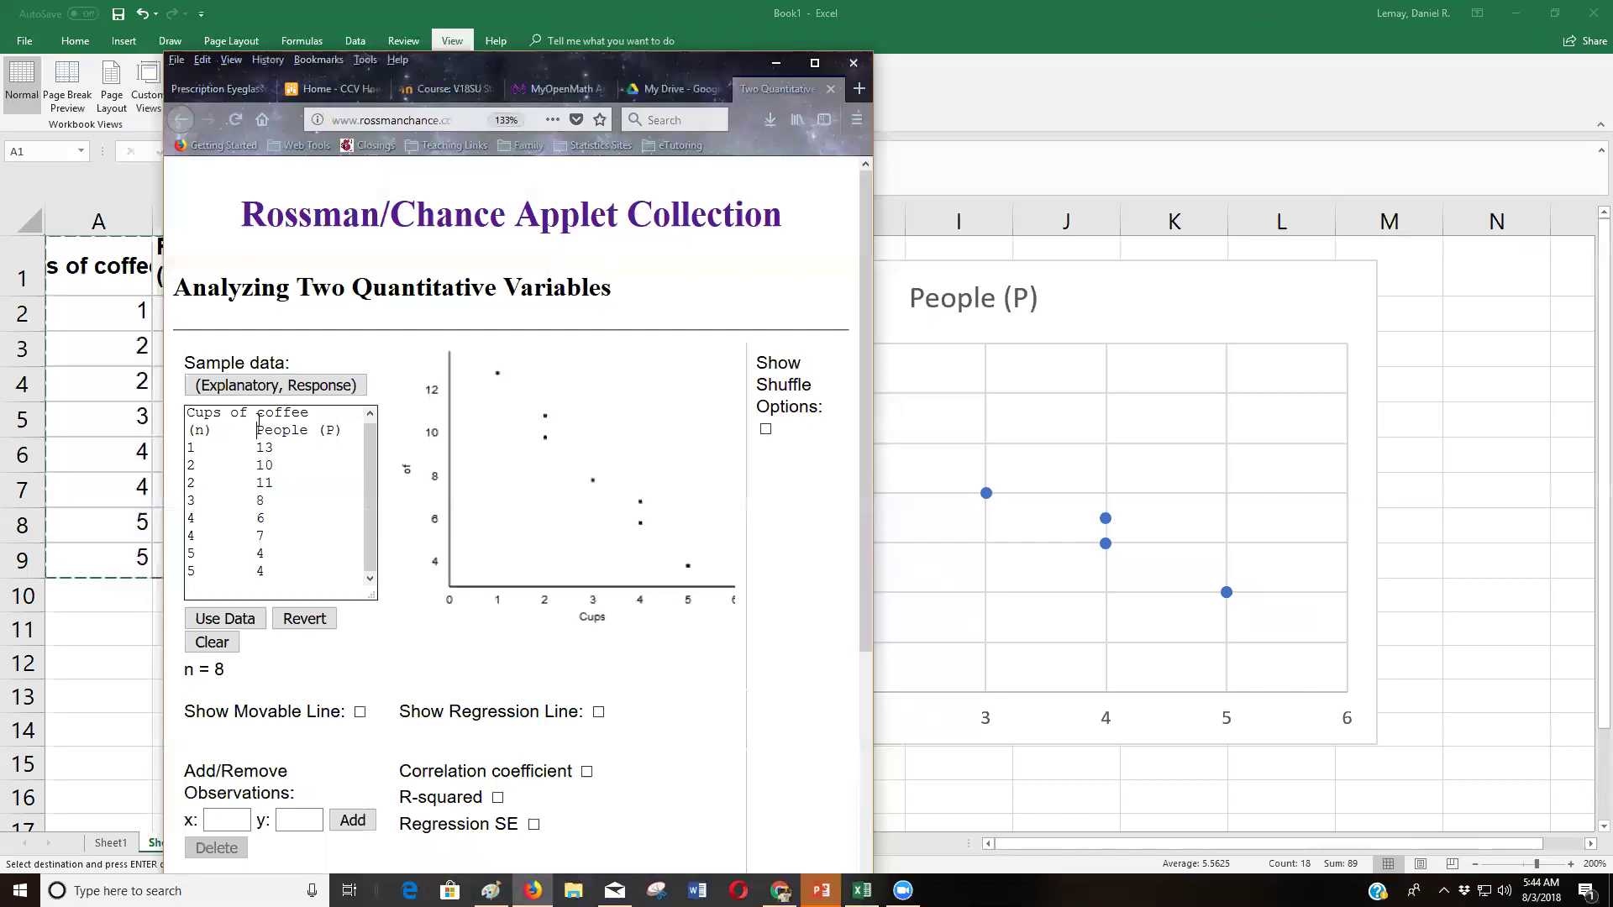
drag(311, 412, 229, 418)
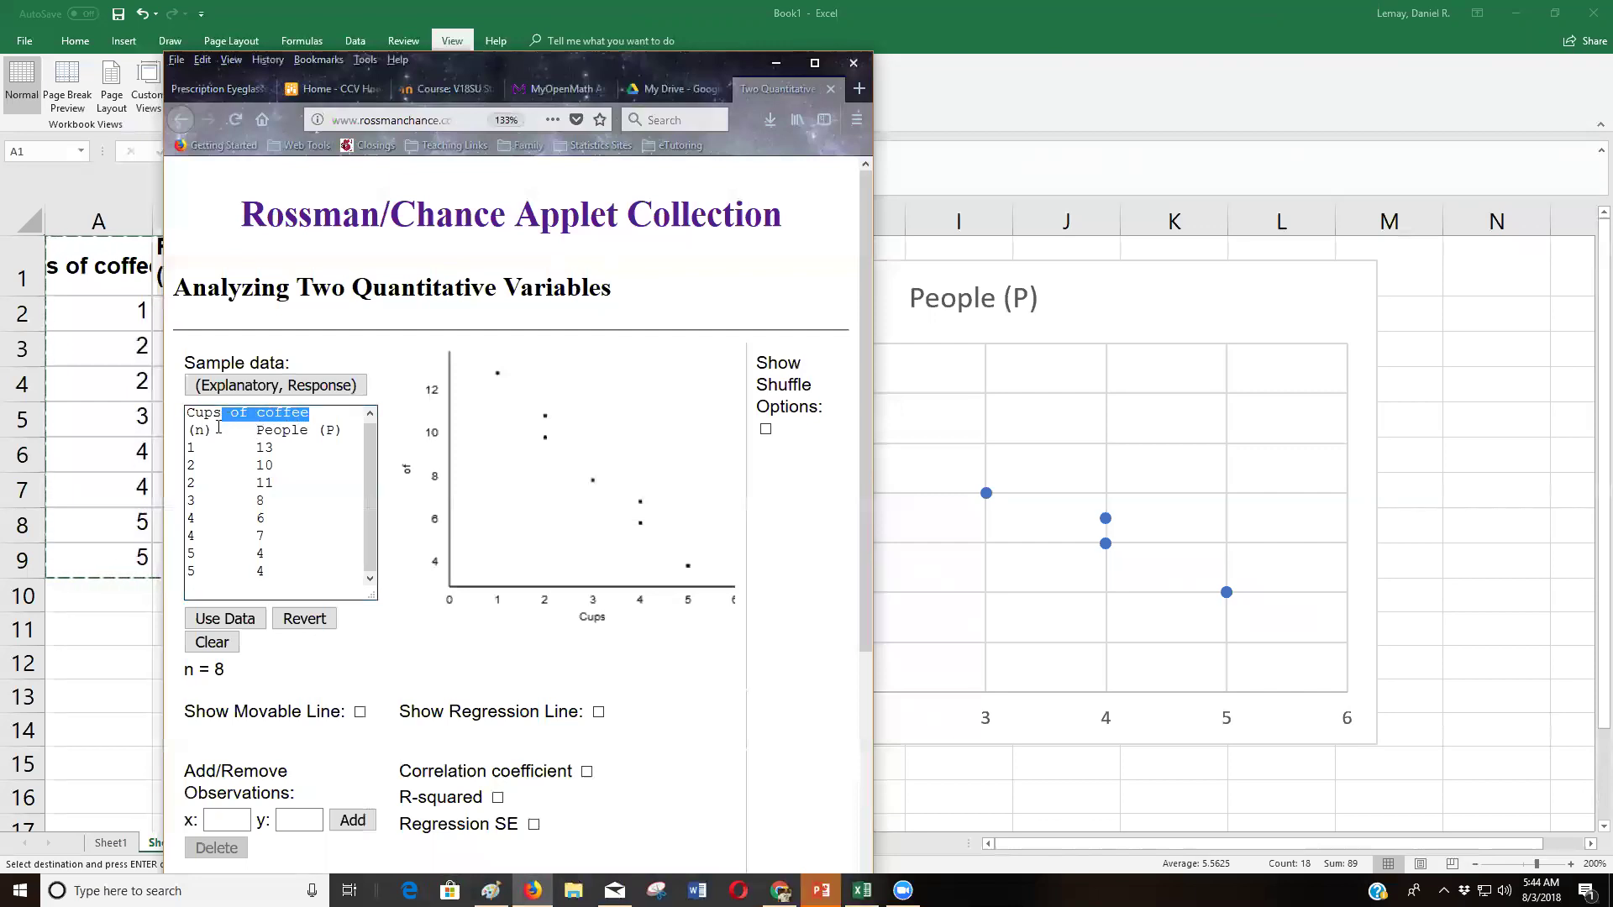
key(BackSpace)
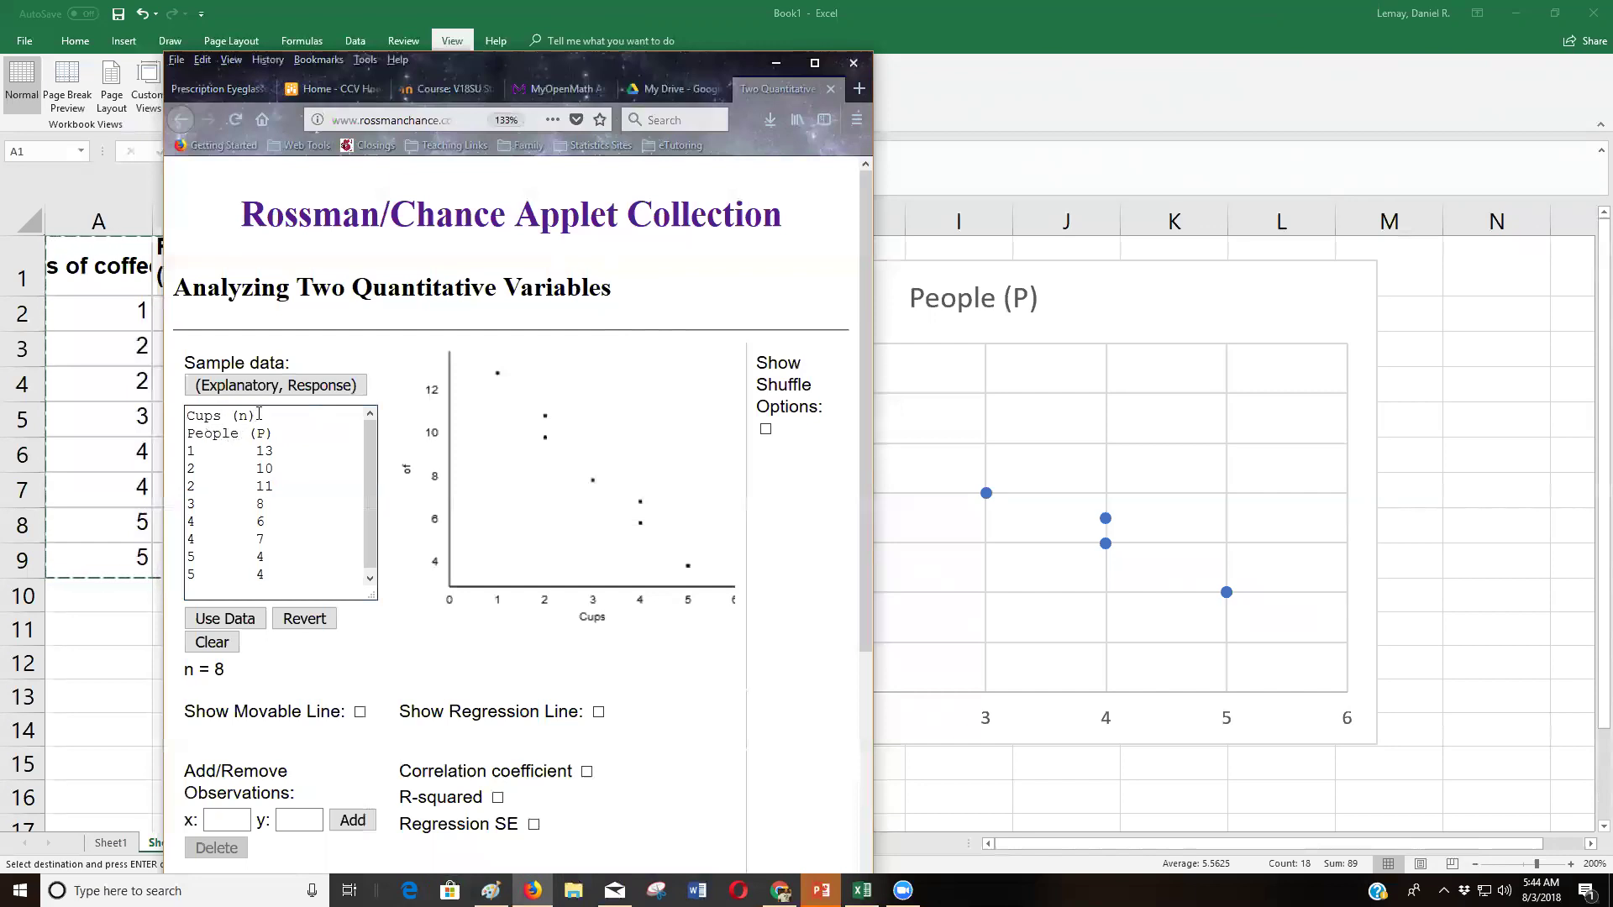
drag(327, 415, 224, 417)
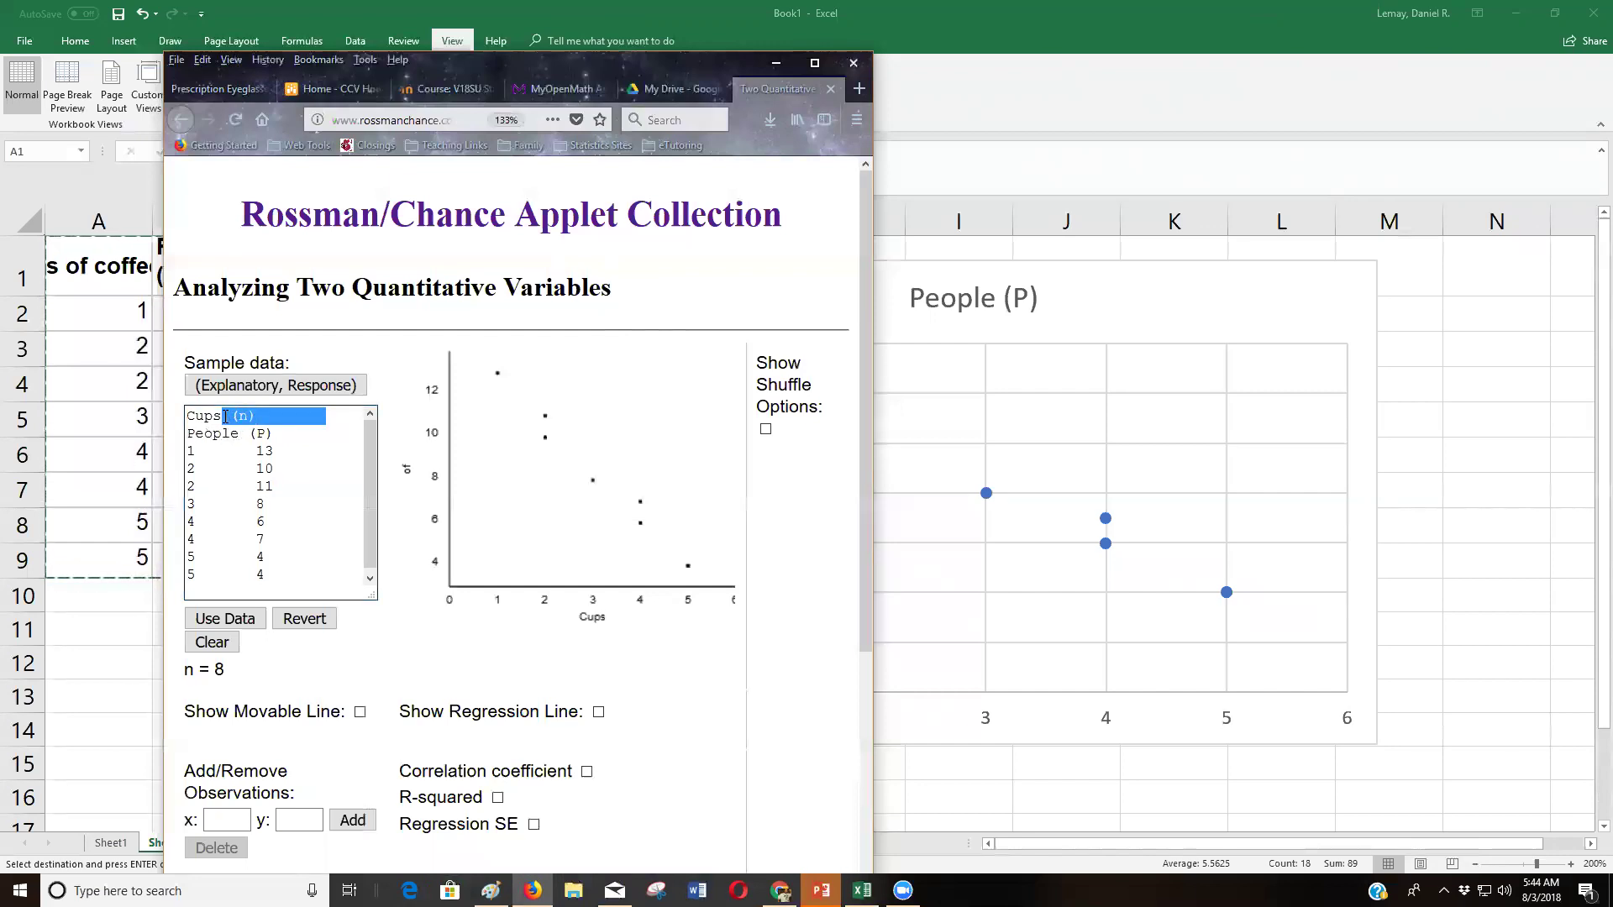
key(BackSpace)
key(Tab)
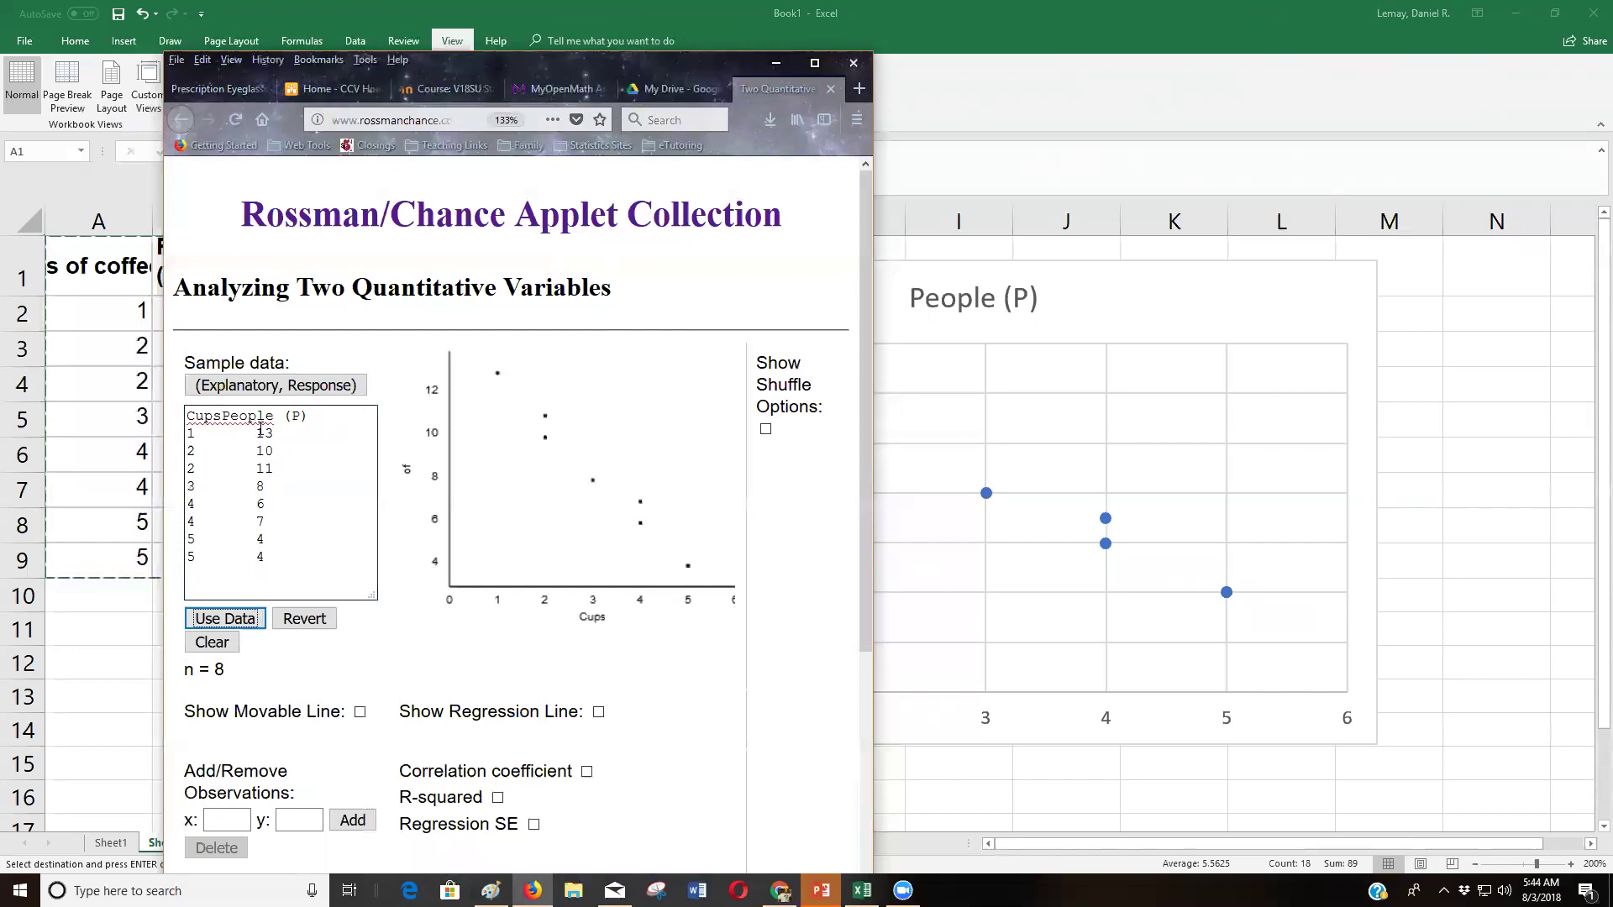
click(224, 416)
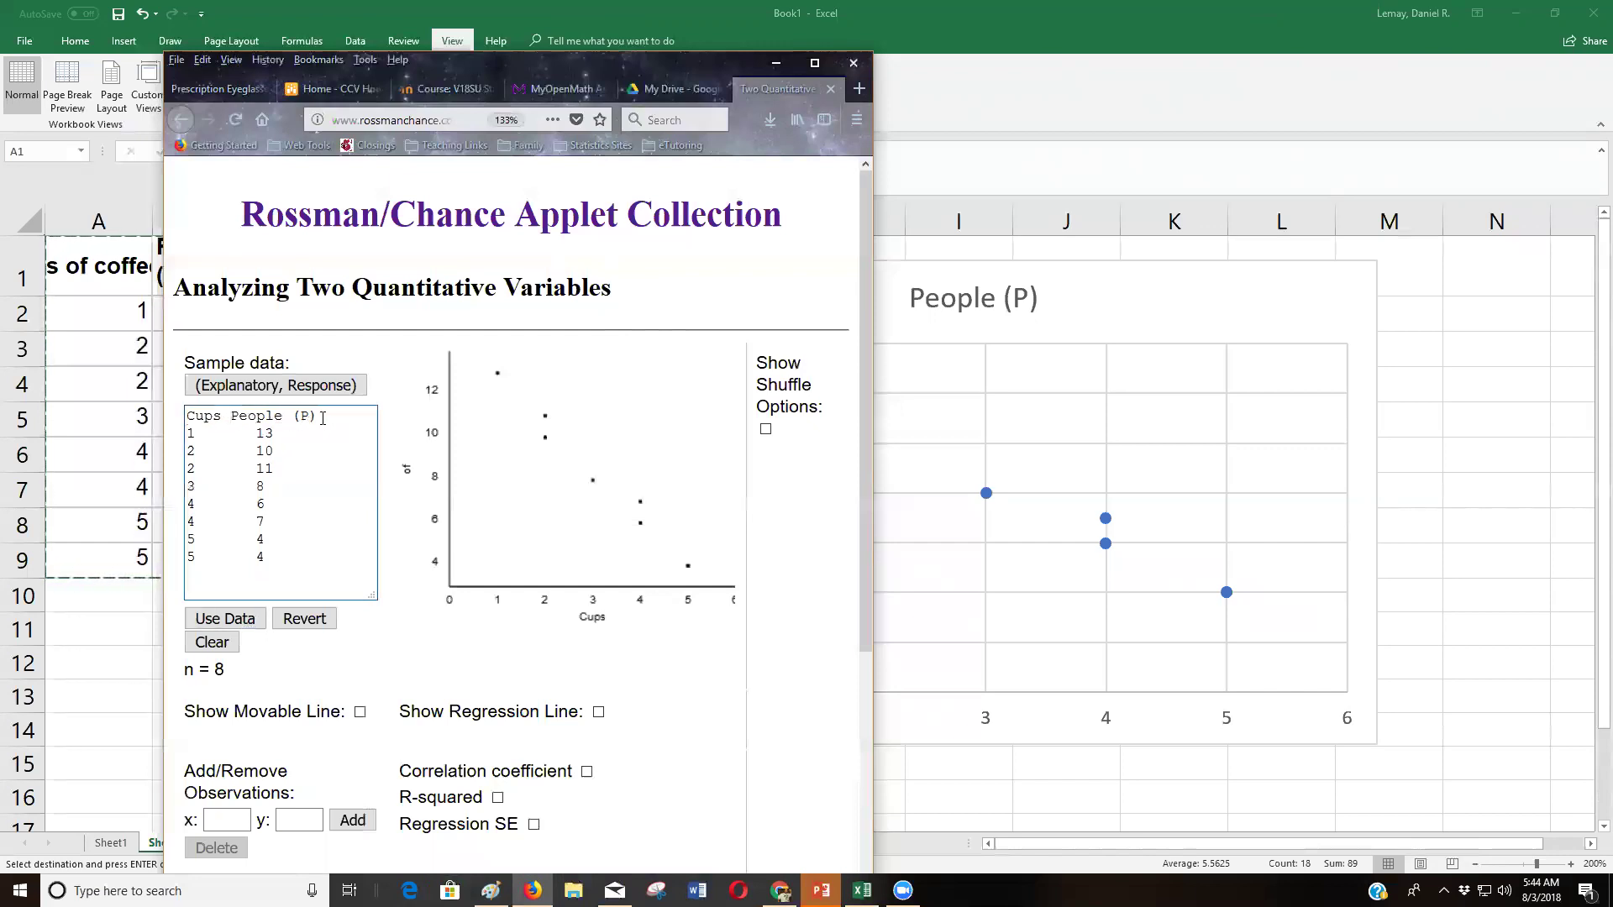
drag(318, 417, 287, 424)
key(BackSpace)
click(234, 629)
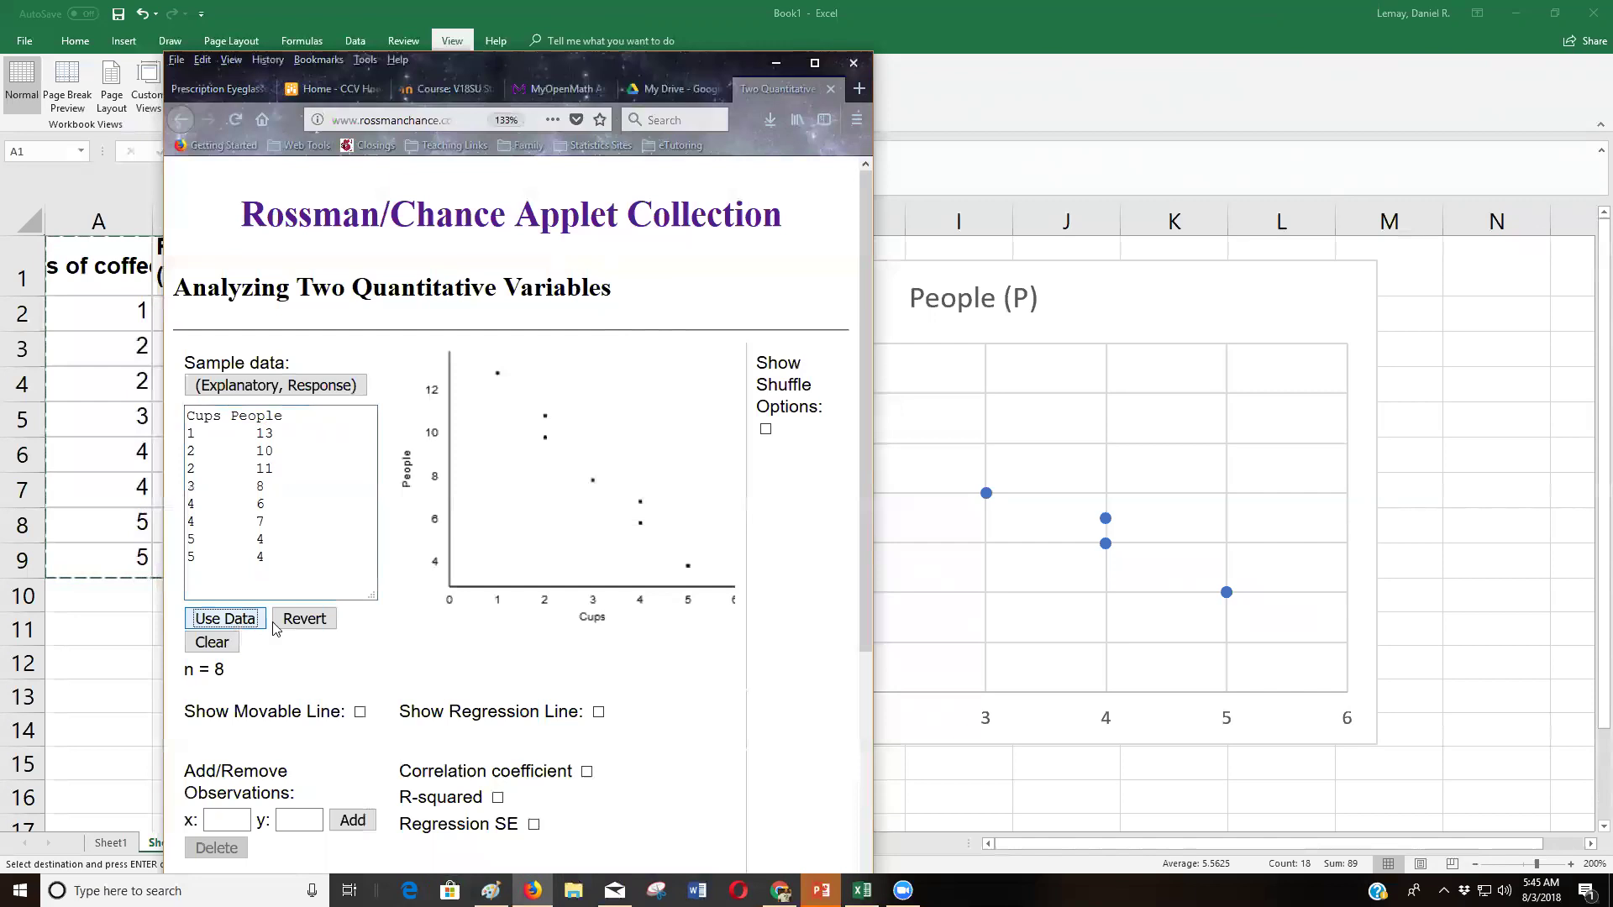
- Show the regression line with its equation and the correlation coefficient for the Cups and People data
click(599, 713)
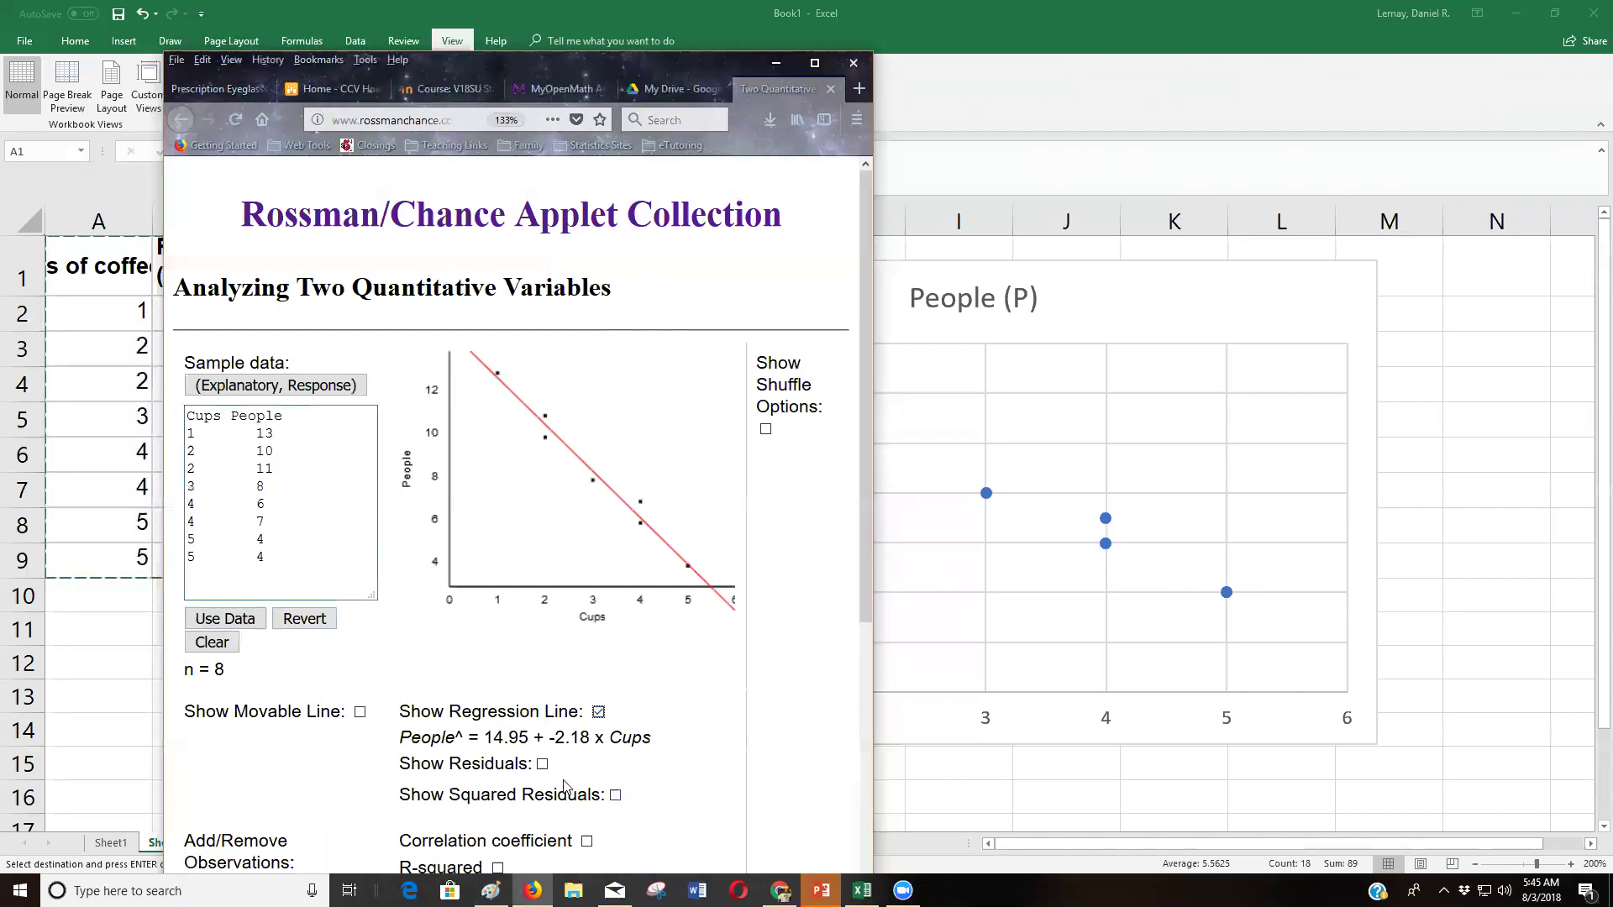
scroll(416, 743, down, 3)
click(587, 589)
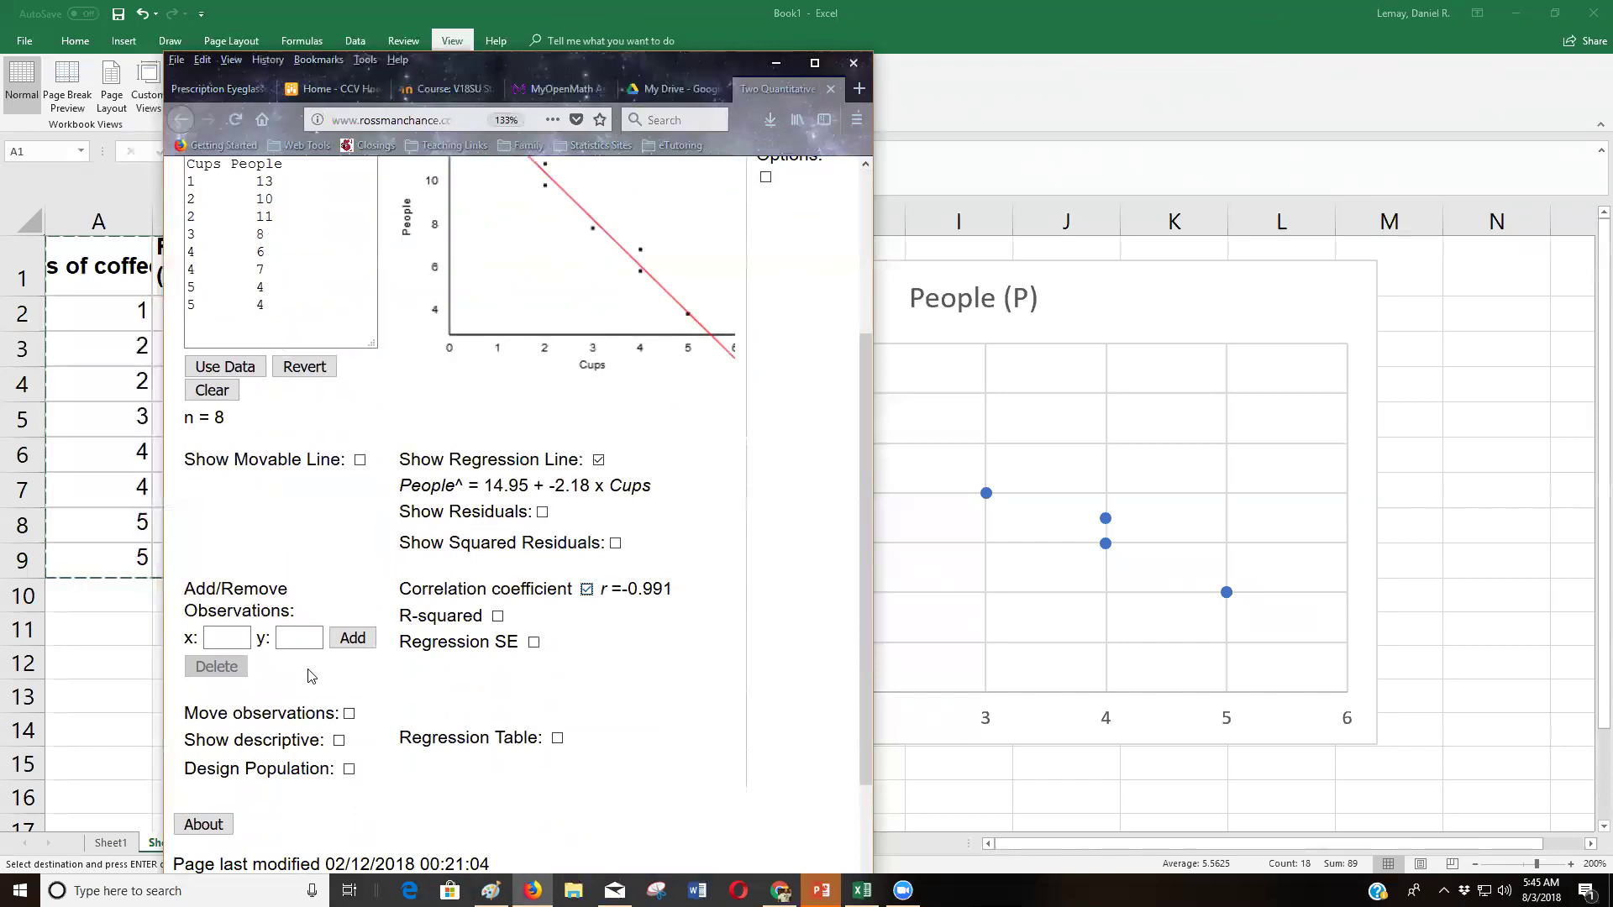
scroll(304, 605, up, 2)
scroll(302, 588, down, 5)
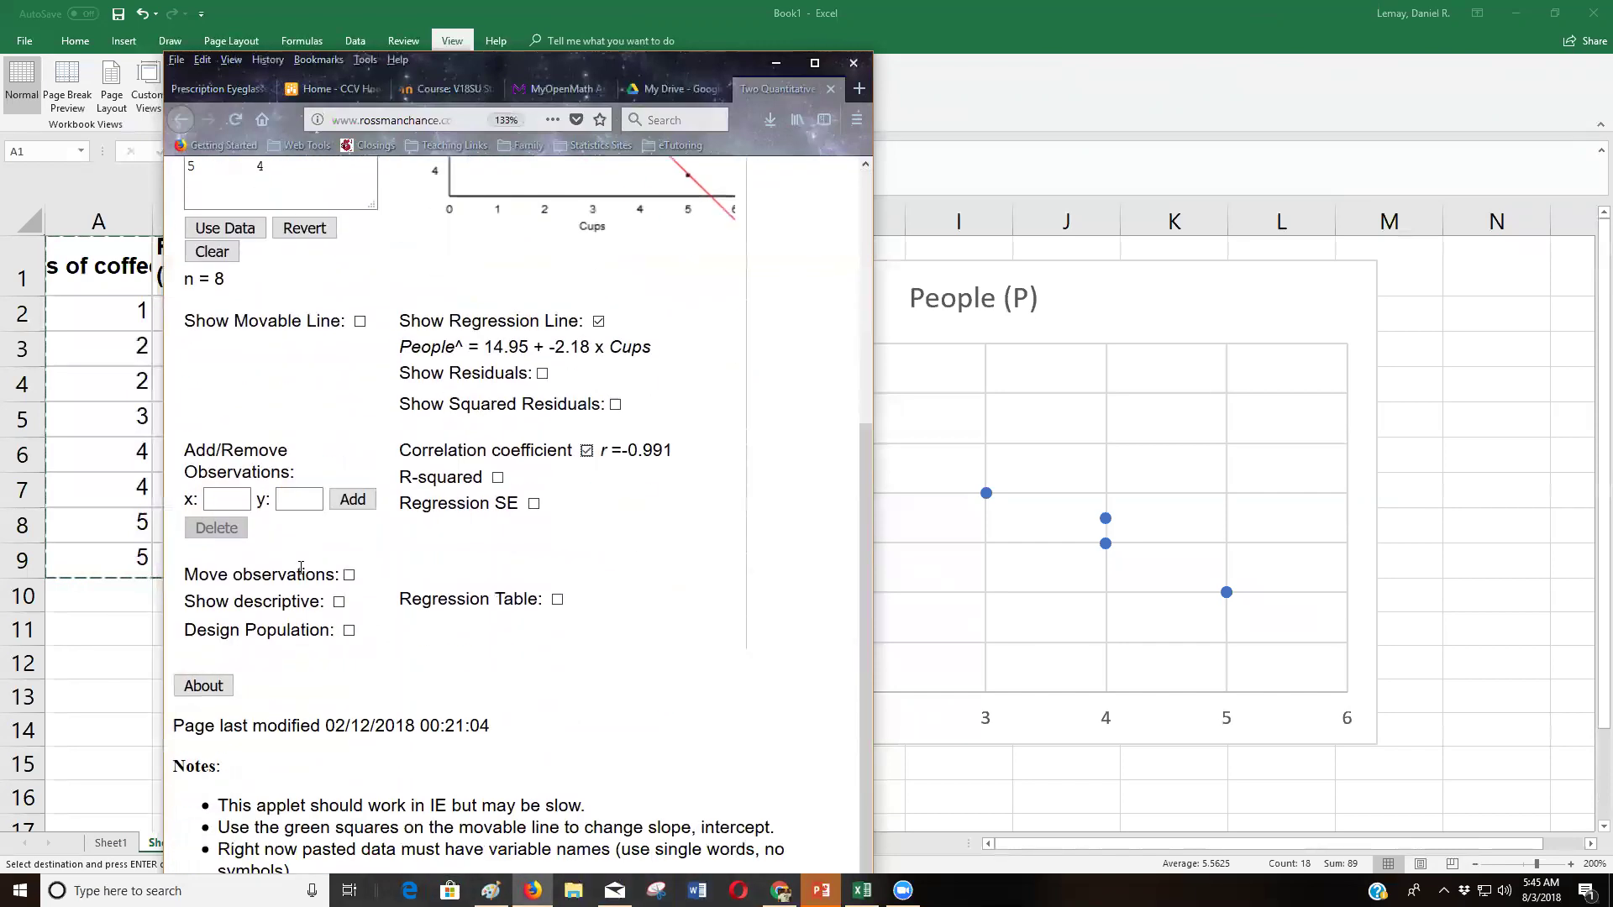
scroll(301, 573, up, 3)
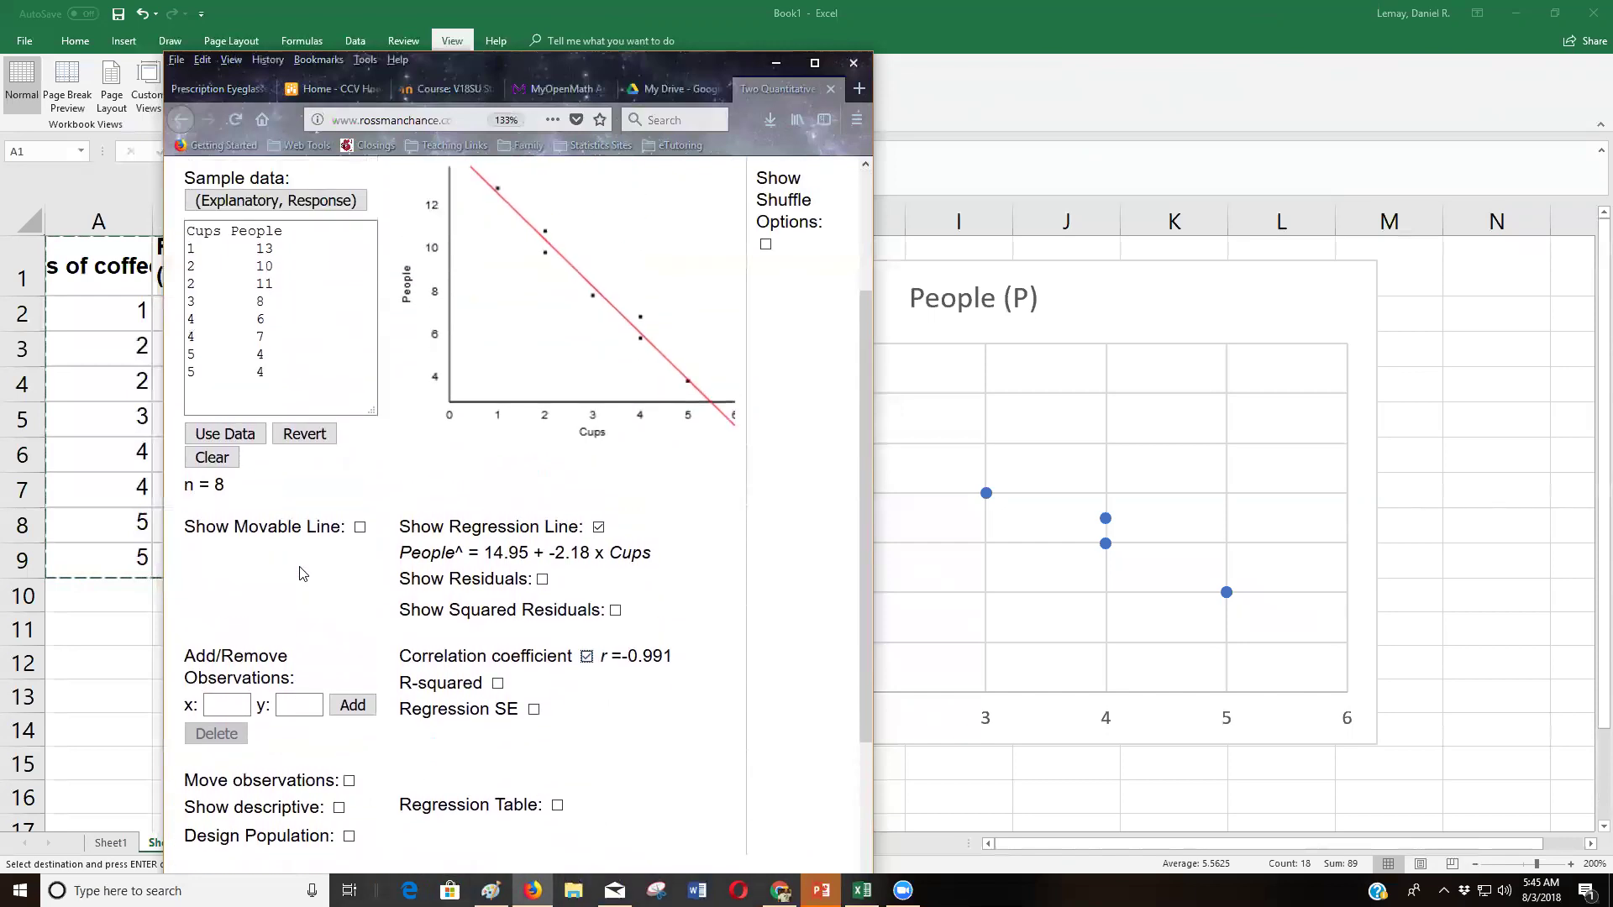
- Maximize the browser window to view the applet's regression results, and switch to the Zoom window
double_click(542, 526)
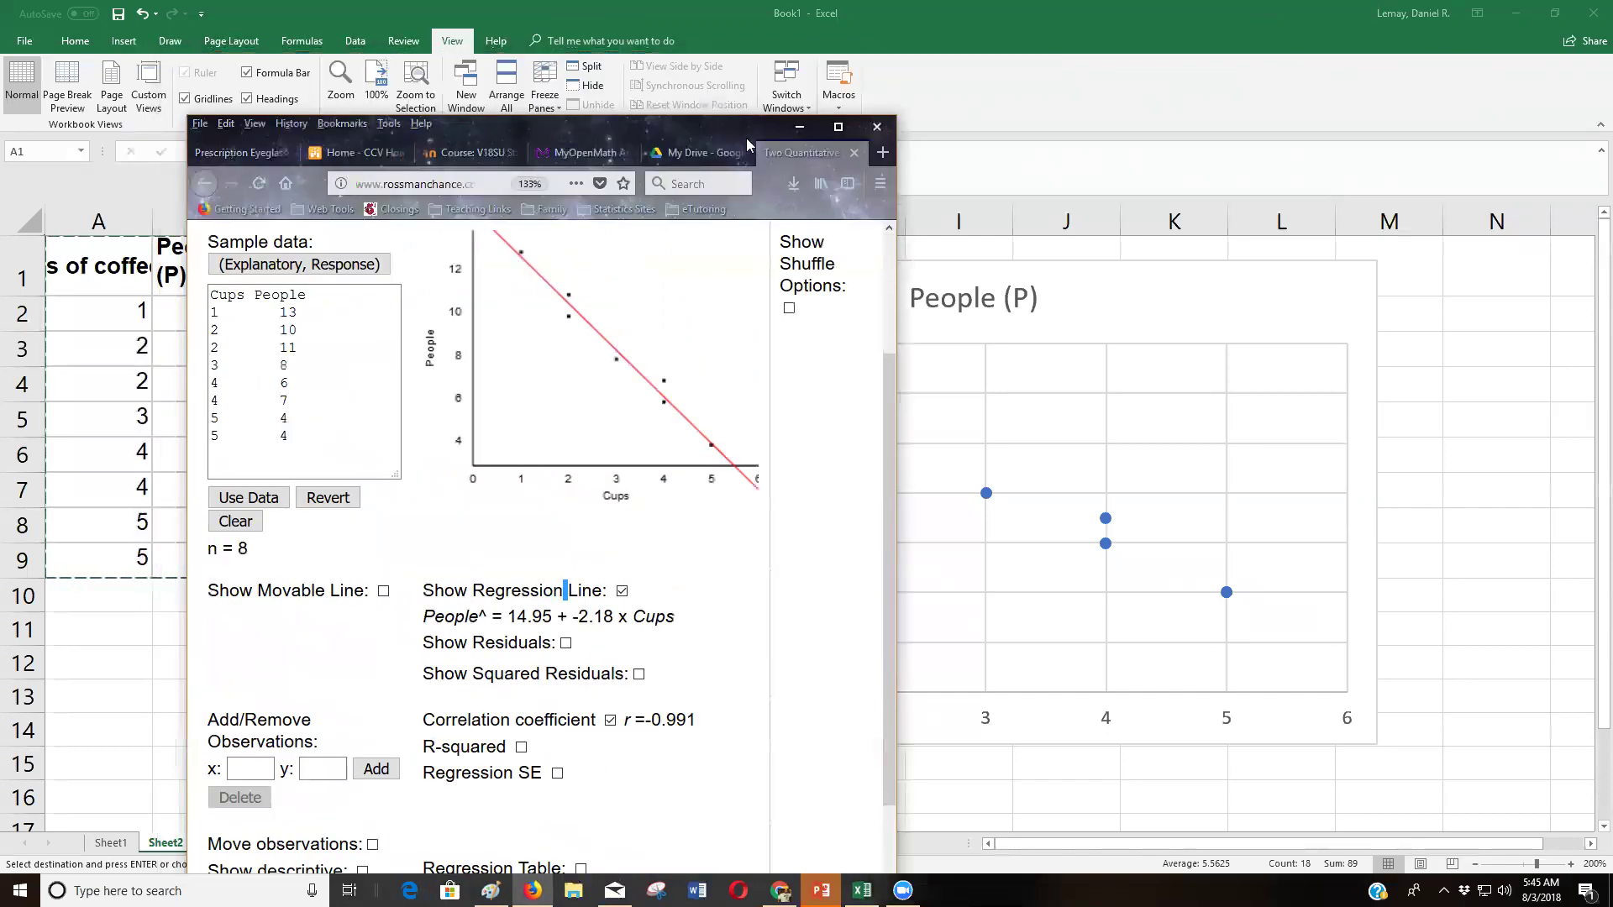
click(814, 63)
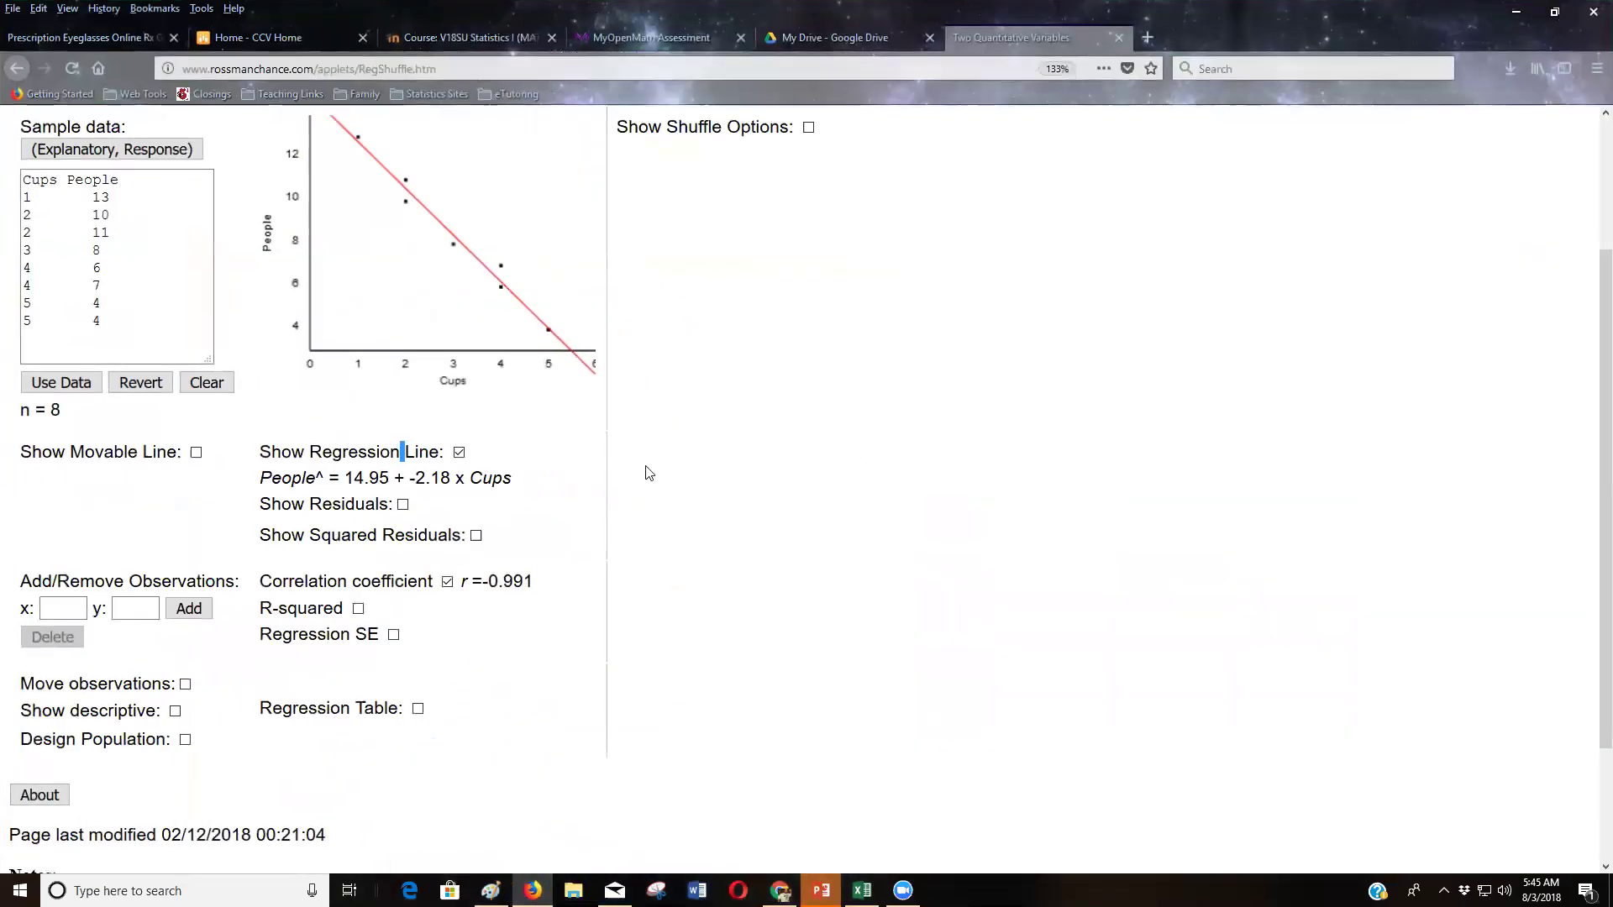
scroll(147, 564, up, 2)
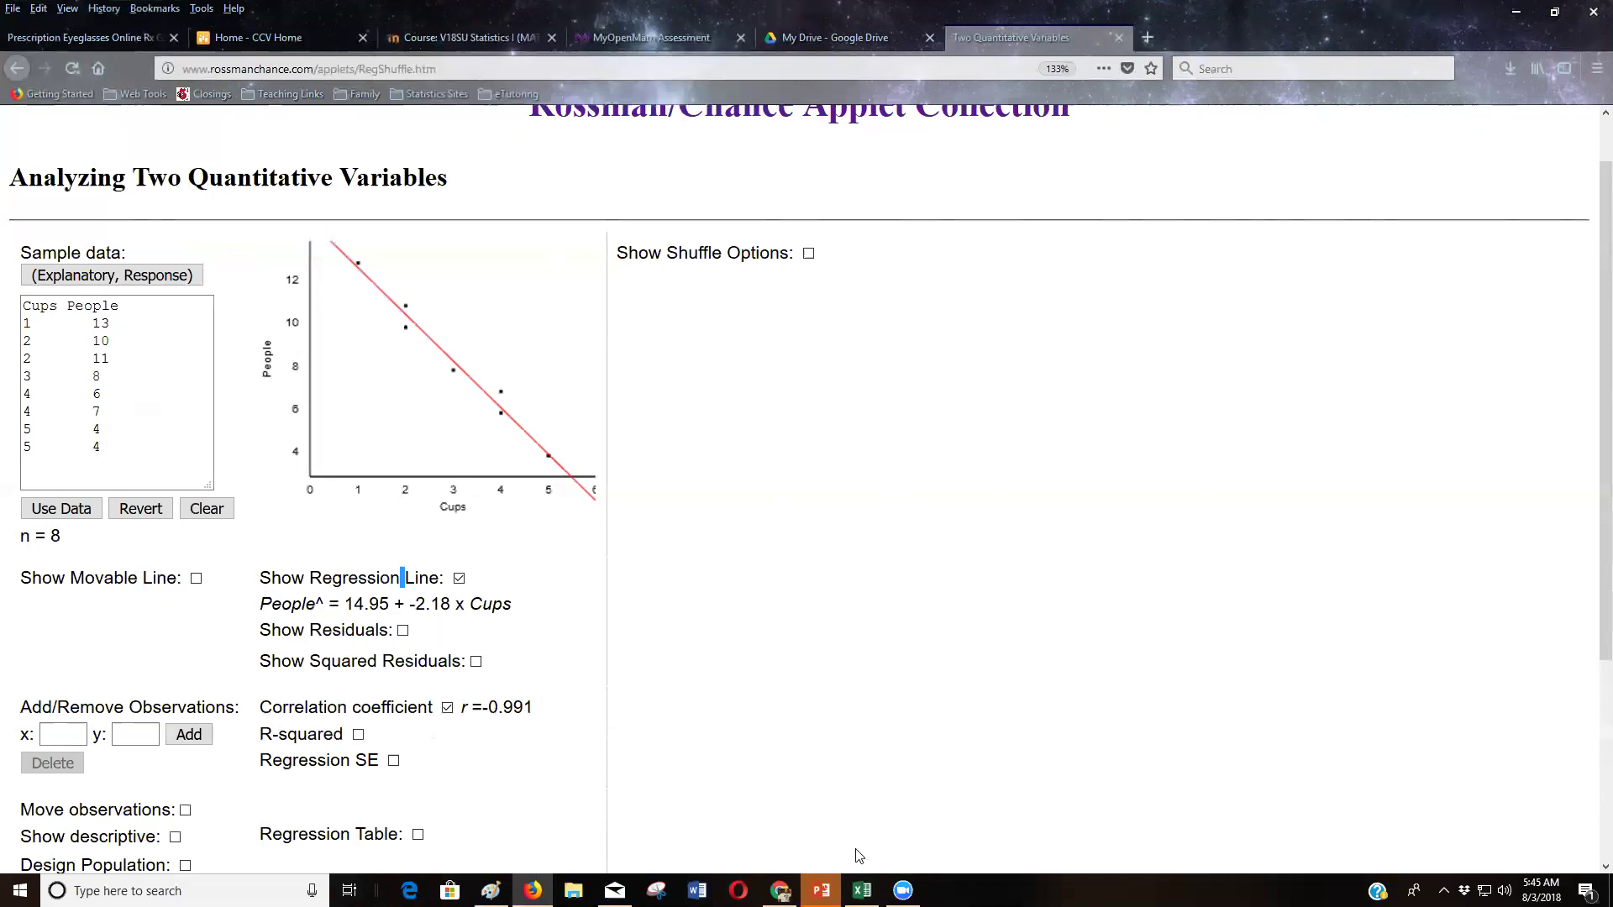
click(903, 890)
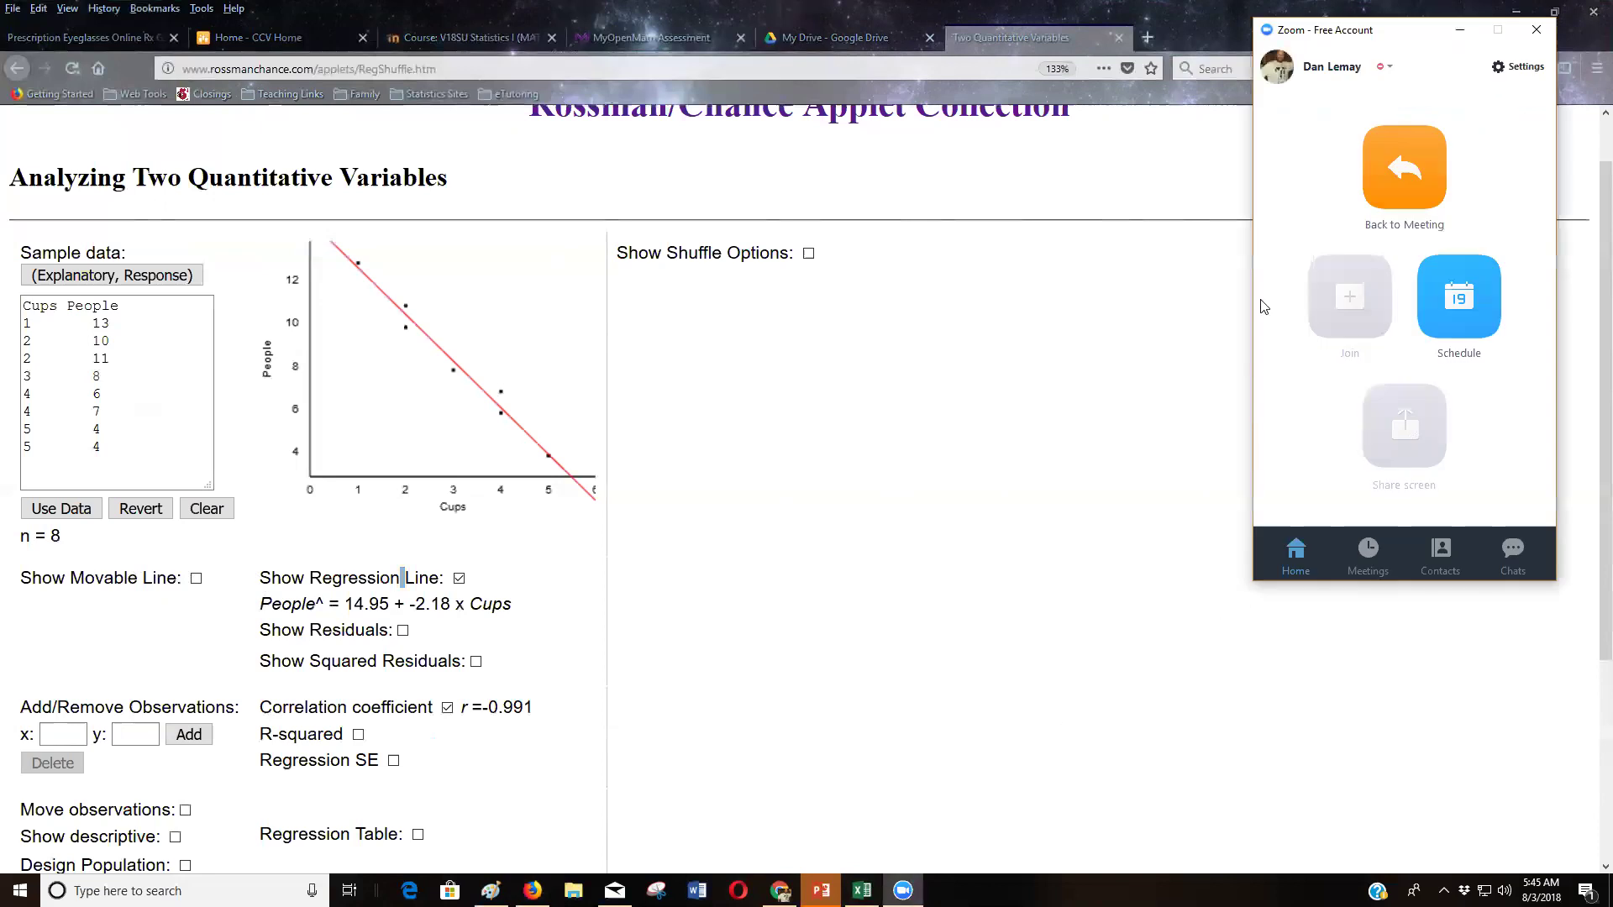